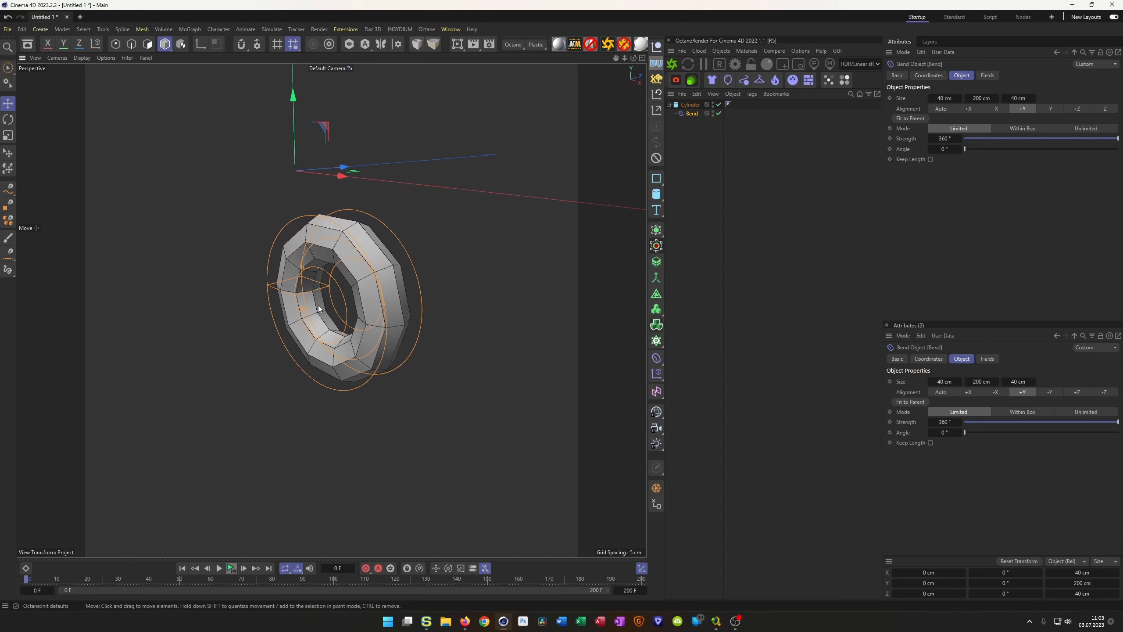
# Take the Bend deformer out from under the Cylinder and hide it in the viewport.
pyautogui.keyDown('alt'); pyautogui.moveTo(390, 279); pyautogui.dragTo(396, 279); pyautogui.keyUp('alt')
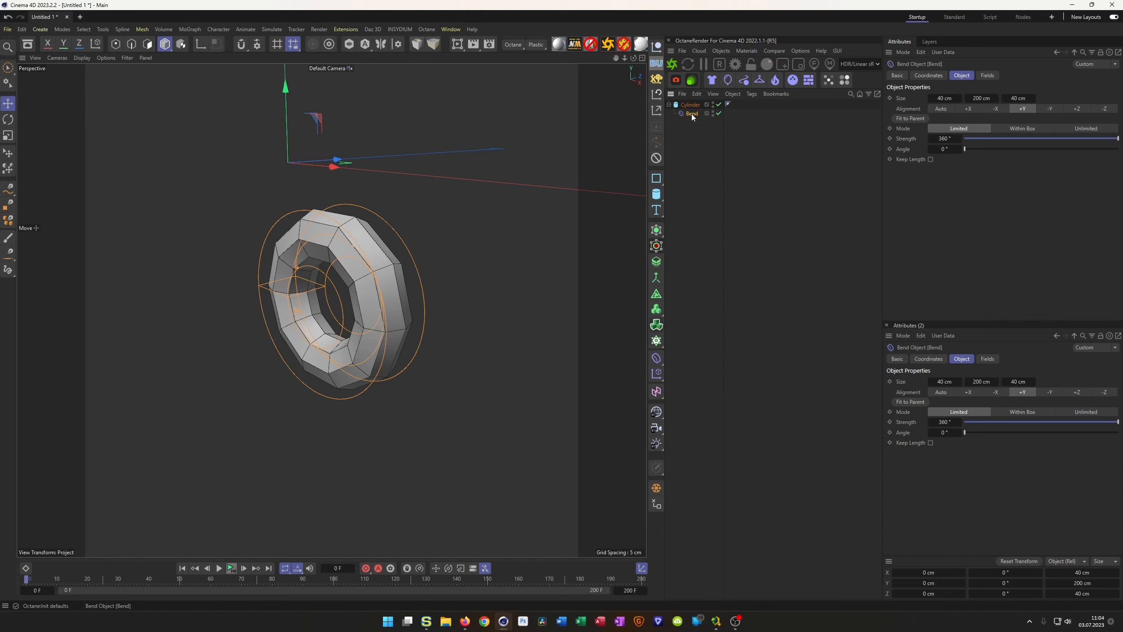
pyautogui.moveTo(692, 115); pyautogui.dragTo(695, 216)
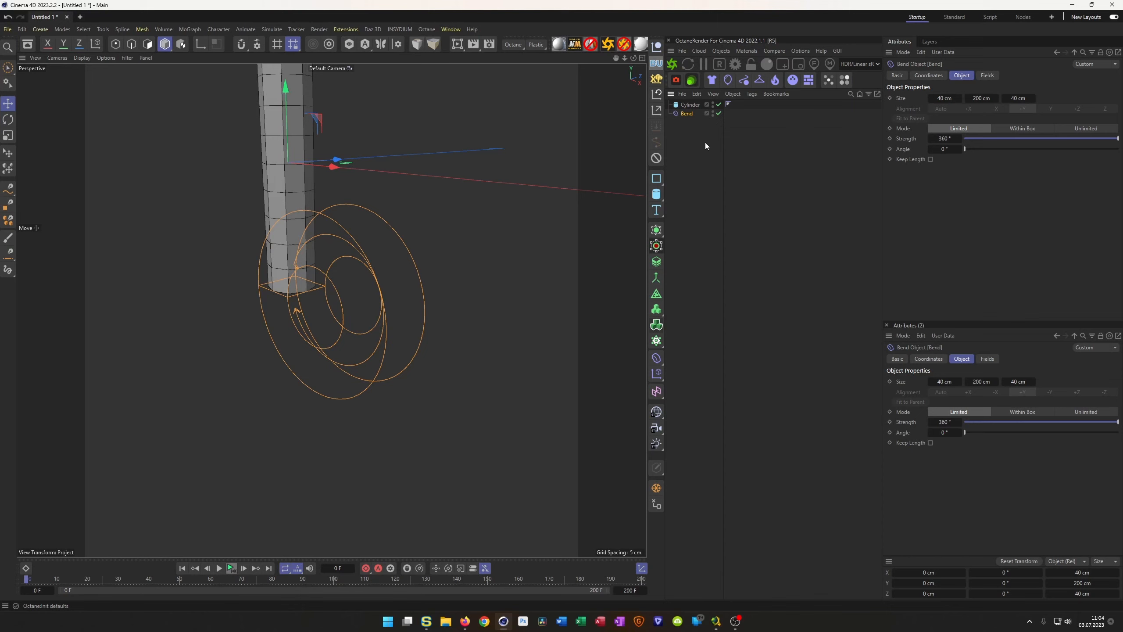
pyautogui.click(713, 111)
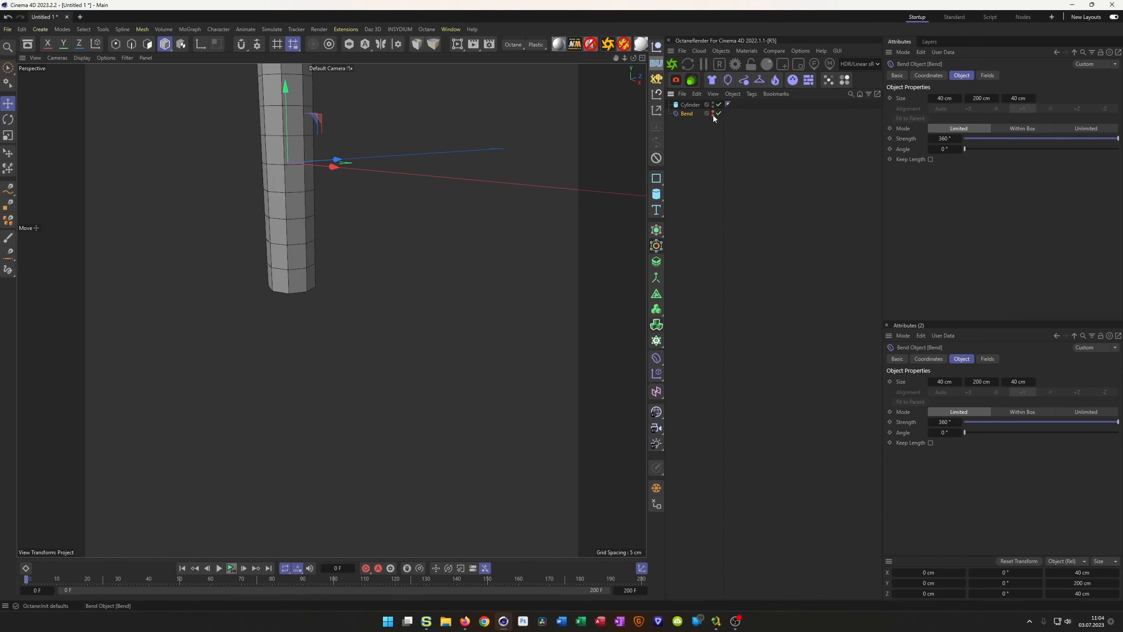
# Add a Cloner as the parent of the Cylinder and set its grid count to 2 in X and Z.
pyautogui.keyDown('alt'); pyautogui.moveTo(357, 192); pyautogui.dragTo(347, 285); pyautogui.keyUp('alt')
pyautogui.click(691, 105)
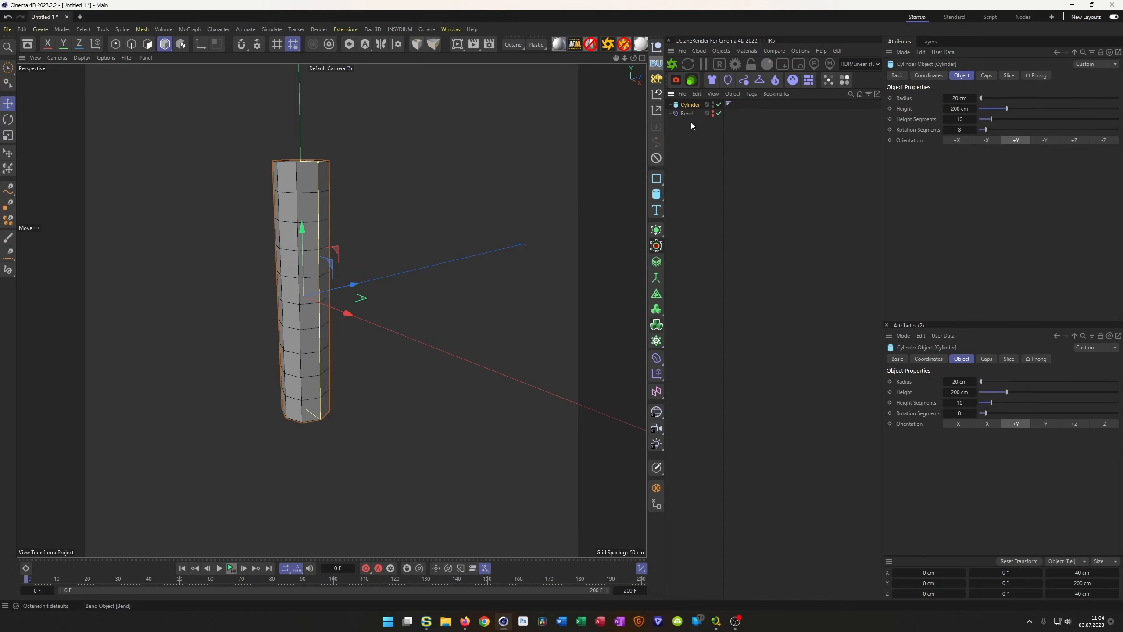
pyautogui.moveTo(657, 340); pyautogui.dragTo(681, 355)
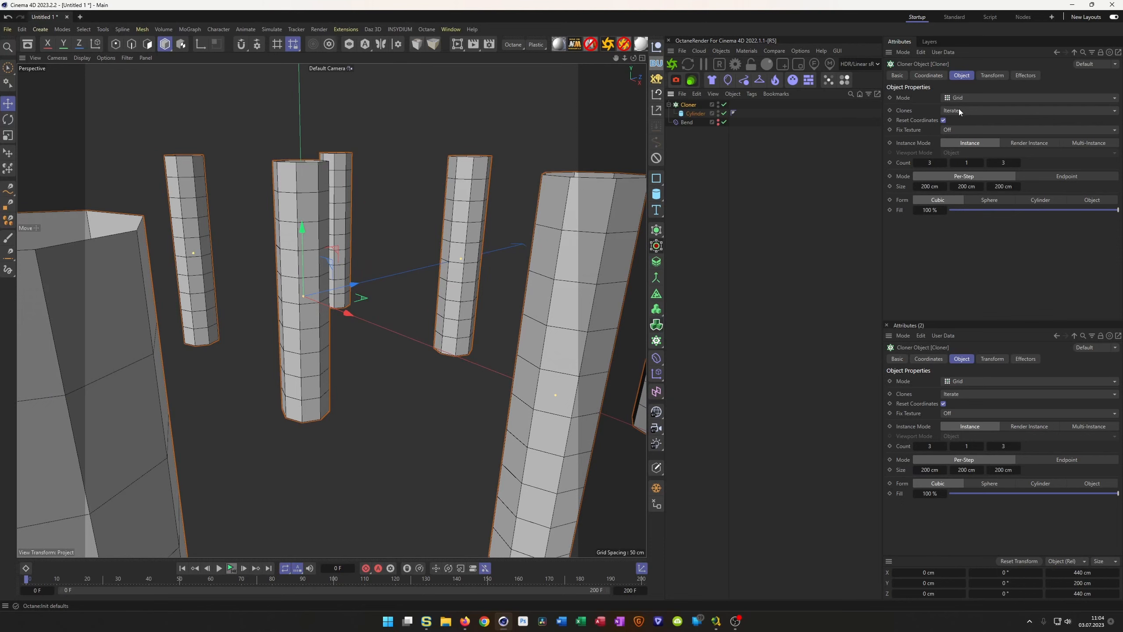
pyautogui.click(928, 163)
pyautogui.write('2')
pyautogui.press('Tab')
pyautogui.press('Tab')
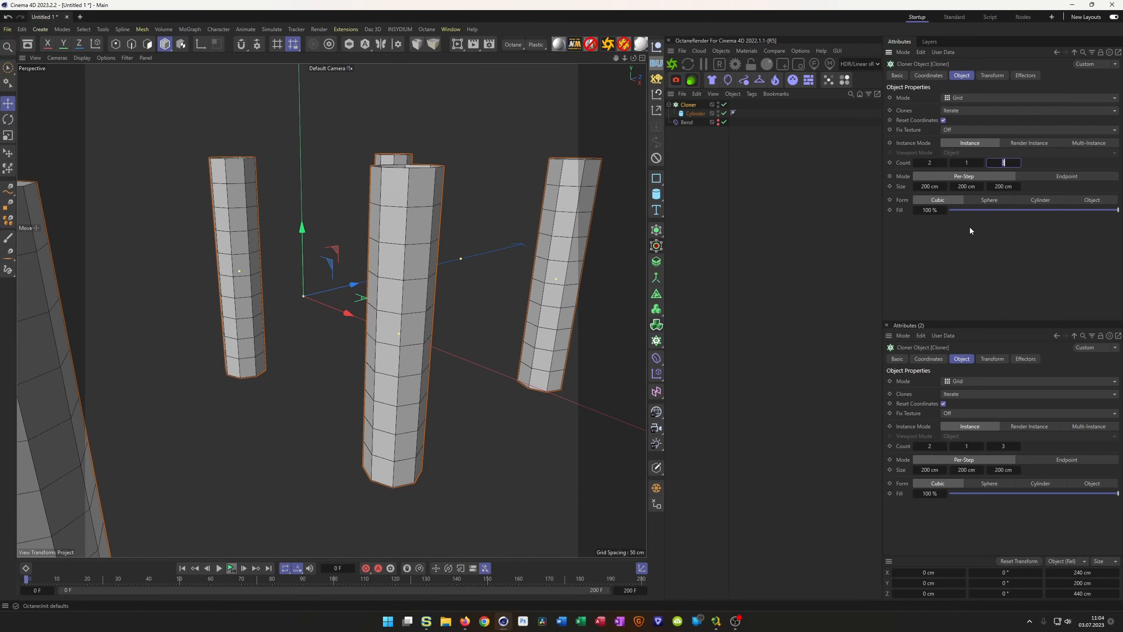
pyautogui.write('2')
# Set the Cloner's grid size to 50 cm in X and 50 cm in Z.
pyautogui.press('Tab')
pyautogui.write('50')
pyautogui.press('Tab')
pyautogui.press('Tab')
pyautogui.write('50')
pyautogui.press('Return')
pyautogui.scroll(-3, 302, 297)
pyautogui.moveTo(301, 297)
pyautogui.keyDown('alt'); pyautogui.mouseDown()
pyautogui.moveTo(283, 252)
pyautogui.moveTo(281, 274)
pyautogui.moveTo(212, 317)
pyautogui.moveTo(290, 295)
pyautogui.mouseUp(); pyautogui.keyUp('alt')
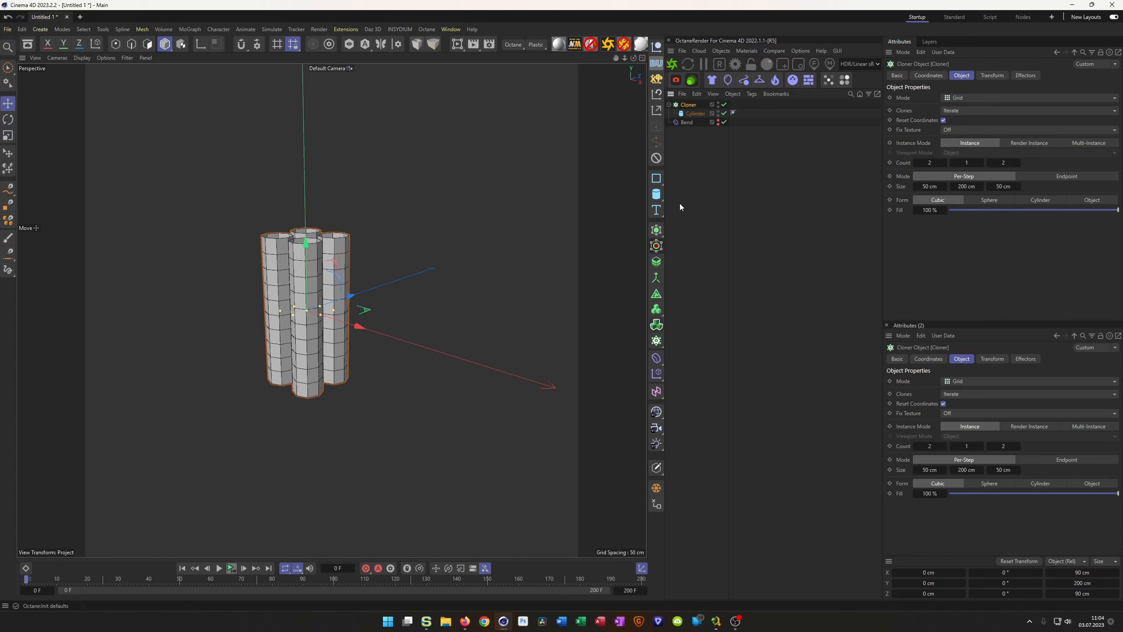
# Group the Cloner under a Null and make the Bend the first child of that Null, above the Cloner.
pyautogui.hotkey('alt', 'g')
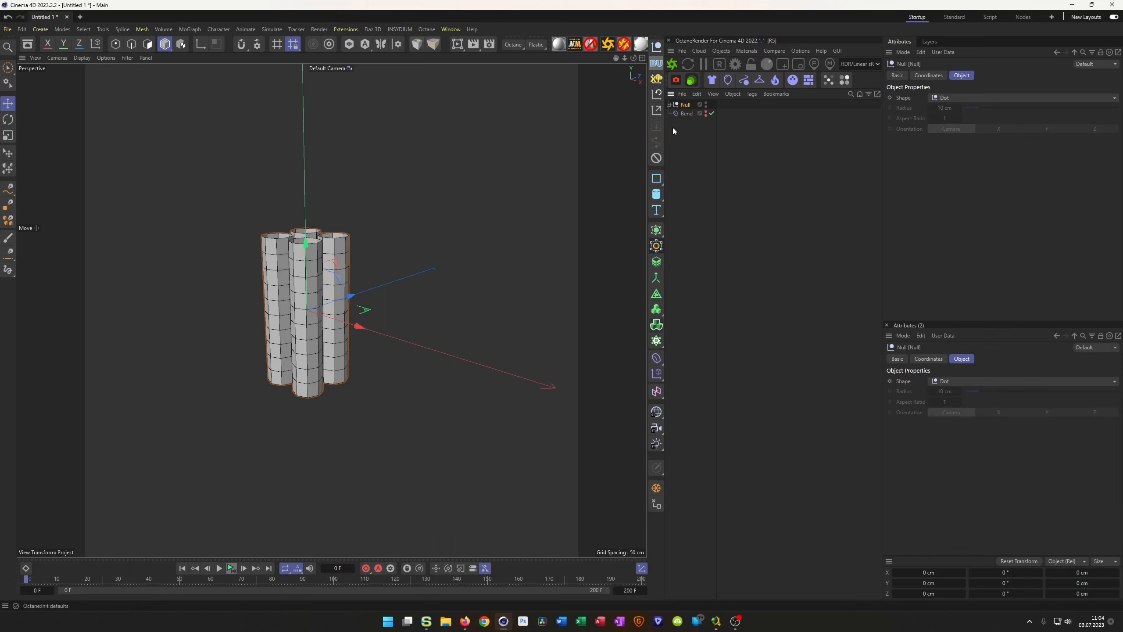
pyautogui.click(669, 104)
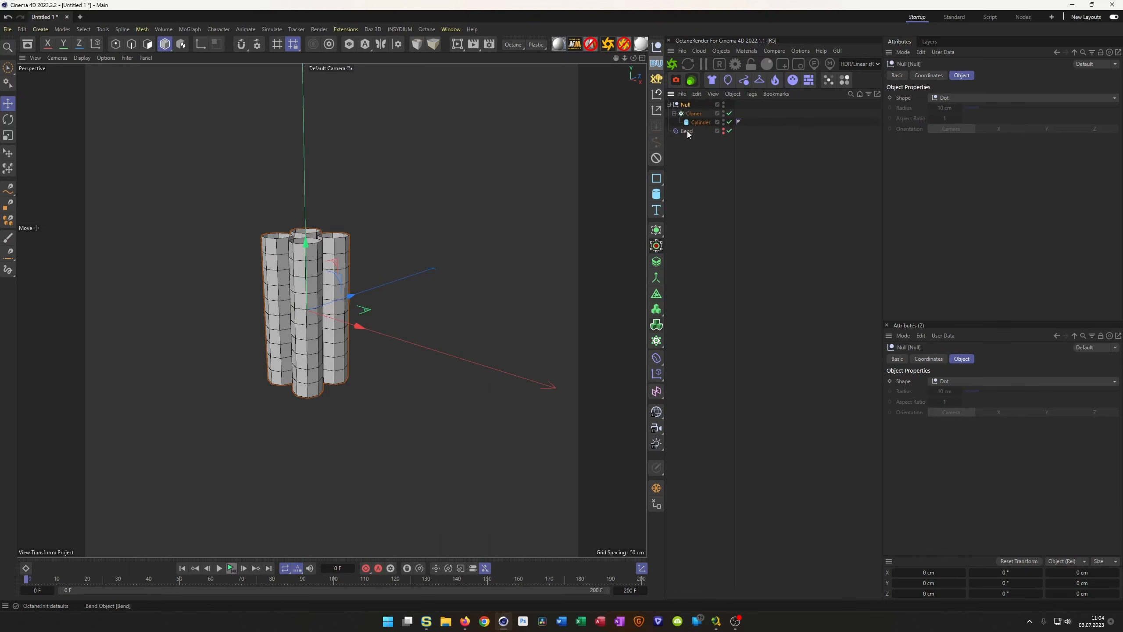
pyautogui.moveTo(692, 114); pyautogui.dragTo(692, 111)
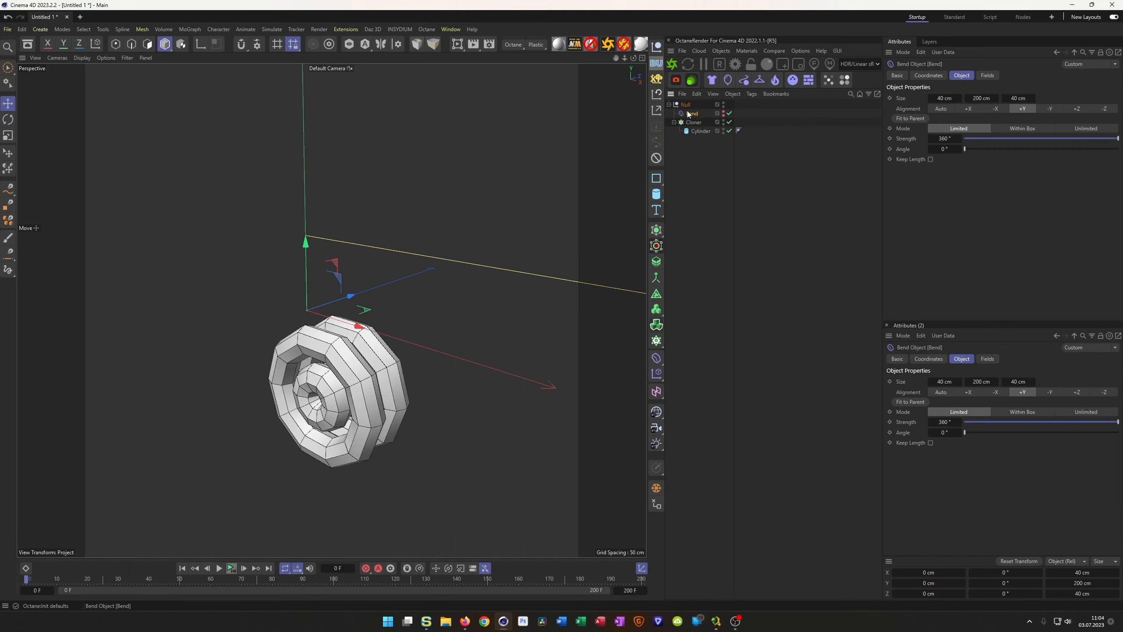
pyautogui.moveTo(335, 310)
pyautogui.keyDown('alt'); pyautogui.mouseDown()
pyautogui.moveTo(332, 270)
pyautogui.moveTo(347, 311)
pyautogui.mouseUp(); pyautogui.keyUp('alt')
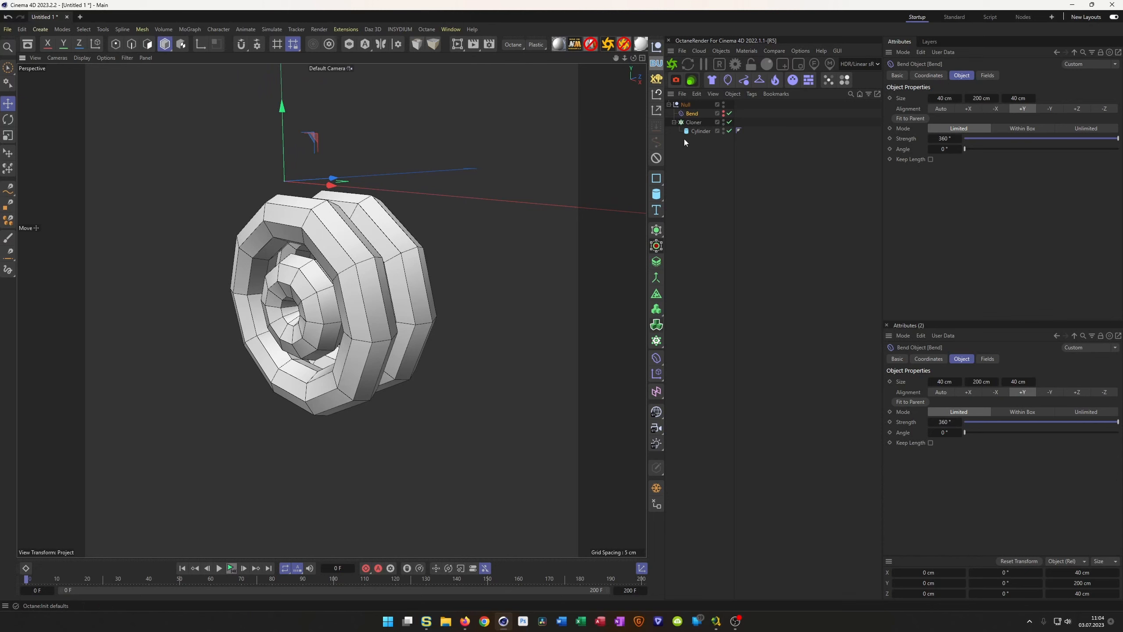
# Test the Cloner's heading rotation (R.H) and reset it to 0°.
pyautogui.click(695, 122)
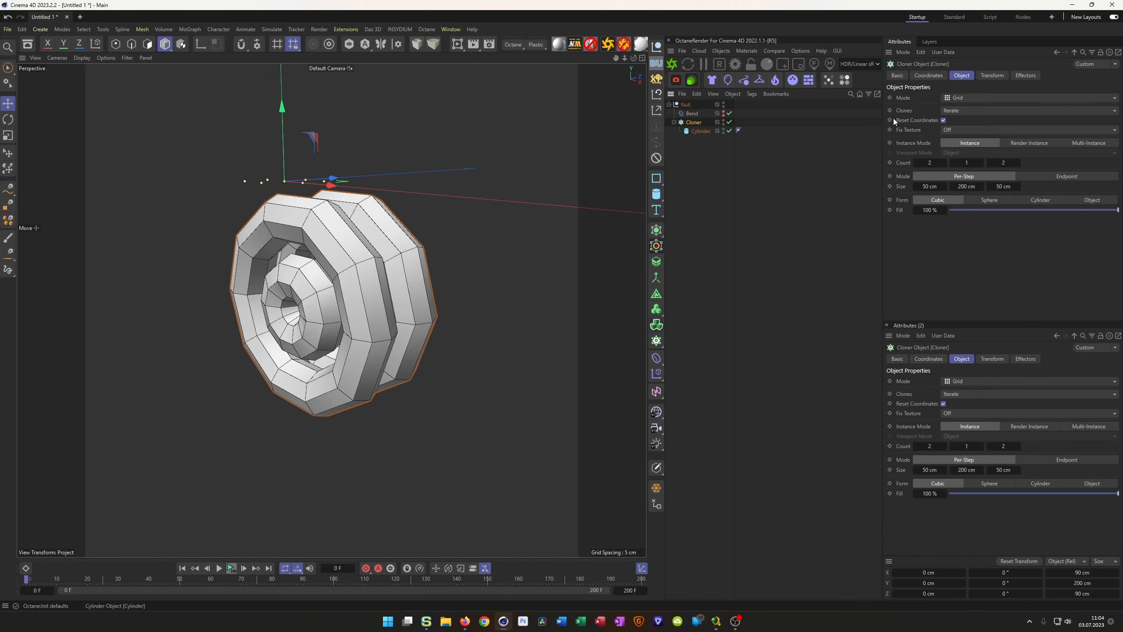
pyautogui.click(926, 75)
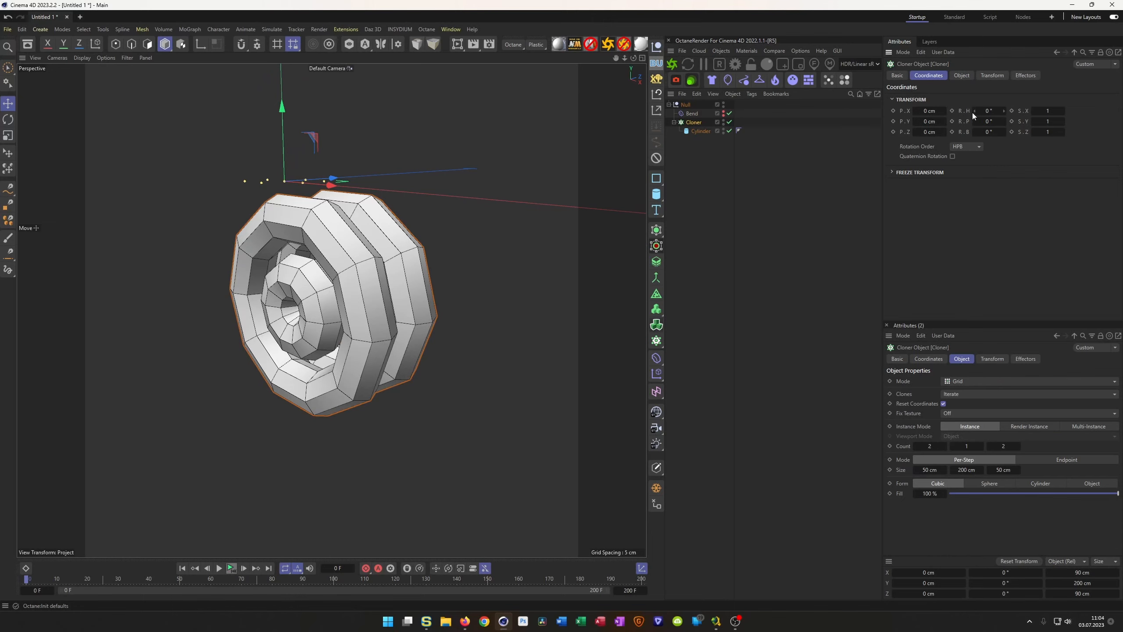
pyautogui.moveTo(989, 111)
pyautogui.mouseDown()
pyautogui.moveTo(726, 112)
pyautogui.moveTo(994, 112)
pyautogui.mouseUp()
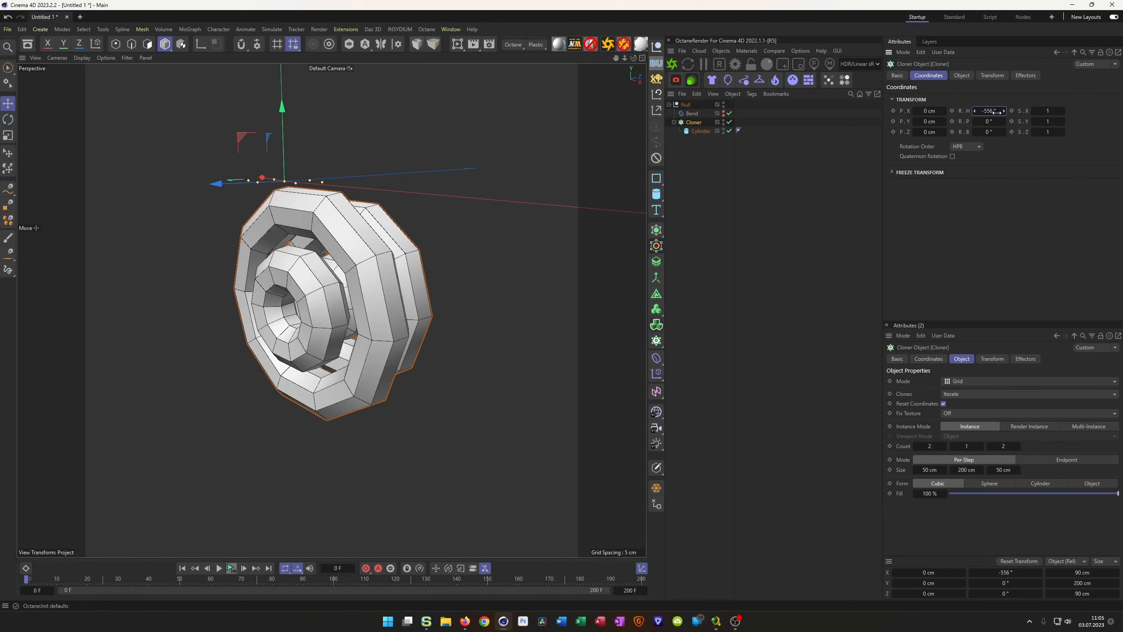
pyautogui.rightClick(1005, 112)
# In the Front view, move the Null to about X -51.7 cm, Y 100.3 cm, centring the rings on the world origin.
pyautogui.keyDown('alt'); pyautogui.moveTo(431, 281); pyautogui.dragTo(383, 295, button='right'); pyautogui.keyUp('alt')
pyautogui.keyDown('alt'); pyautogui.moveTo(383, 296); pyautogui.dragTo(399, 284, button='middle'); pyautogui.keyUp('alt')
pyautogui.middleClick(397, 387)
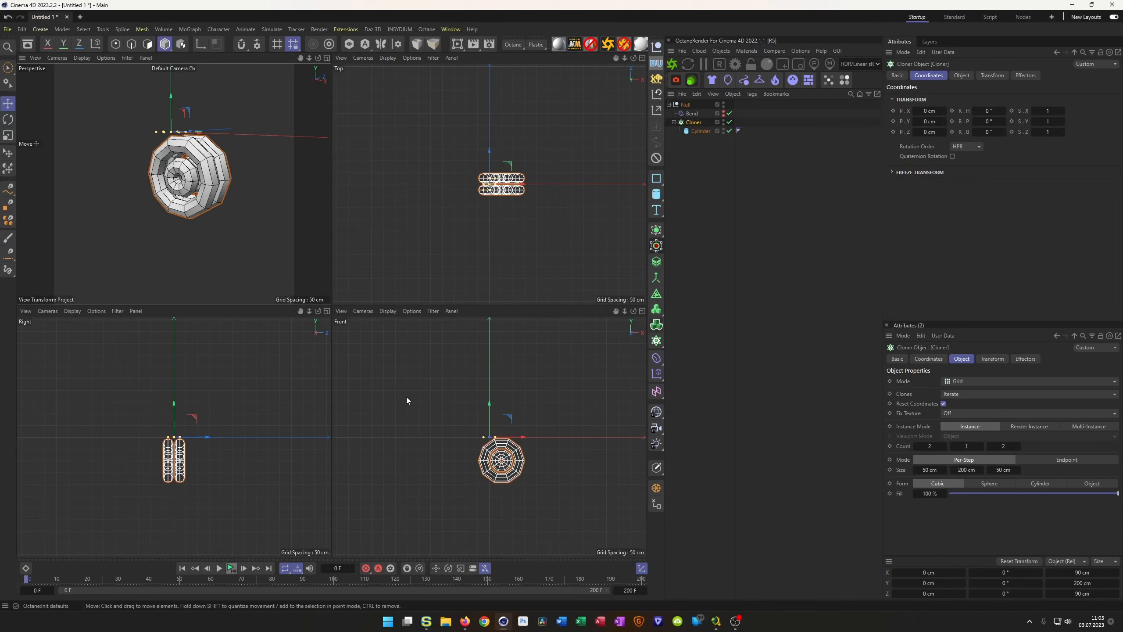
pyautogui.middleClick(406, 397)
pyautogui.scroll(6, 375, 352)
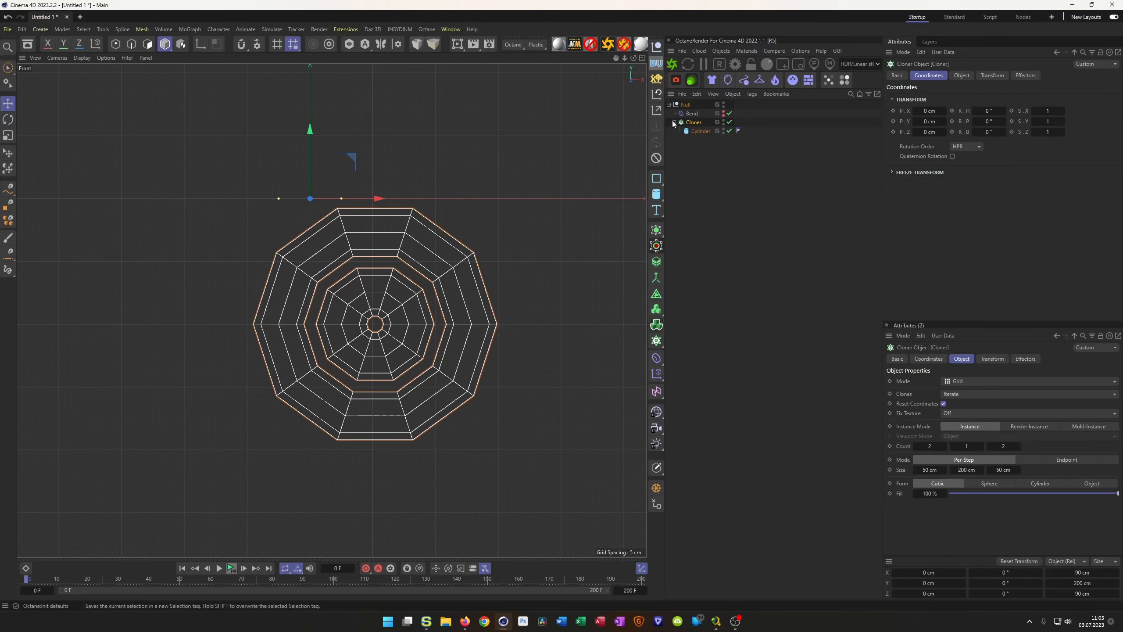
pyautogui.click(685, 105)
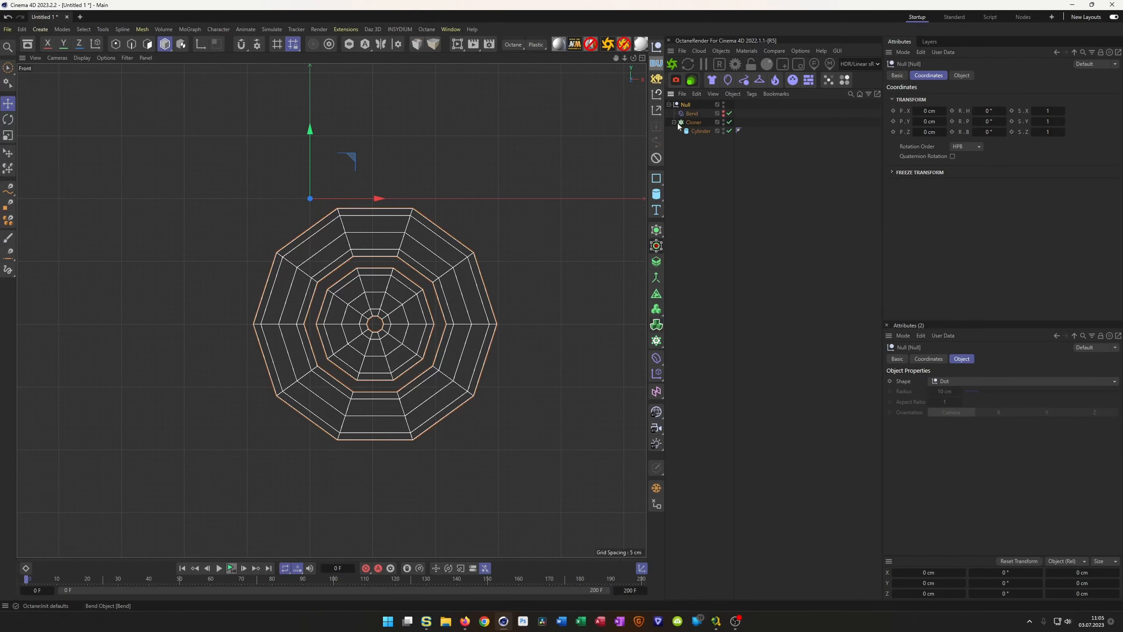
pyautogui.moveTo(352, 159); pyautogui.dragTo(287, 33)
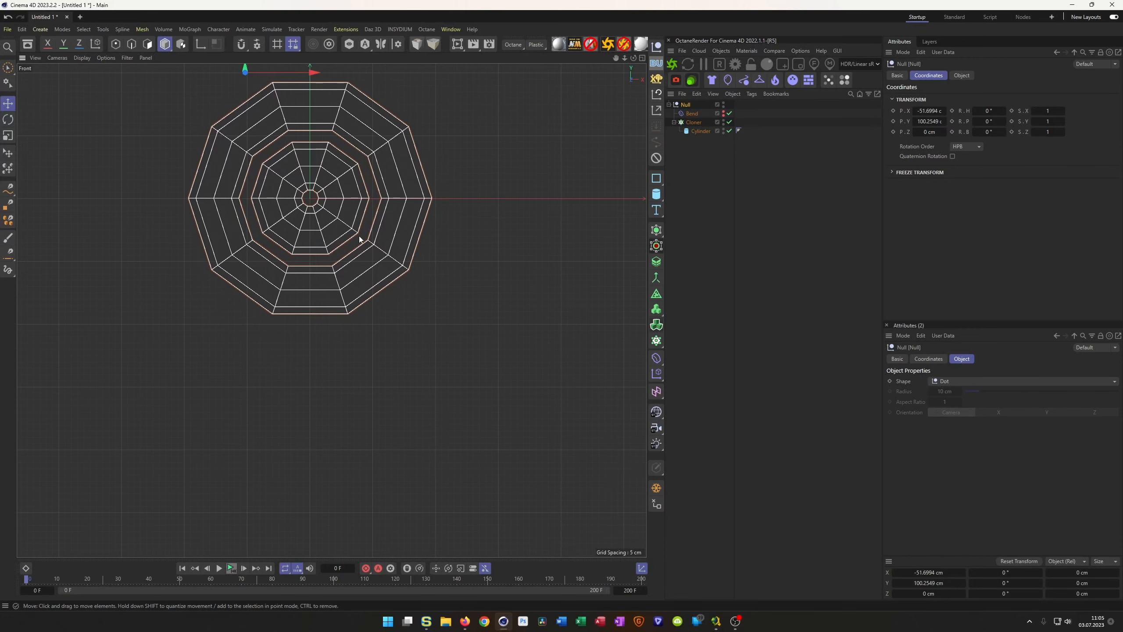
pyautogui.keyDown('alt'); pyautogui.moveTo(358, 238); pyautogui.dragTo(377, 329, button='middle'); pyautogui.keyUp('alt')
pyautogui.keyDown('alt'); pyautogui.moveTo(362, 296); pyautogui.dragTo(381, 272, button='right'); pyautogui.keyUp('alt')
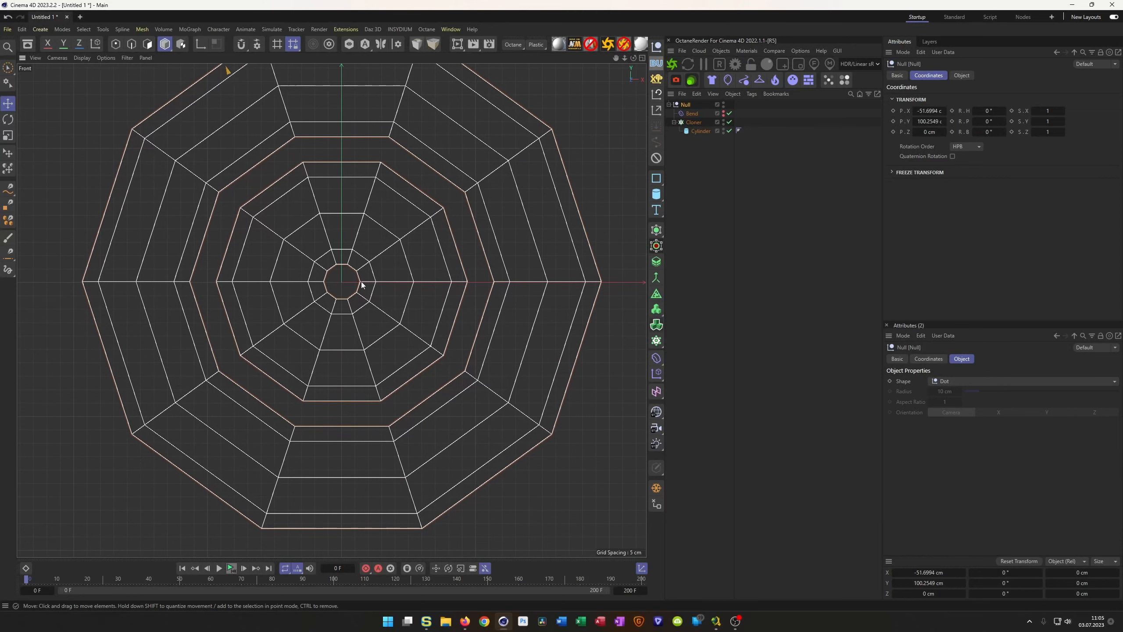
# Return to the perspective view and keyframe the Cloner's heading rotation (R.H) at 0° on frame 0.
pyautogui.middleClick(367, 224)
pyautogui.middleClick(251, 216)
pyautogui.keyDown('alt'); pyautogui.moveTo(328, 302); pyautogui.dragTo(380, 377, button='middle'); pyautogui.keyUp('alt')
pyautogui.keyDown('alt'); pyautogui.moveTo(413, 354); pyautogui.dragTo(382, 248); pyautogui.keyUp('alt')
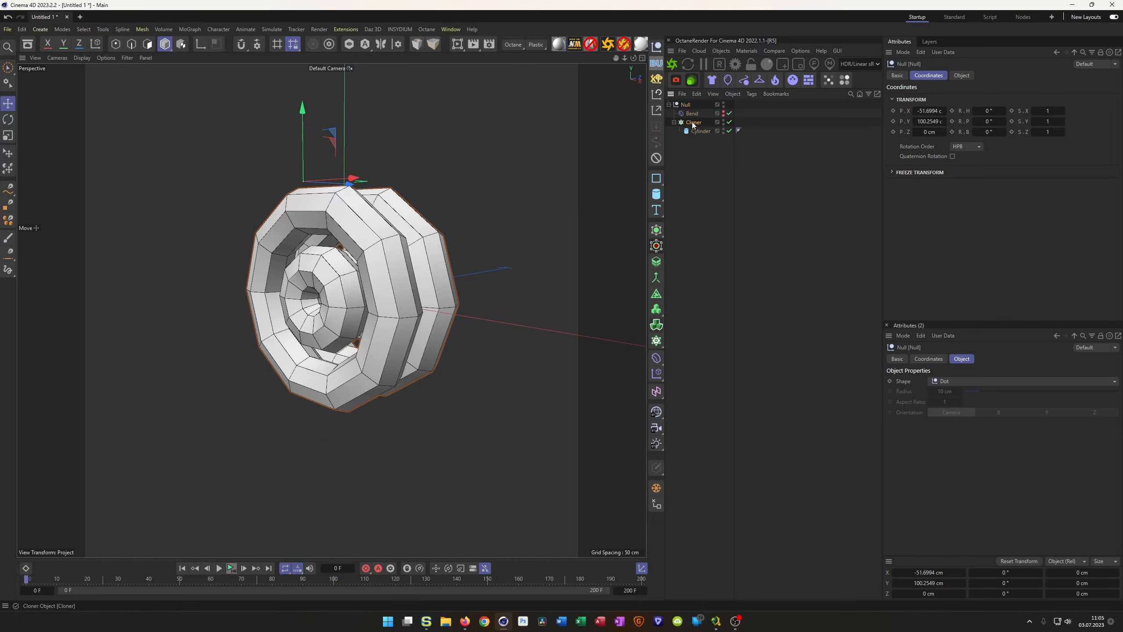
pyautogui.click(752, 122)
pyautogui.click(952, 110)
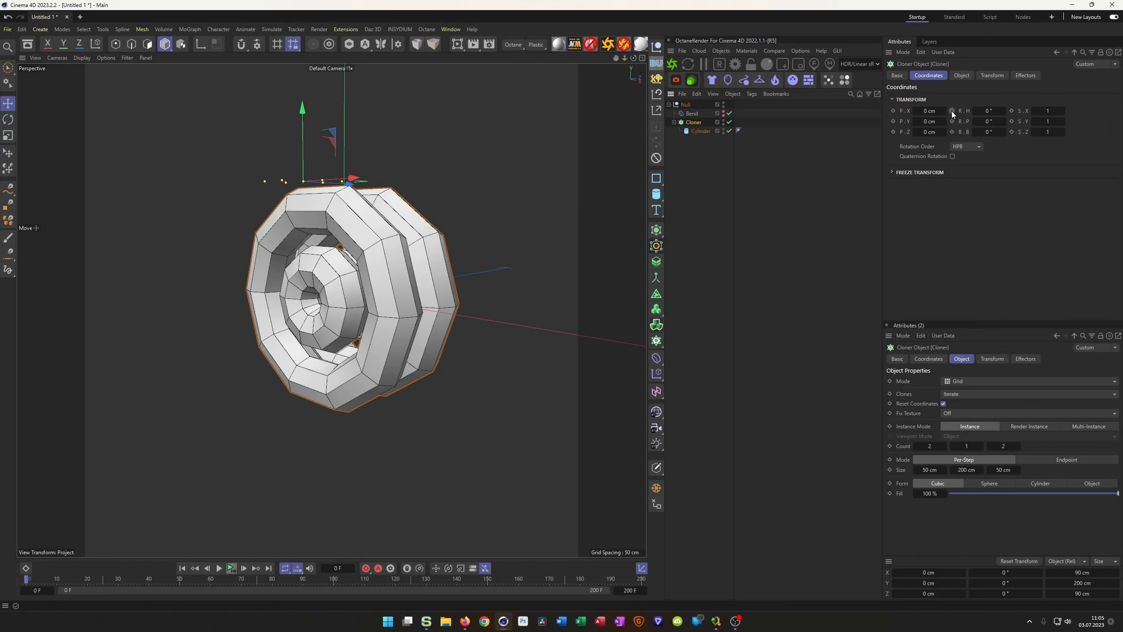
# Shorten the timeline to 100 frames and go to the last frame.
pyautogui.click(639, 591)
pyautogui.write('100')
pyautogui.press('Return')
pyautogui.click(269, 570)
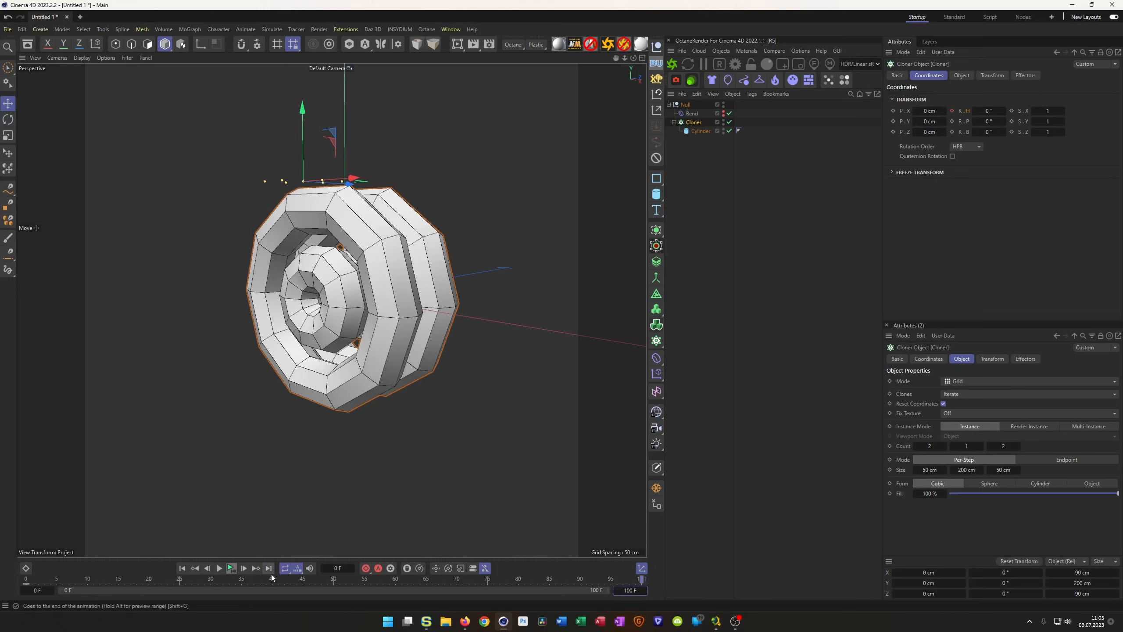
# Set the Cloner's heading rotation (R.H) to -360° and keyframe it on the last frame.
pyautogui.doubleClick(989, 110)
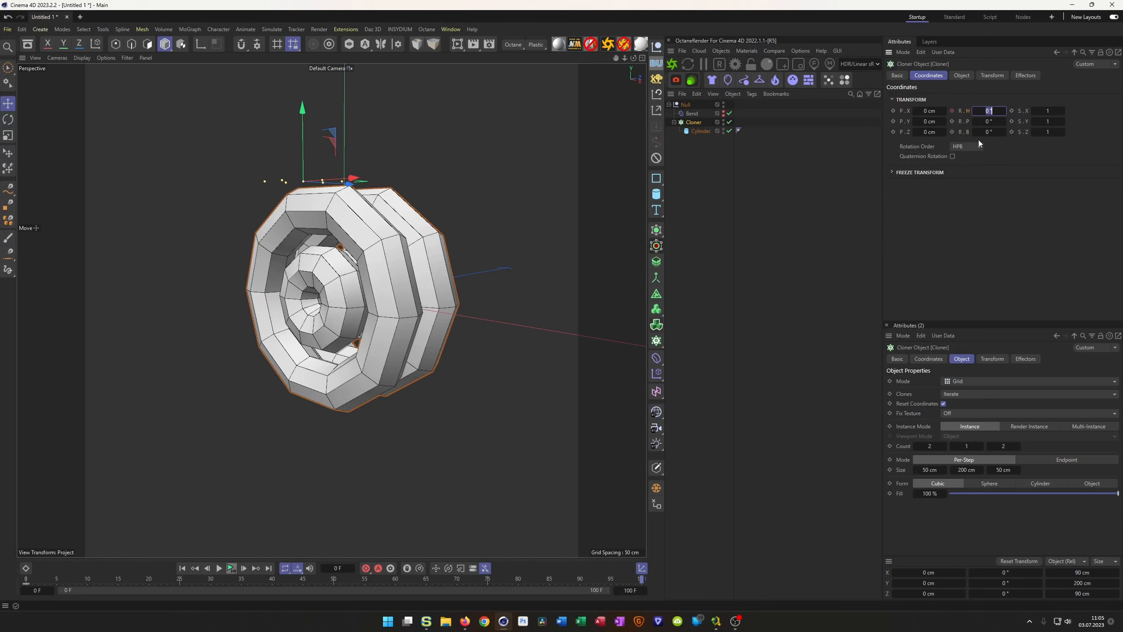
pyautogui.write('-360')
pyautogui.press('Return')
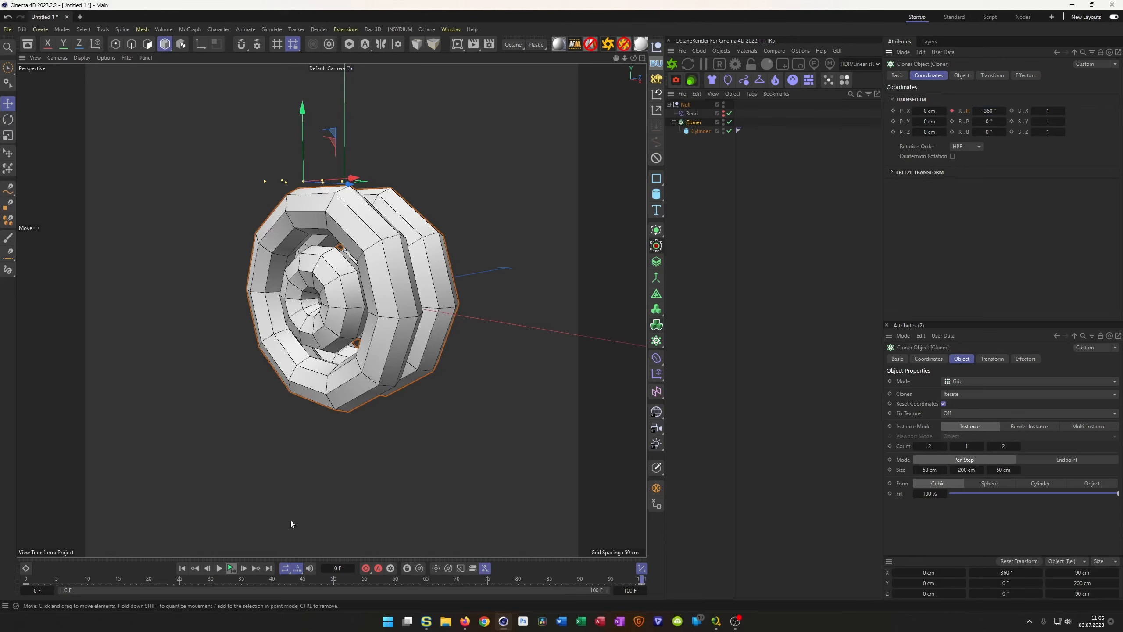
# Play back the rotation animation, stop it and clear the selection.
pyautogui.click(231, 569)
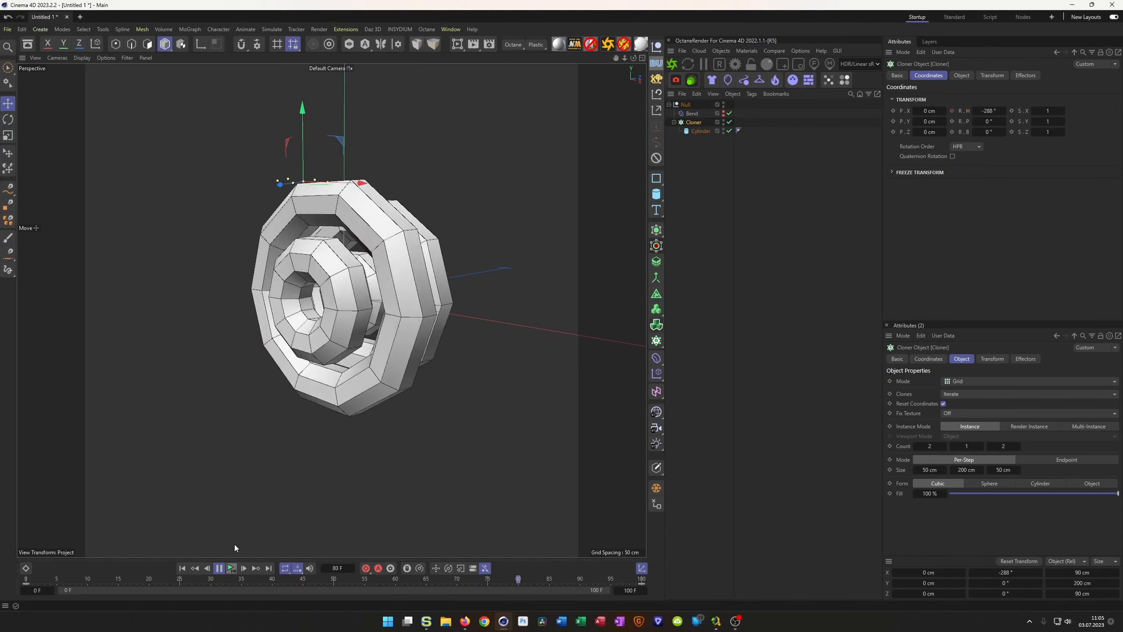
pyautogui.click(219, 568)
pyautogui.click(499, 286)
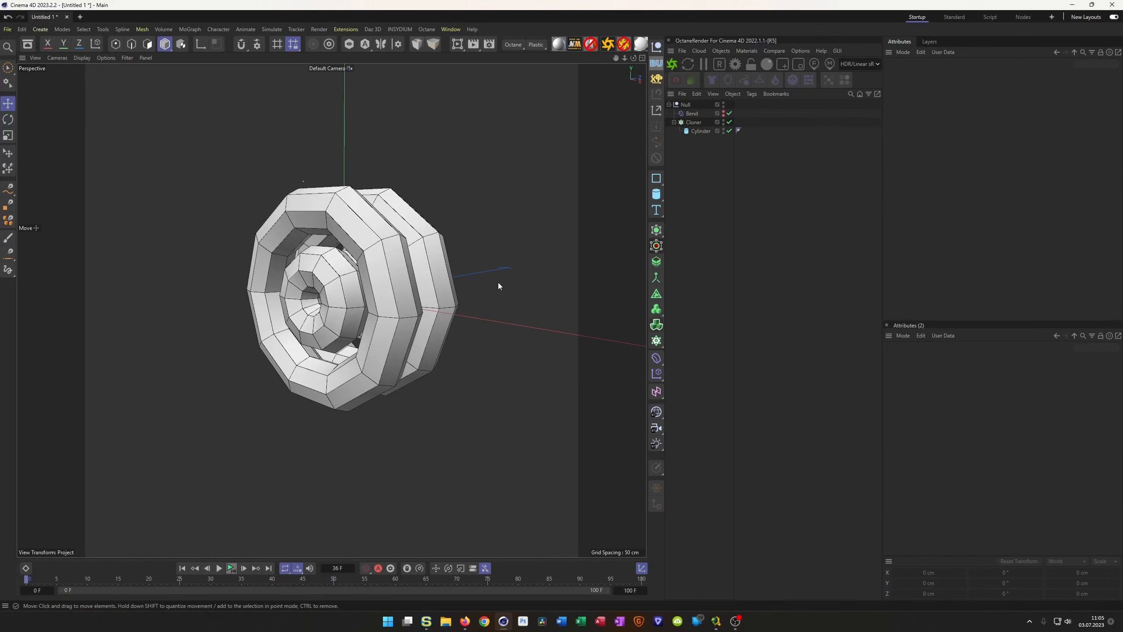
# Add a Subdivision Surface as the parent of the Null and inspect the seam on the outer ring.
pyautogui.click(688, 105)
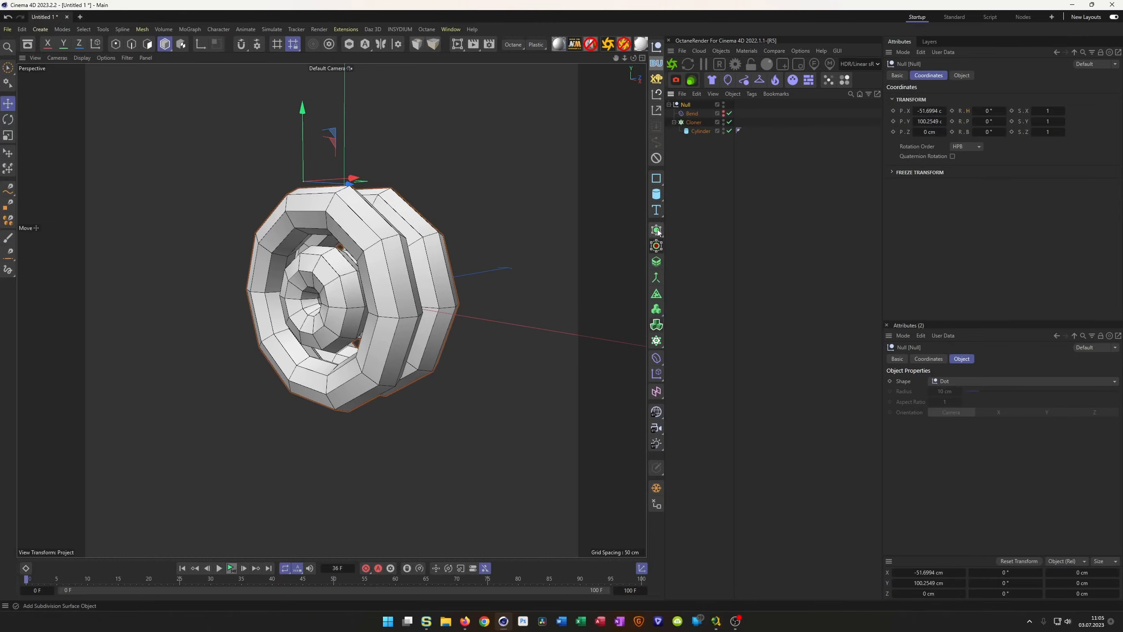
pyautogui.keyDown('alt'); pyautogui.click(656, 246); pyautogui.keyUp('alt')
pyautogui.keyDown('alt'); pyautogui.moveTo(414, 319); pyautogui.dragTo(228, 281); pyautogui.keyUp('alt')
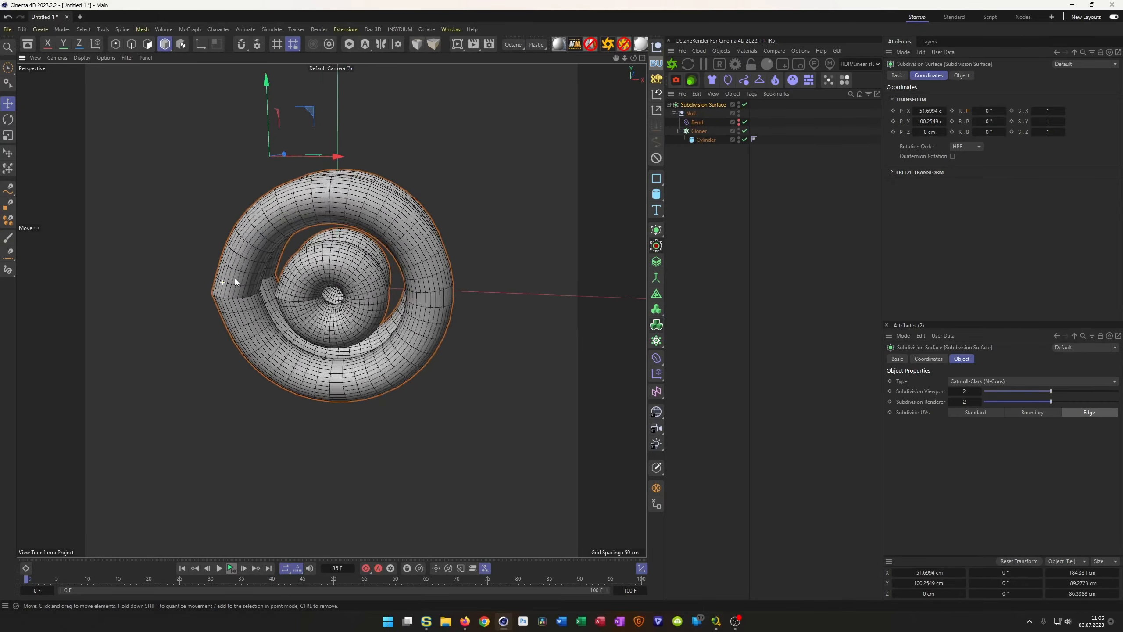
pyautogui.scroll(5, 228, 282)
pyautogui.moveTo(222, 323)
pyautogui.keyDown('alt'); pyautogui.mouseDown()
pyautogui.moveTo(289, 366)
pyautogui.moveTo(245, 344)
pyautogui.moveTo(246, 311)
pyautogui.moveTo(241, 324)
pyautogui.mouseUp(); pyautogui.keyUp('alt')
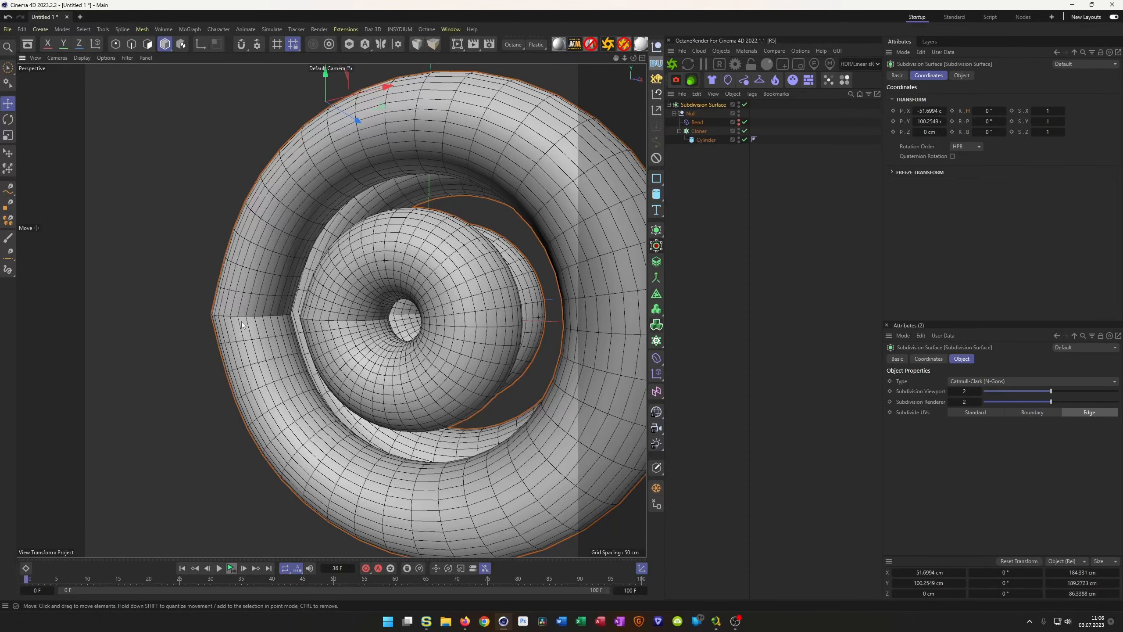
# Insert a Connect object between the Subdivision Surface and the Null, and enable Weld to close the ring seams.
pyautogui.click(700, 114)
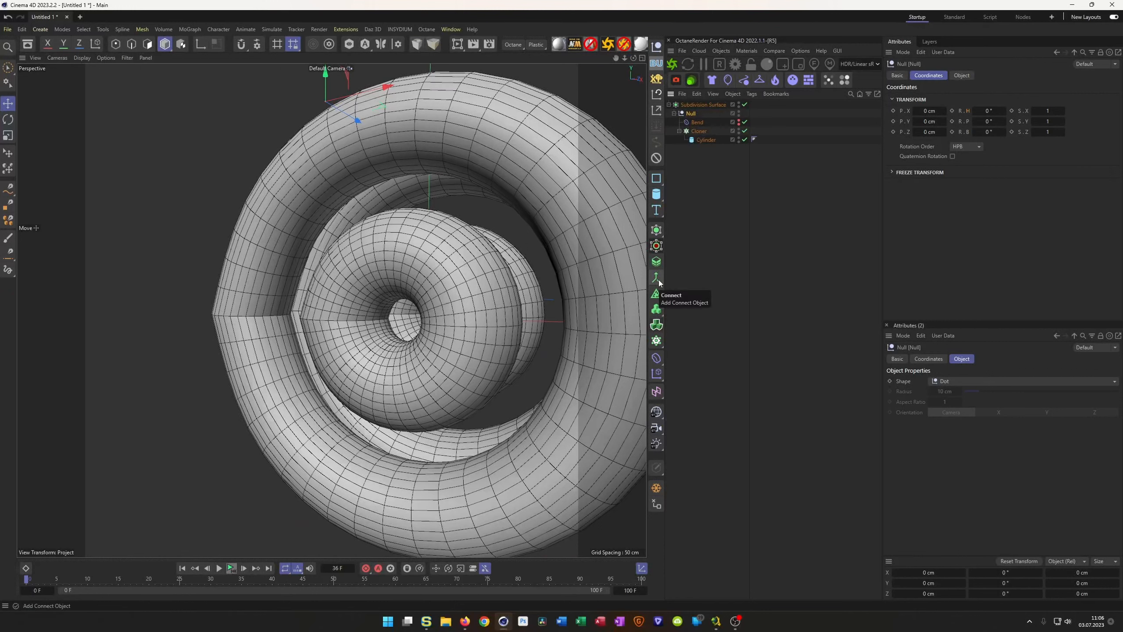
pyautogui.click(658, 231)
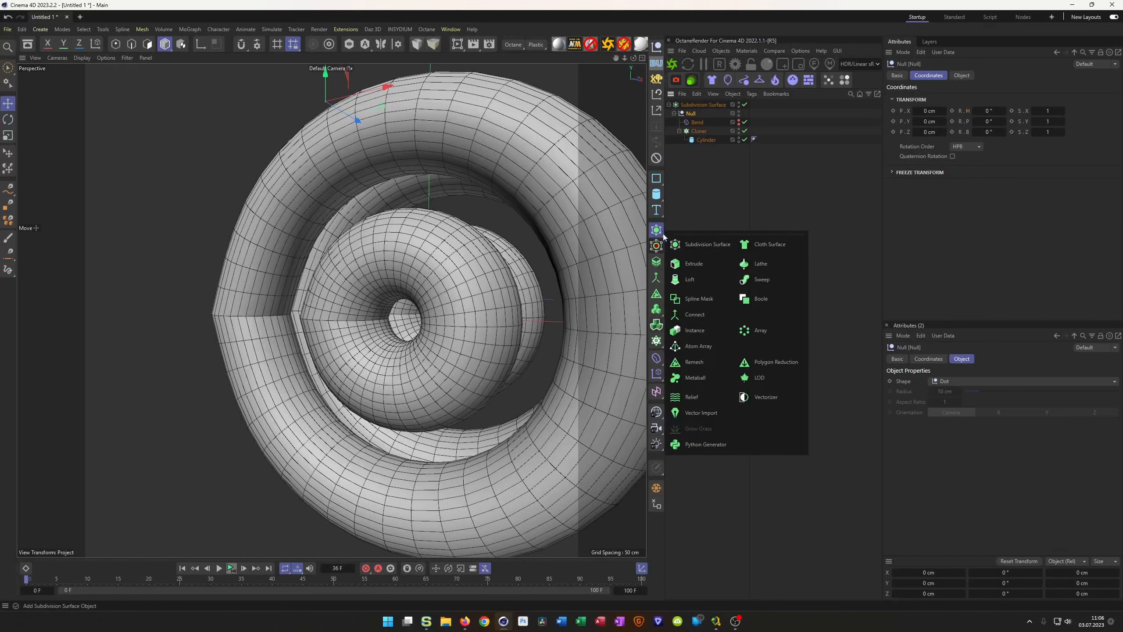
pyautogui.click(695, 315)
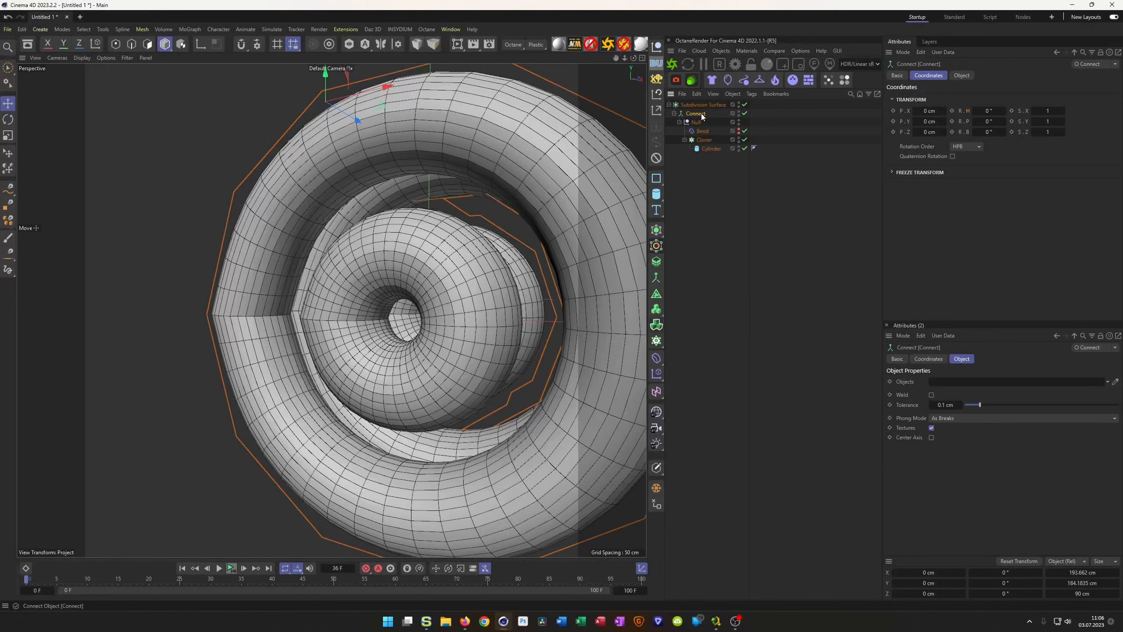
pyautogui.click(962, 75)
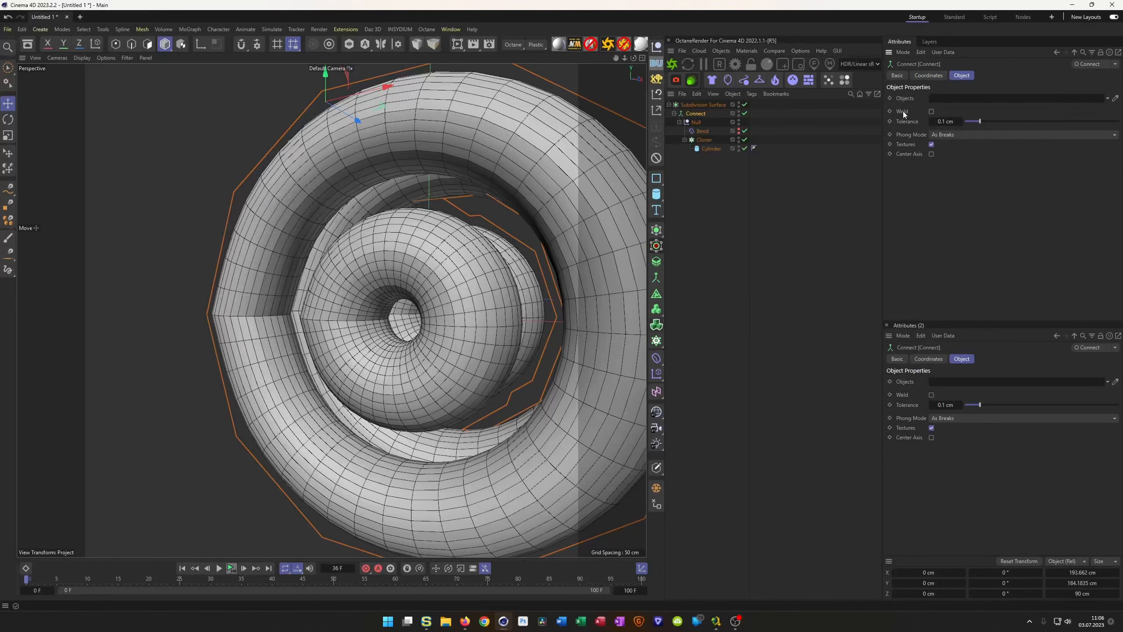
pyautogui.click(932, 111)
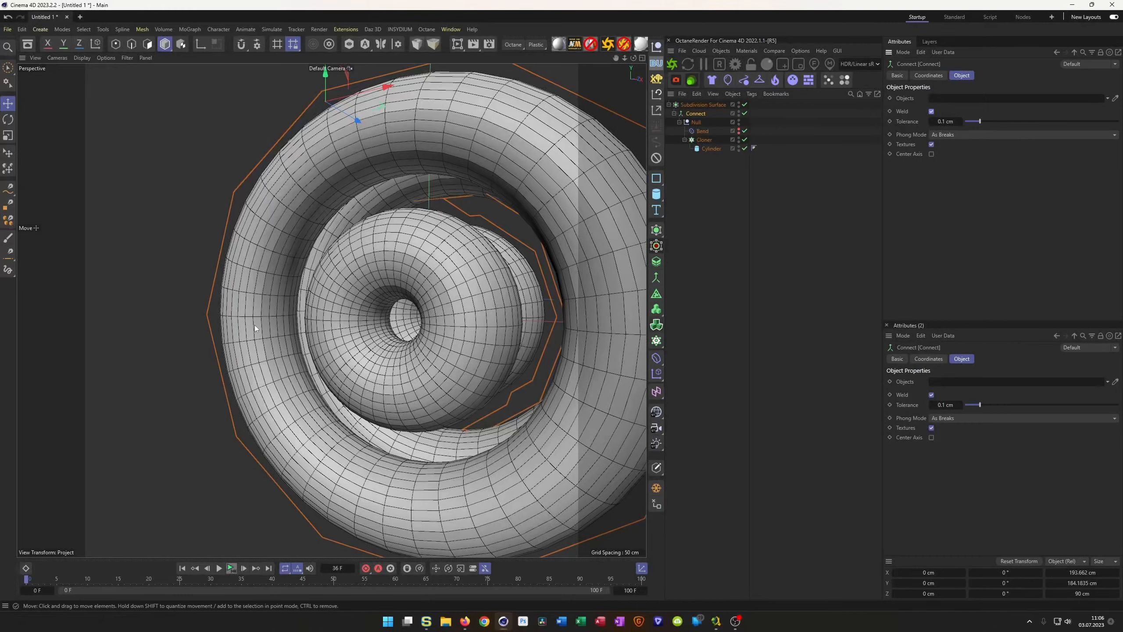
pyautogui.keyDown('alt'); pyautogui.moveTo(305, 355); pyautogui.dragTo(347, 313); pyautogui.keyUp('alt')
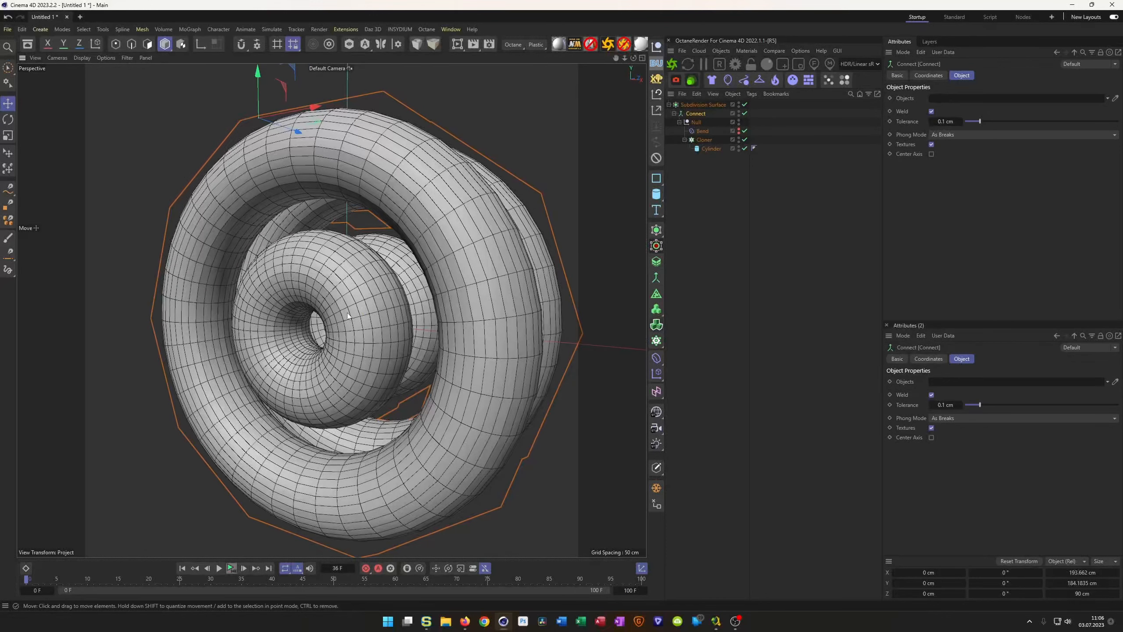
# Shade the rings without wireframe lines and set the Connect object's Phong Mode to Manual.
pyautogui.press('n')
pyautogui.press('a')
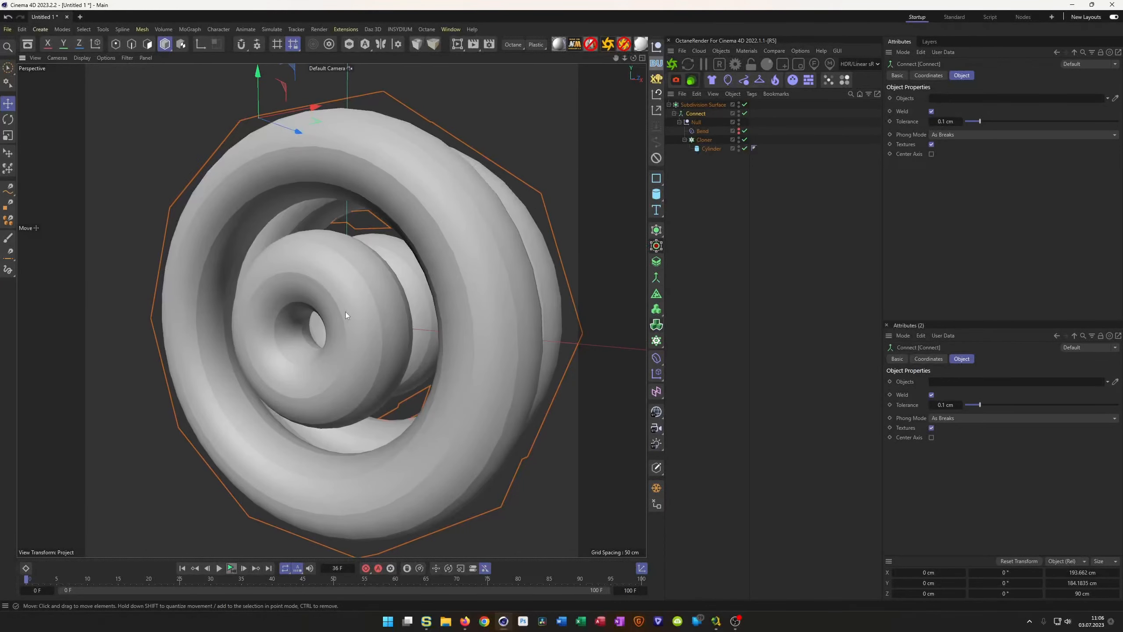
pyautogui.moveTo(391, 320)
pyautogui.keyDown('alt'); pyautogui.mouseDown()
pyautogui.moveTo(438, 307)
pyautogui.moveTo(398, 297)
pyautogui.mouseUp(); pyautogui.keyUp('alt')
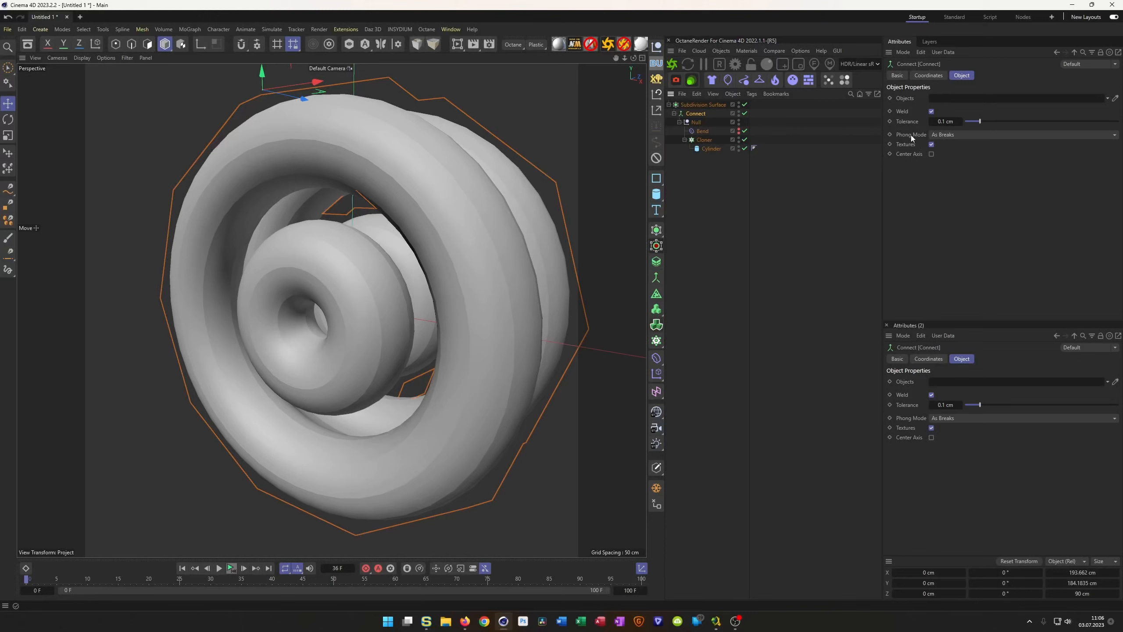
pyautogui.click(957, 134)
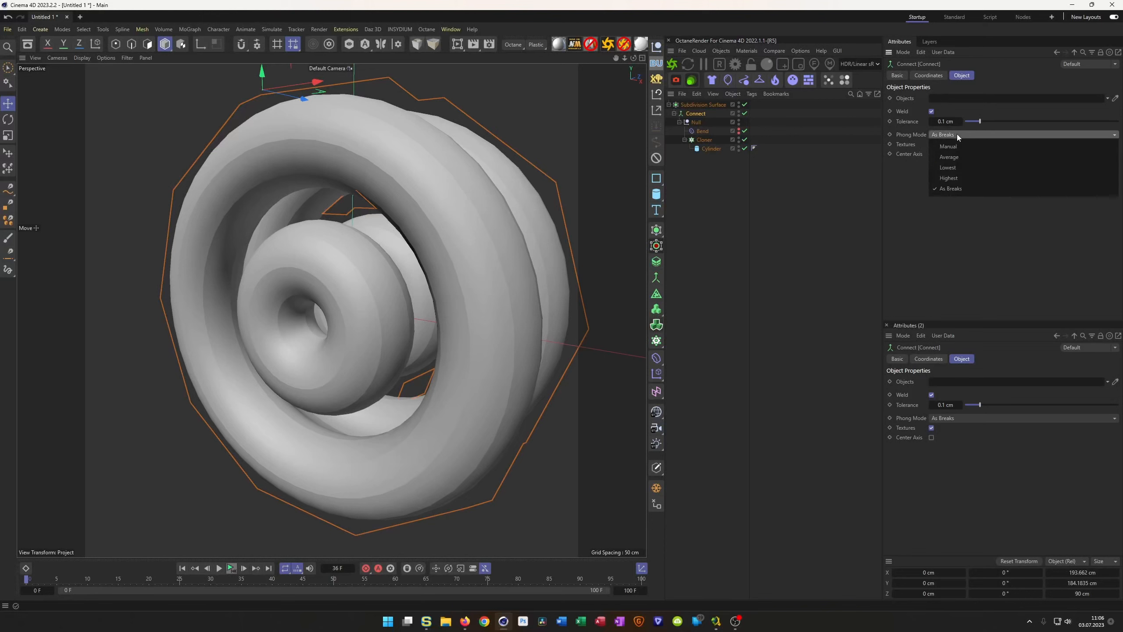
pyautogui.click(955, 147)
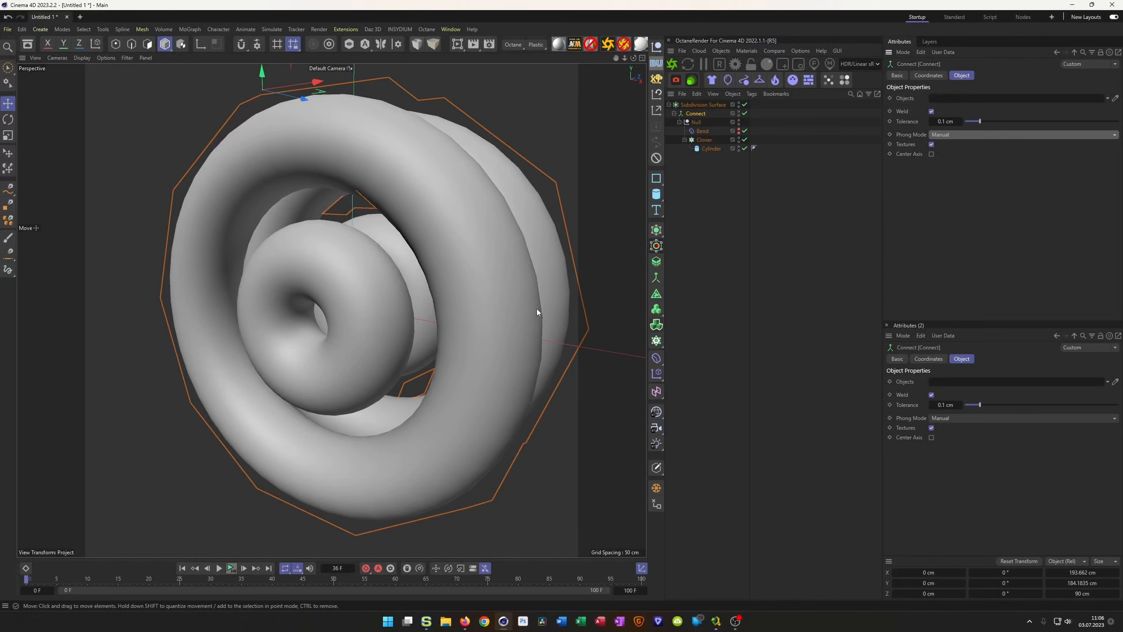
pyautogui.keyDown('alt'); pyautogui.moveTo(497, 299); pyautogui.dragTo(464, 294); pyautogui.keyUp('alt')
pyautogui.scroll(-2, 464, 294)
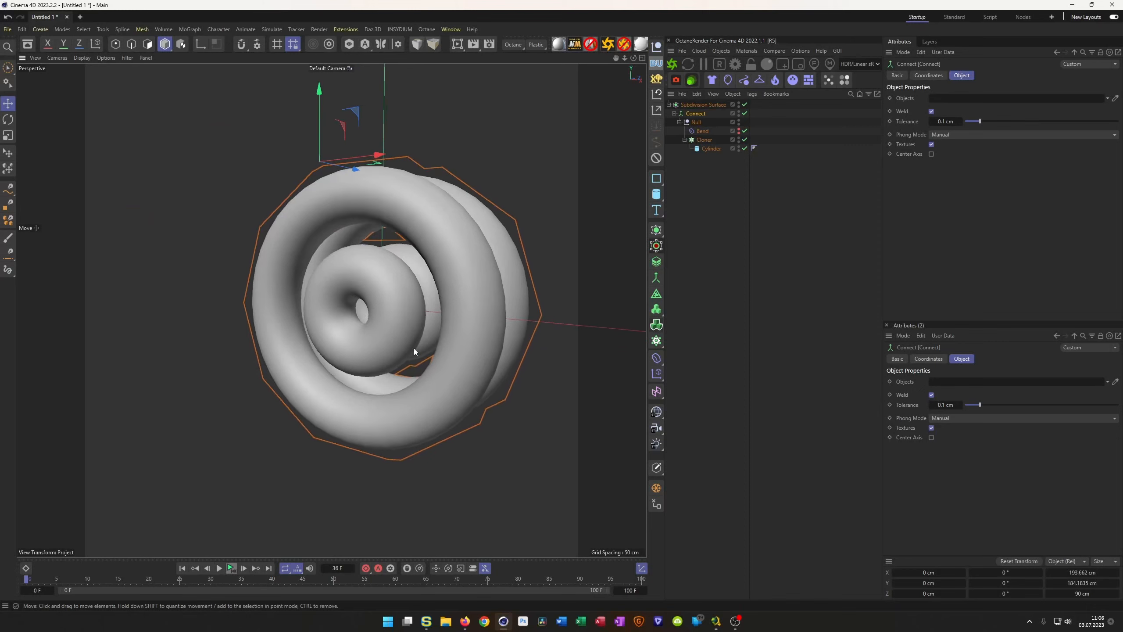
# Play back the ring animation and compare it with the reference GIF on the Behance page in Firefox.
pyautogui.click(230, 569)
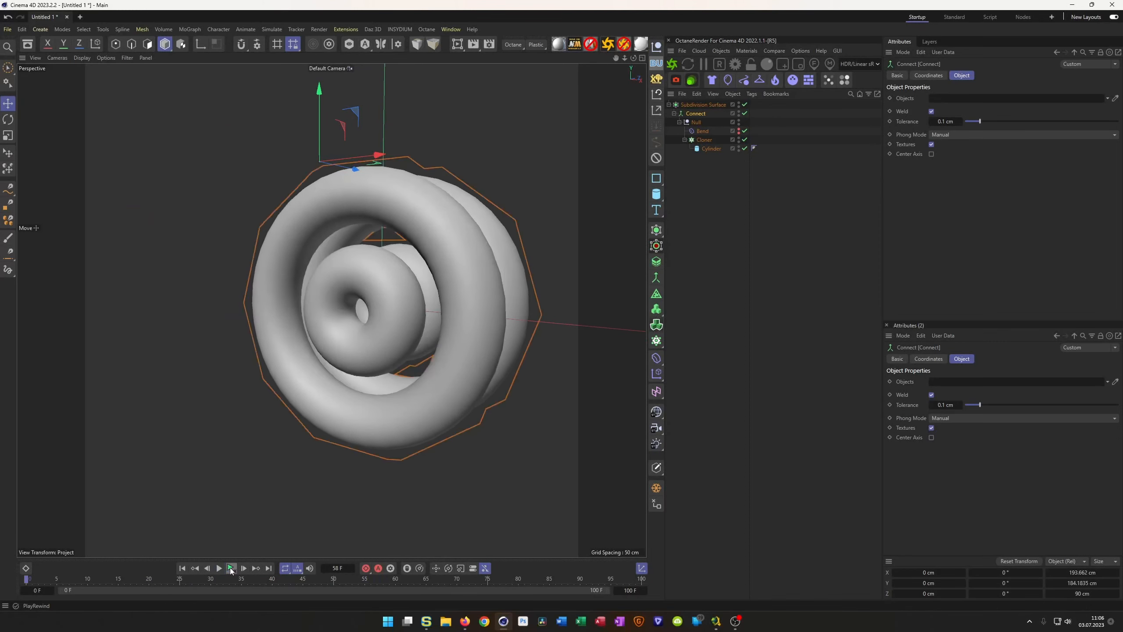
pyautogui.click(464, 621)
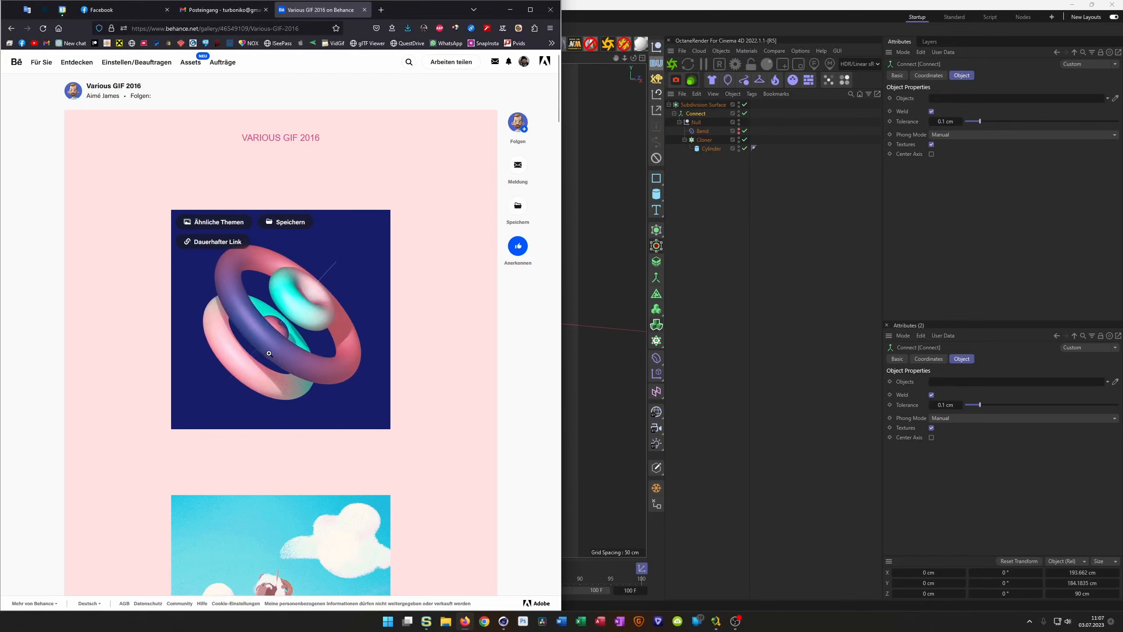
pyautogui.click(686, 16)
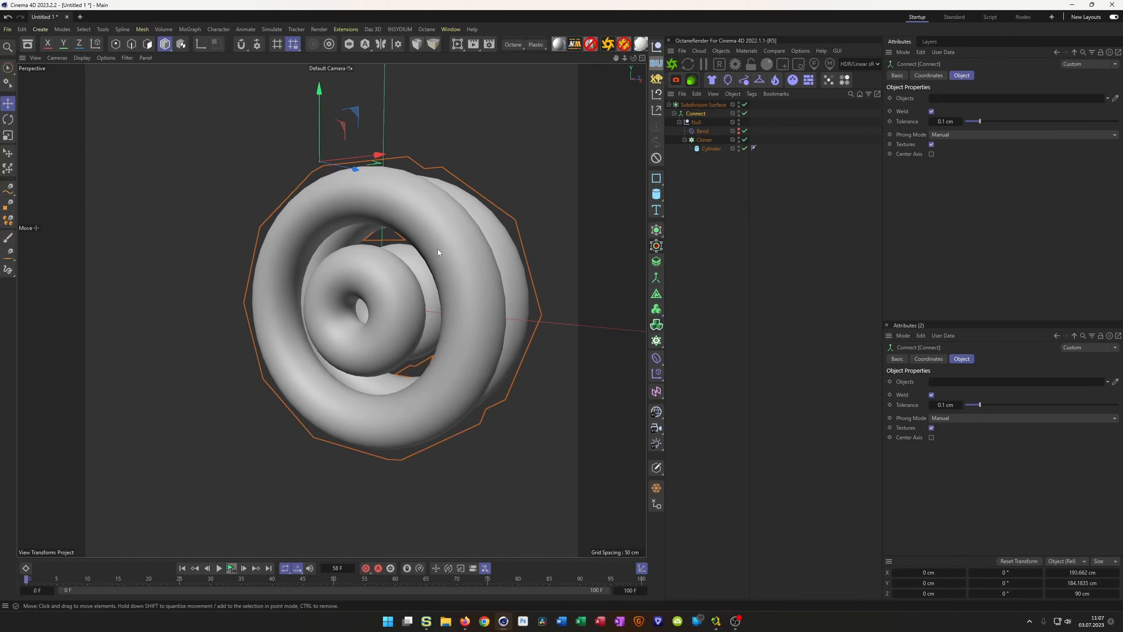
# Enable Keep Length on the Bend, inspect the hole in the innermost shape and play back the animation.
pyautogui.click(703, 130)
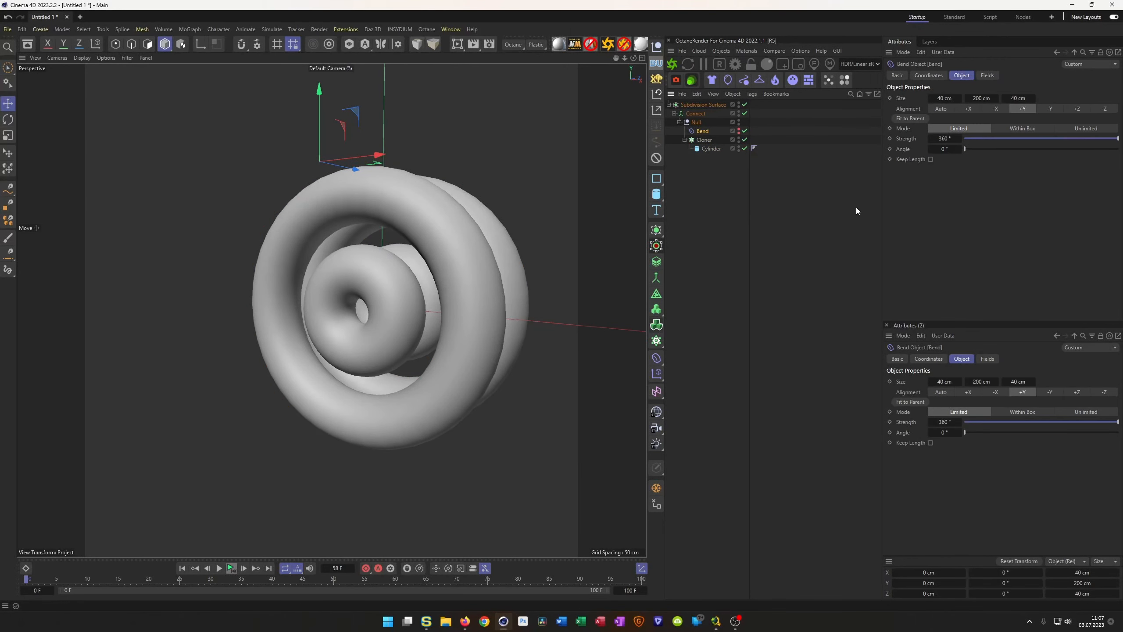
pyautogui.click(930, 159)
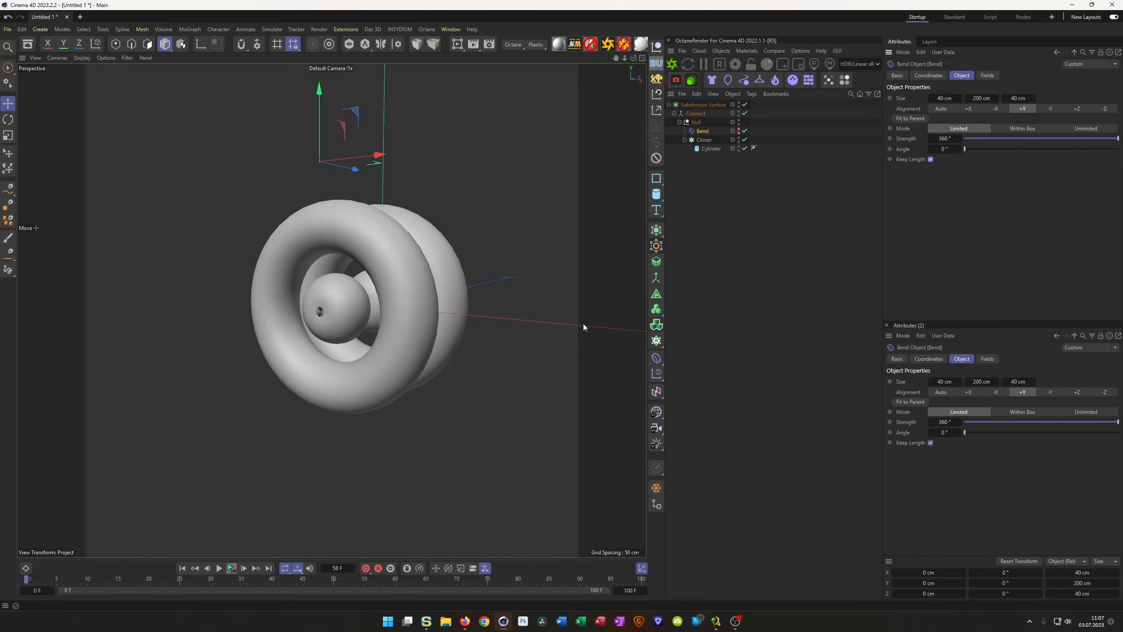
pyautogui.scroll(10, 340, 306)
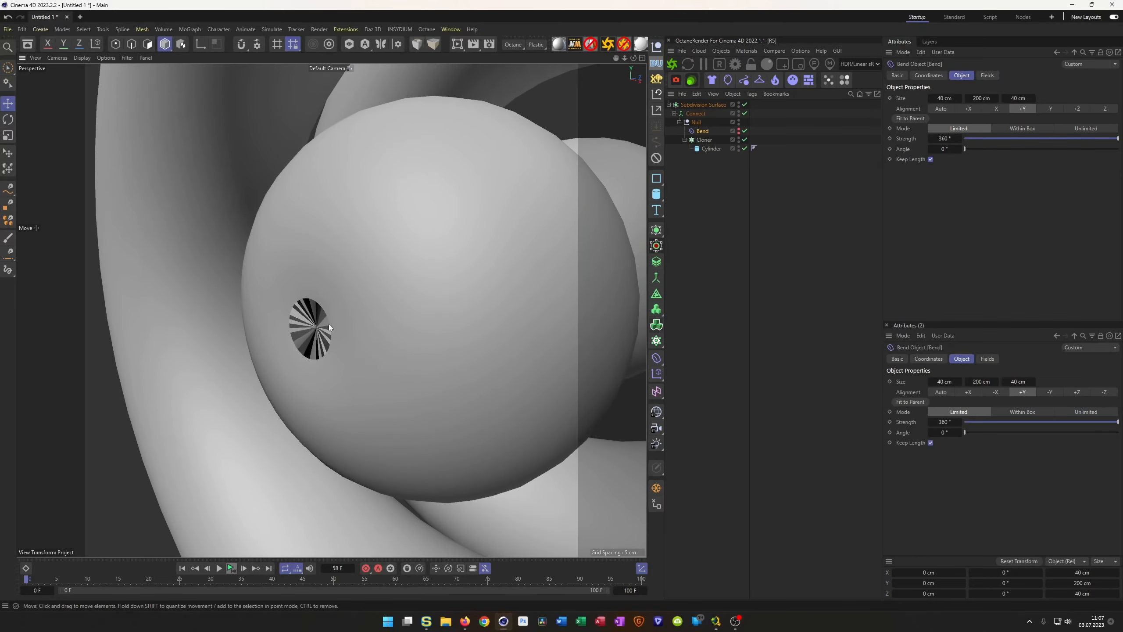
pyautogui.keyDown('alt'); pyautogui.moveTo(236, 346); pyautogui.dragTo(323, 331); pyautogui.keyUp('alt')
pyautogui.keyDown('alt'); pyautogui.moveTo(315, 329); pyautogui.dragTo(244, 341, button='right'); pyautogui.keyUp('alt')
pyautogui.scroll(2, 322, 316)
pyautogui.keyDown('alt'); pyautogui.moveTo(339, 317); pyautogui.dragTo(272, 312); pyautogui.keyUp('alt')
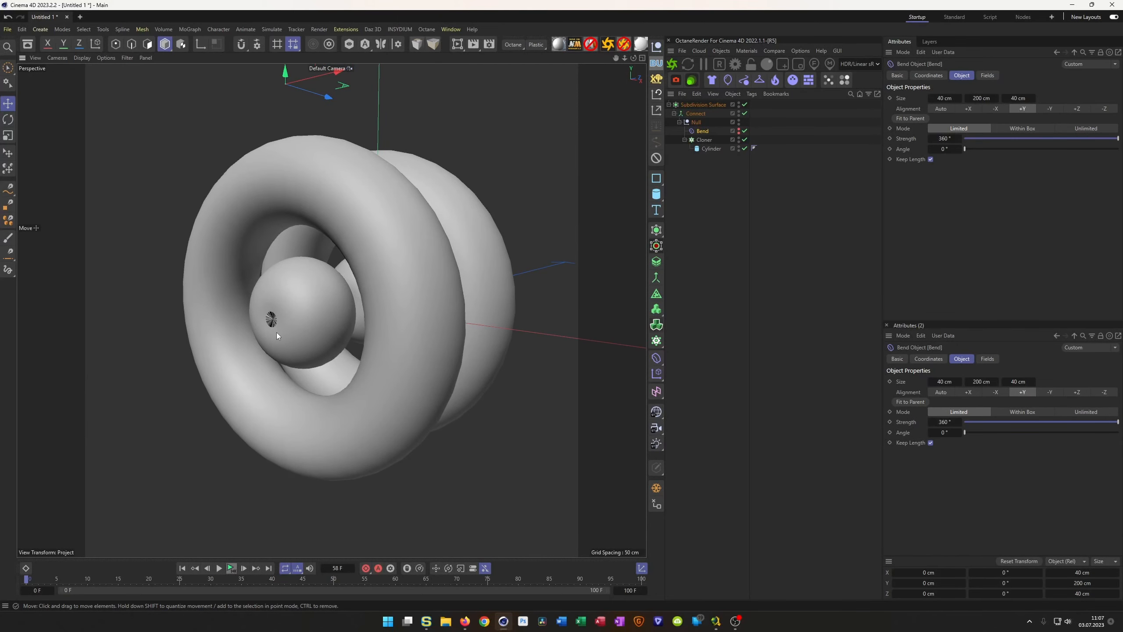
pyautogui.click(230, 568)
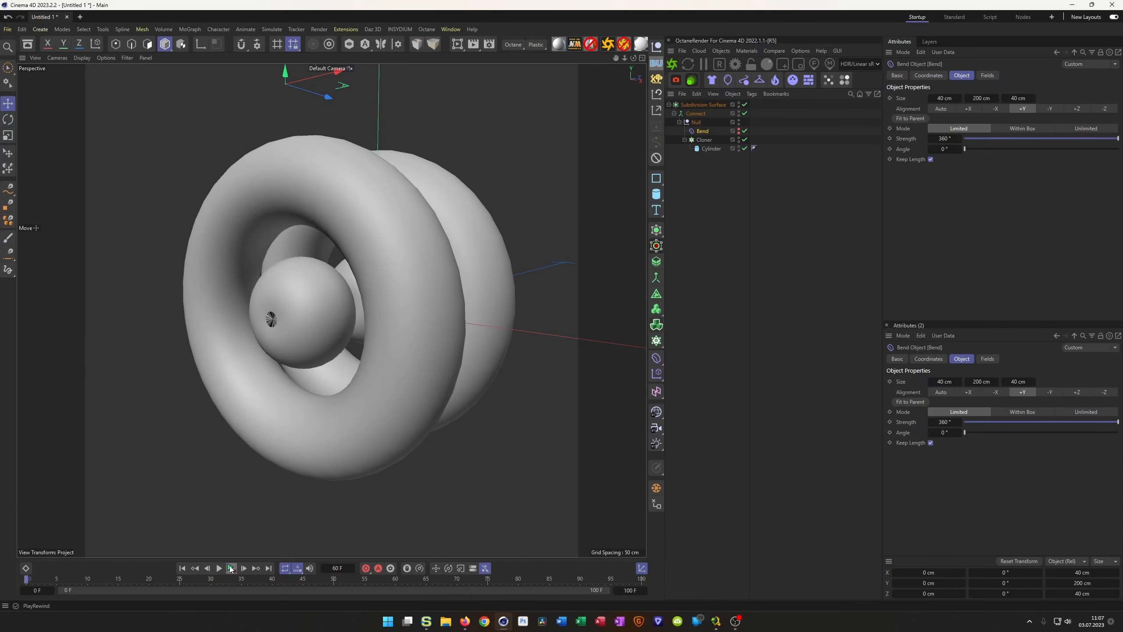
# Set the Cylinder's height segments to 8.
pyautogui.click(711, 148)
pyautogui.write('6')
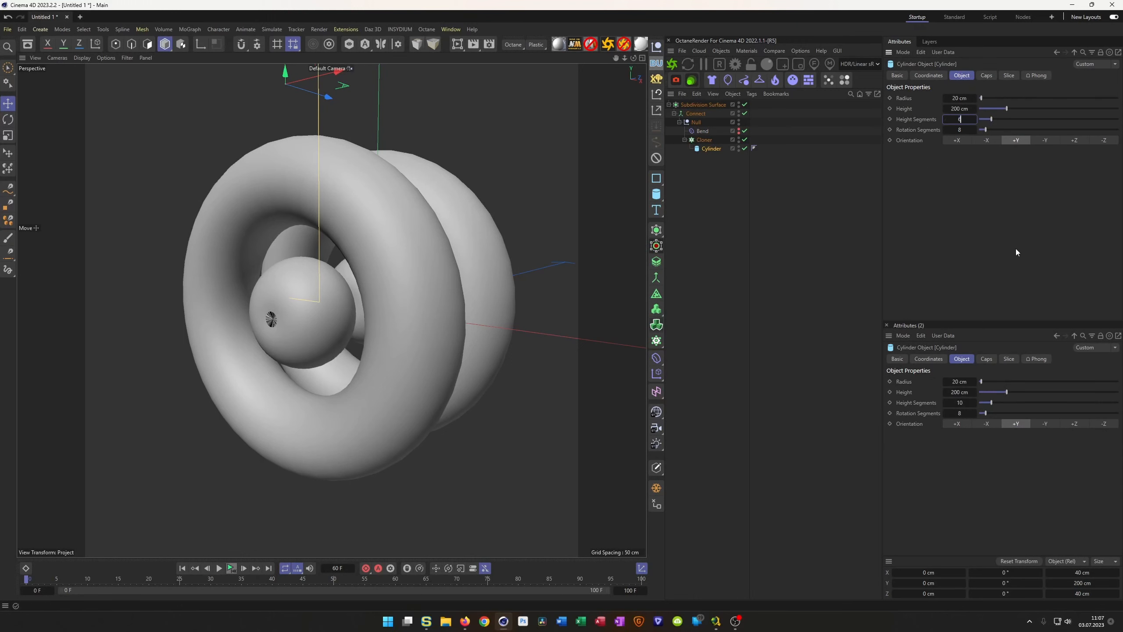
pyautogui.press('Return')
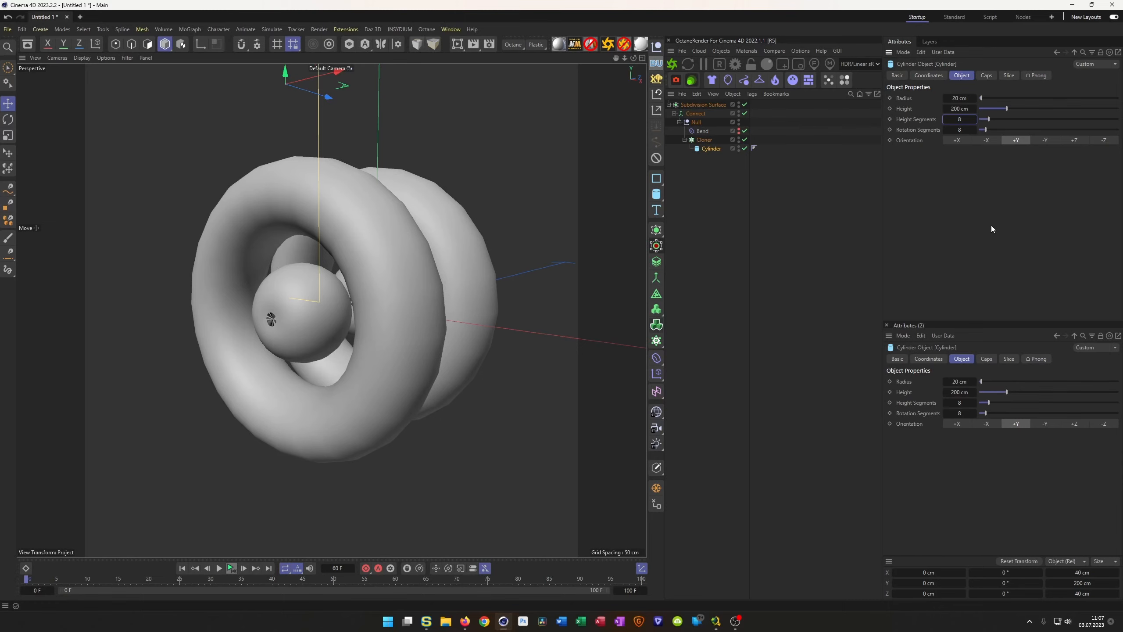
pyautogui.keyDown('alt'); pyautogui.moveTo(370, 348); pyautogui.dragTo(320, 309); pyautogui.keyUp('alt')
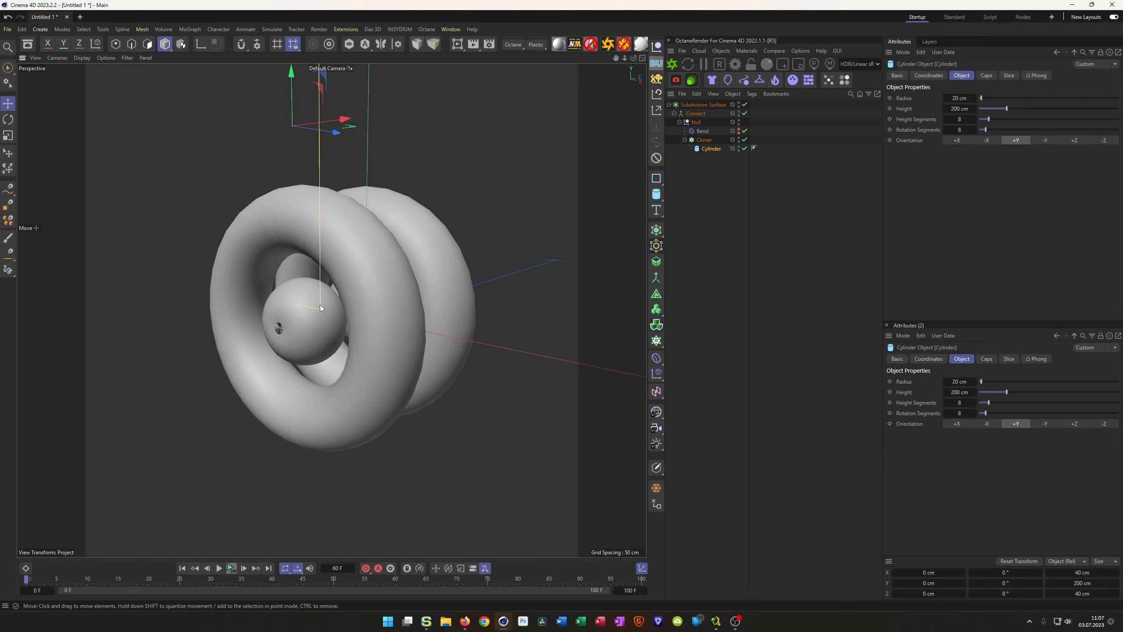
# Wrap the Subdivision Surface in a Volume Builder with a Volume Mesher as its parent, and play back the meshed animation.
pyautogui.click(702, 106)
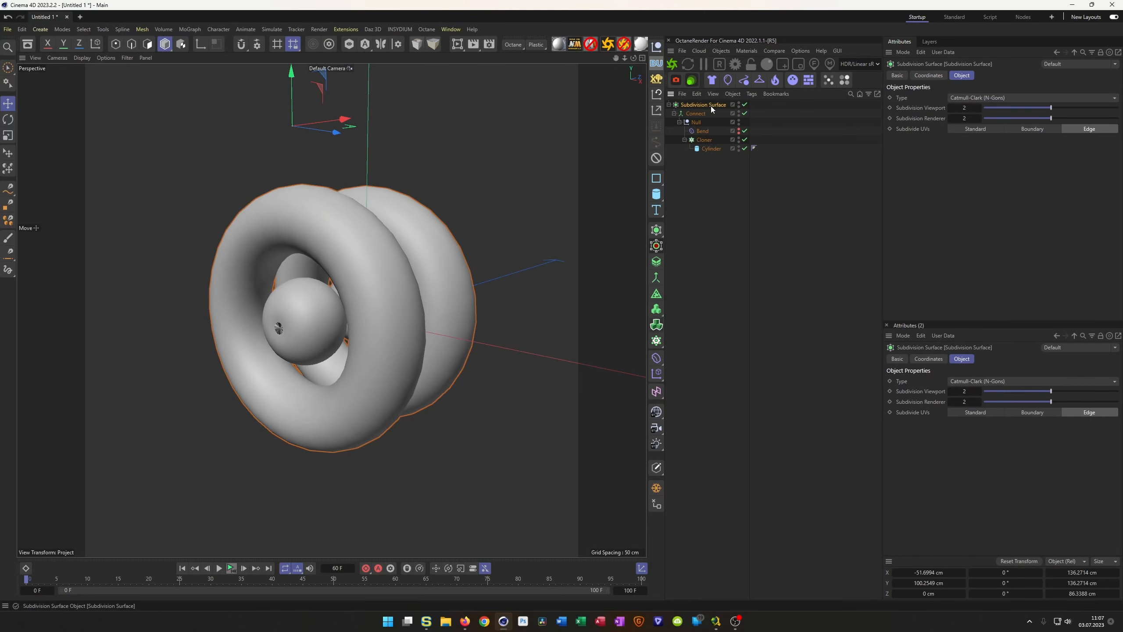
pyautogui.click(659, 326)
pyautogui.moveTo(303, 303)
pyautogui.keyDown('alt'); pyautogui.mouseDown()
pyautogui.moveTo(142, 314)
pyautogui.moveTo(300, 309)
pyautogui.mouseUp(); pyautogui.keyUp('alt')
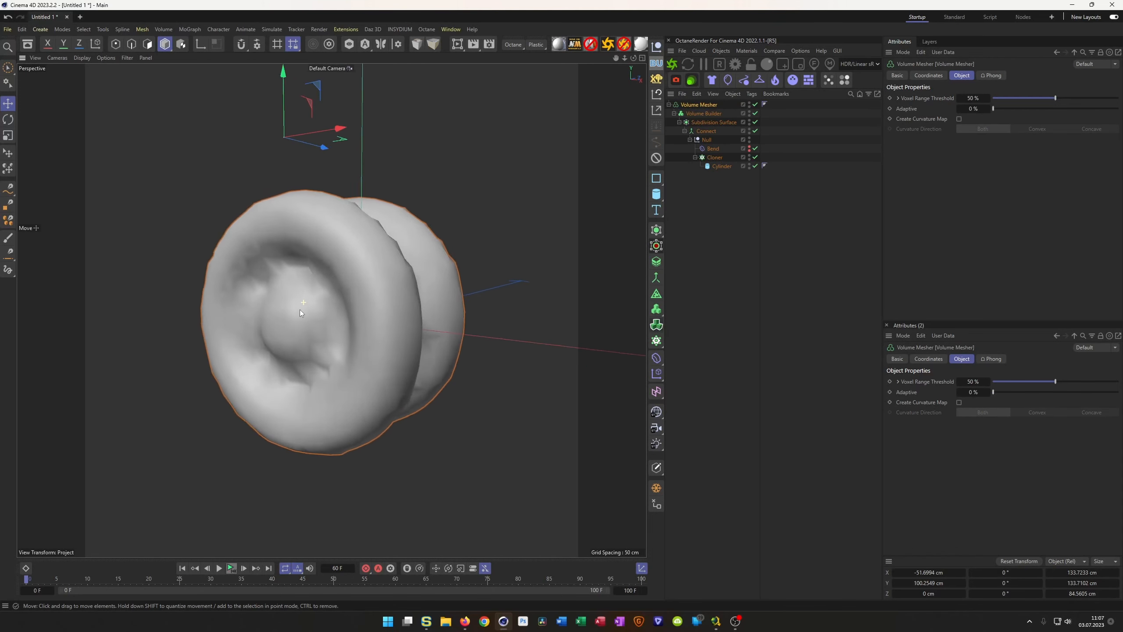
pyautogui.click(235, 571)
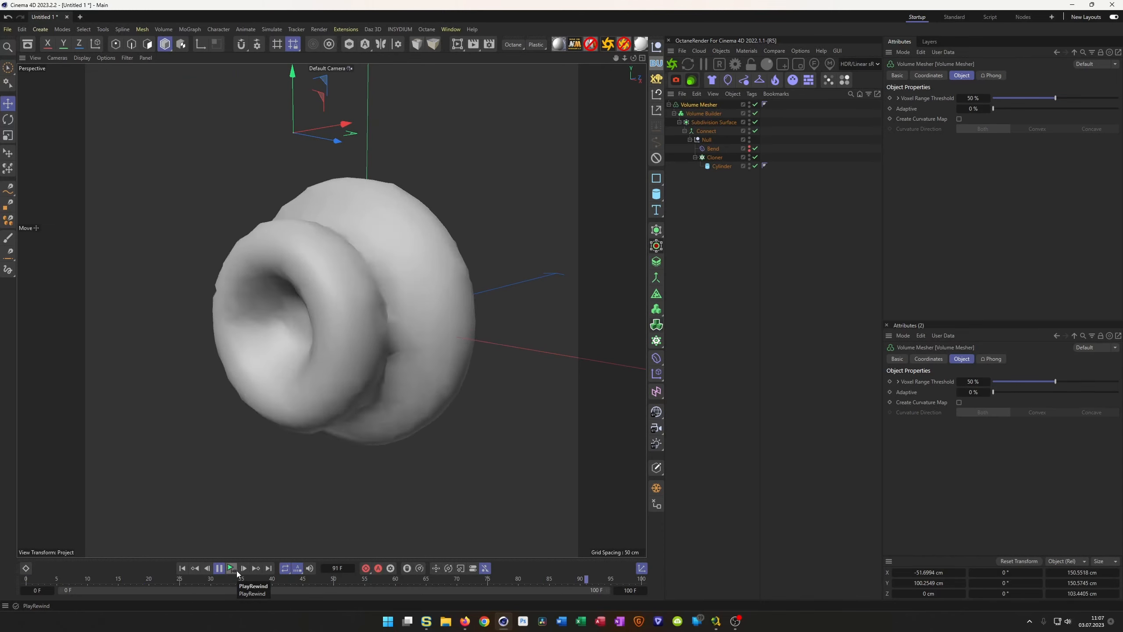
pyautogui.click(237, 571)
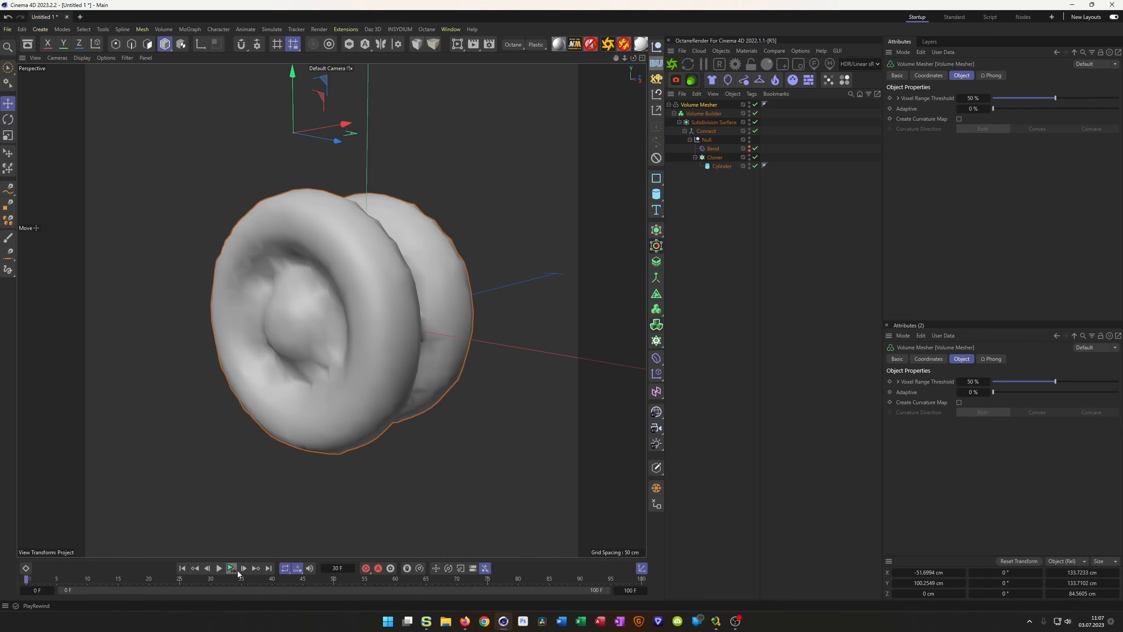
# Set the Volume Builder's voxel size to 2 cm.
pyautogui.click(713, 115)
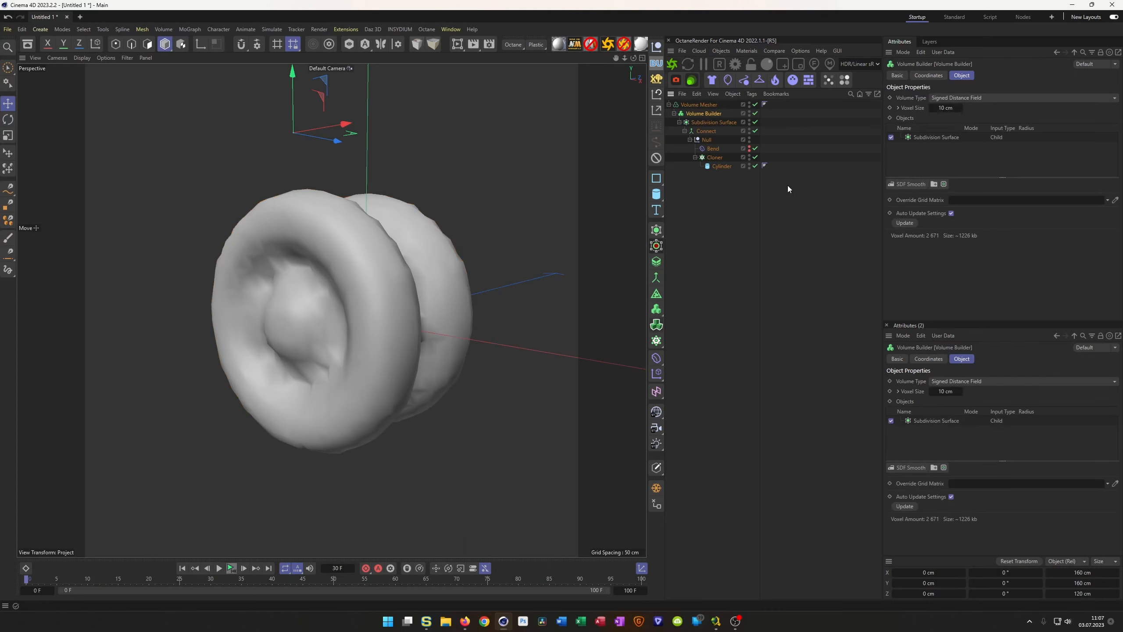
pyautogui.write('2')
pyautogui.press('Return')
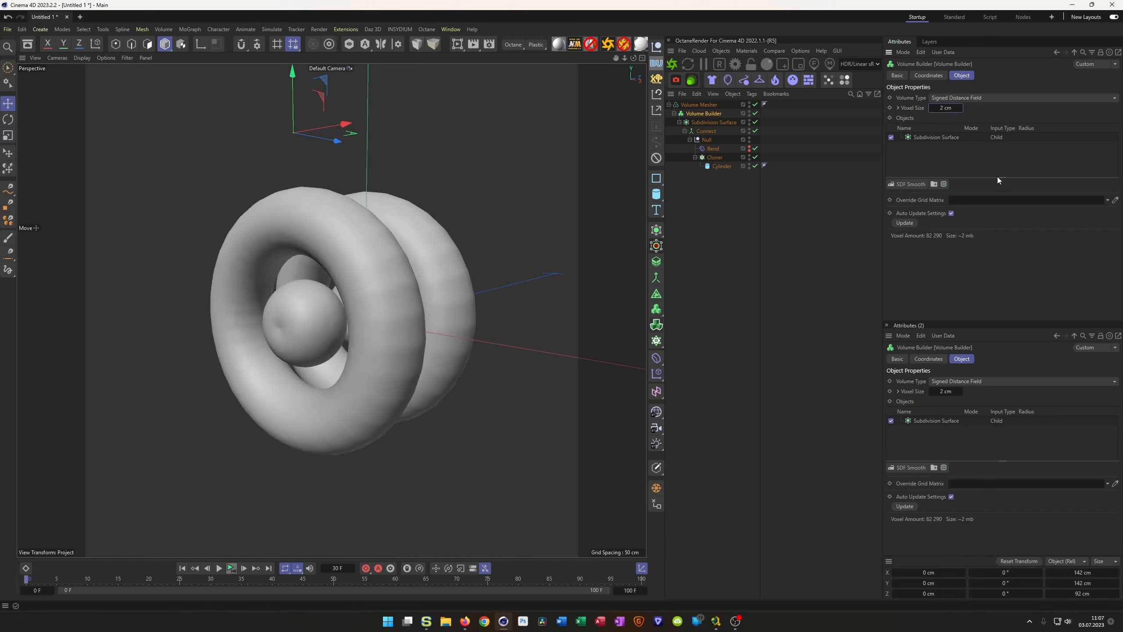
pyautogui.keyDown('alt'); pyautogui.moveTo(484, 302); pyautogui.dragTo(370, 296); pyautogui.keyUp('alt')
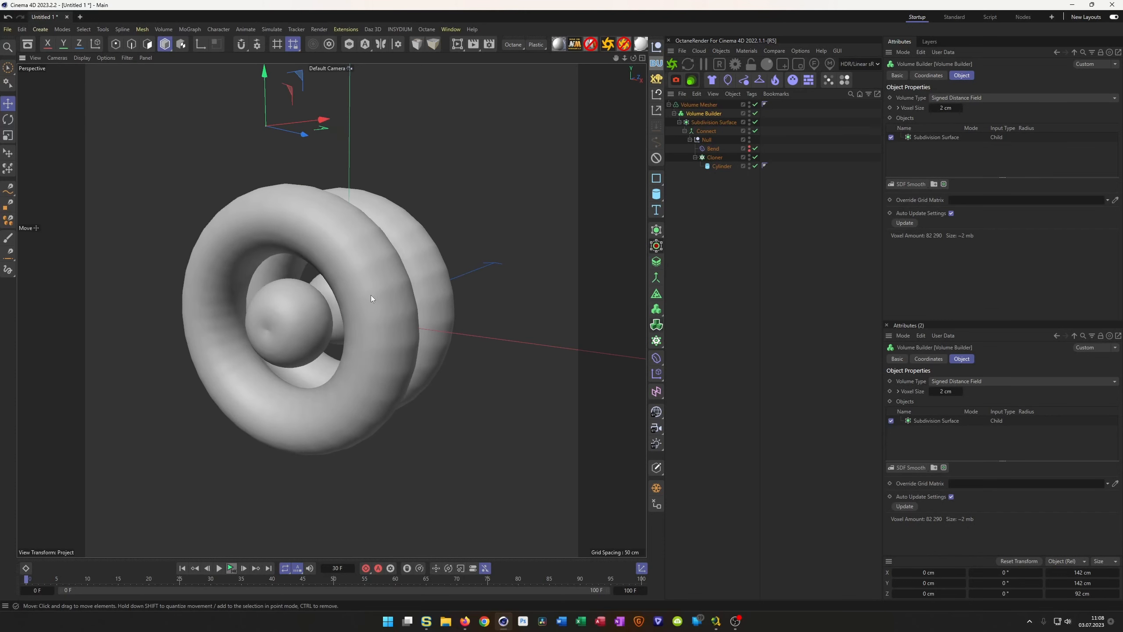
# Add an SDF Smooth layer above the Subdivision Surface in the Volume Builder and play back the smoothed animation.
pyautogui.click(933, 137)
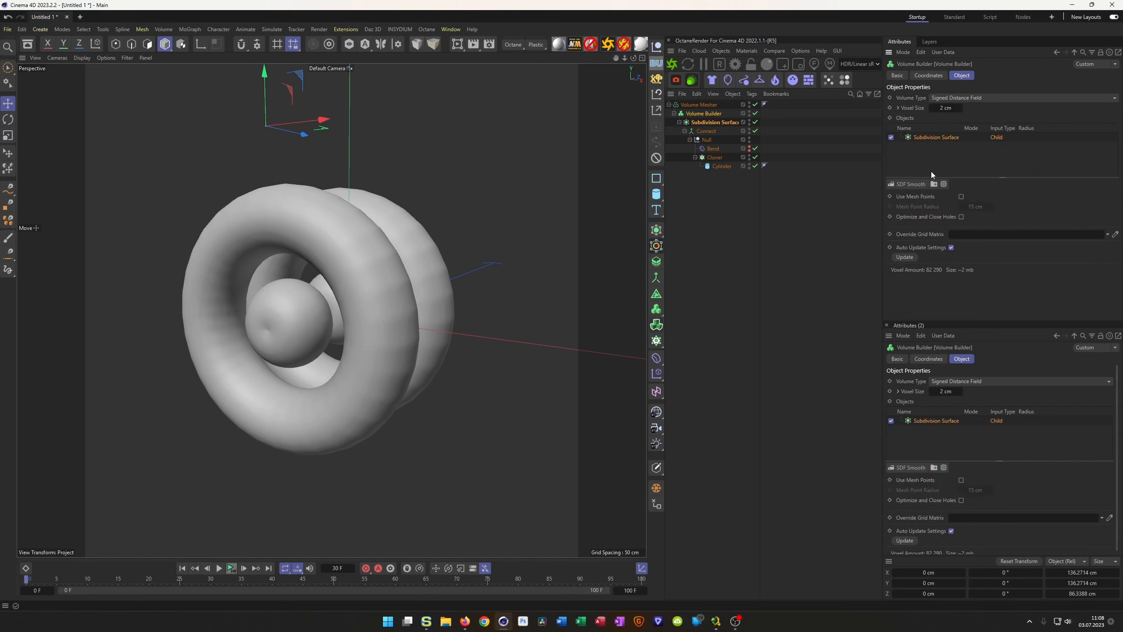
pyautogui.click(908, 183)
pyautogui.keyDown('alt'); pyautogui.moveTo(629, 322); pyautogui.dragTo(309, 354); pyautogui.keyUp('alt')
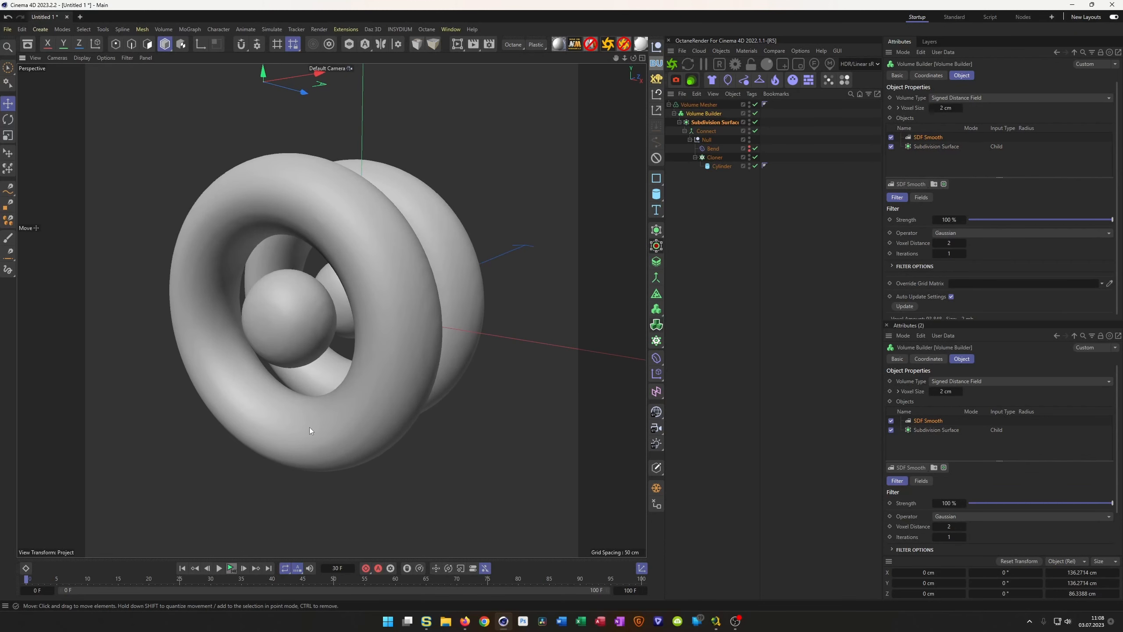
pyautogui.click(232, 568)
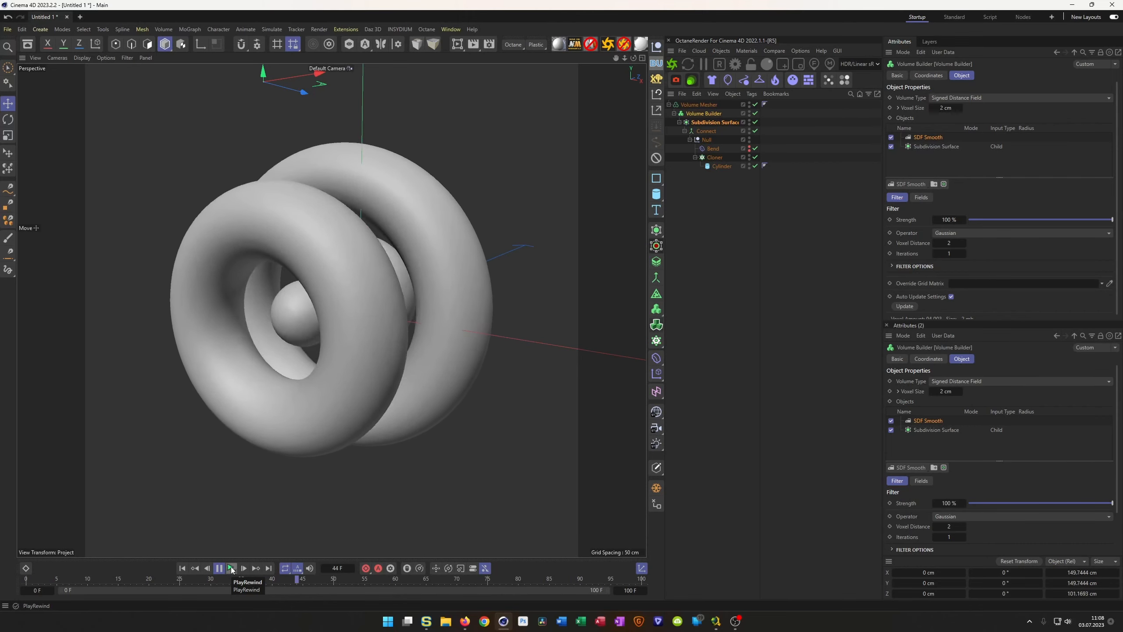
pyautogui.click(231, 569)
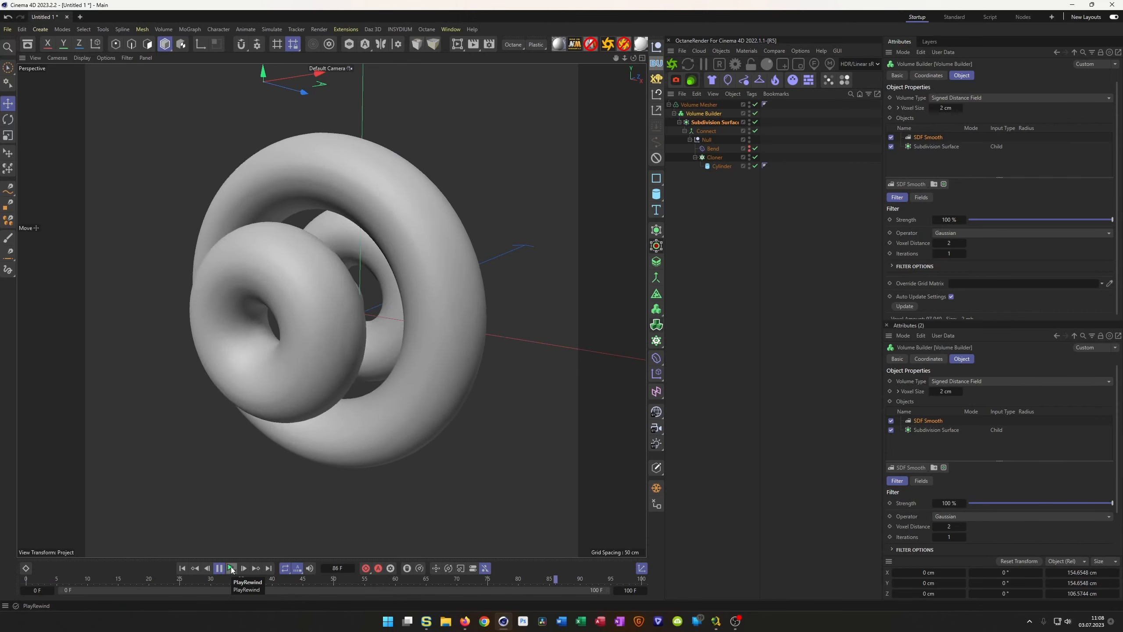
# Move the Subdivision Surface out of the Volume Builder and delete the Volume Mesher with its Volume Builder.
pyautogui.keyDown('alt'); pyautogui.moveTo(327, 409); pyautogui.dragTo(347, 421); pyautogui.keyUp('alt')
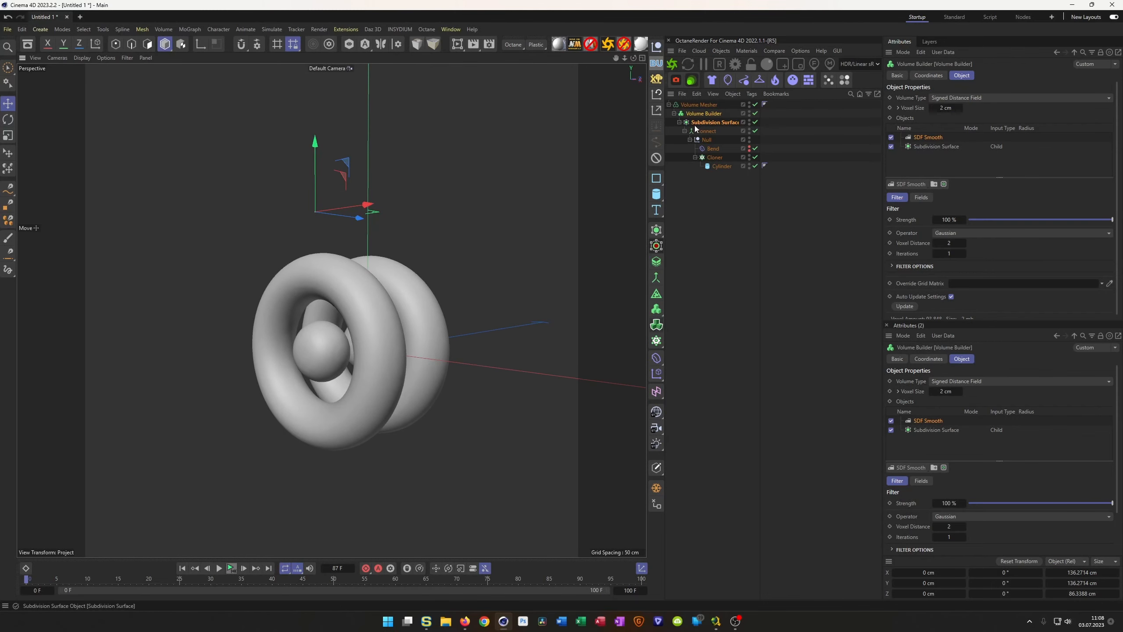
pyautogui.moveTo(695, 127); pyautogui.dragTo(709, 208)
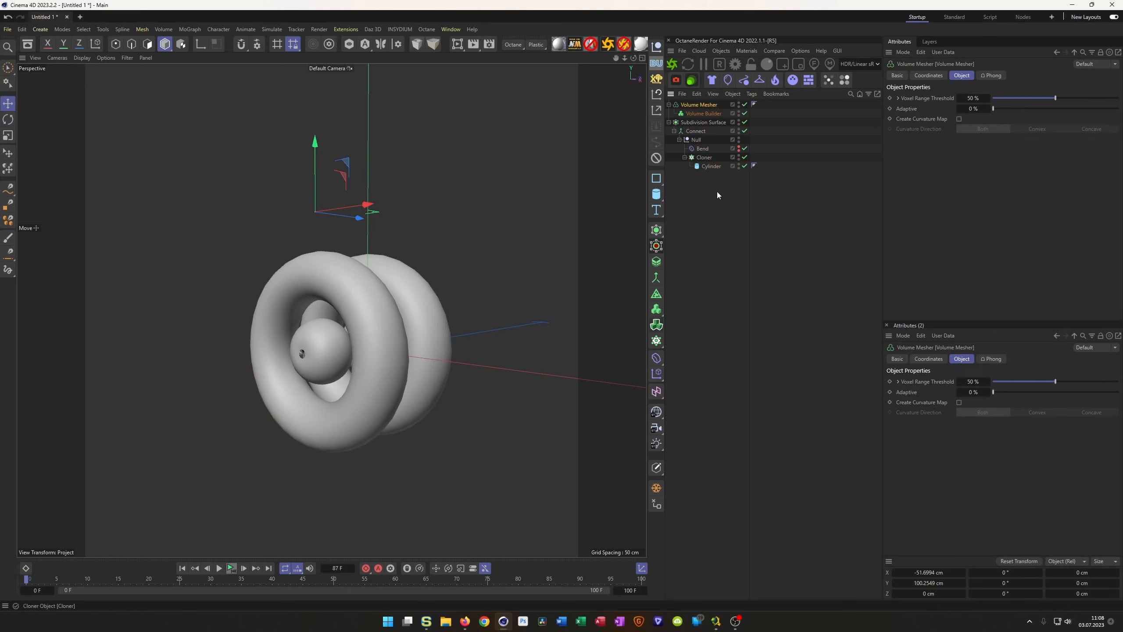
pyautogui.press('Delete')
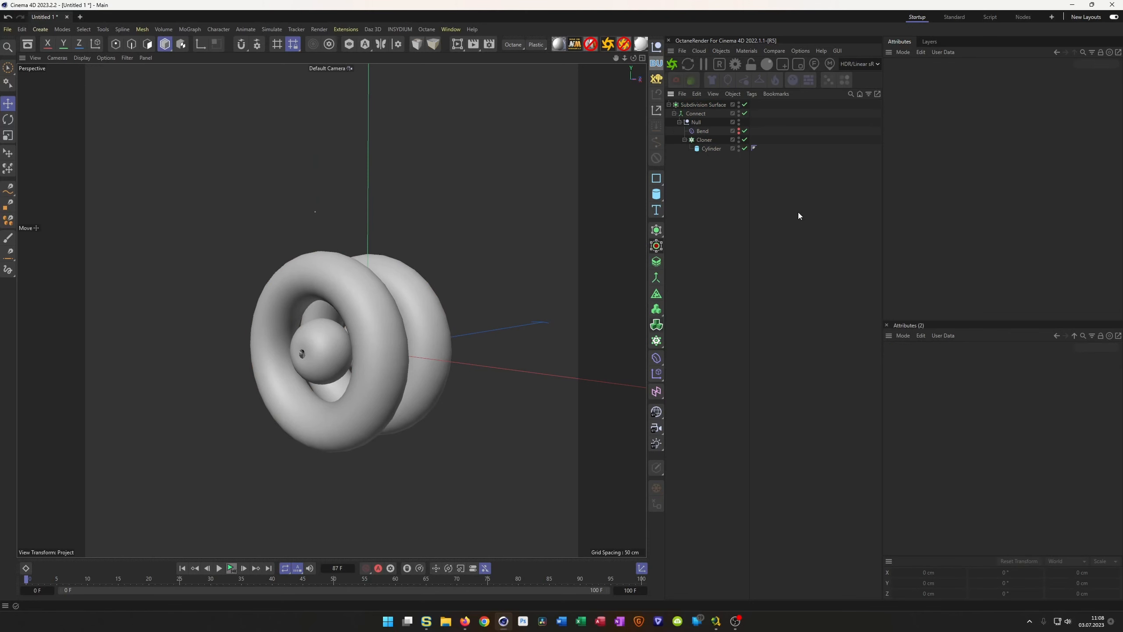
# Turn off Keep Length on the Bend.
pyautogui.click(703, 130)
pyautogui.click(931, 159)
pyautogui.moveTo(405, 364)
pyautogui.keyDown('alt'); pyautogui.mouseDown()
pyautogui.moveTo(308, 354)
pyautogui.moveTo(394, 353)
pyautogui.moveTo(337, 328)
pyautogui.moveTo(312, 297)
pyautogui.moveTo(353, 299)
pyautogui.moveTo(317, 314)
pyautogui.mouseUp(); pyautogui.keyUp('alt')
# Show the wireframe lines on the shaded model and disable the Subdivision Surface.
pyautogui.press('n')
pyautogui.press('b')
pyautogui.click(745, 105)
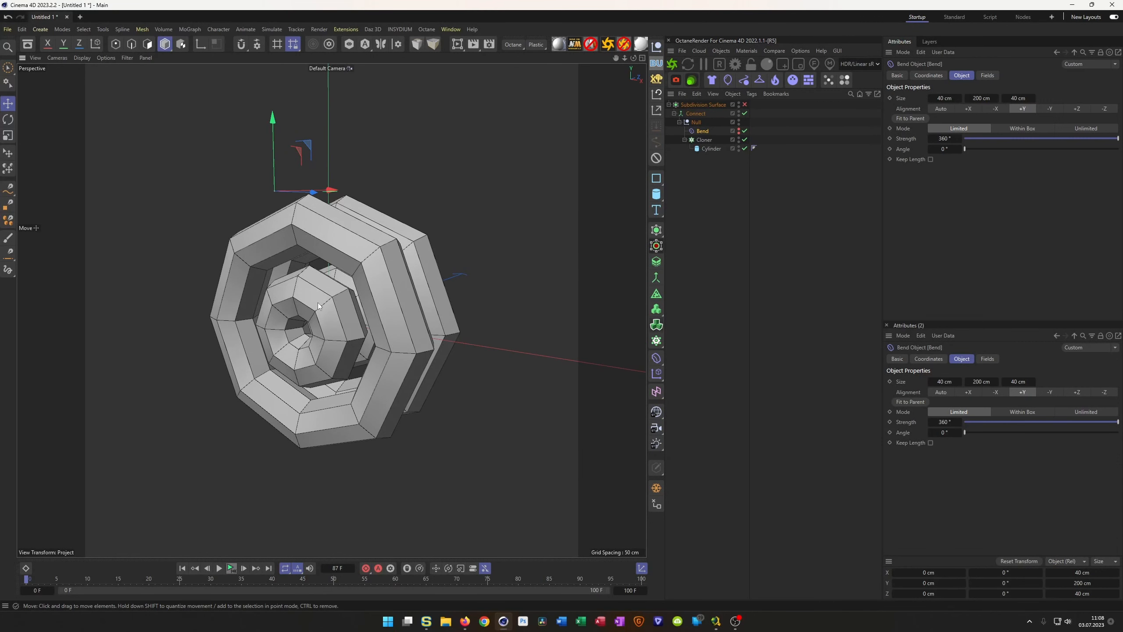
# Set the Cloner's grid count to 3, 1, 3 and play back the animation.
pyautogui.click(704, 140)
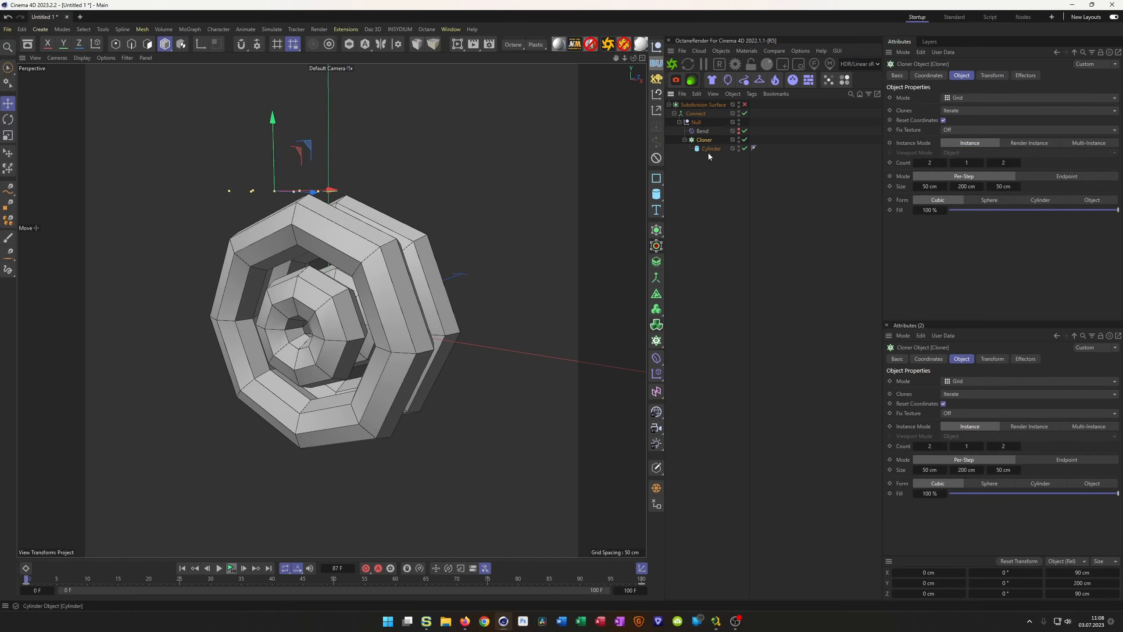
pyautogui.click(930, 163)
pyautogui.write('3')
pyautogui.press('Tab')
pyautogui.press('Tab')
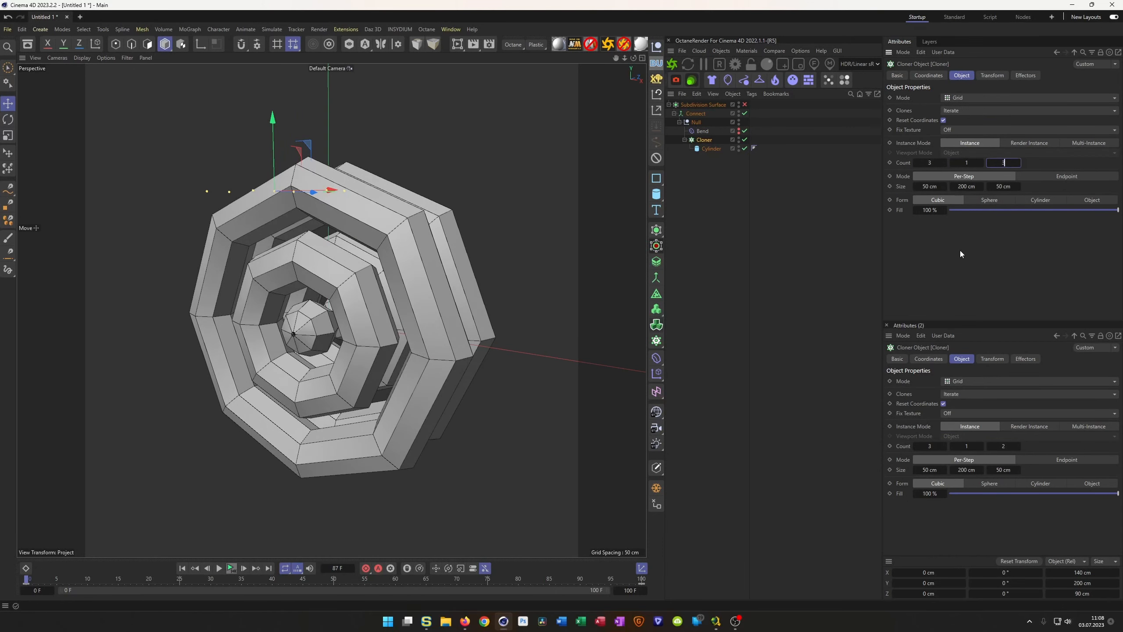
pyautogui.press('Return')
pyautogui.keyDown('alt'); pyautogui.moveTo(526, 312); pyautogui.dragTo(238, 438); pyautogui.keyUp('alt')
pyautogui.click(231, 569)
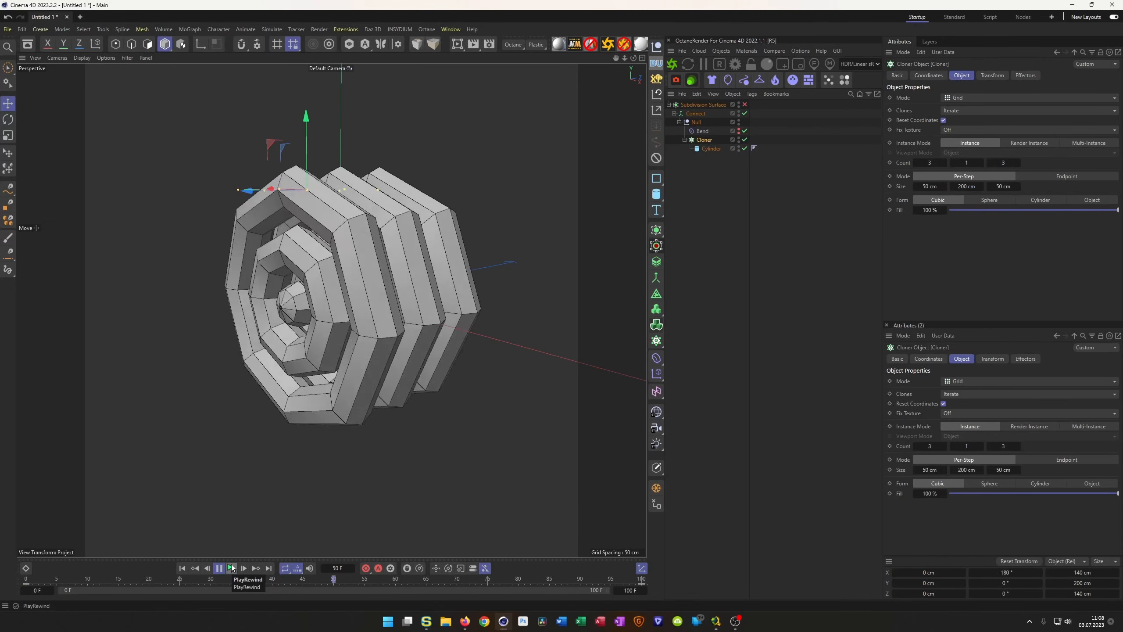
pyautogui.click(231, 568)
# Set the Cloner's grid count to 2, 1, 2.
pyautogui.doubleClick(930, 163)
pyautogui.write('2')
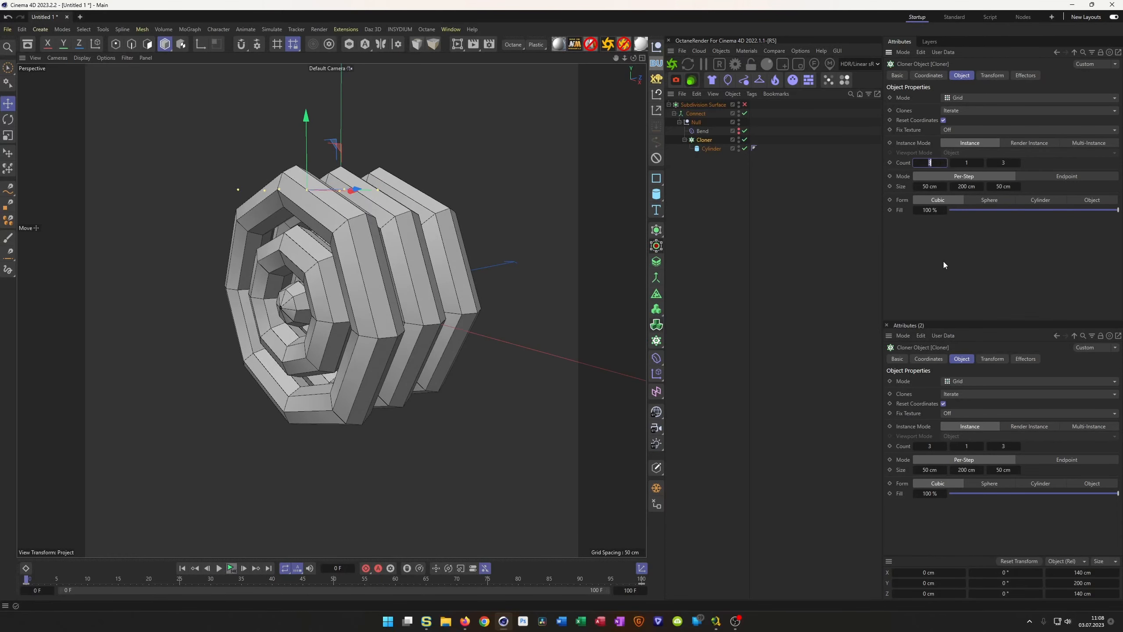
pyautogui.press('Tab')
pyautogui.press('Tab')
pyautogui.write('2')
pyautogui.press('Return')
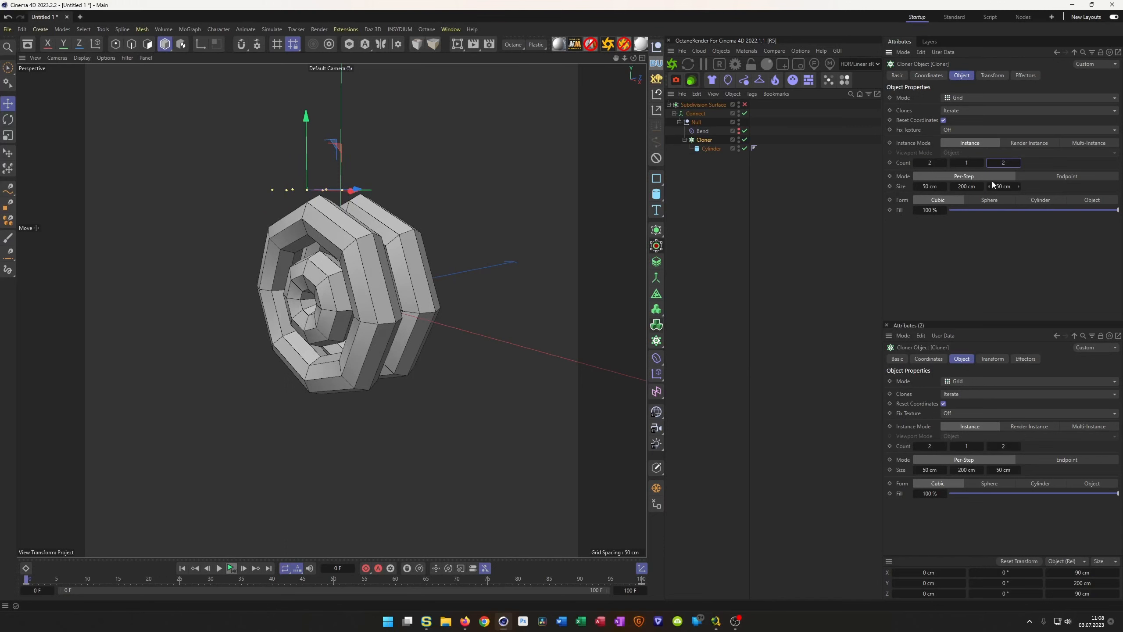
# Reduce the Cloner's grid count to 2, 1, 1 and play back the animation, stopping it to check the rings.
pyautogui.write('1')
pyautogui.press('Return')
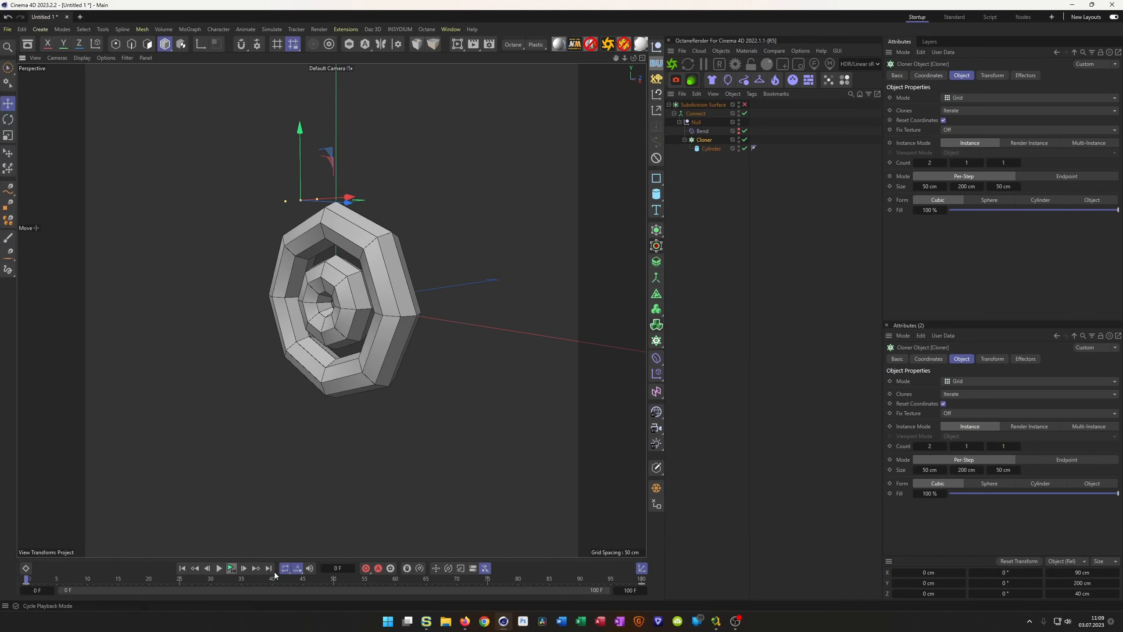
pyautogui.click(228, 568)
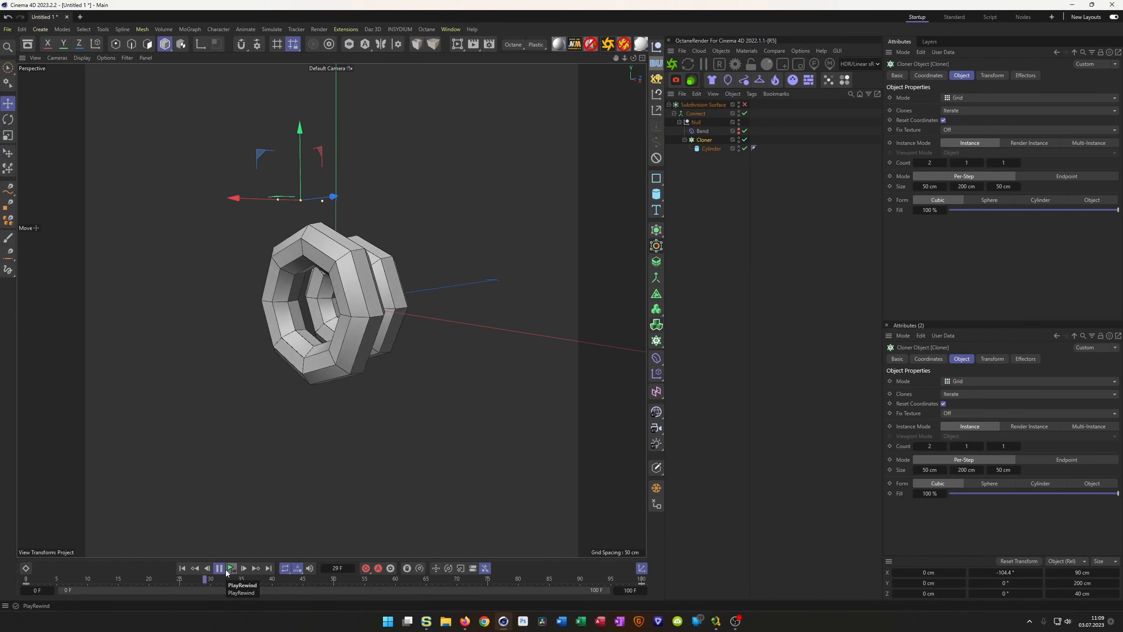
pyautogui.click(219, 568)
pyautogui.scroll(3, 384, 277)
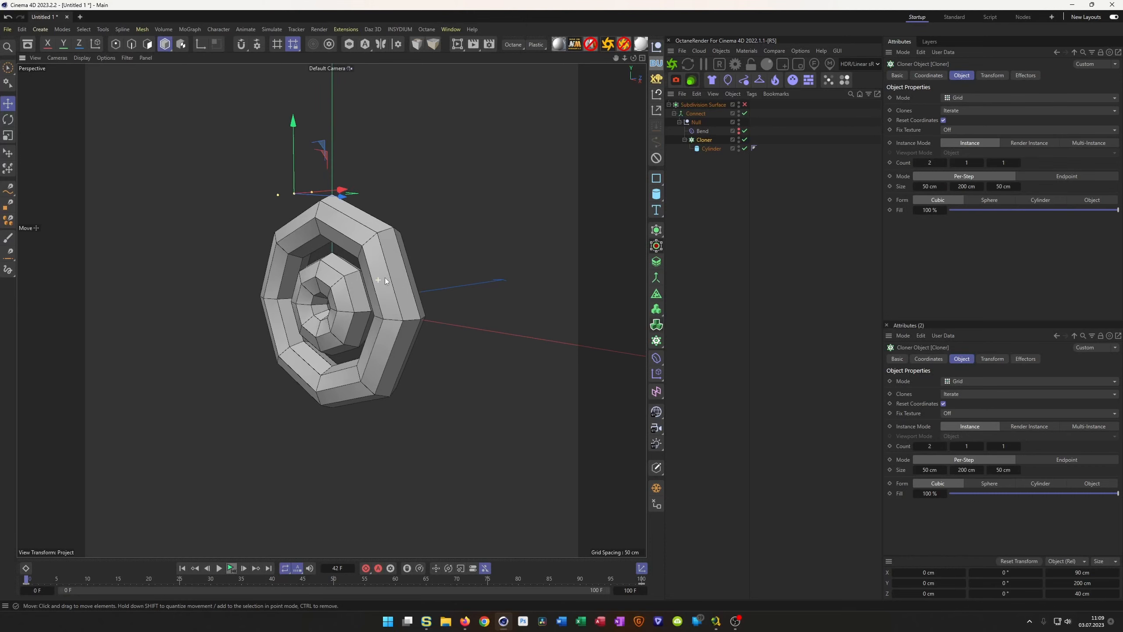
# Set the third value of the Cloner's grid count back to 2.
pyautogui.click(1004, 162)
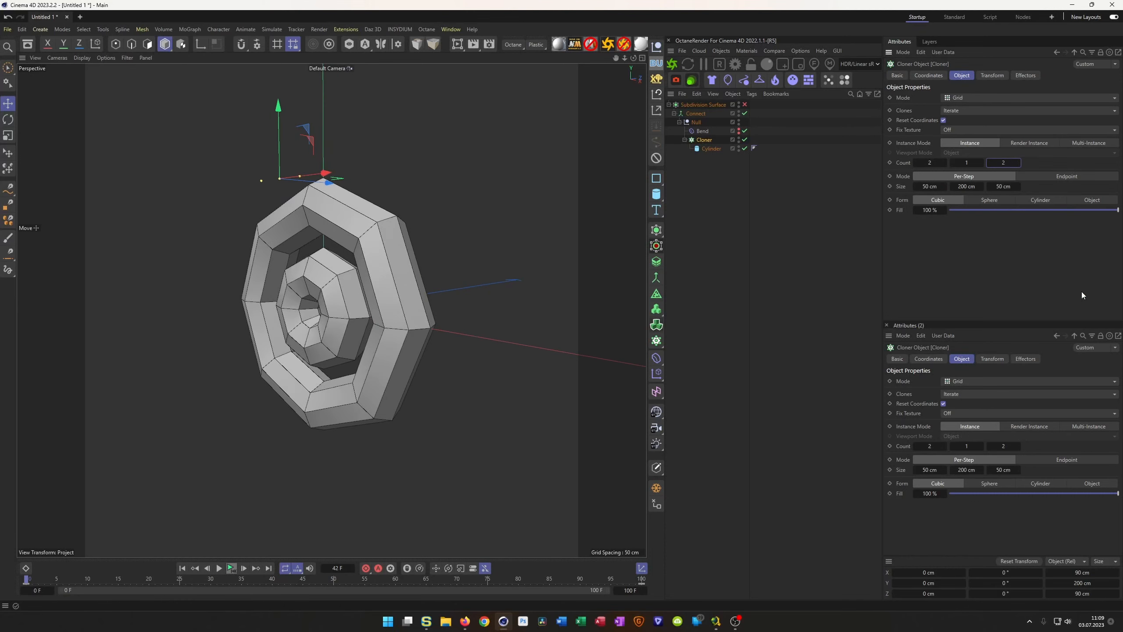
pyautogui.keyDown('alt'); pyautogui.moveTo(401, 311); pyautogui.dragTo(364, 308); pyautogui.keyUp('alt')
pyautogui.keyDown('alt'); pyautogui.moveTo(377, 307); pyautogui.dragTo(396, 304, button='middle'); pyautogui.keyUp('alt')
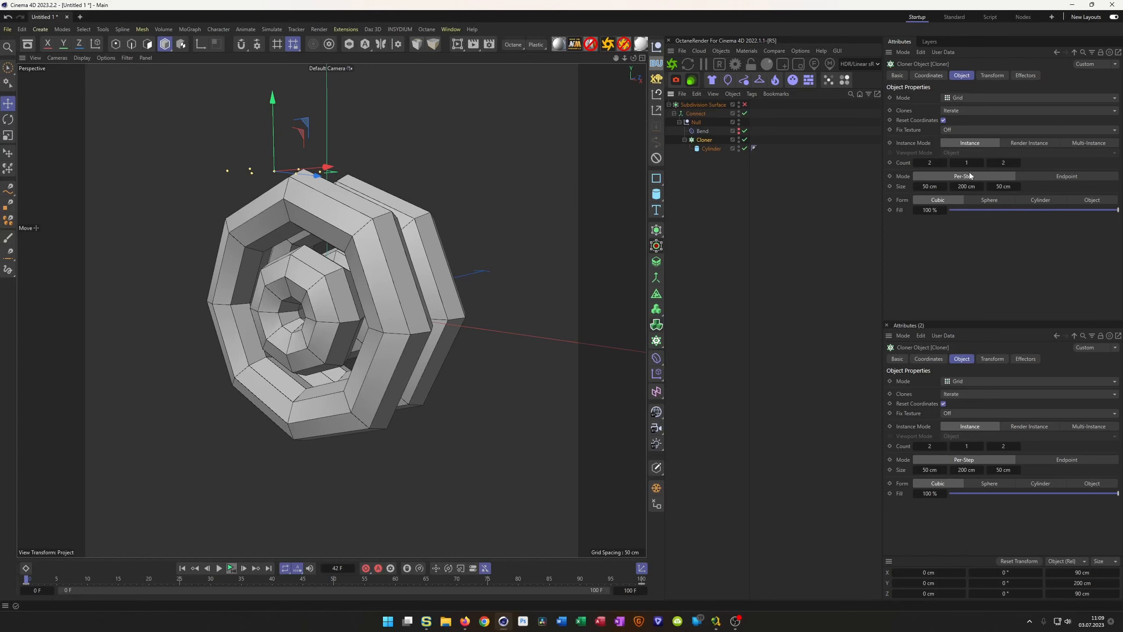
# Set the Cylinder's height segments to 10.
pyautogui.click(720, 148)
pyautogui.click(959, 118)
pyautogui.write('10')
pyautogui.press('Return')
pyautogui.keyDown('alt'); pyautogui.moveTo(494, 338); pyautogui.dragTo(368, 316); pyautogui.keyUp('alt')
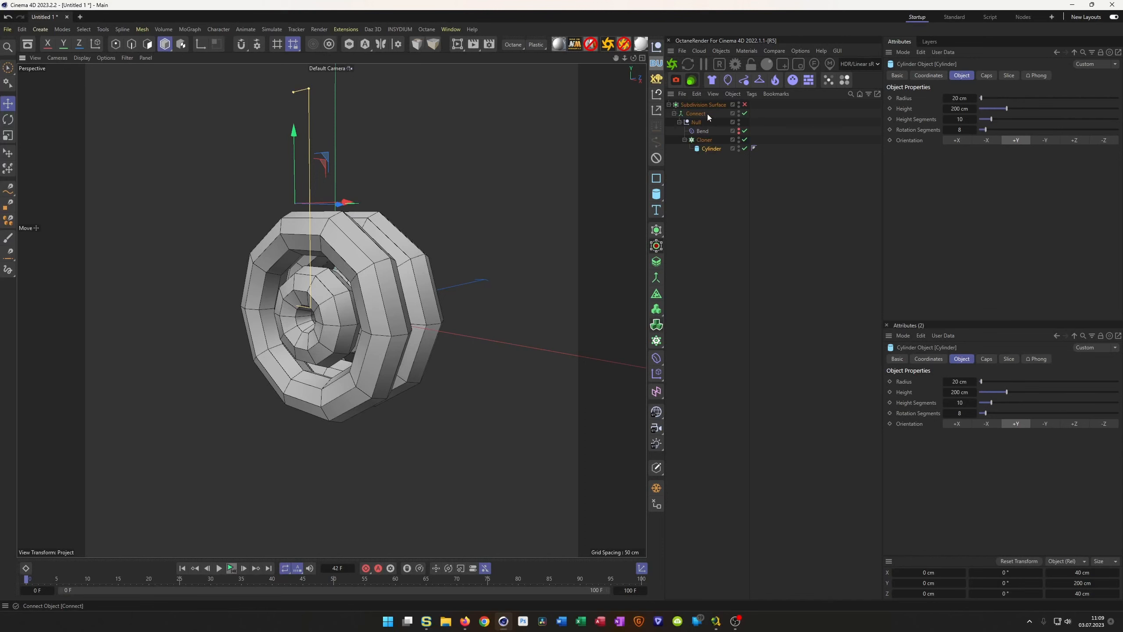
# Disable the Connect object and add a Random effector to the Cloner.
pyautogui.click(744, 113)
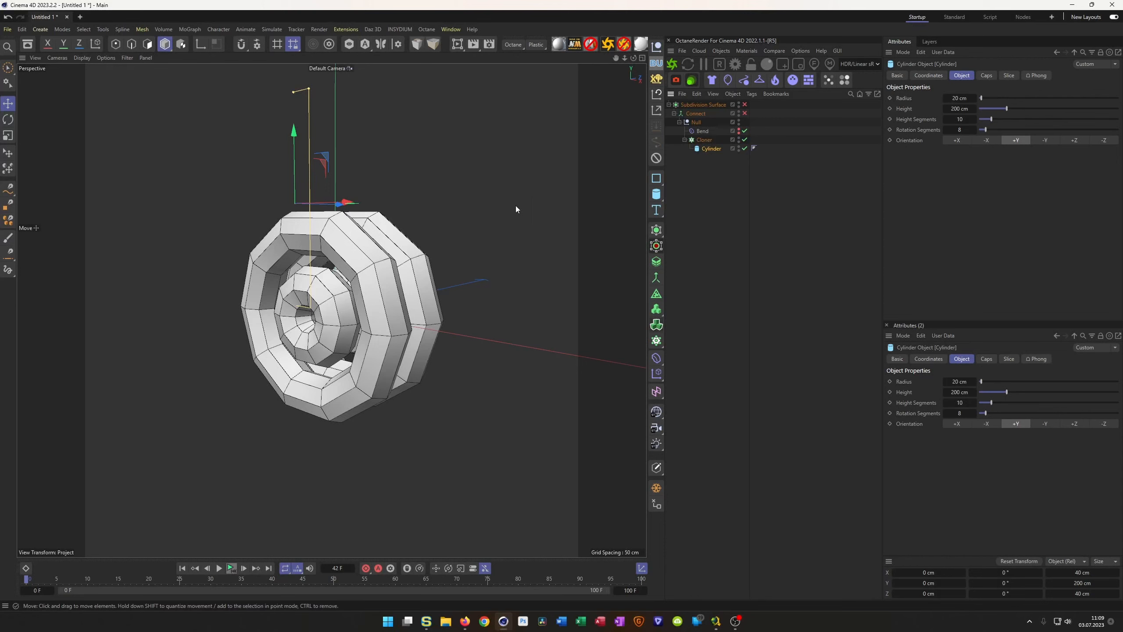
pyautogui.click(704, 140)
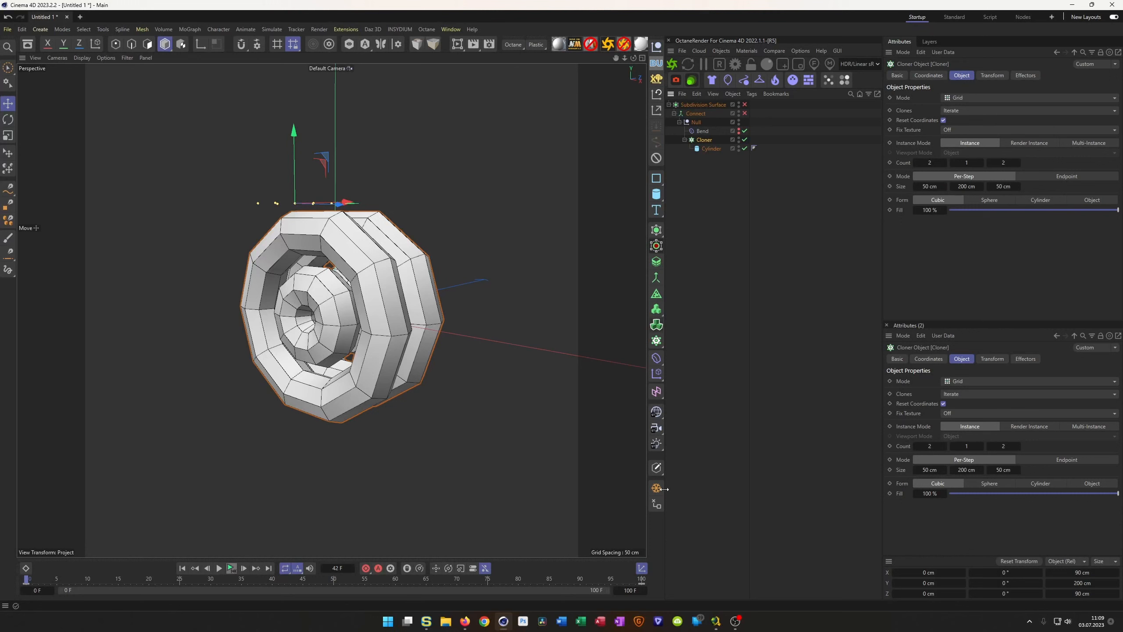
pyautogui.click(657, 373)
pyautogui.click(735, 434)
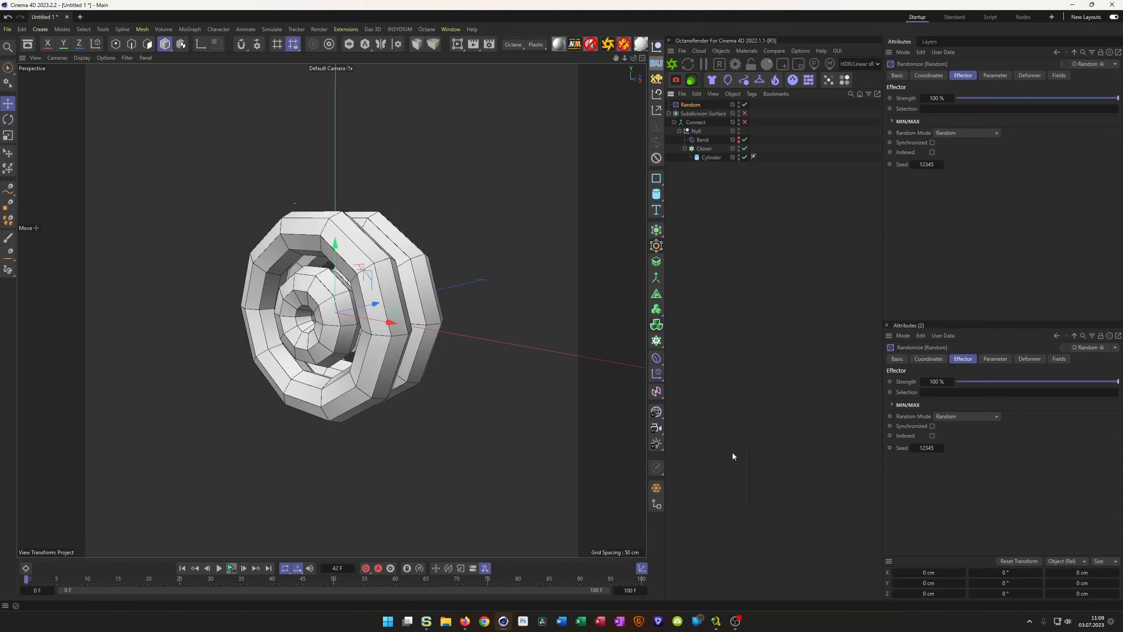
# Turn off the Random effector's Position and set its Color Mode to Effector Color.
pyautogui.click(994, 76)
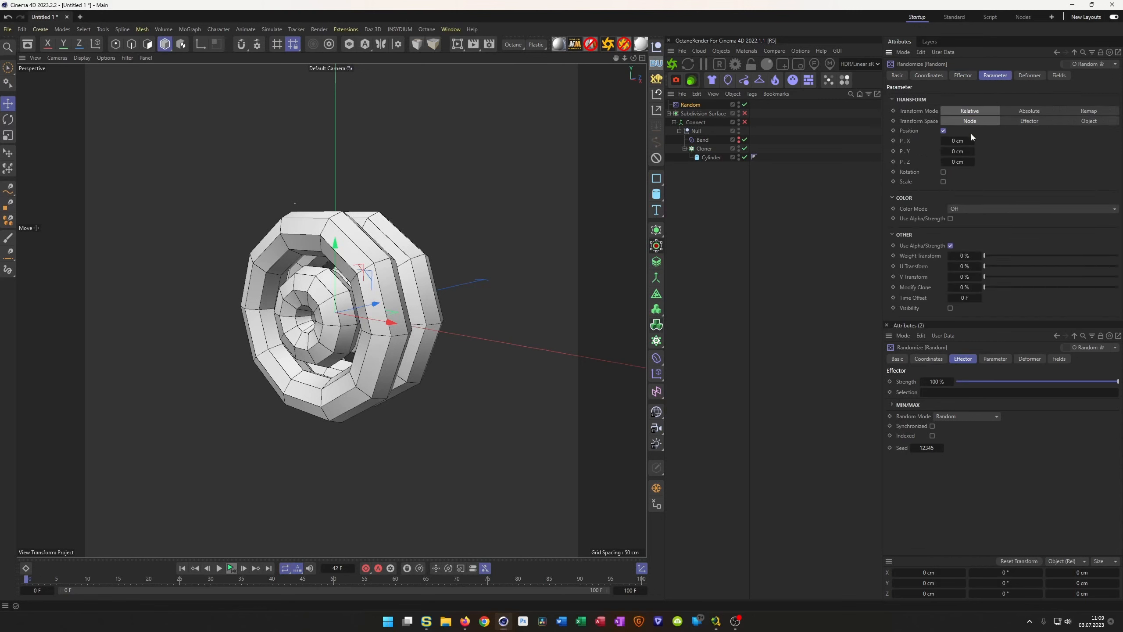
pyautogui.click(943, 131)
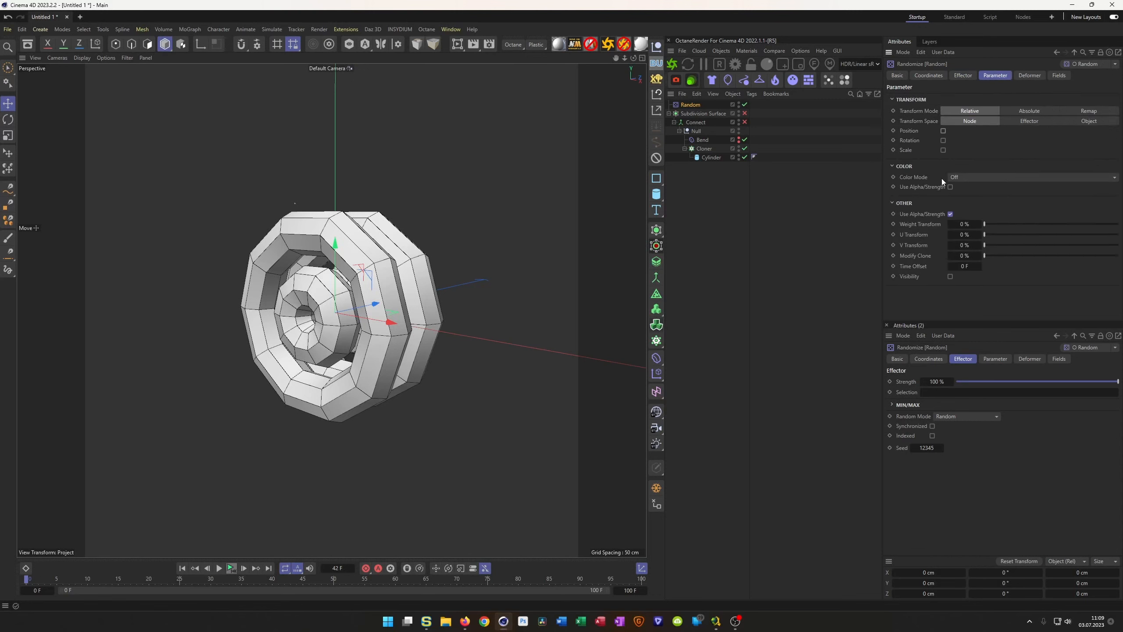
pyautogui.click(973, 177)
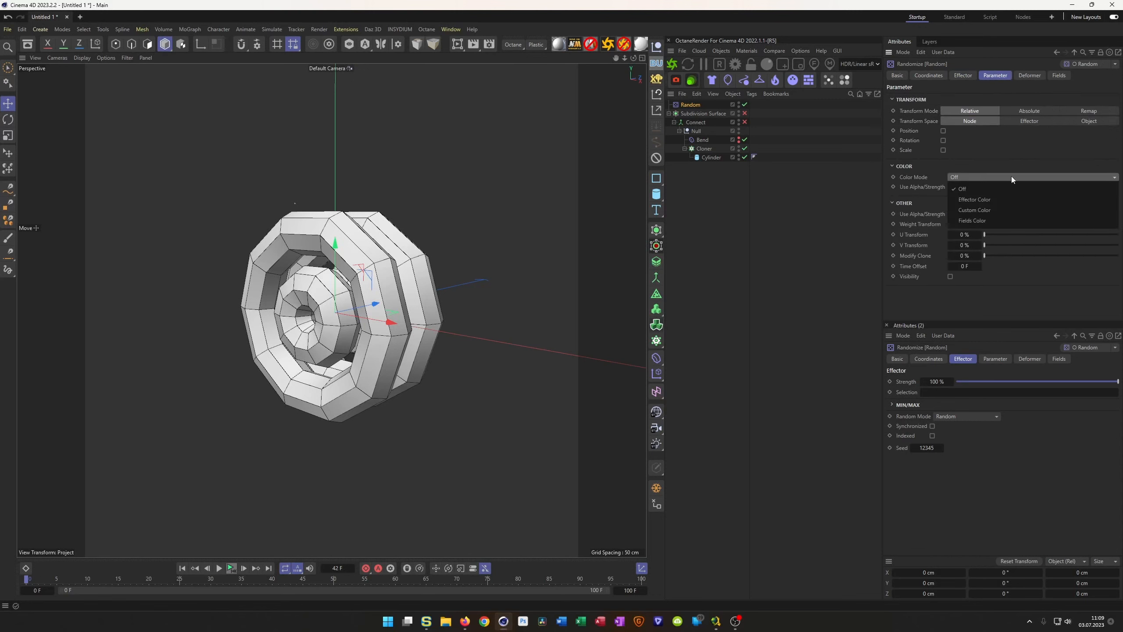
pyautogui.click(999, 198)
pyautogui.scroll(2, 463, 275)
pyautogui.keyDown('alt'); pyautogui.moveTo(463, 276); pyautogui.dragTo(352, 299); pyautogui.keyUp('alt')
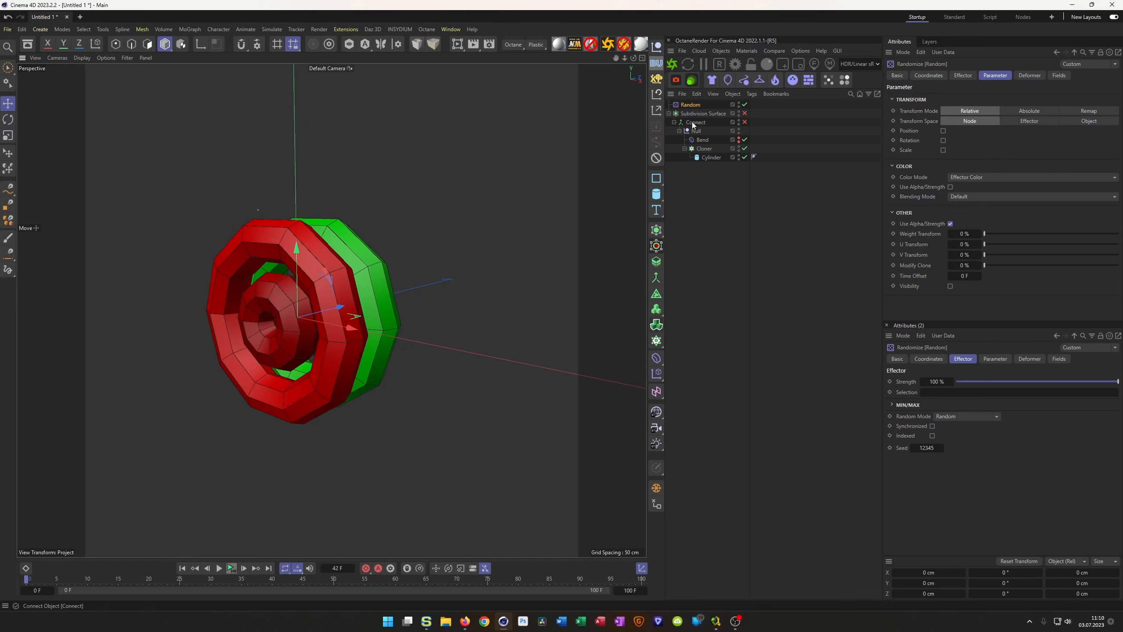
# Temporarily enable the Subdivision Surface to inspect the ring seams and colours with Connect disabled.
pyautogui.click(744, 114)
pyautogui.keyDown('alt'); pyautogui.moveTo(221, 317); pyautogui.dragTo(195, 320); pyautogui.keyUp('alt')
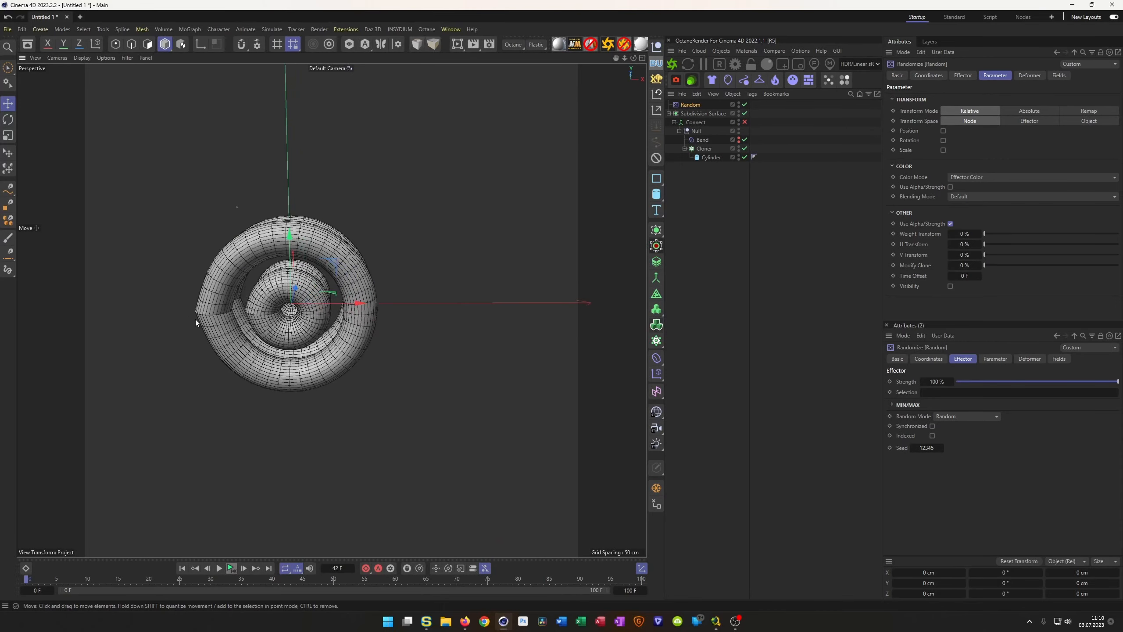
pyautogui.keyDown('alt'); pyautogui.moveTo(195, 319); pyautogui.dragTo(211, 303, button='right'); pyautogui.keyUp('alt')
pyautogui.keyDown('alt'); pyautogui.moveTo(200, 315); pyautogui.dragTo(300, 323); pyautogui.keyUp('alt')
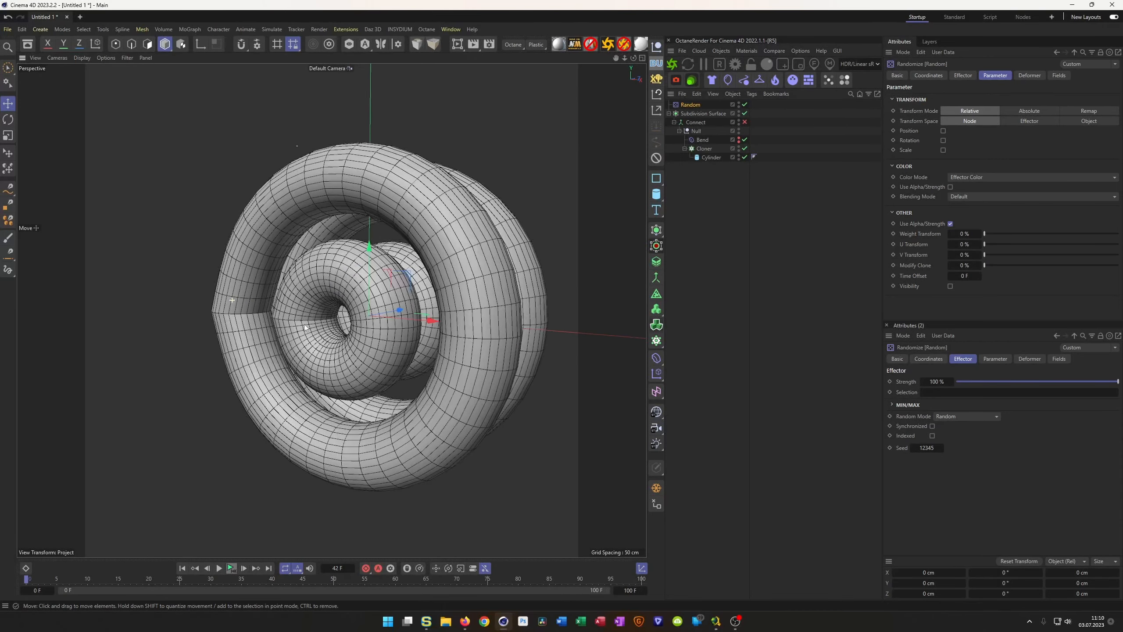
pyautogui.keyDown('alt'); pyautogui.moveTo(301, 323); pyautogui.dragTo(261, 330, button='right'); pyautogui.keyUp('alt')
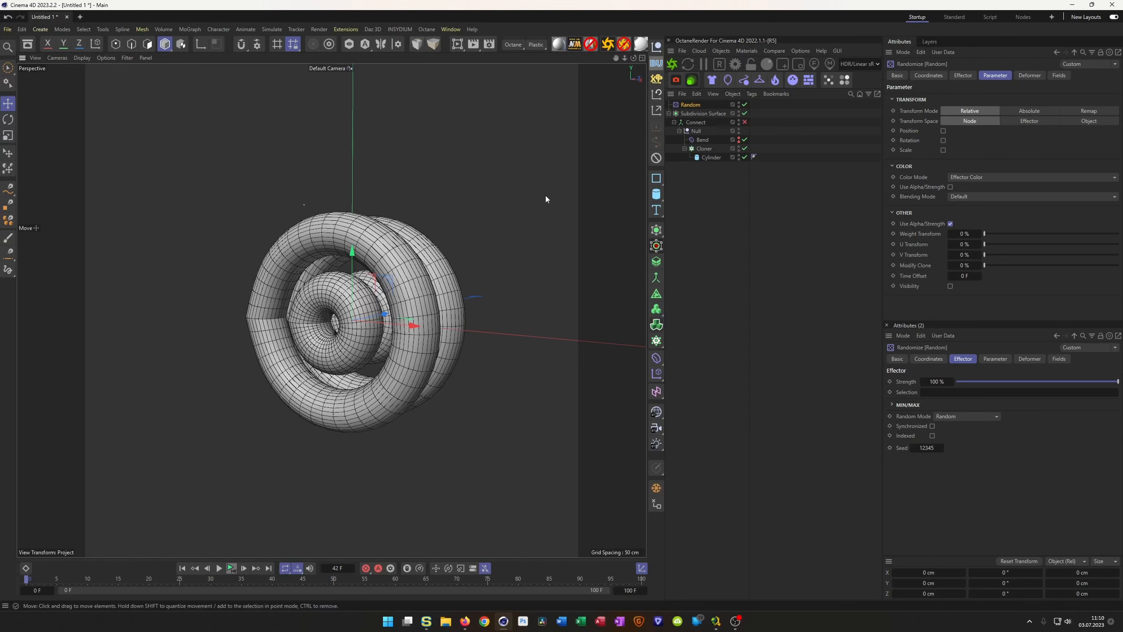
pyautogui.click(744, 114)
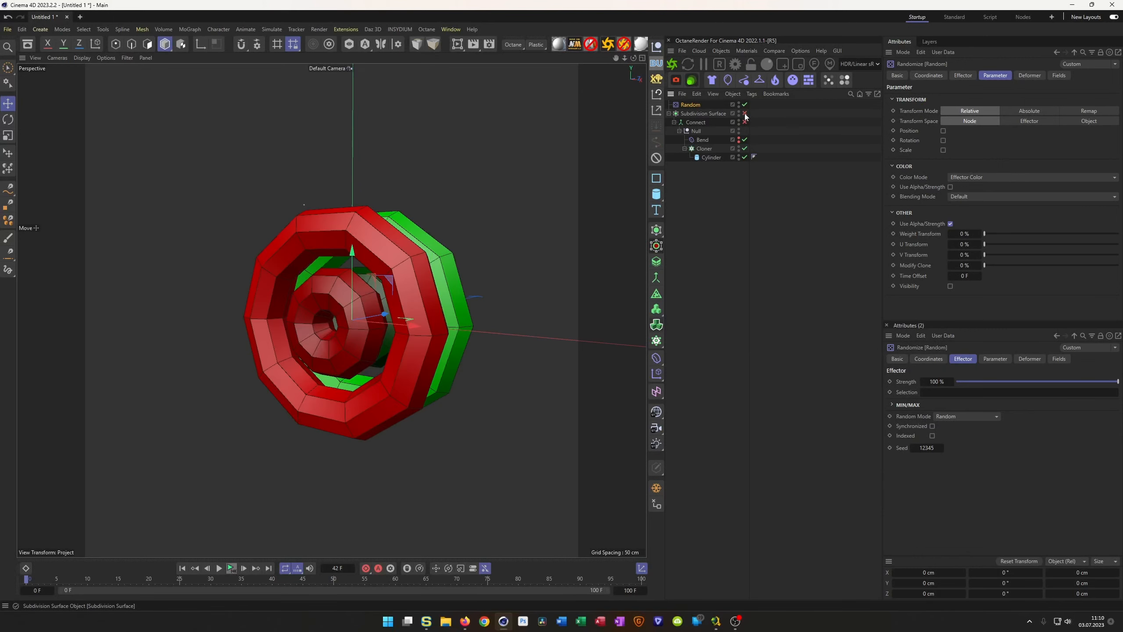
# Re-enable the Connect object and toggle the Random effector and Subdivision Surface to check their effect on the clone colours.
pyautogui.click(745, 122)
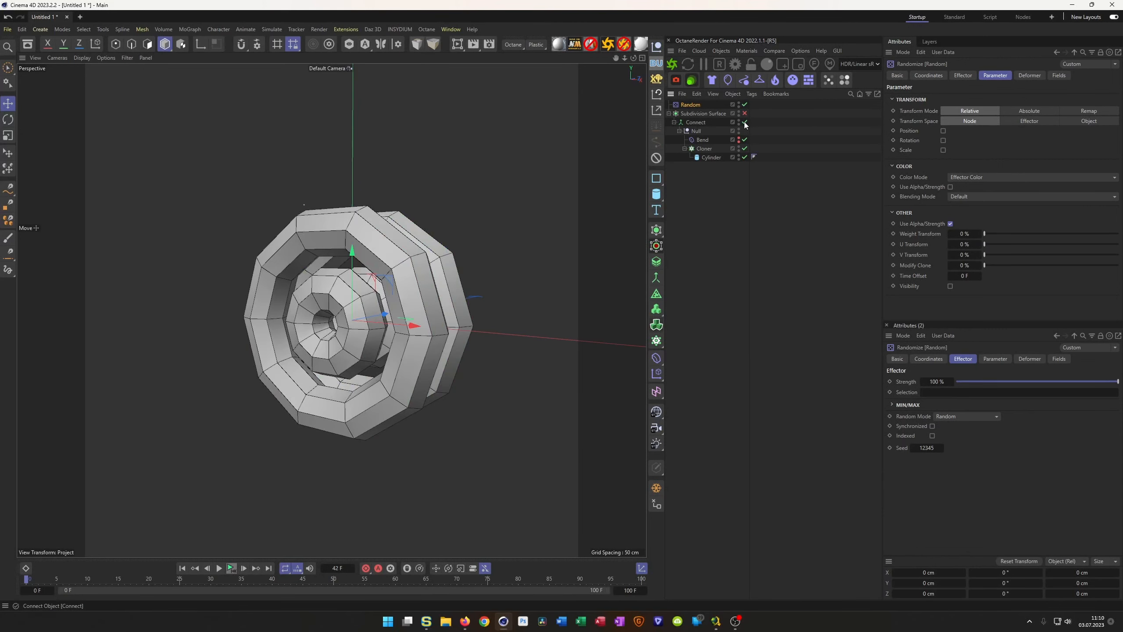
pyautogui.click(745, 105)
pyautogui.click(744, 105)
pyautogui.click(744, 113)
pyautogui.click(744, 114)
# Remove the Random effector from the Cloner's effector list.
pyautogui.click(704, 148)
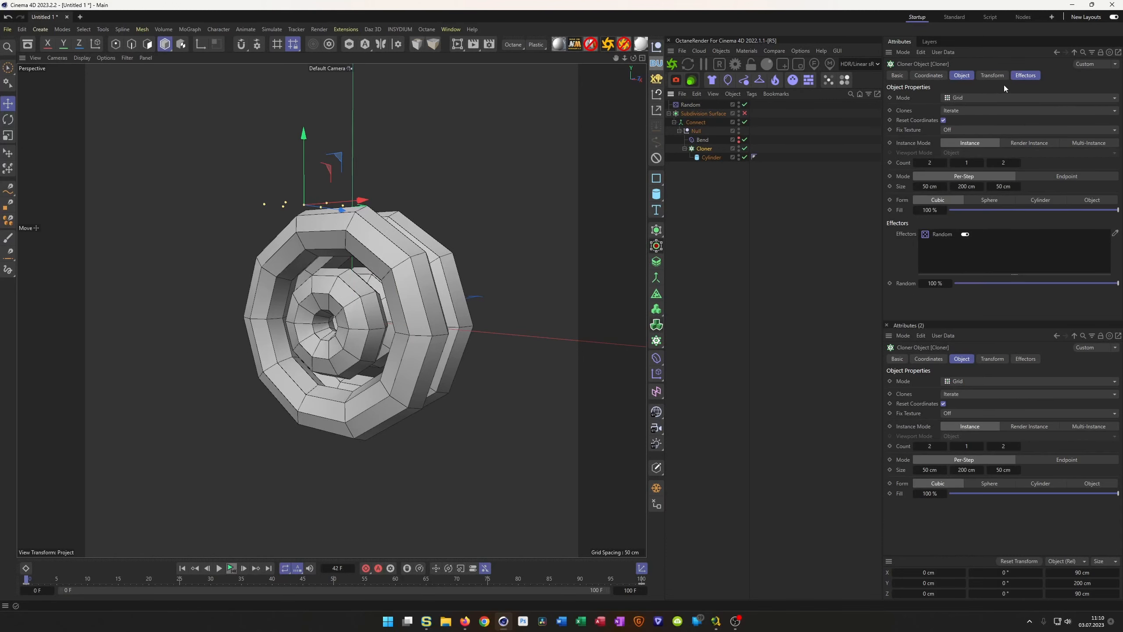
pyautogui.click(1025, 75)
pyautogui.press('Delete')
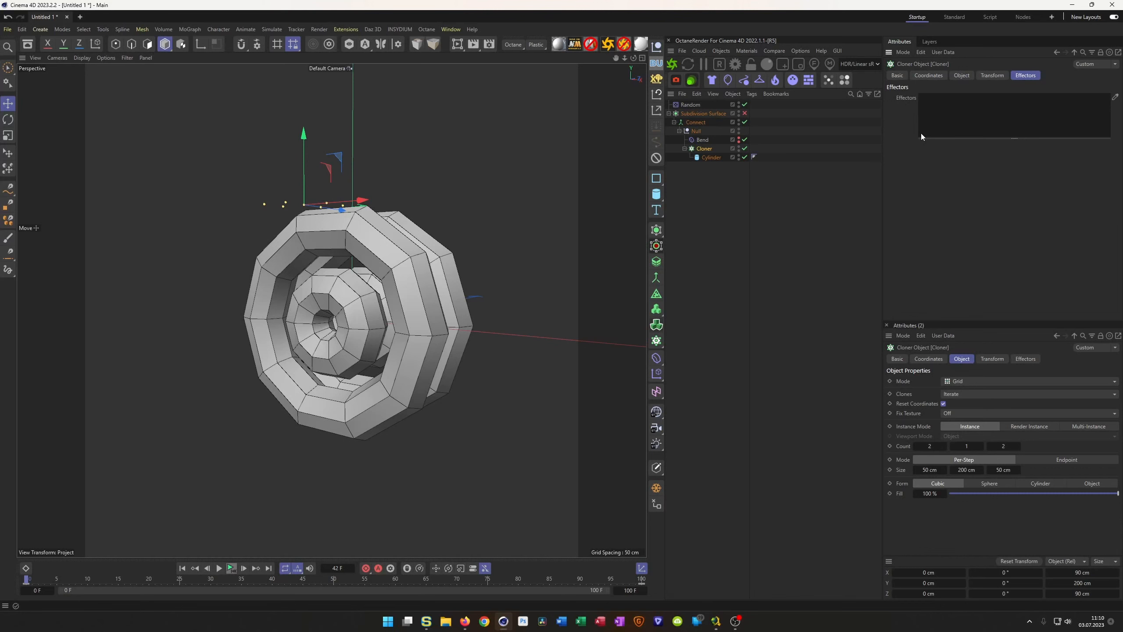
# Add a Fracture object as parent of the Connect and assign the Random effector to it.
pyautogui.click(697, 122)
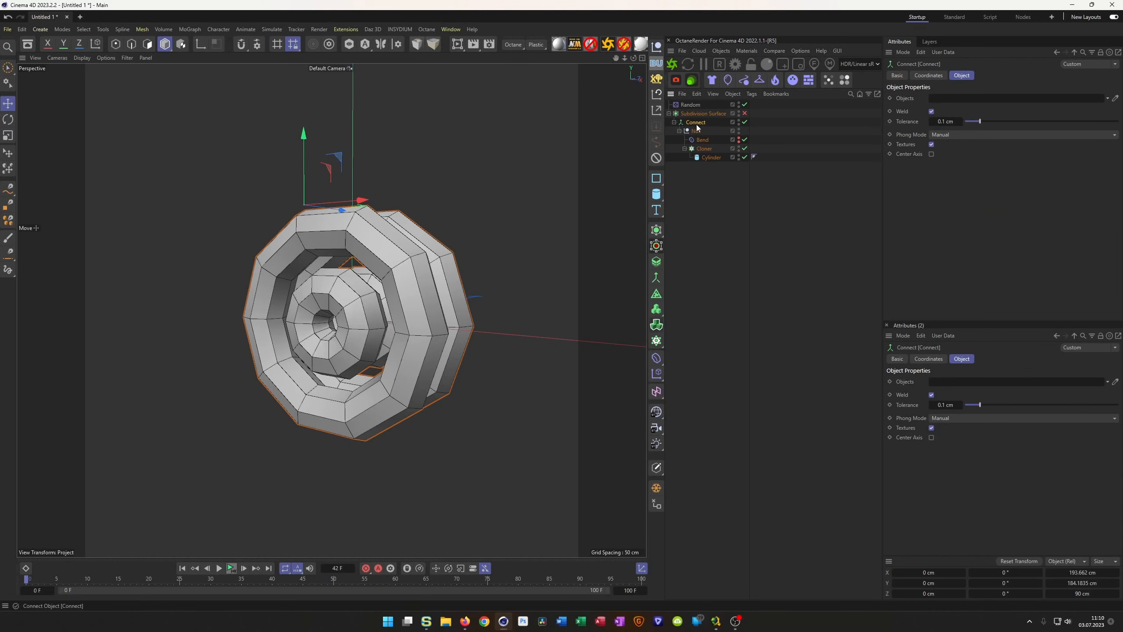
pyautogui.click(657, 340)
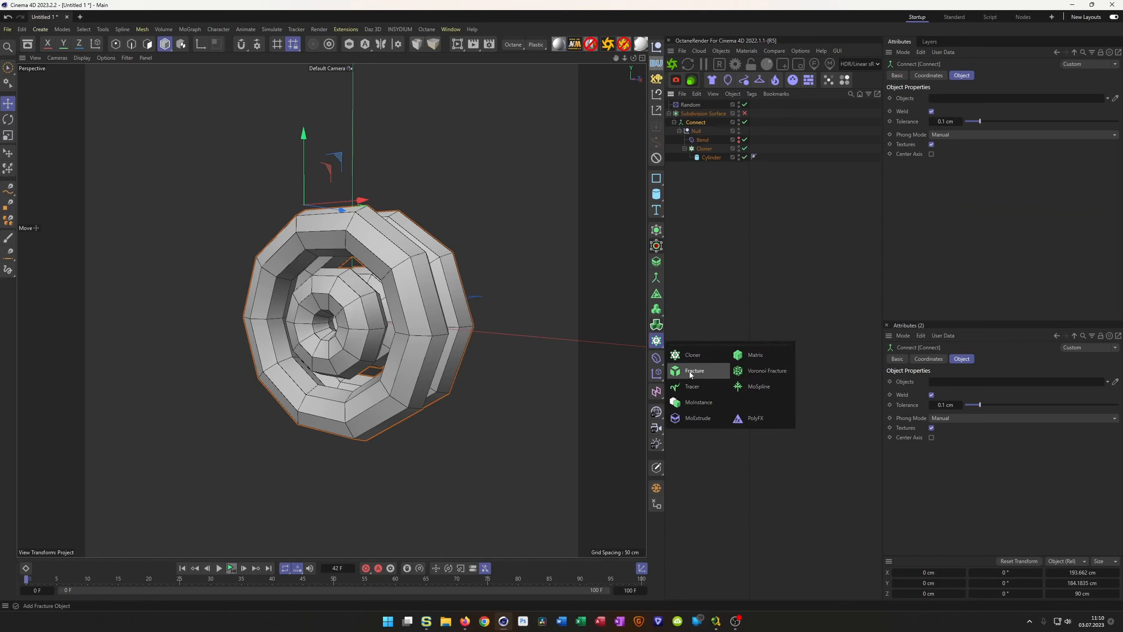
pyautogui.keyDown('alt'); pyautogui.click(693, 370); pyautogui.keyUp('alt')
pyautogui.click(1025, 75)
pyautogui.moveTo(690, 105); pyautogui.dragTo(972, 107)
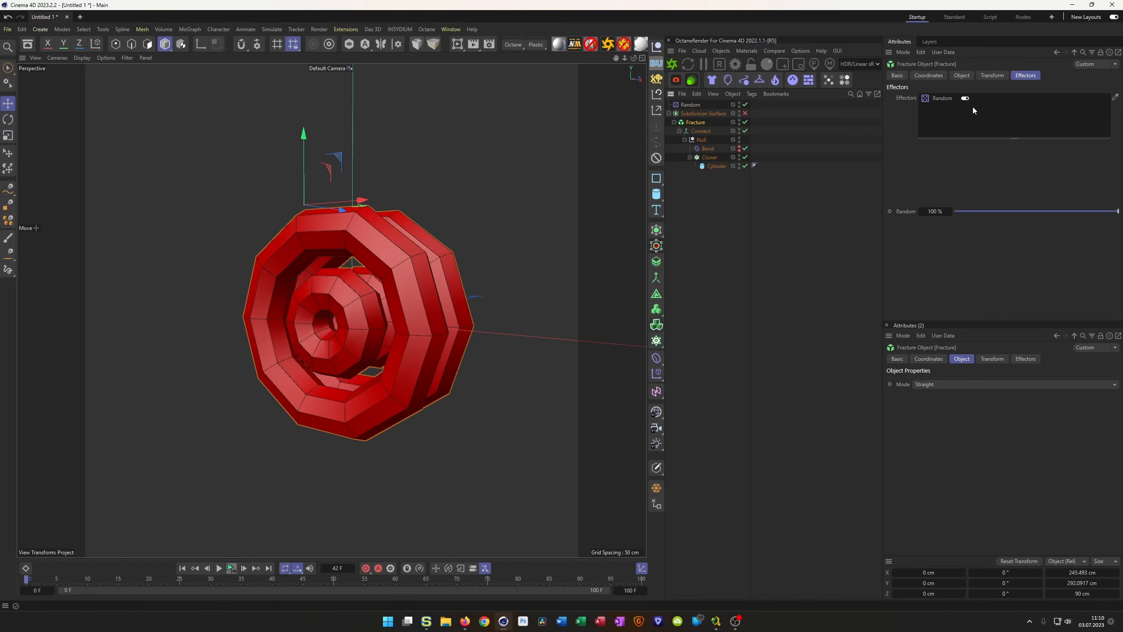
# Set the Fracture object's mode to Explode Segments & Connect and check the separate ring colours.
pyautogui.moveTo(372, 274)
pyautogui.keyDown('alt'); pyautogui.mouseDown()
pyautogui.moveTo(391, 272)
pyautogui.moveTo(374, 257)
pyautogui.moveTo(366, 263)
pyautogui.moveTo(378, 281)
pyautogui.mouseUp(); pyautogui.keyUp('alt')
pyautogui.keyDown('alt'); pyautogui.moveTo(377, 281); pyautogui.dragTo(302, 273, button='middle'); pyautogui.keyUp('alt')
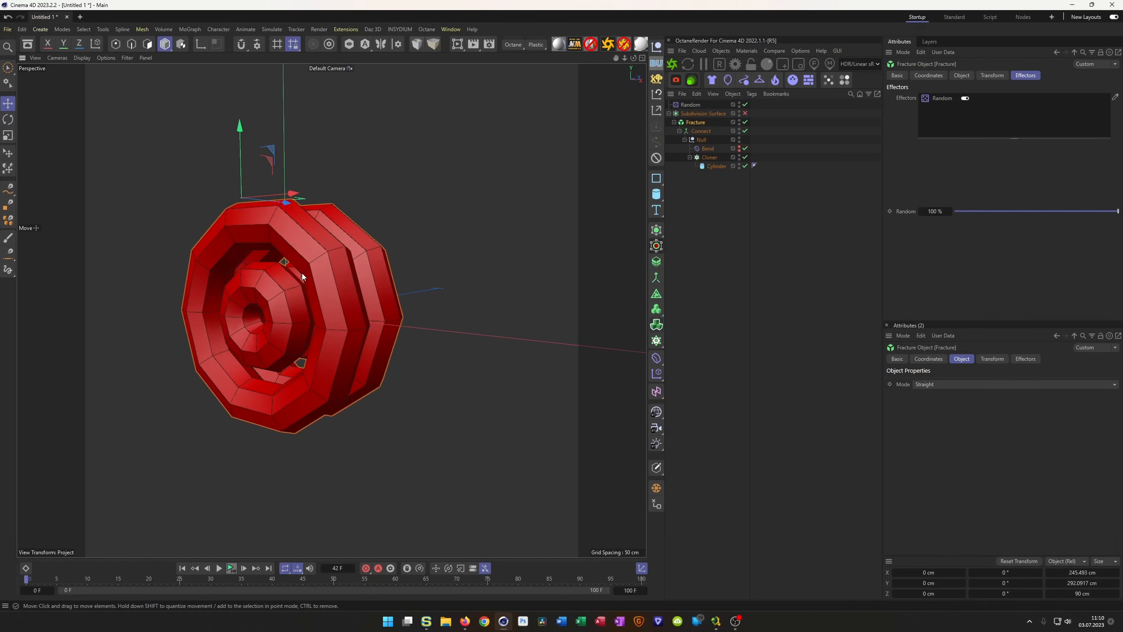
pyautogui.scroll(2, 303, 265)
pyautogui.keyDown('alt'); pyautogui.moveTo(302, 263); pyautogui.dragTo(353, 251); pyautogui.keyUp('alt')
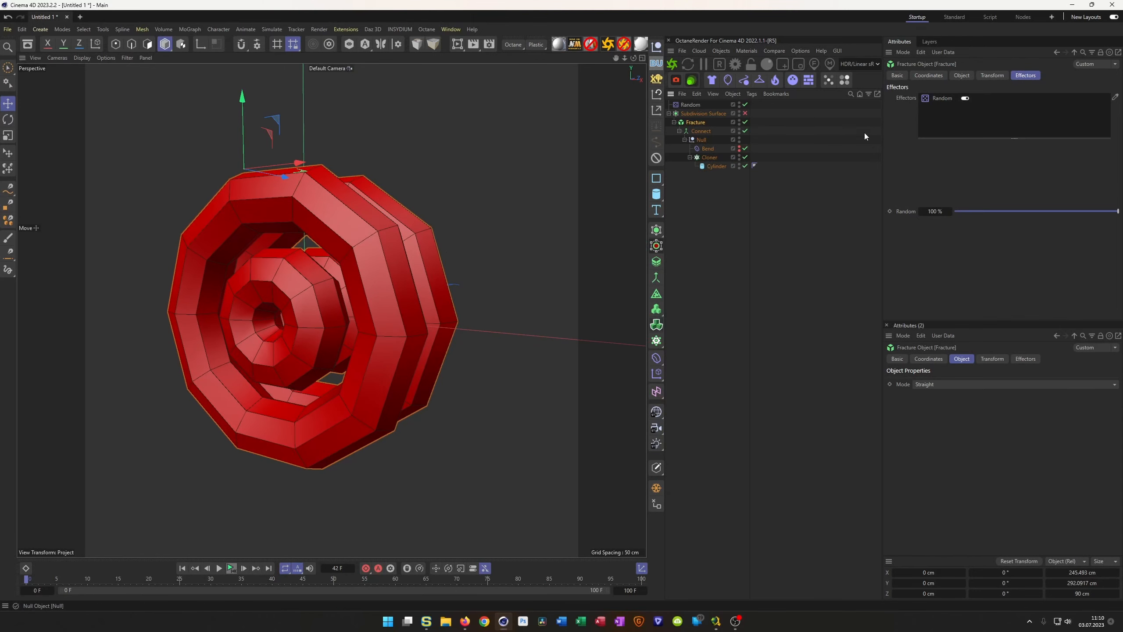
pyautogui.click(962, 75)
pyautogui.click(956, 101)
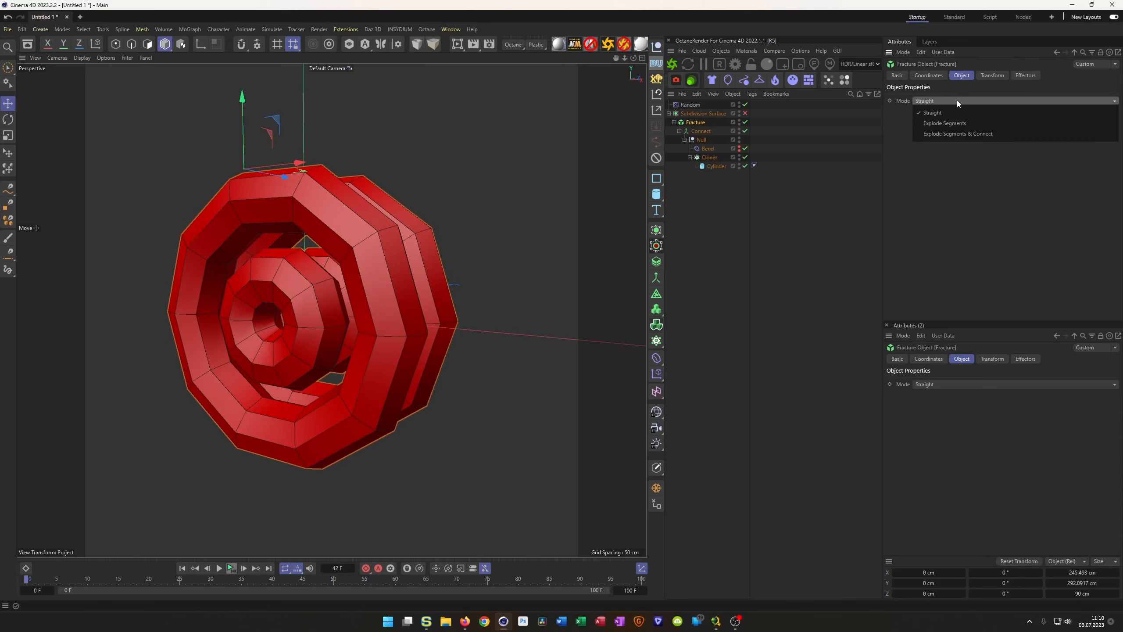
pyautogui.click(1003, 134)
pyautogui.keyDown('alt'); pyautogui.moveTo(430, 248); pyautogui.dragTo(494, 266); pyautogui.keyUp('alt')
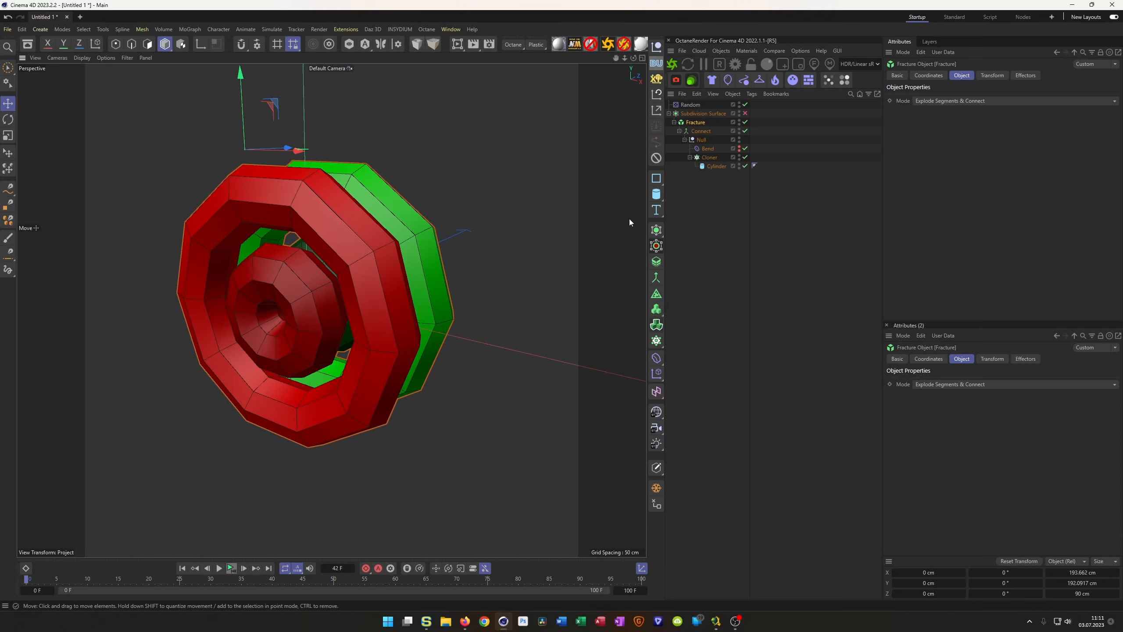
# Rearrange the hierarchy so the Subdivision Surface sits inside the Fracture and contains the Connect, and enable it.
pyautogui.click(745, 113)
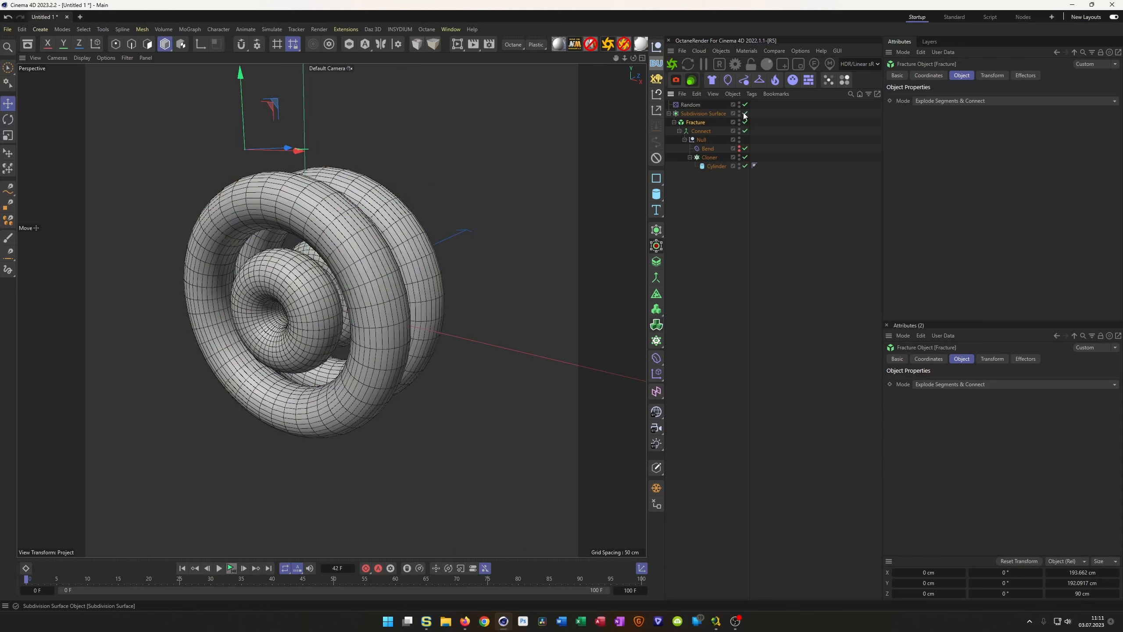
pyautogui.click(745, 114)
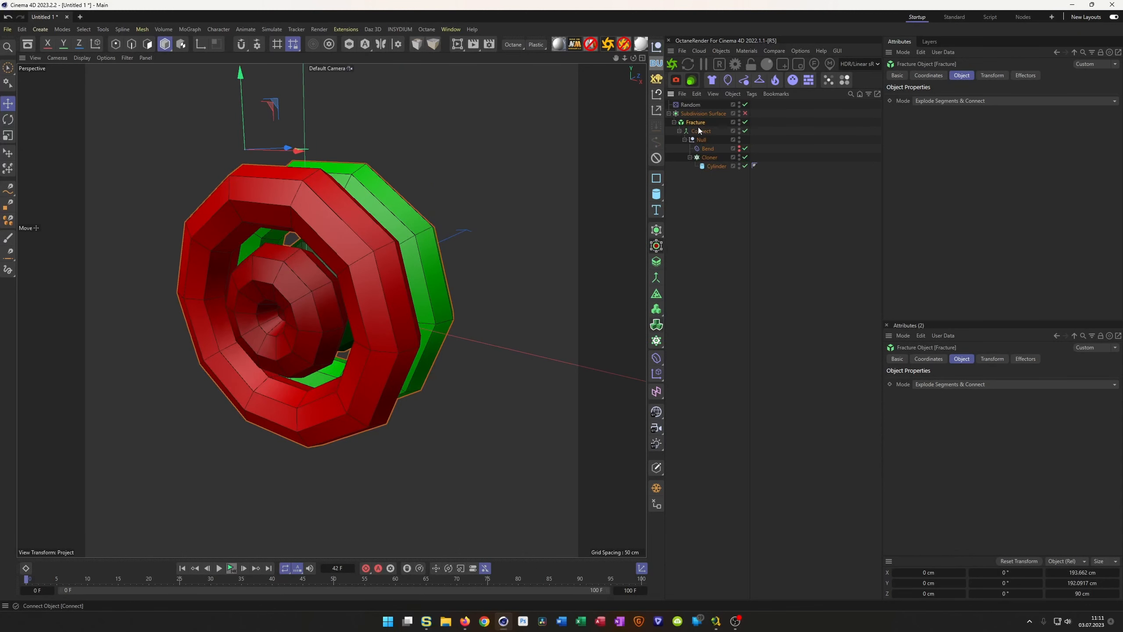
pyautogui.moveTo(698, 133); pyautogui.dragTo(705, 115)
pyautogui.moveTo(695, 165); pyautogui.dragTo(692, 113)
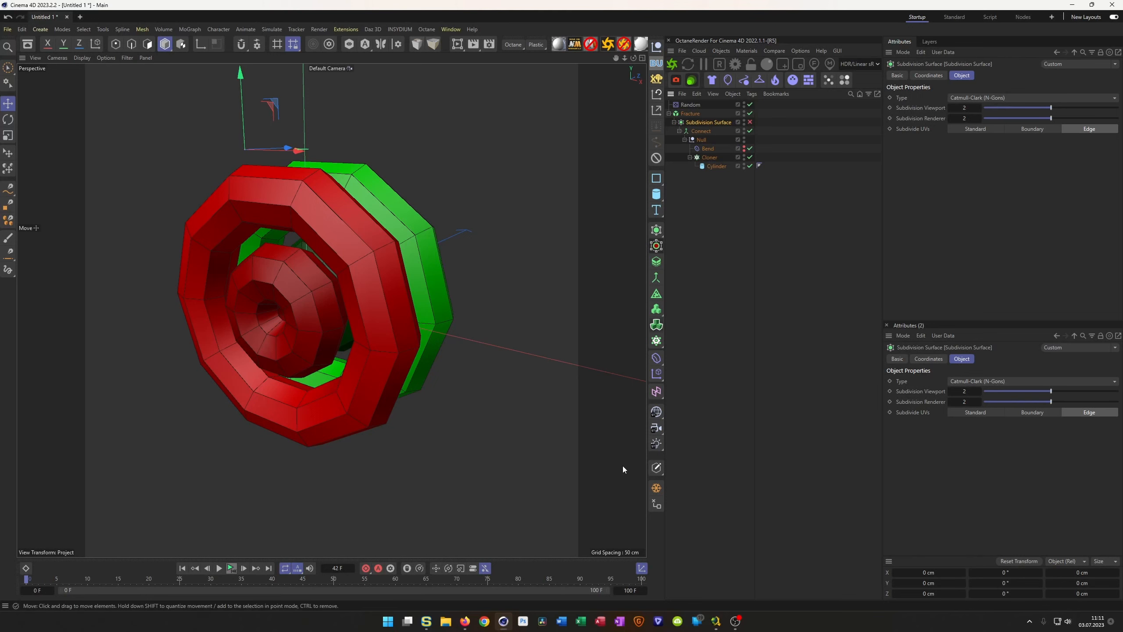
pyautogui.click(750, 122)
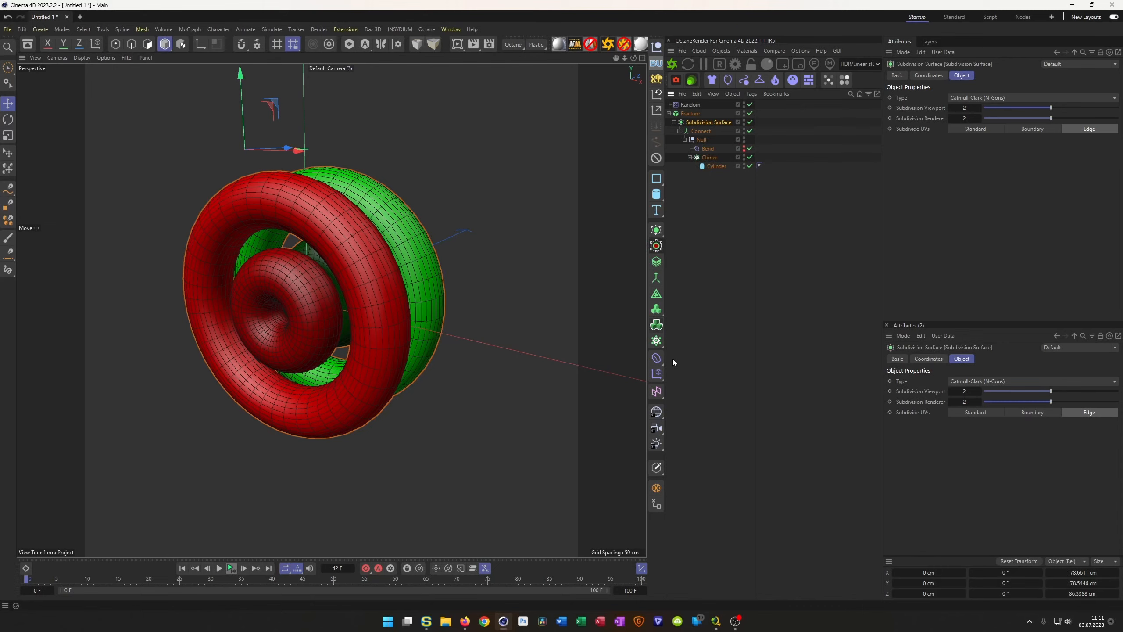
# Create a new PR GGX material and open it in the Material Editor.
pyautogui.keyDown('alt'); pyautogui.moveTo(376, 276); pyautogui.dragTo(375, 299); pyautogui.keyUp('alt')
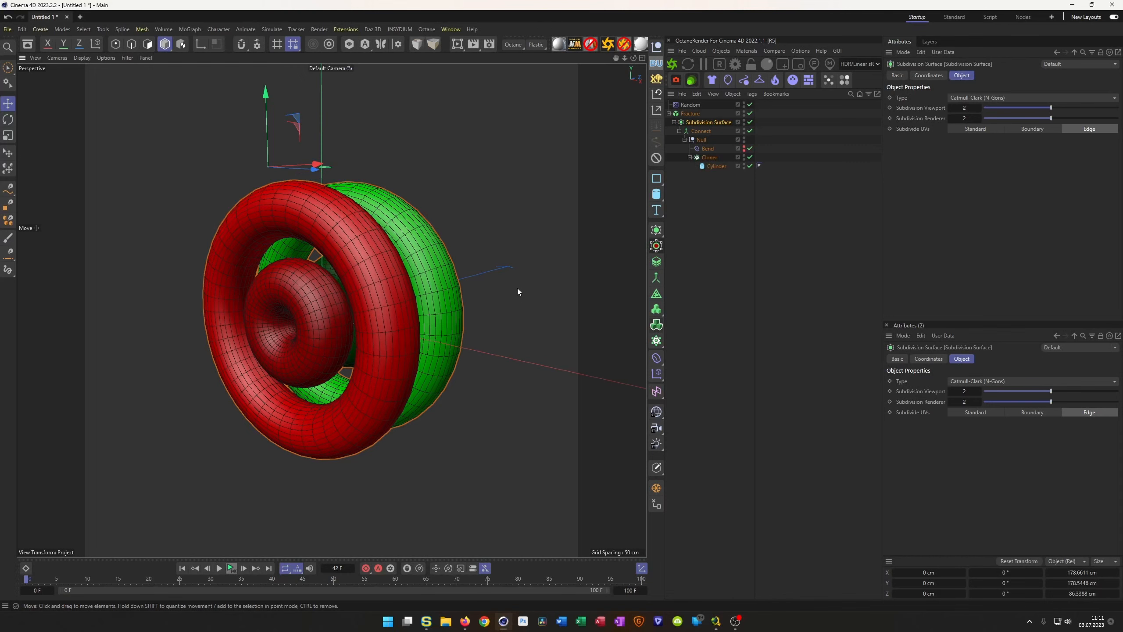
pyautogui.hotkey('shift', 'F2')
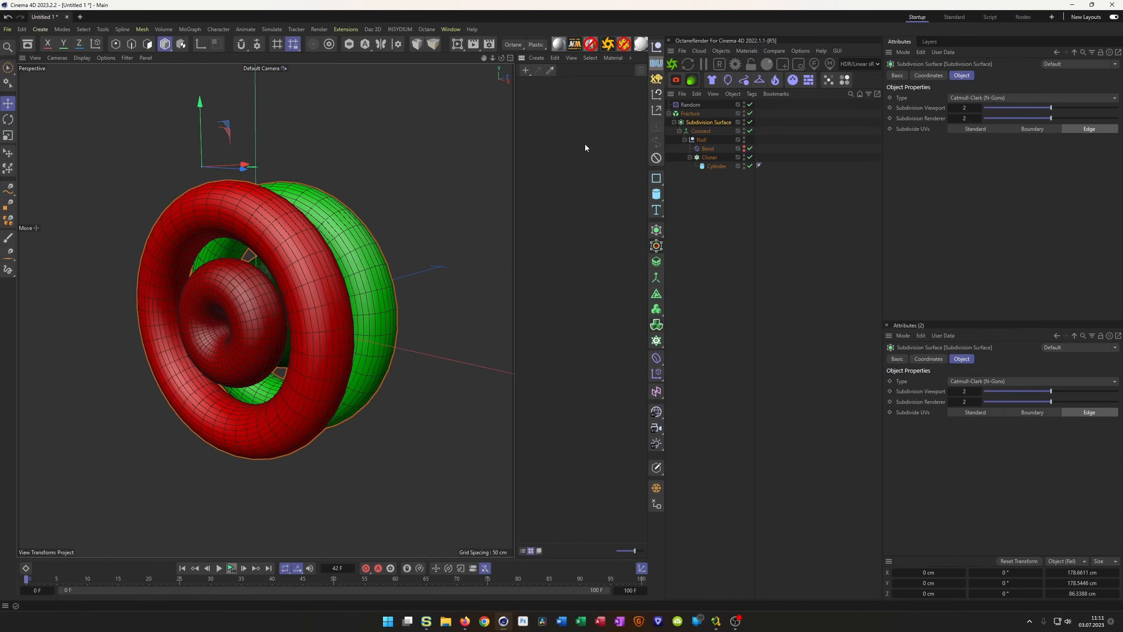
pyautogui.doubleClick(556, 76)
pyautogui.click(533, 98)
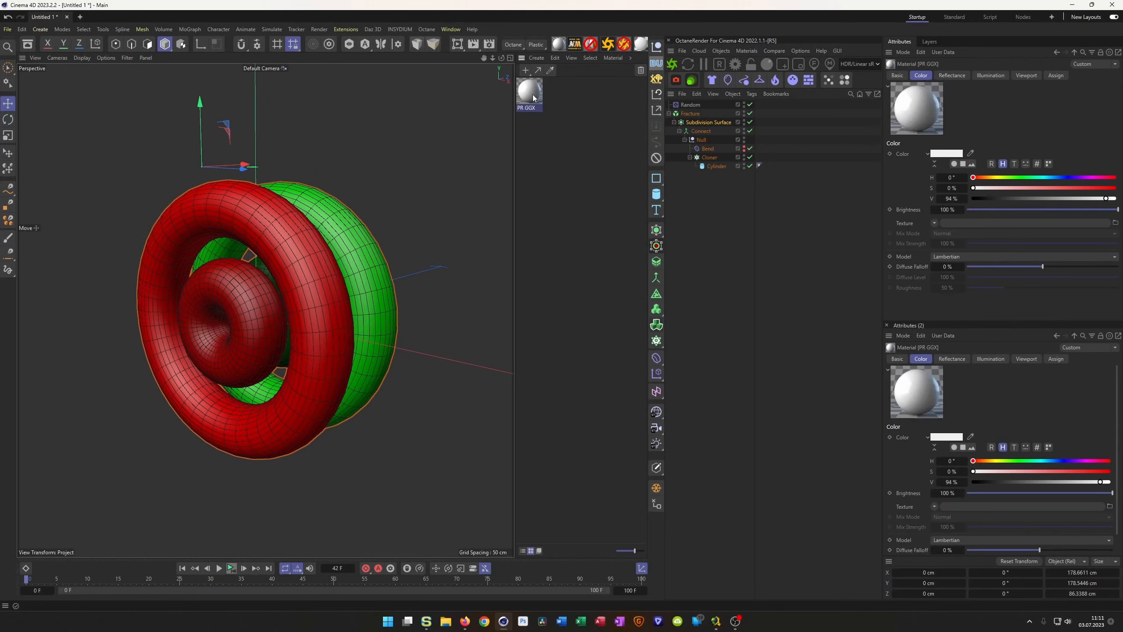
pyautogui.doubleClick(533, 98)
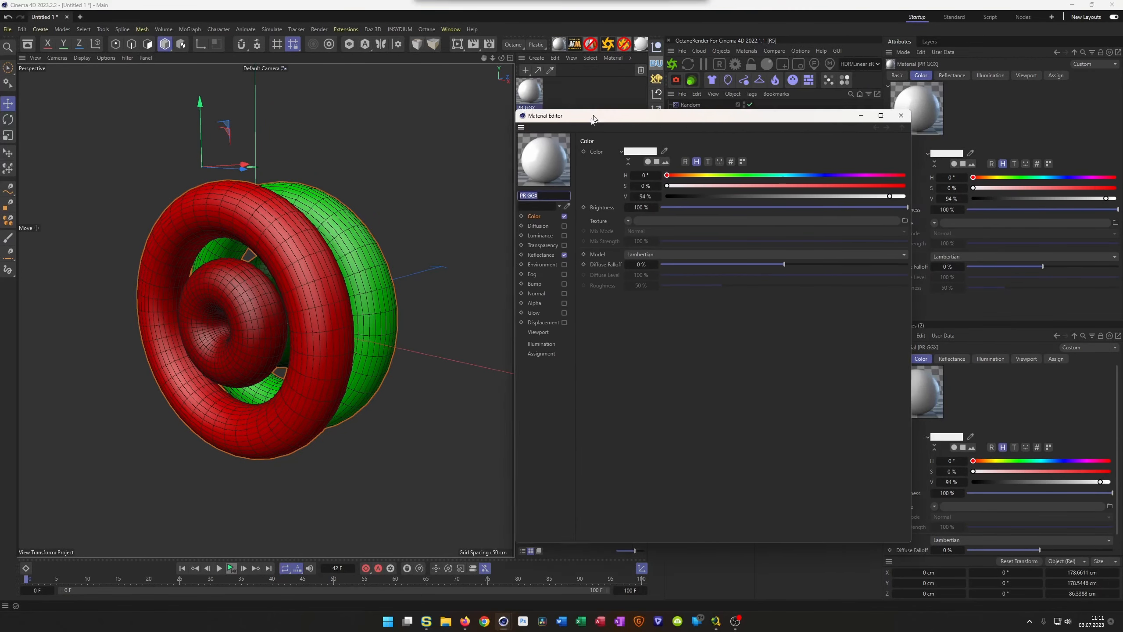
pyautogui.click(427, 251)
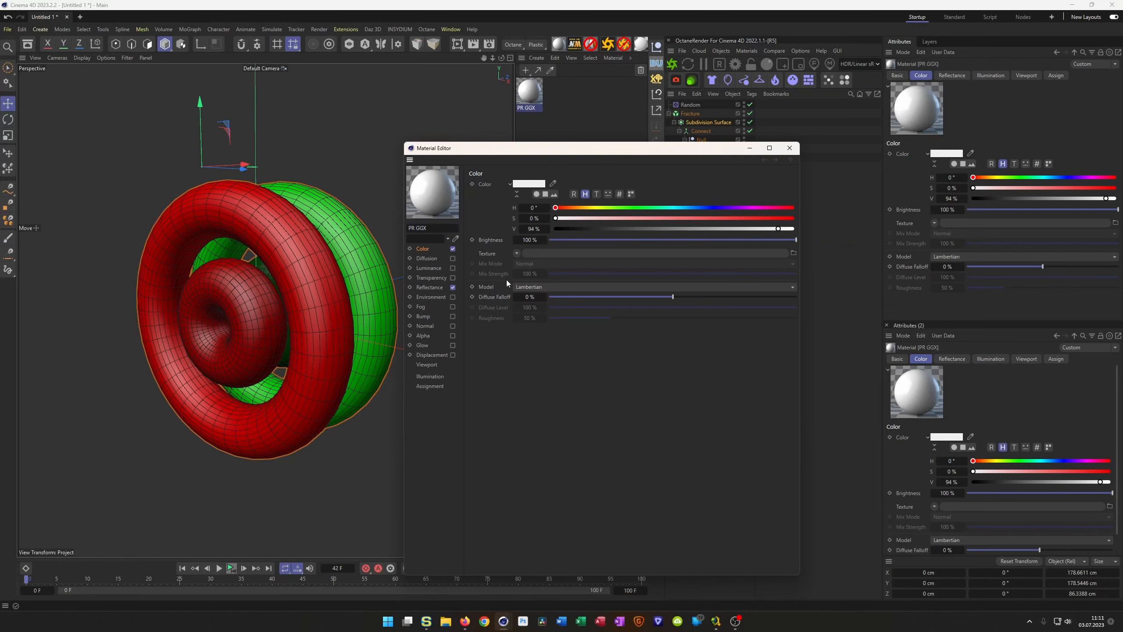
# Disable the material's Color channel and enable its Luminance channel.
pyautogui.click(516, 253)
pyautogui.click(515, 260)
pyautogui.click(452, 248)
pyautogui.click(432, 260)
pyautogui.click(431, 268)
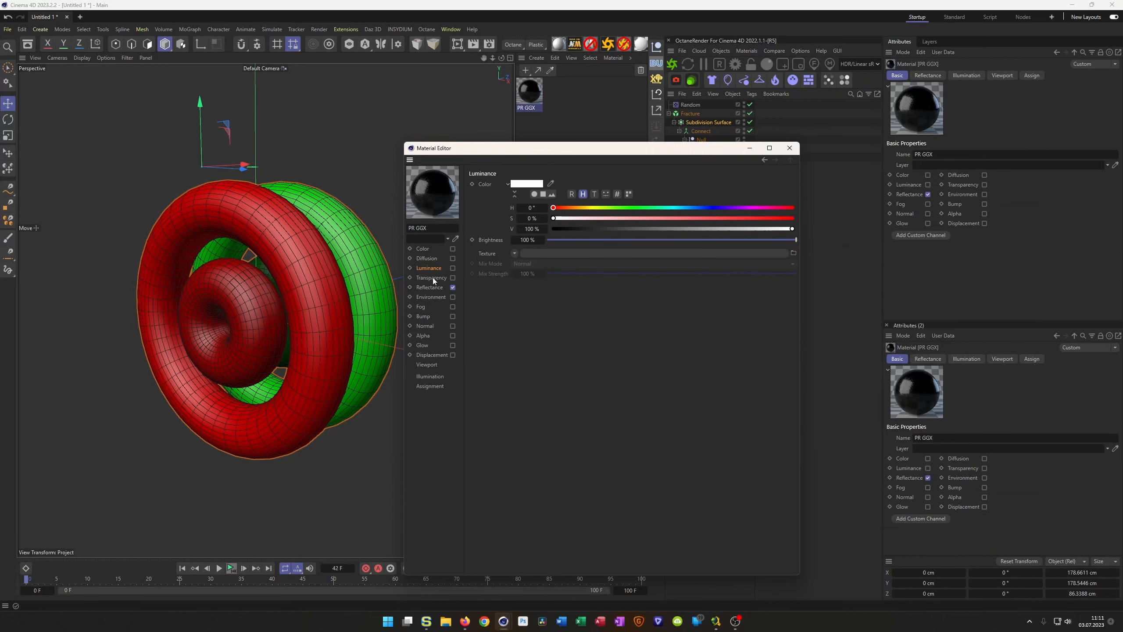
pyautogui.click(453, 268)
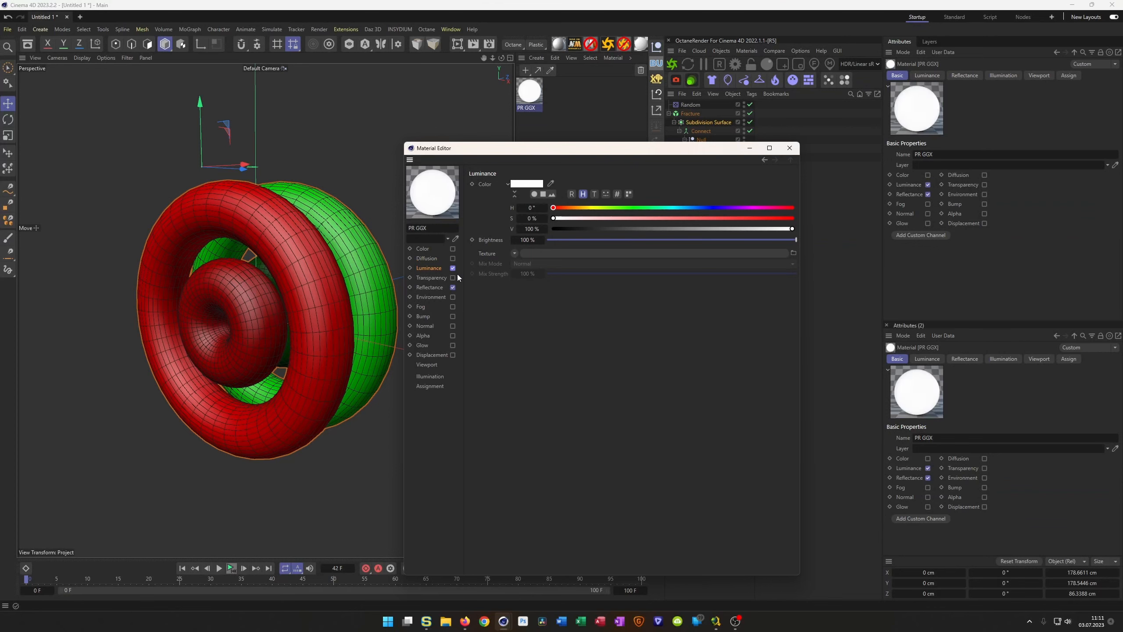
# Load the MoGraph Color Shader as the Luminance texture.
pyautogui.click(514, 253)
pyautogui.moveTo(548, 446)
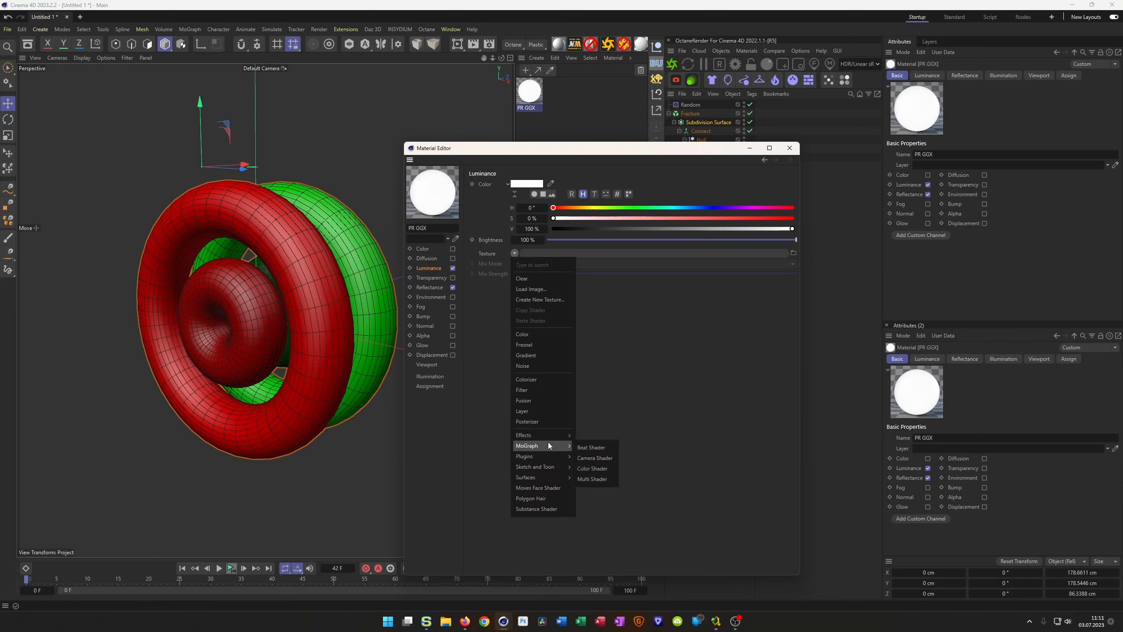
pyautogui.click(612, 467)
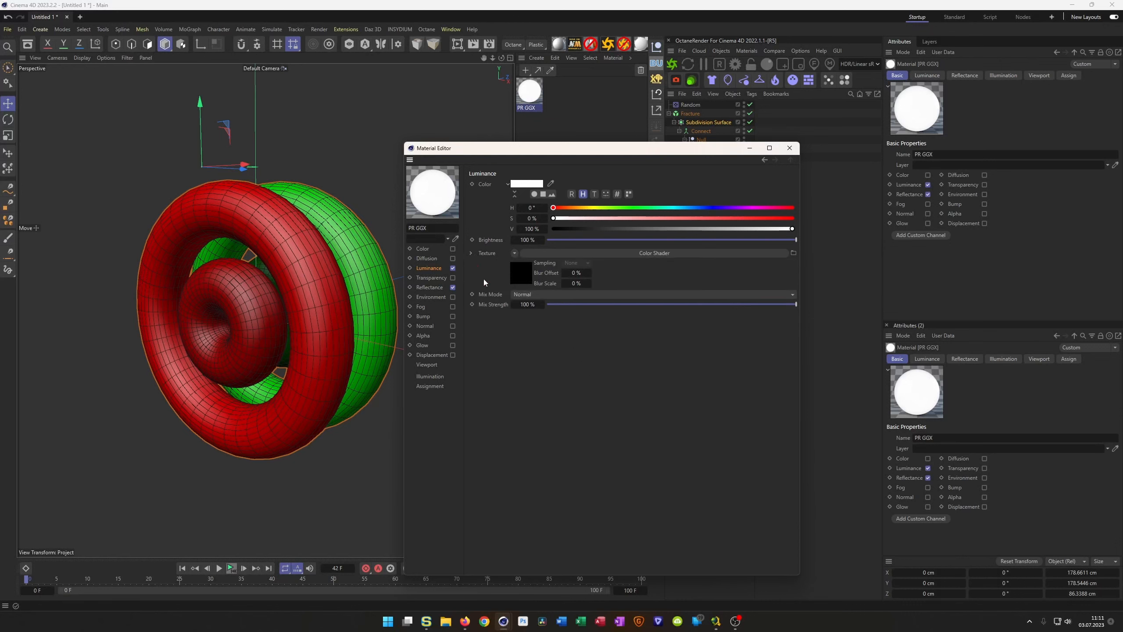
# Wrap the Color Shader in a Colorizer and load the Full Colors gradient preset into it.
pyautogui.click(514, 254)
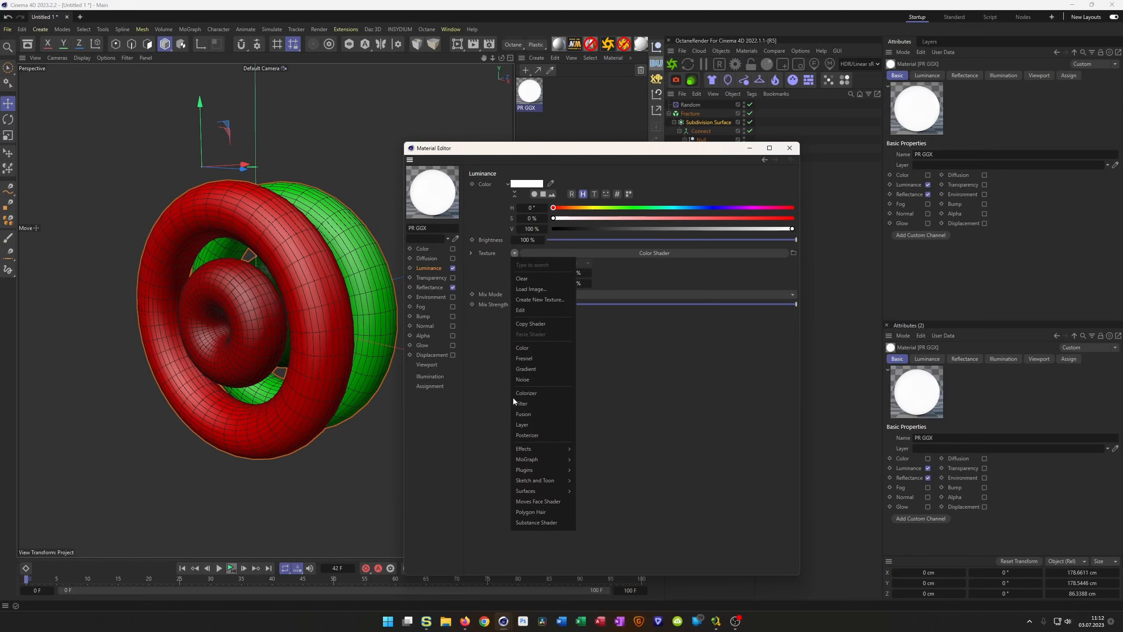
pyautogui.click(528, 393)
pyautogui.click(524, 272)
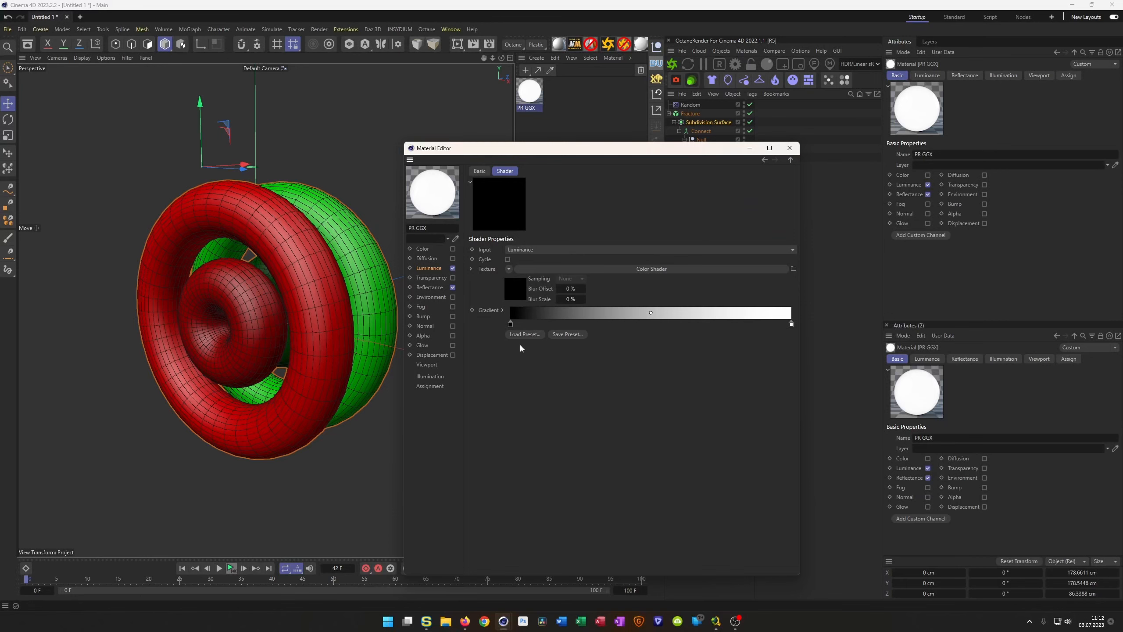
pyautogui.click(521, 334)
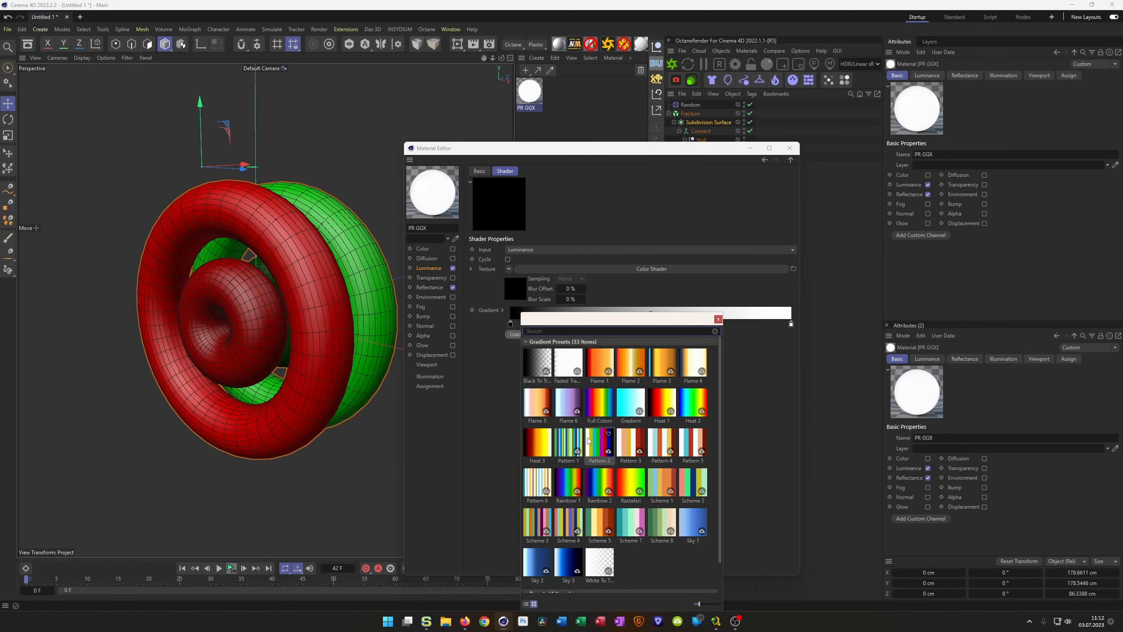
pyautogui.doubleClick(600, 402)
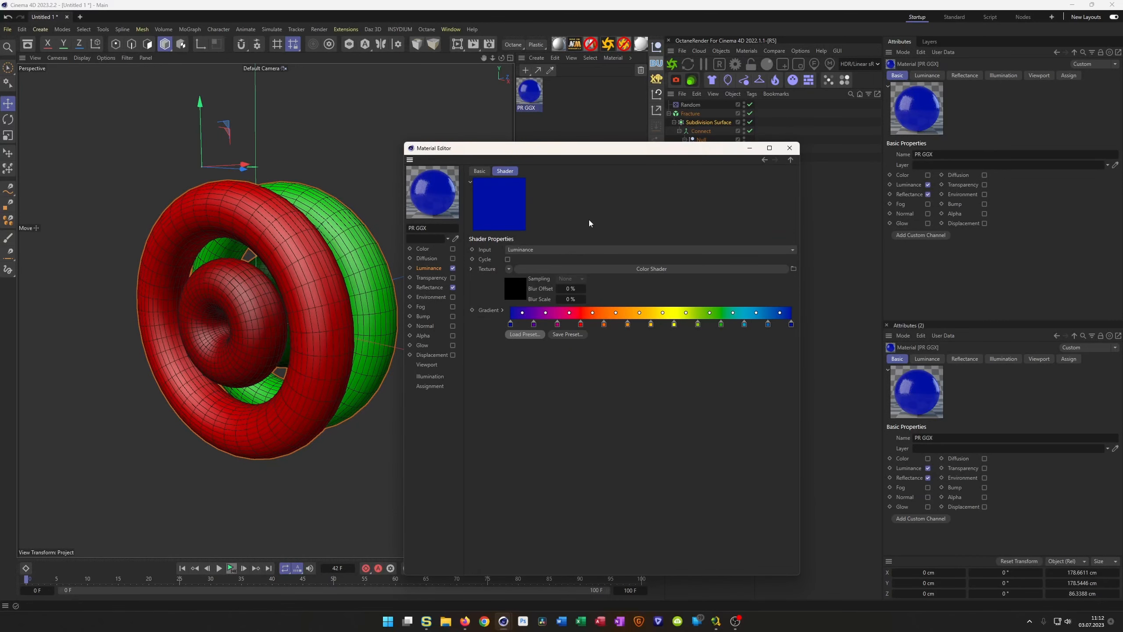
# Apply the PR GGX material to the Fracture object.
pyautogui.moveTo(600, 148); pyautogui.dragTo(618, 235)
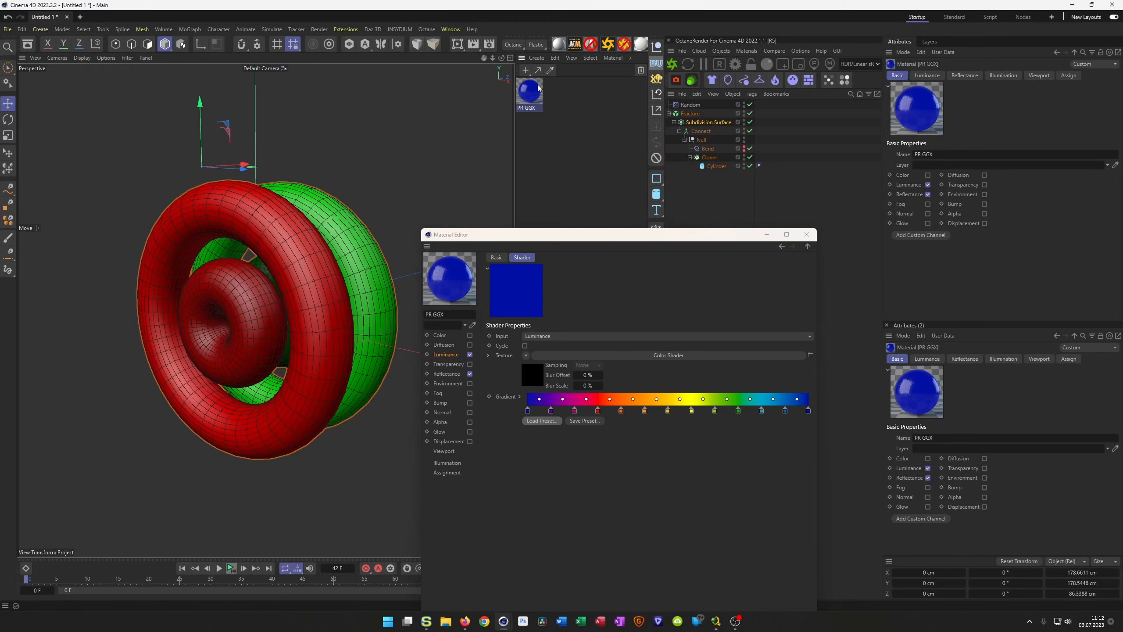
pyautogui.moveTo(718, 123); pyautogui.dragTo(689, 115)
pyautogui.moveTo(562, 244); pyautogui.dragTo(678, 203)
pyautogui.keyDown('alt'); pyautogui.moveTo(311, 287); pyautogui.dragTo(364, 296); pyautogui.keyUp('alt')
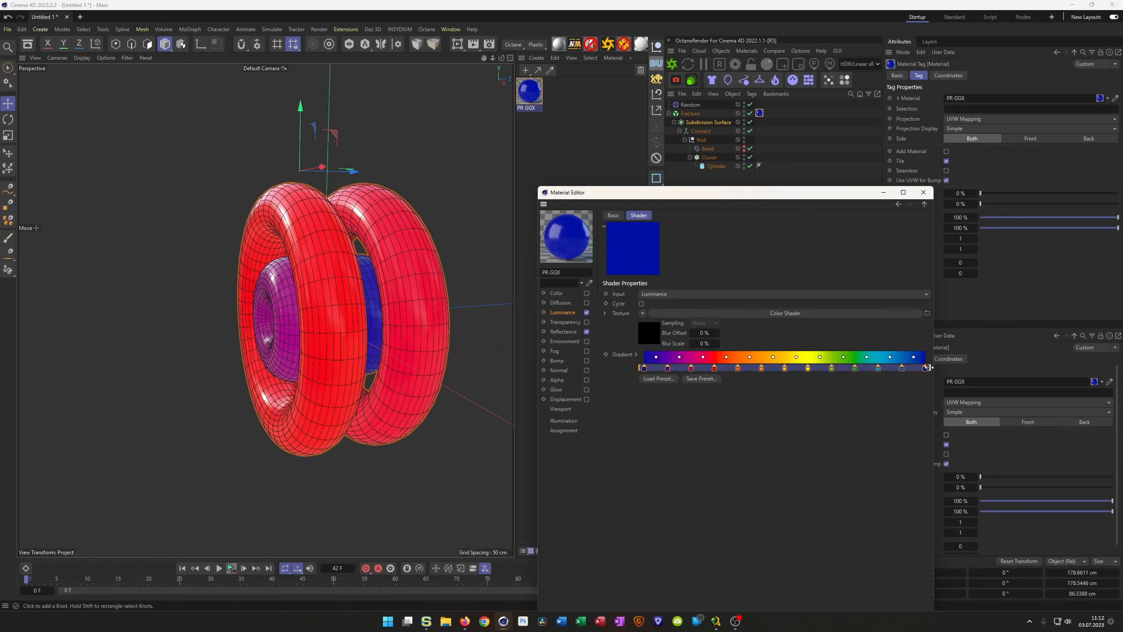
# Replace the Colorizer gradient with the Pattern 6 preset and play the animation to check the ring colours.
pyautogui.moveTo(929, 368)
pyautogui.mouseDown()
pyautogui.moveTo(805, 368)
pyautogui.moveTo(704, 387)
pyautogui.moveTo(931, 381)
pyautogui.mouseUp()
pyautogui.click(670, 380)
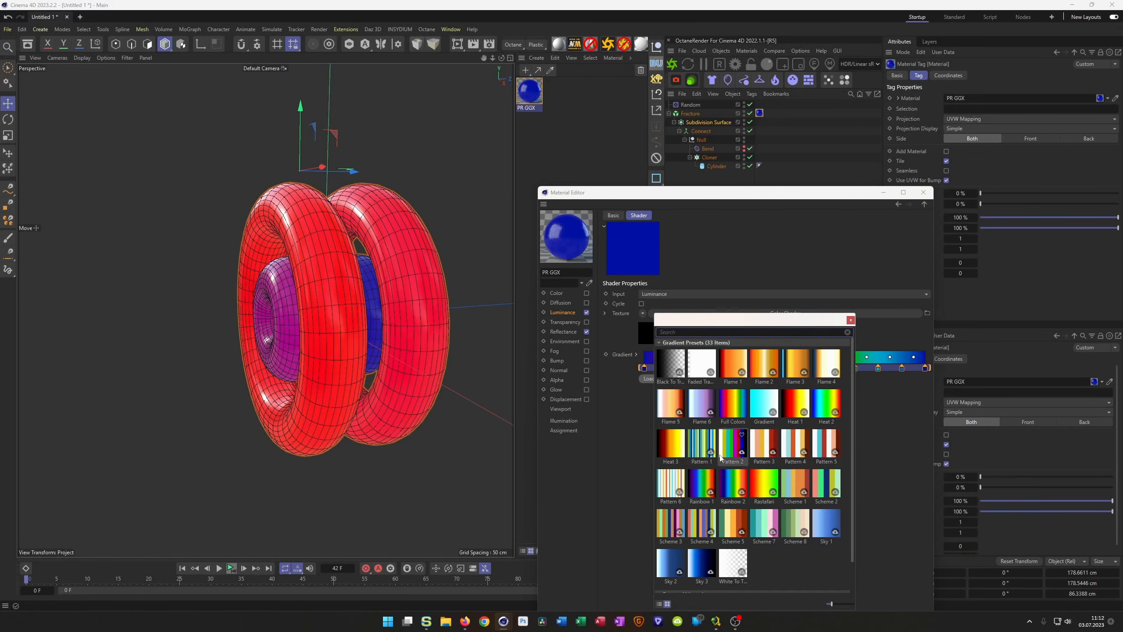
pyautogui.click(678, 484)
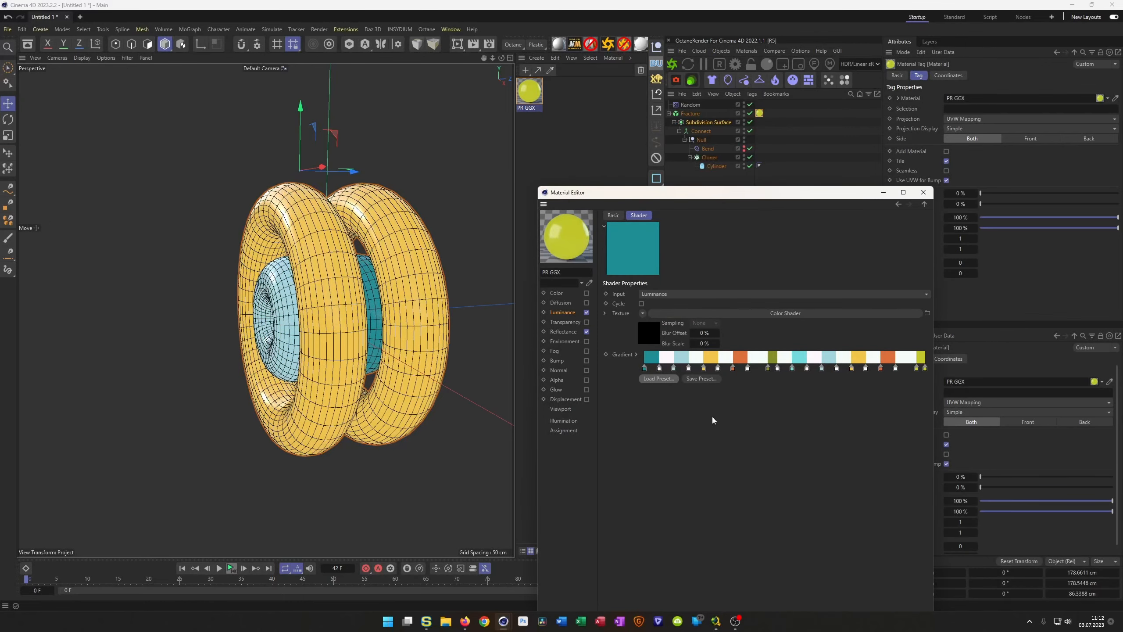
pyautogui.click(231, 568)
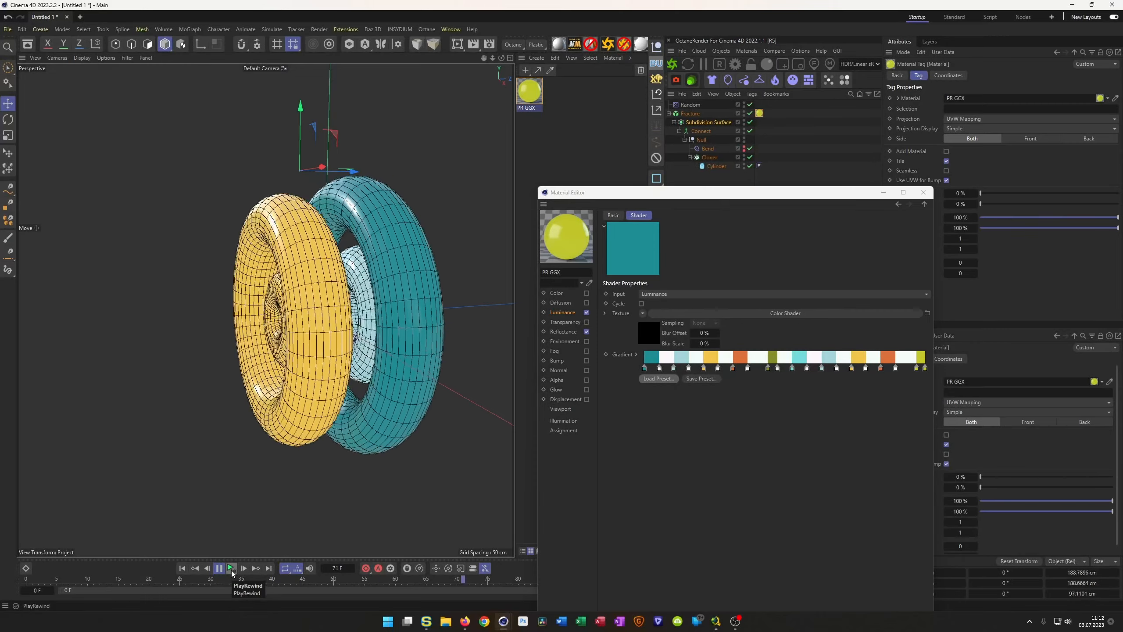
pyautogui.click(231, 571)
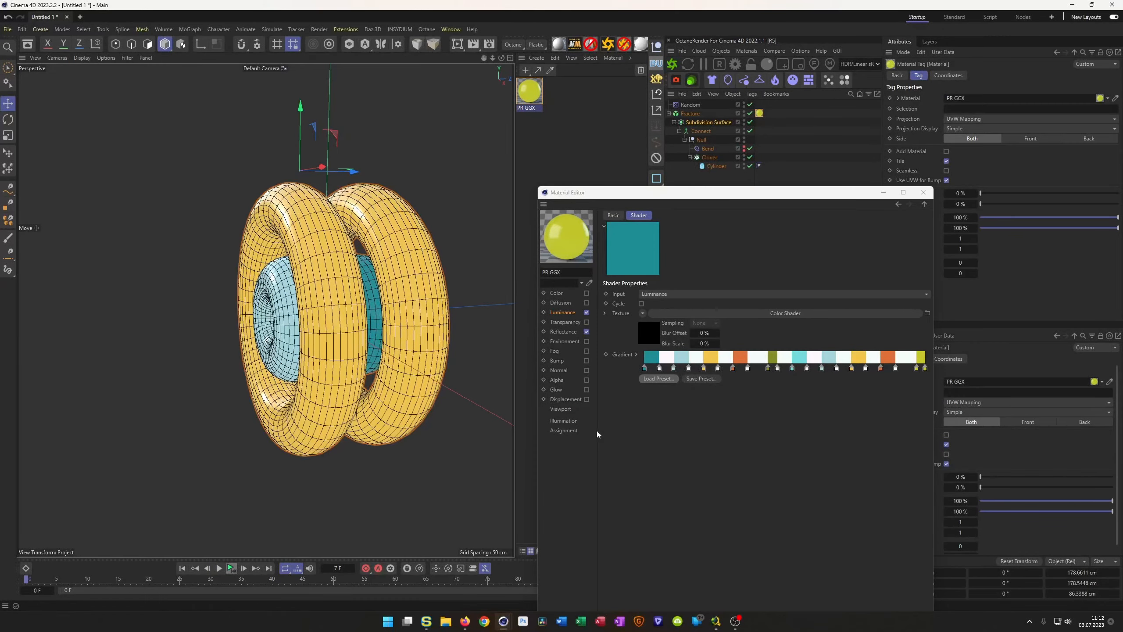
# Compress all the gradient knots into about the first two thirds of the Colorizer gradient, preview the animation and close the Material Editor.
pyautogui.moveTo(932, 362); pyautogui.dragTo(588, 382)
pyautogui.moveTo(929, 369); pyautogui.dragTo(831, 372)
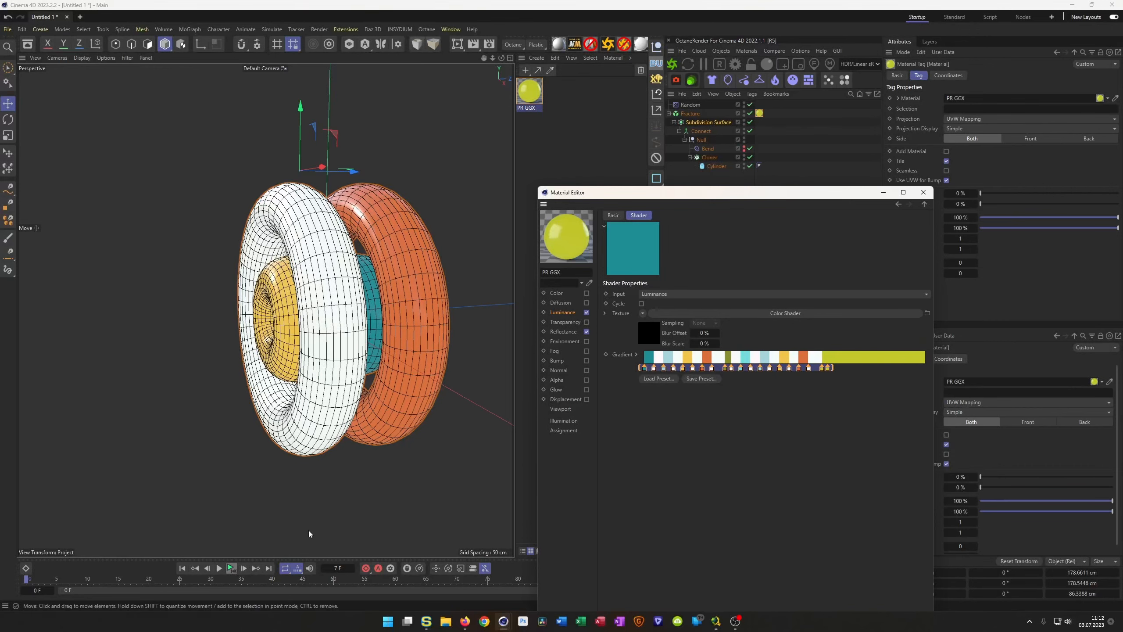
pyautogui.click(230, 569)
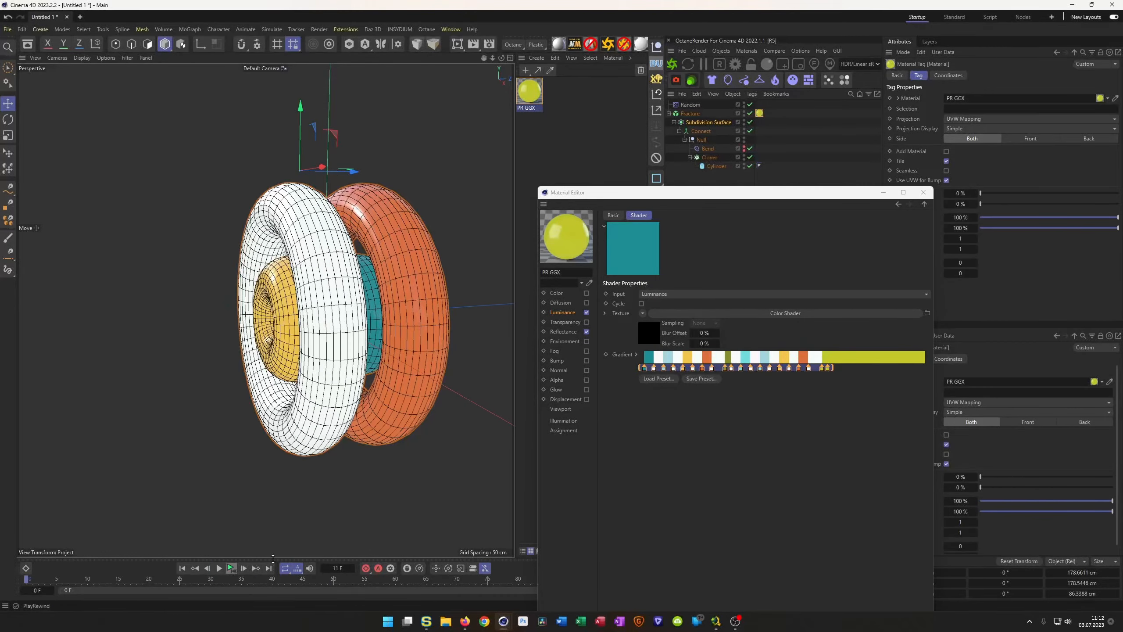
pyautogui.click(924, 192)
# Disable the Fracture and Subdivision Surface objects and turn off texture display in the viewport.
pyautogui.keyDown('alt'); pyautogui.moveTo(286, 320); pyautogui.dragTo(300, 333); pyautogui.keyUp('alt')
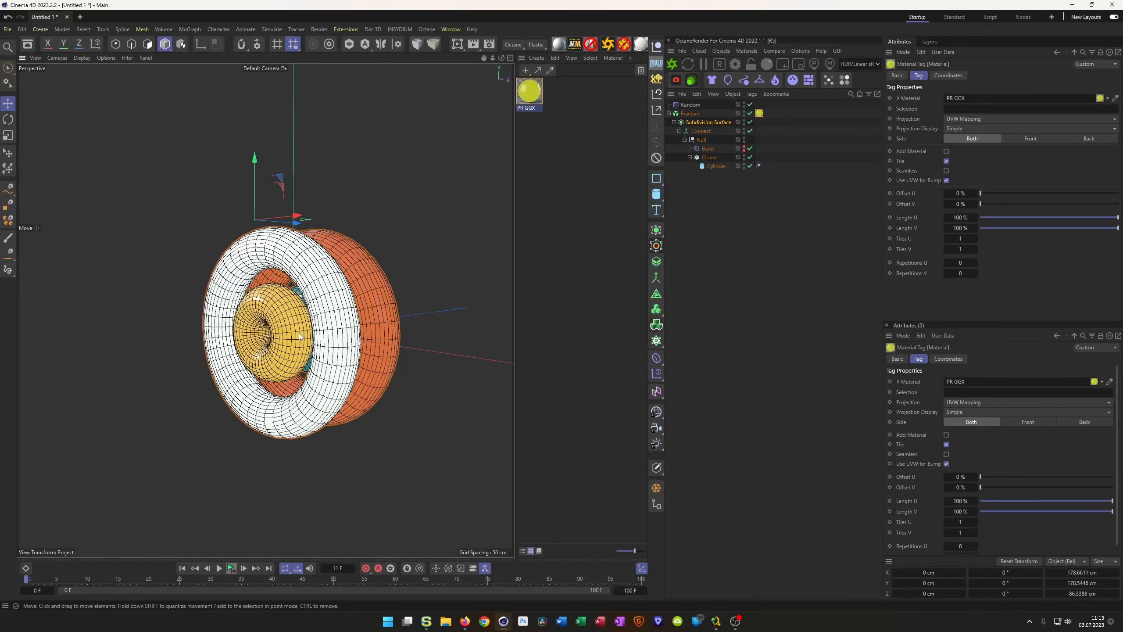
pyautogui.keyDown('alt'); pyautogui.moveTo(312, 290); pyautogui.dragTo(288, 310); pyautogui.keyUp('alt')
pyautogui.scroll(3, 283, 336)
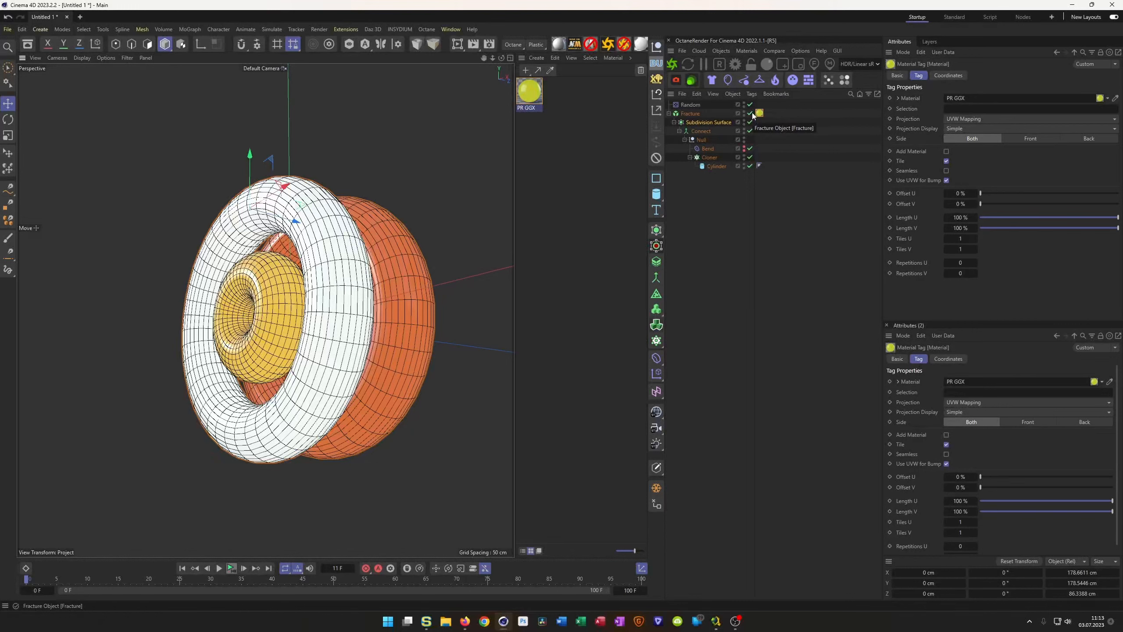
pyautogui.moveTo(750, 114); pyautogui.dragTo(751, 122)
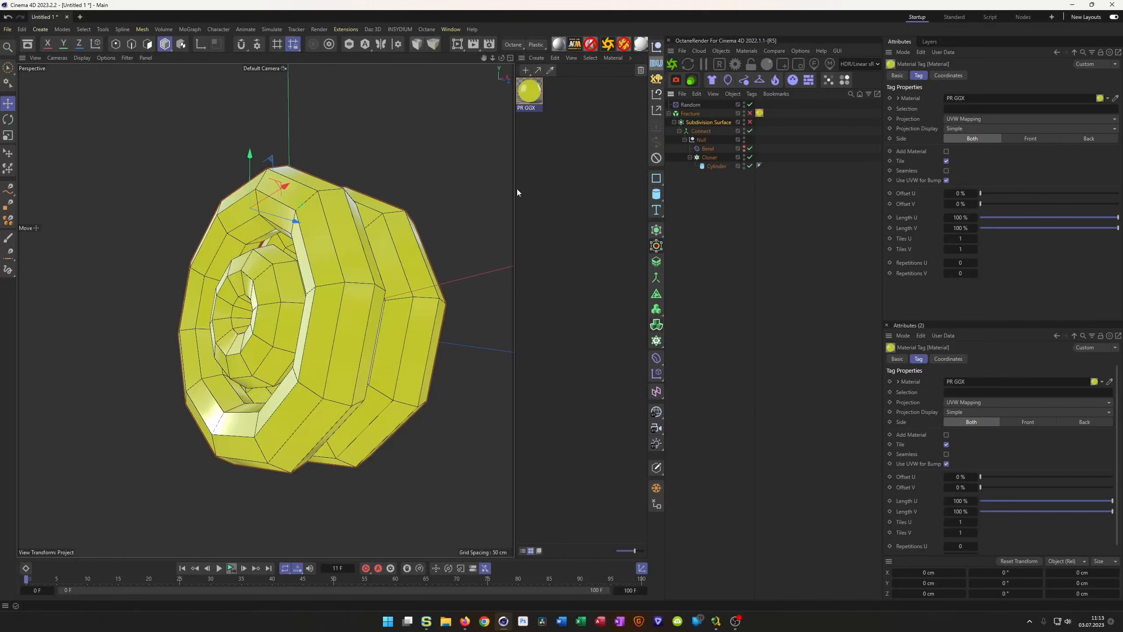
pyautogui.press('n')
pyautogui.press('q')
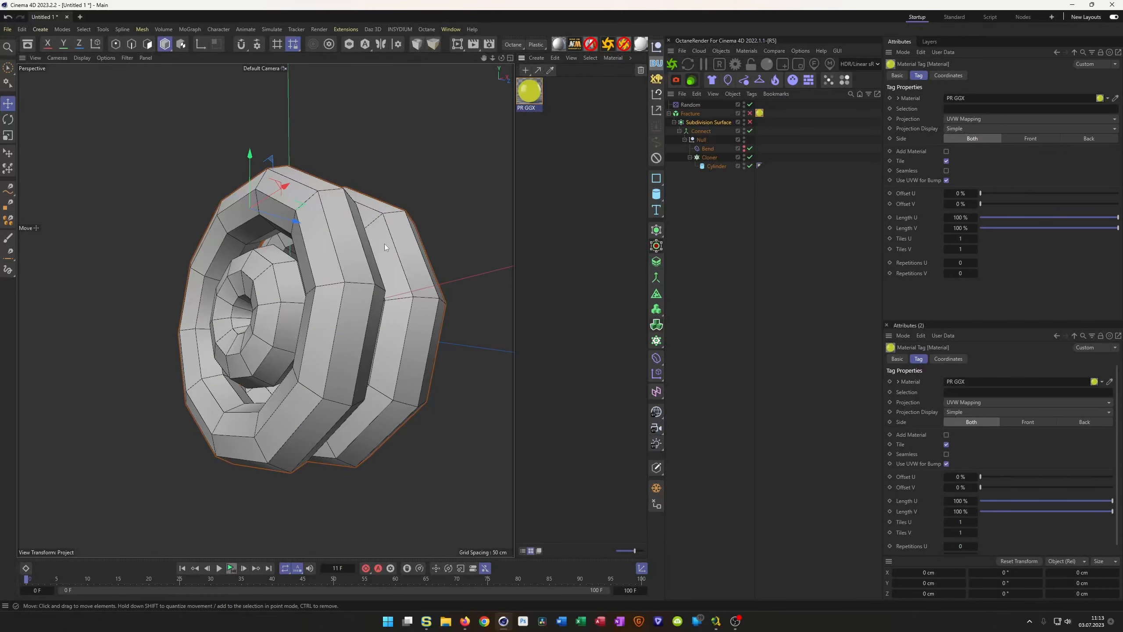
pyautogui.keyDown('alt'); pyautogui.moveTo(314, 307); pyautogui.dragTo(372, 290); pyautogui.keyUp('alt')
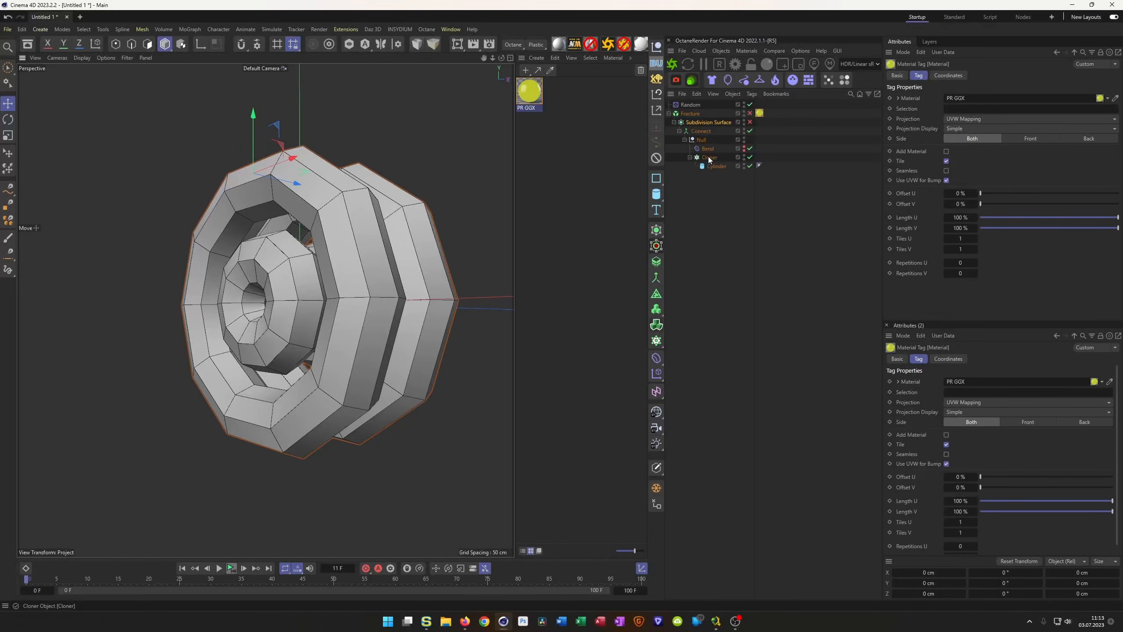
# Set the Cylinder's height segments to 16.
pyautogui.click(715, 166)
pyautogui.click(962, 120)
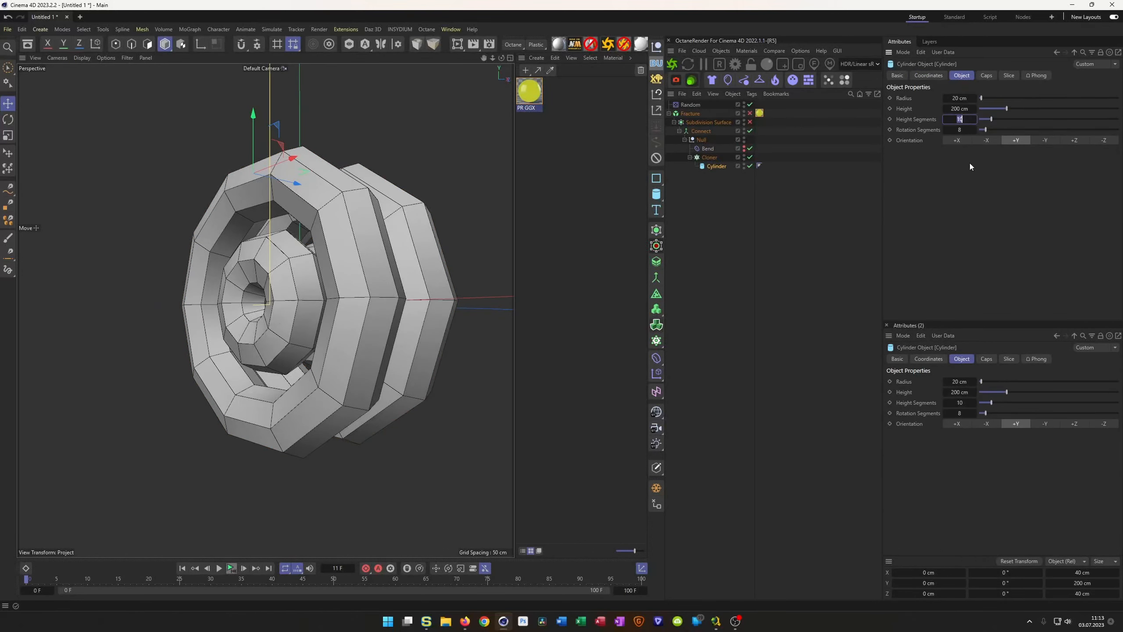
pyautogui.write('16')
pyautogui.press('Return')
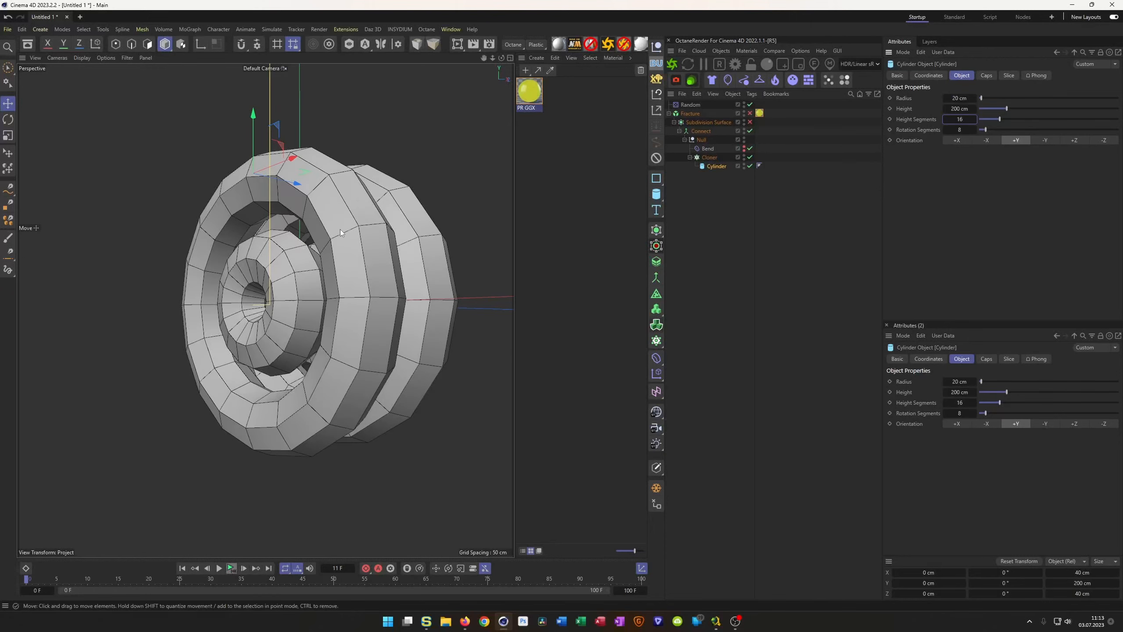
pyautogui.scroll(3, 345, 219)
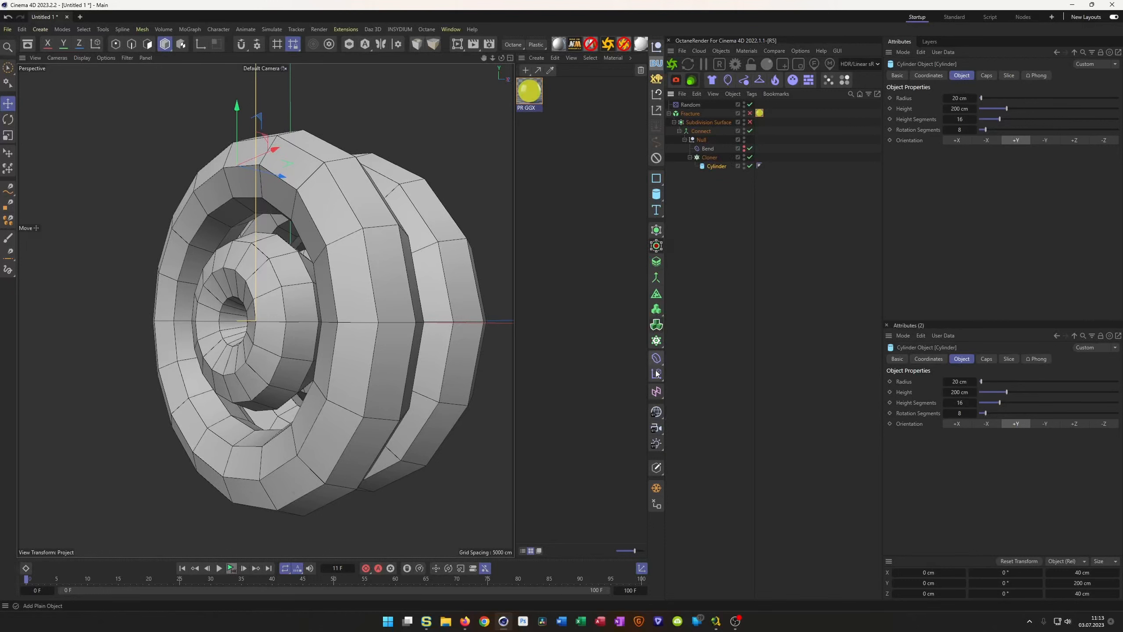
# Add a MoExtrude deformer as a child of the Cylinder and set its extrusion steps to 1.
pyautogui.click(656, 341)
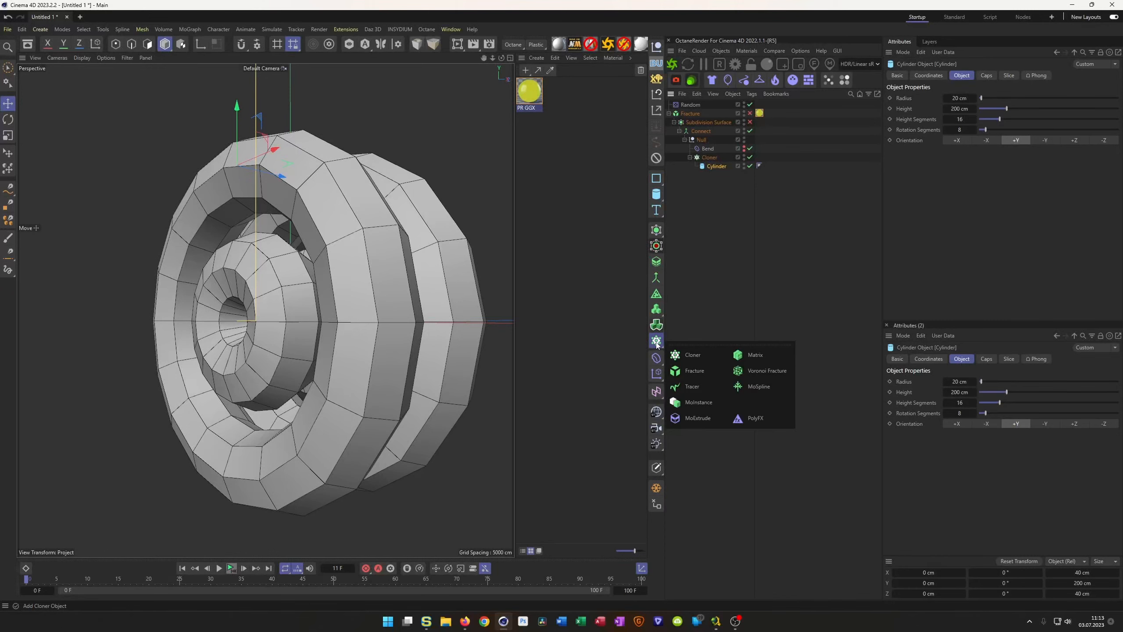
pyautogui.click(692, 421)
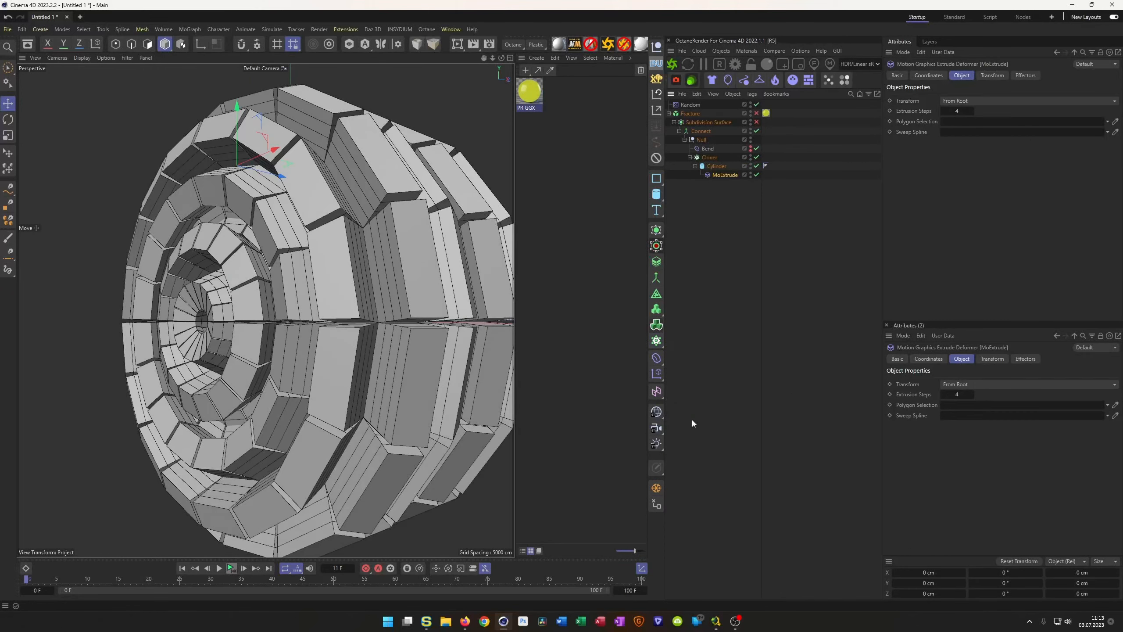
pyautogui.doubleClick(961, 111)
pyautogui.write('1')
pyautogui.press('Return')
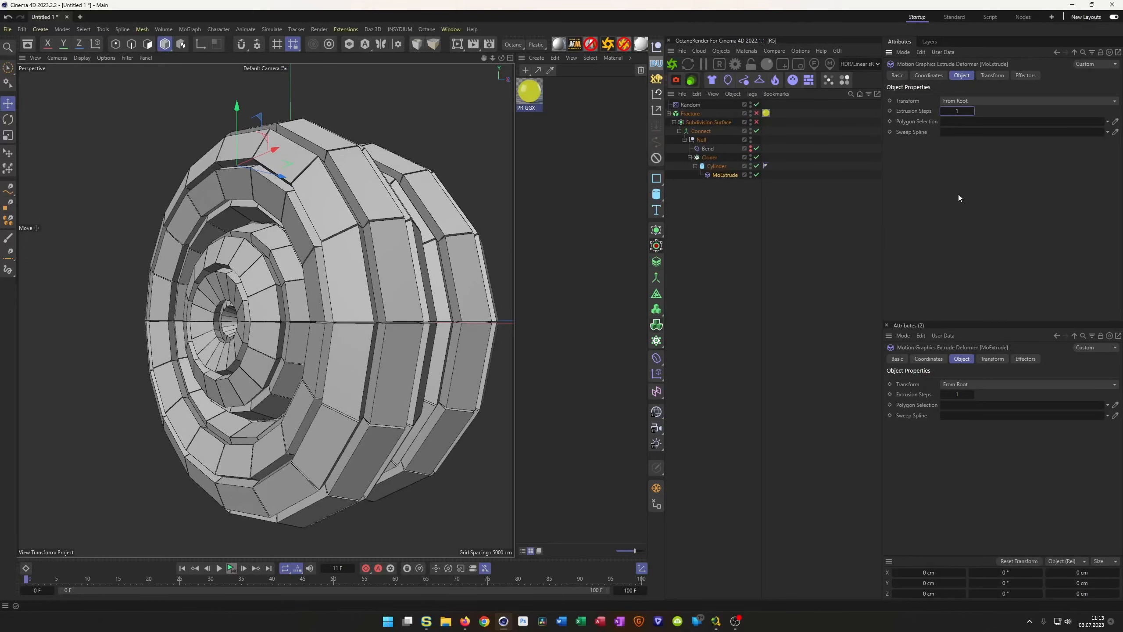
# Set the MoExtrude transform scale to 0.5 on X, Y and Z.
pyautogui.click(997, 76)
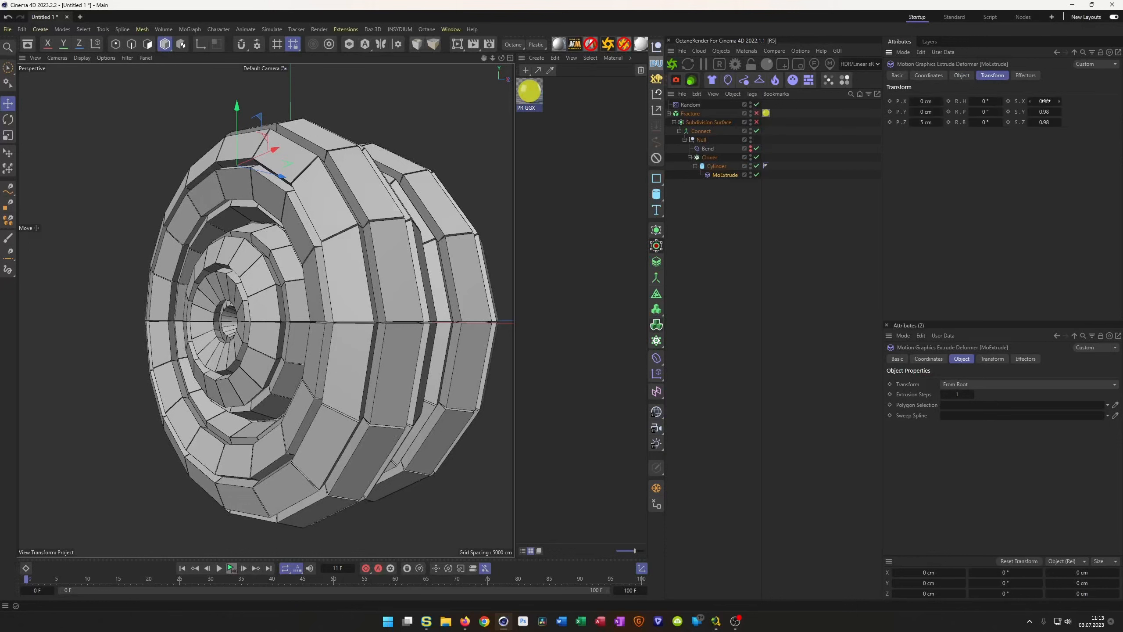
pyautogui.moveTo(1033, 101); pyautogui.dragTo(1067, 140)
pyautogui.press('BackSpace')
pyautogui.write('.5')
pyautogui.press('Return')
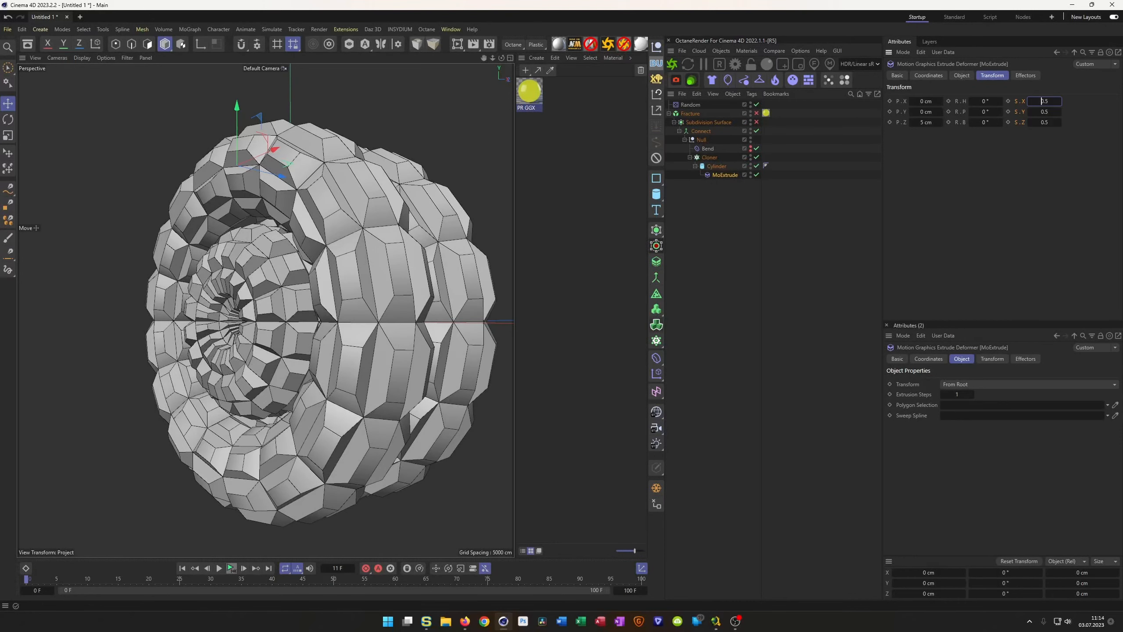
pyautogui.keyDown('alt'); pyautogui.moveTo(339, 233); pyautogui.dragTo(384, 217); pyautogui.keyUp('alt')
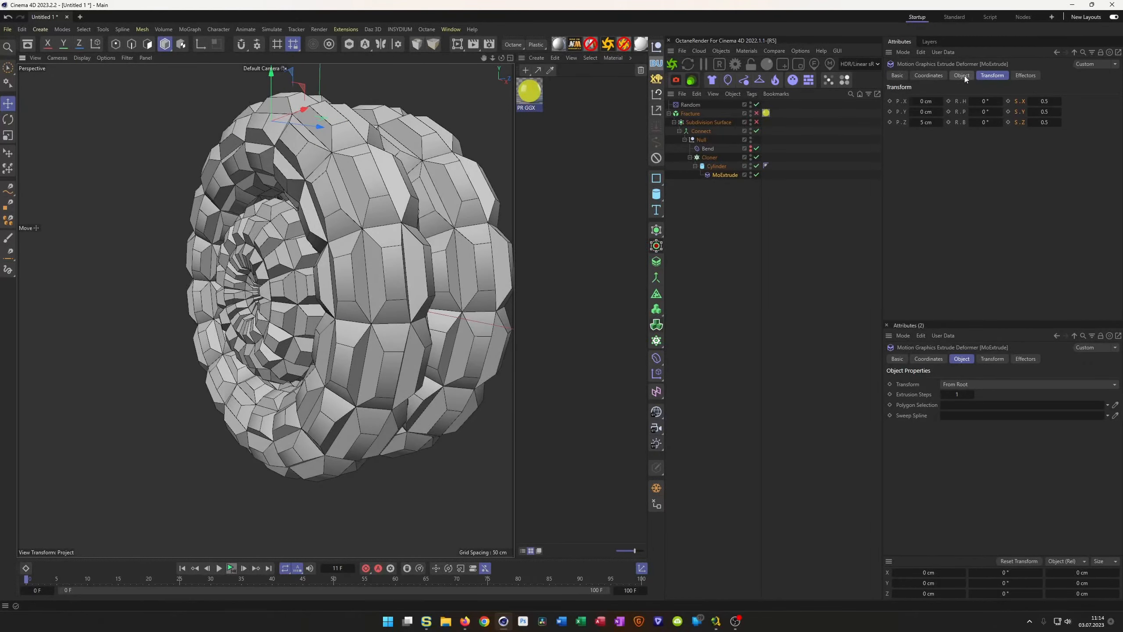
# Enable the Subdivision Surface and play the animation to preview the smoothed MoExtrude rings.
pyautogui.click(757, 122)
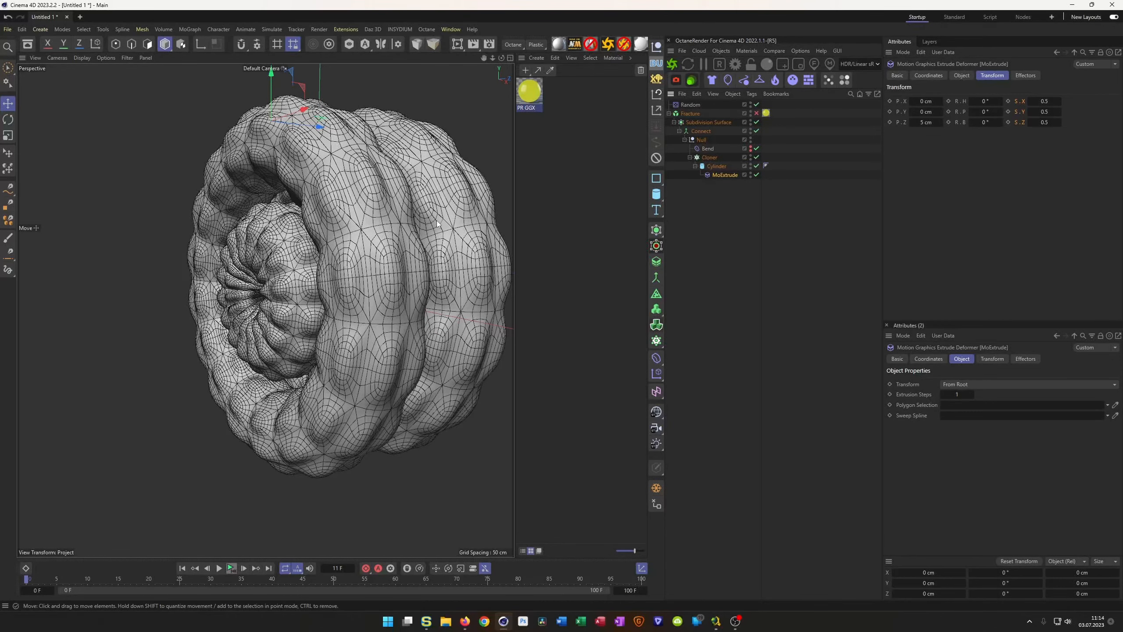
pyautogui.keyDown('alt'); pyautogui.moveTo(358, 239); pyautogui.dragTo(323, 250); pyautogui.keyUp('alt')
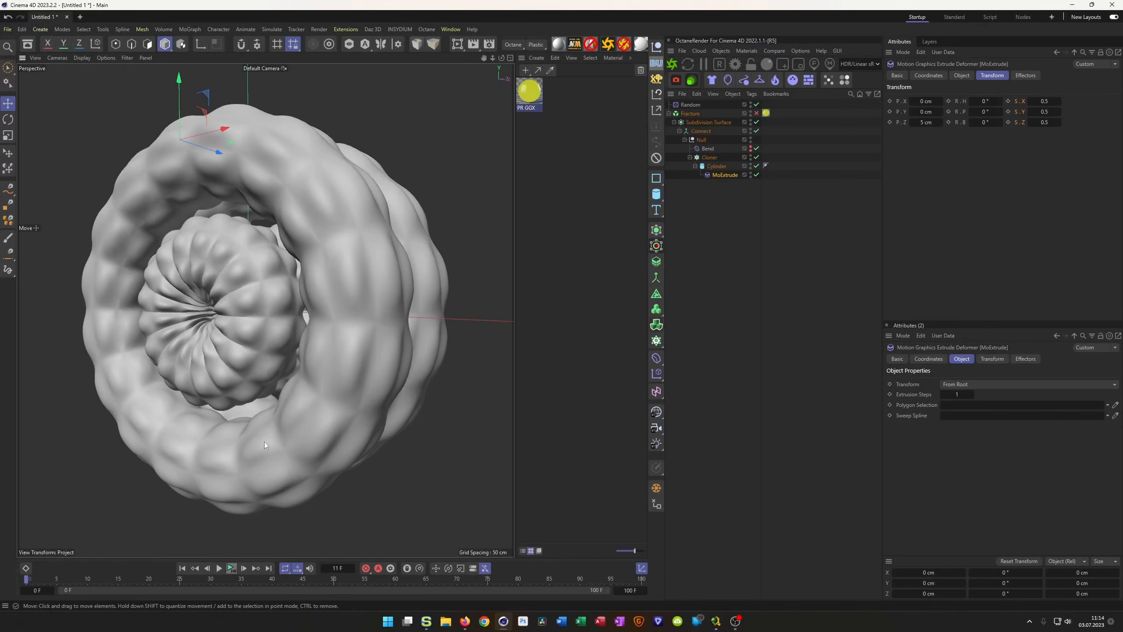
pyautogui.click(231, 568)
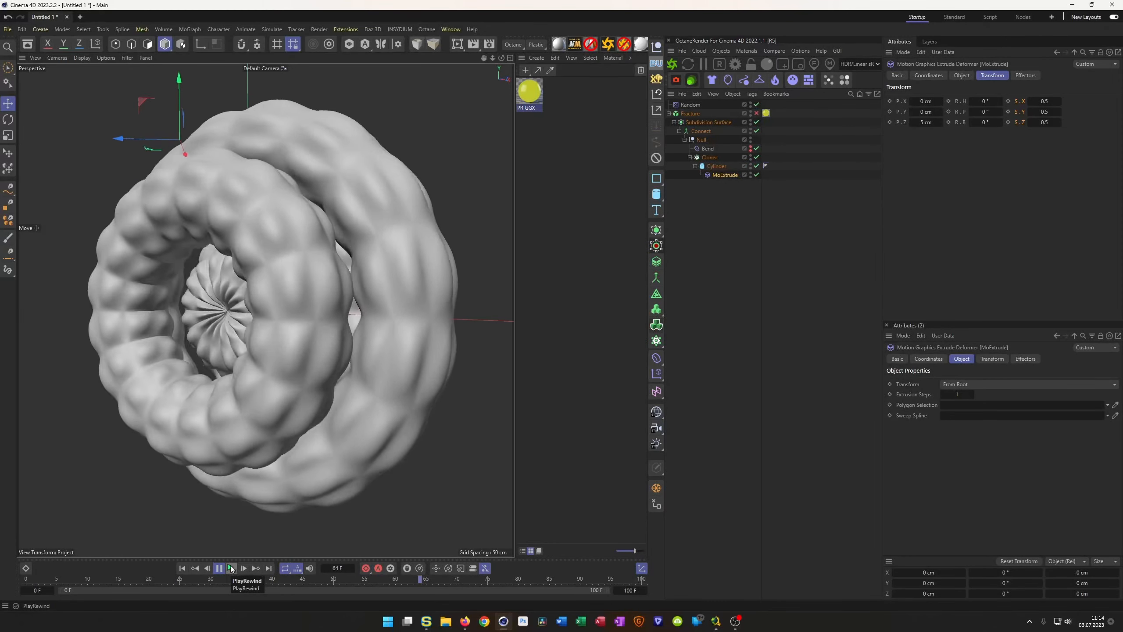
pyautogui.click(231, 569)
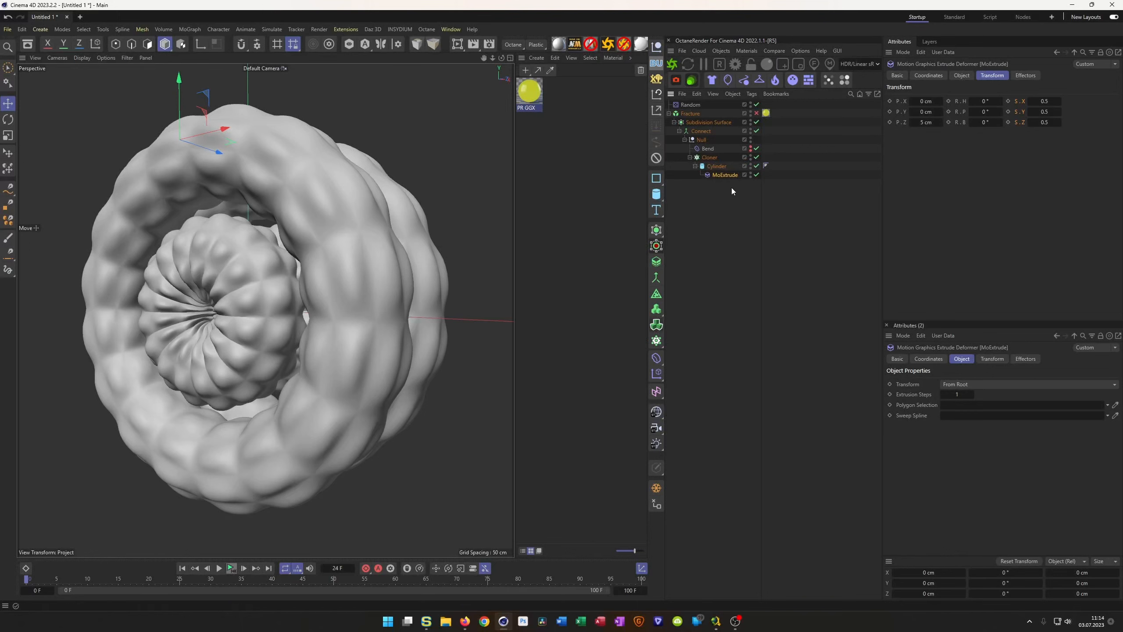
# Delete the MoExtrude deformer from the Cylinder.
pyautogui.press('Delete')
pyautogui.click(714, 167)
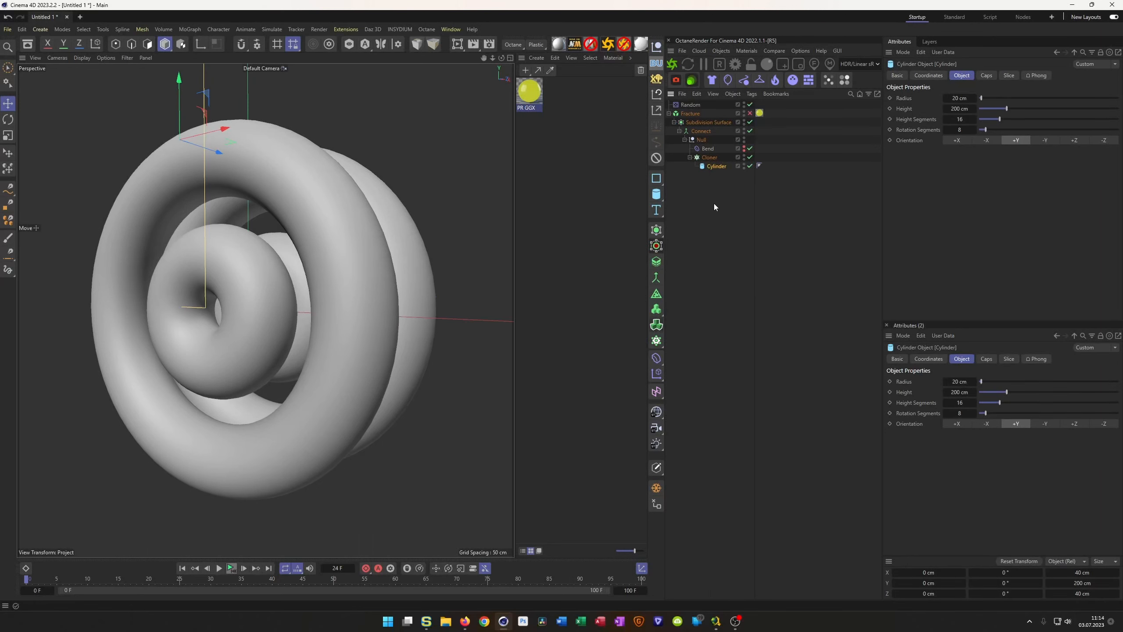
# Add a Sphere with a 10 cm radius and place it below the Fracture hierarchy.
pyautogui.click(656, 195)
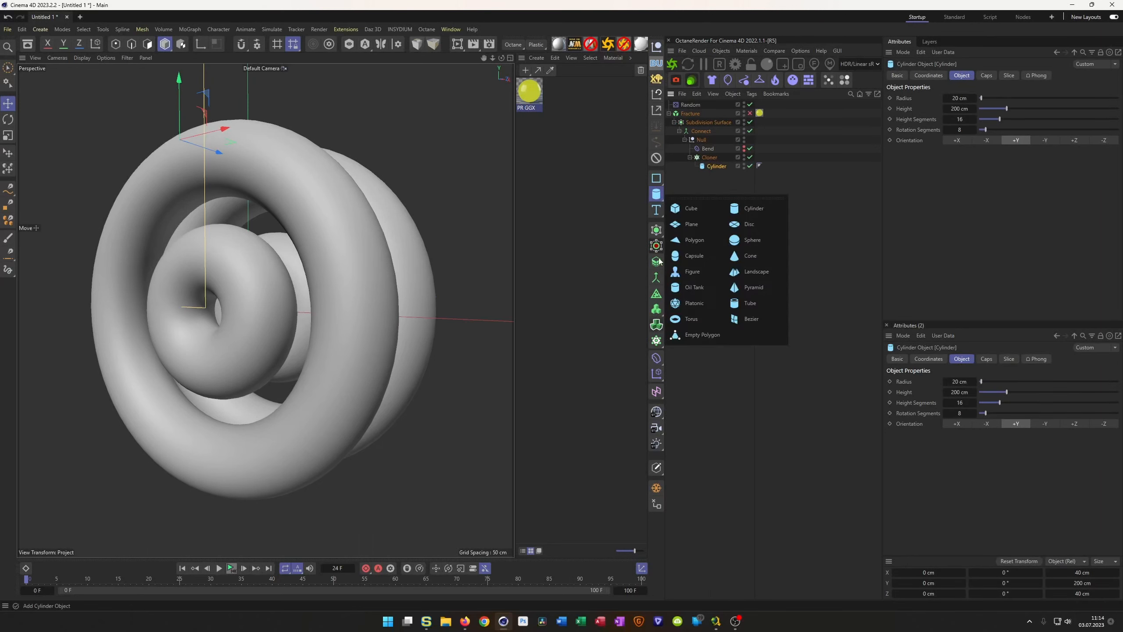
pyautogui.click(751, 239)
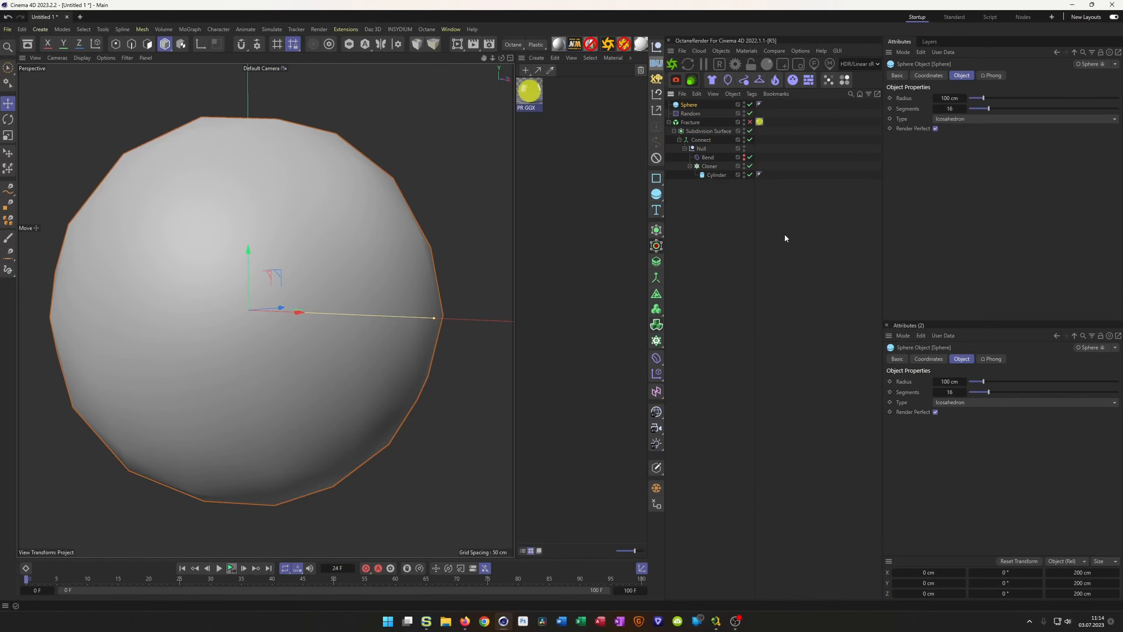
pyautogui.click(949, 99)
pyautogui.write('10')
pyautogui.press('Return')
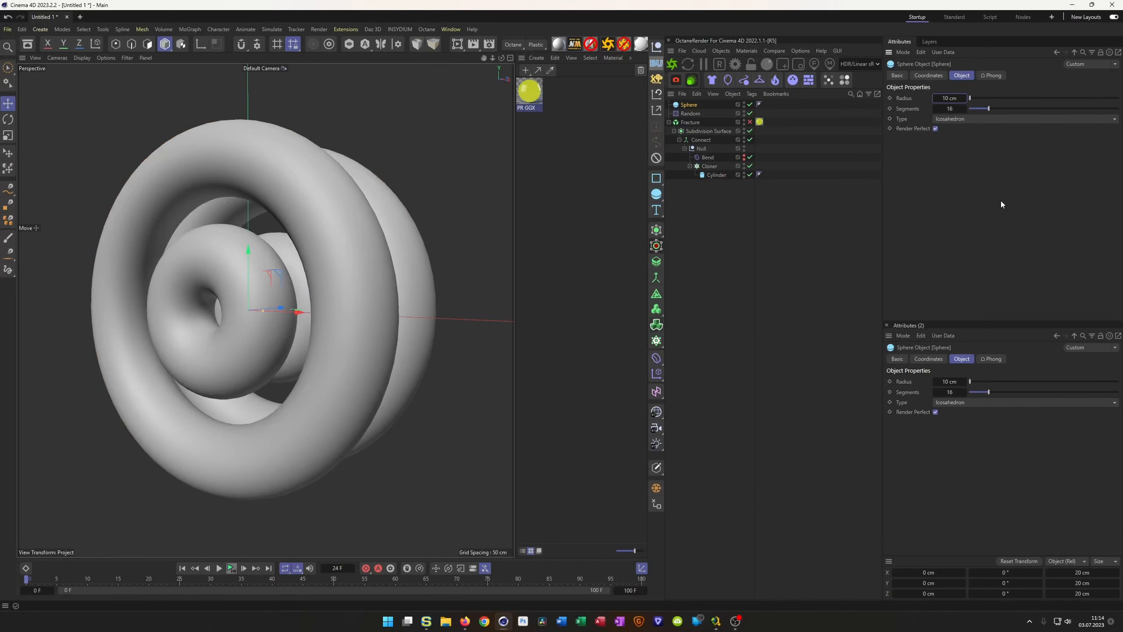
pyautogui.moveTo(688, 105); pyautogui.dragTo(692, 173)
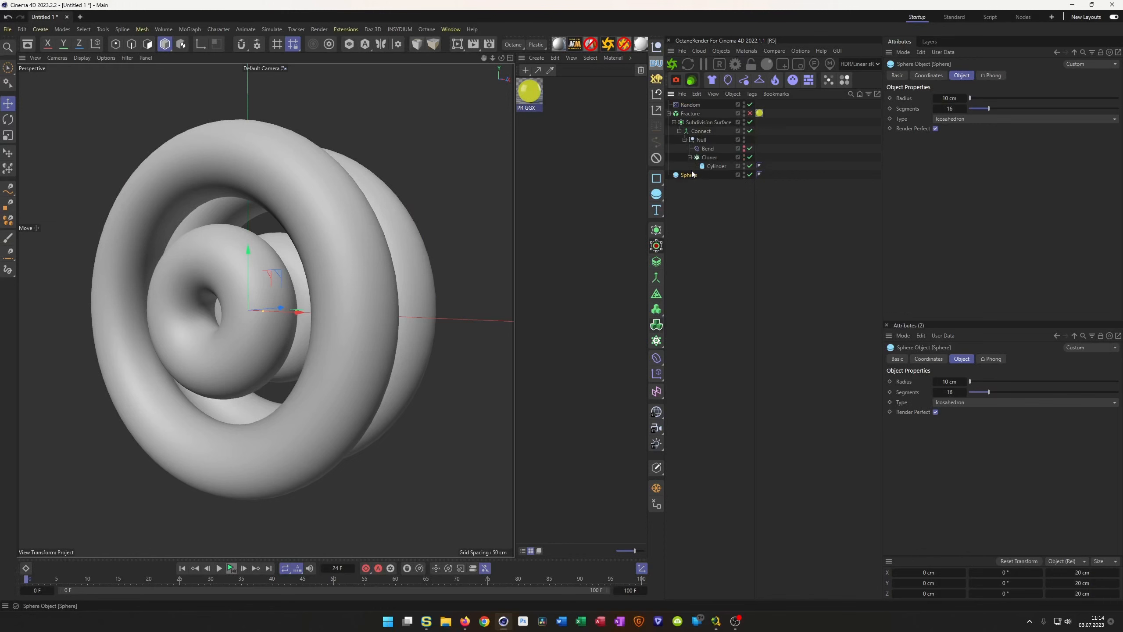
# Put the Sphere in a Cloner set to Object mode with the Cylinder as its object.
pyautogui.keyDown('alt'); pyautogui.click(657, 341); pyautogui.keyUp('alt')
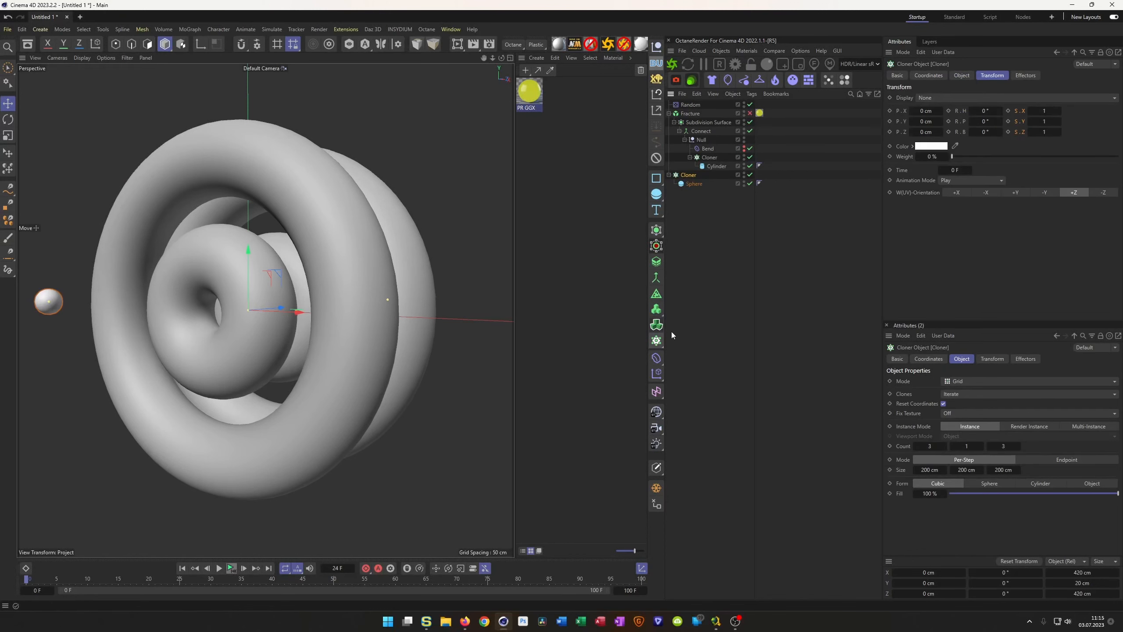
pyautogui.click(958, 97)
pyautogui.click(973, 70)
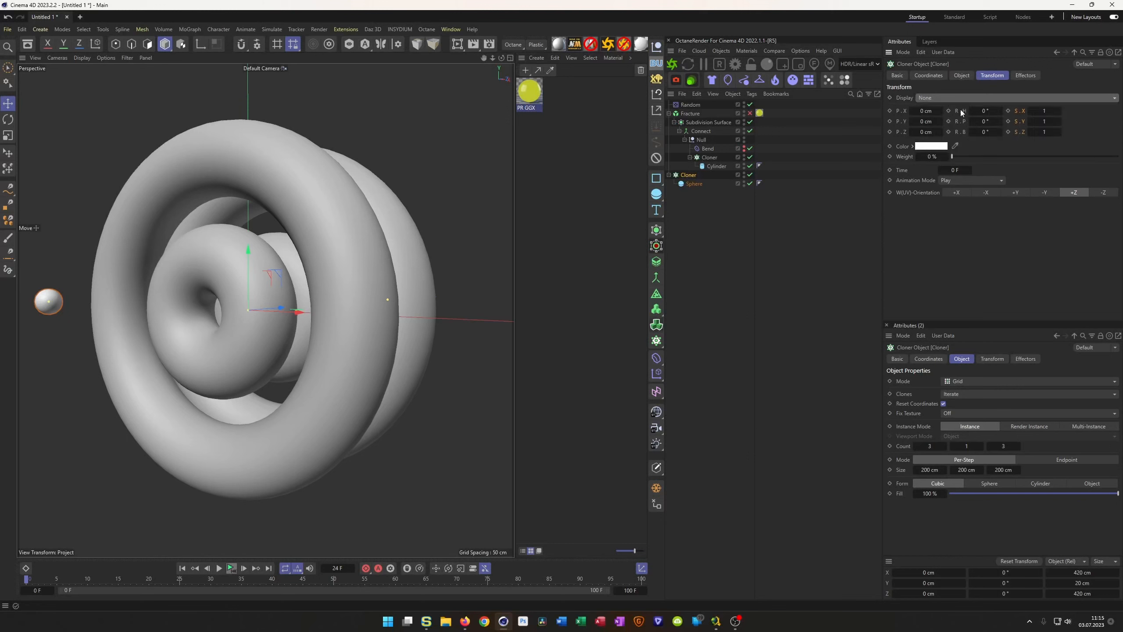
pyautogui.click(962, 75)
pyautogui.click(963, 97)
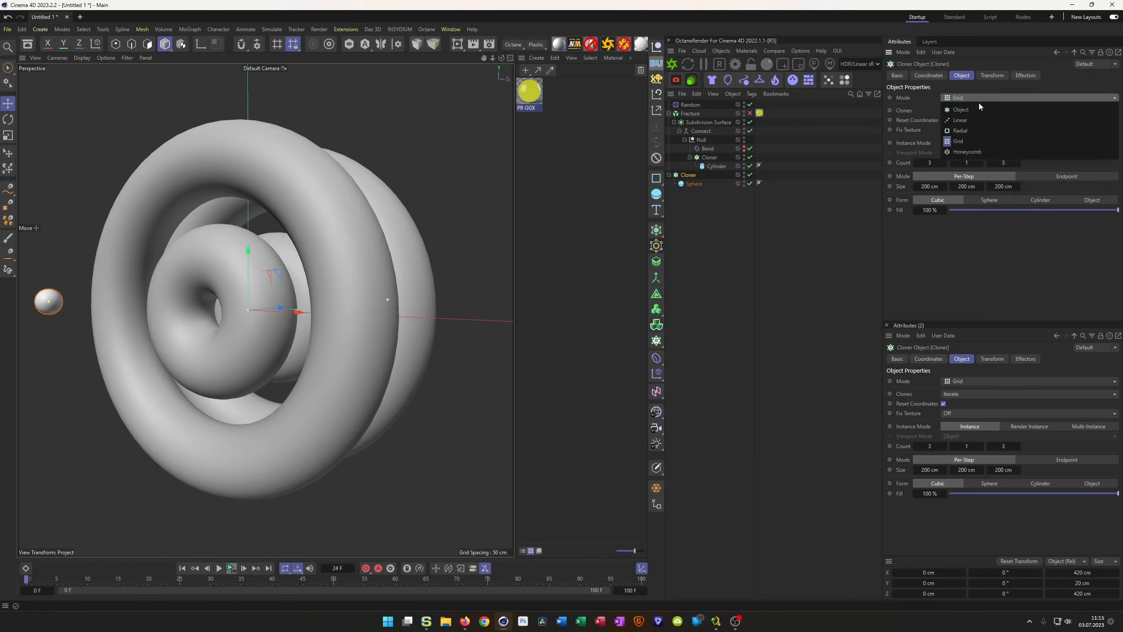
pyautogui.click(978, 108)
pyautogui.moveTo(716, 168); pyautogui.dragTo(976, 163)
pyautogui.scroll(-2, 233, 232)
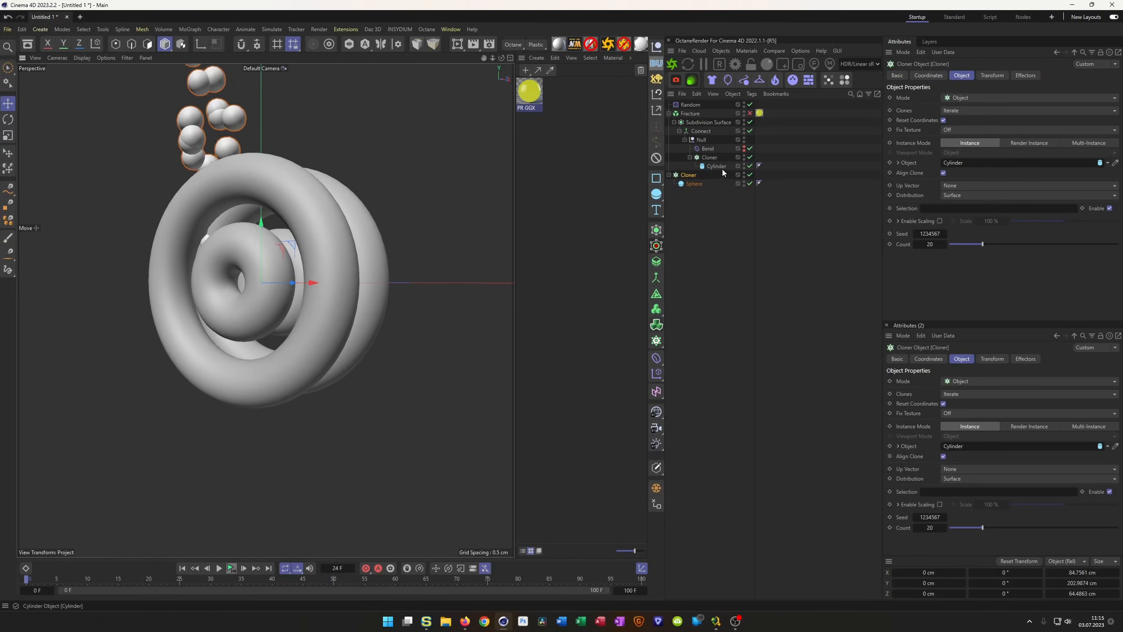
# Set the Sphere Cloner's object to Connect and its distribution to Polygon Center.
pyautogui.moveTo(701, 132); pyautogui.dragTo(975, 163)
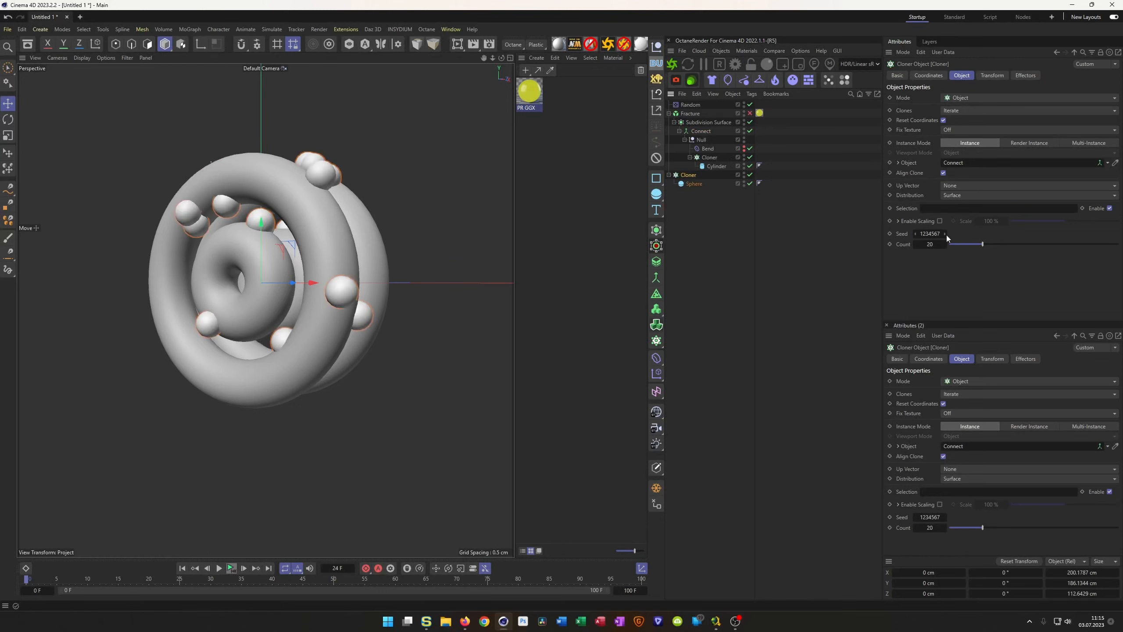
pyautogui.click(963, 197)
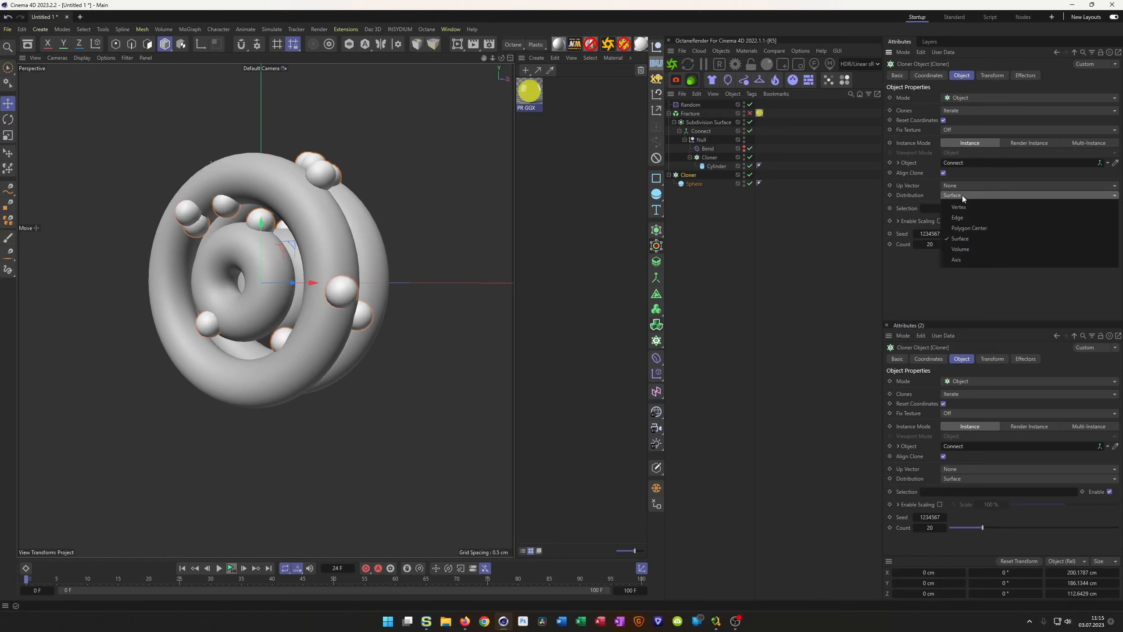
pyautogui.click(976, 229)
pyautogui.scroll(3, 278, 259)
pyautogui.keyDown('alt'); pyautogui.moveTo(307, 235); pyautogui.dragTo(353, 208); pyautogui.keyUp('alt')
pyautogui.scroll(-3, 270, 261)
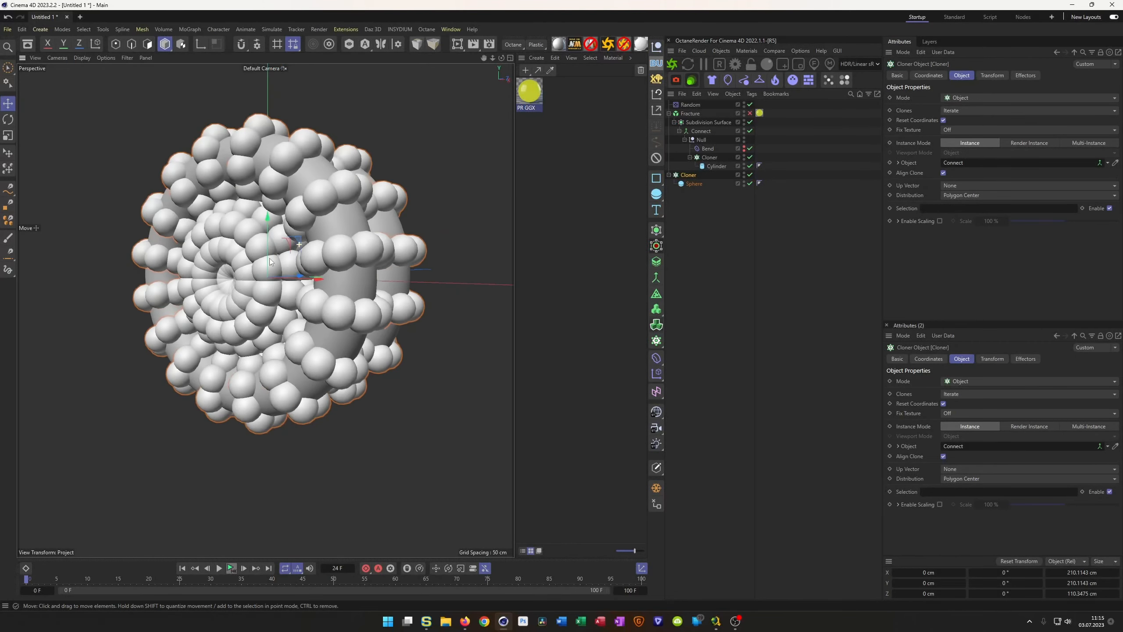
# Play the animation with the cloned spheres and delete the Sphere Cloner.
pyautogui.click(231, 568)
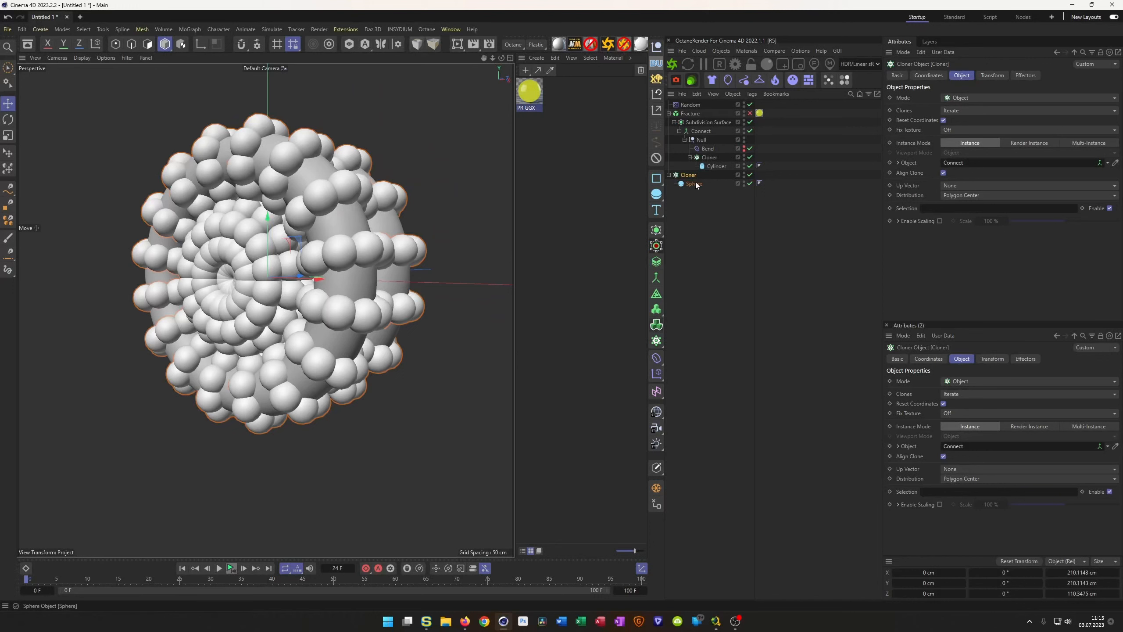
pyautogui.press('Delete')
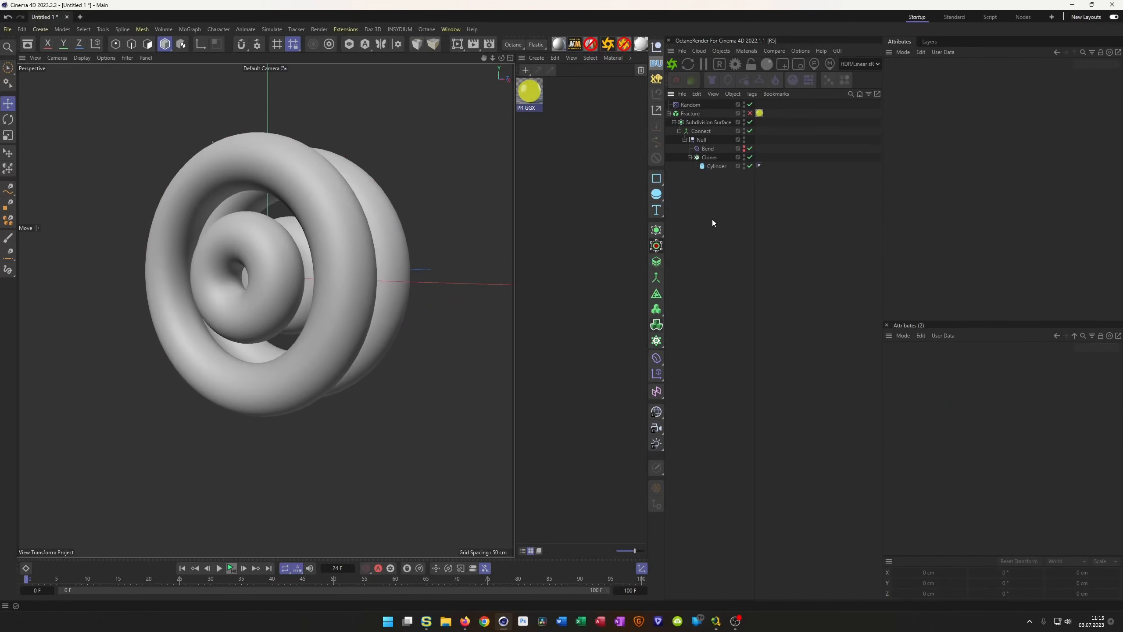
pyautogui.click(696, 112)
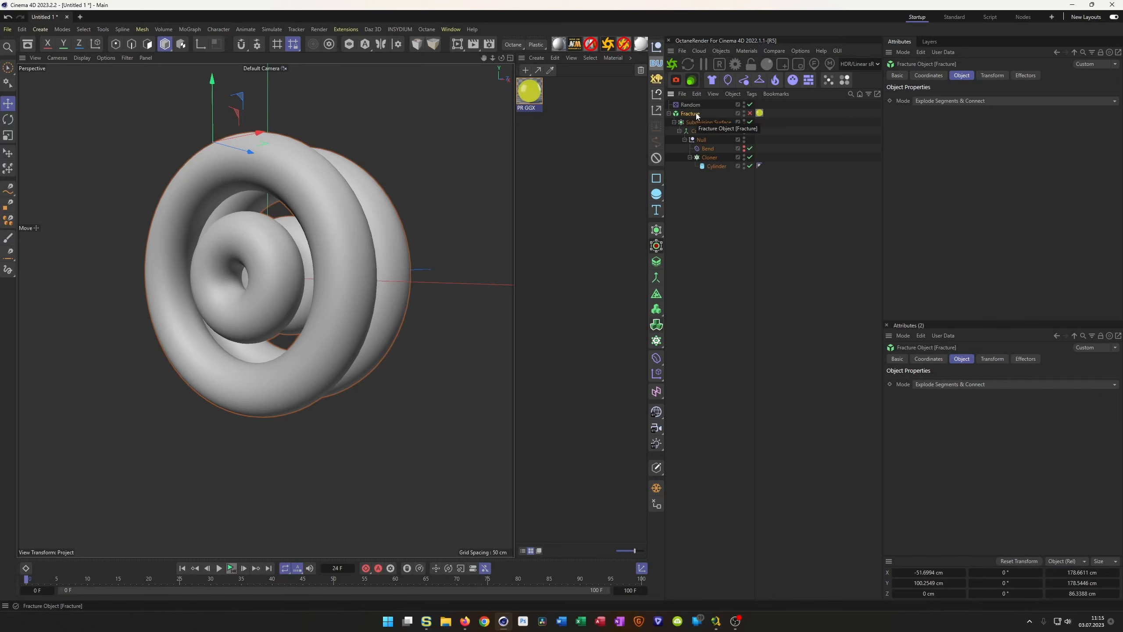
pyautogui.hotkey('alt', 'g')
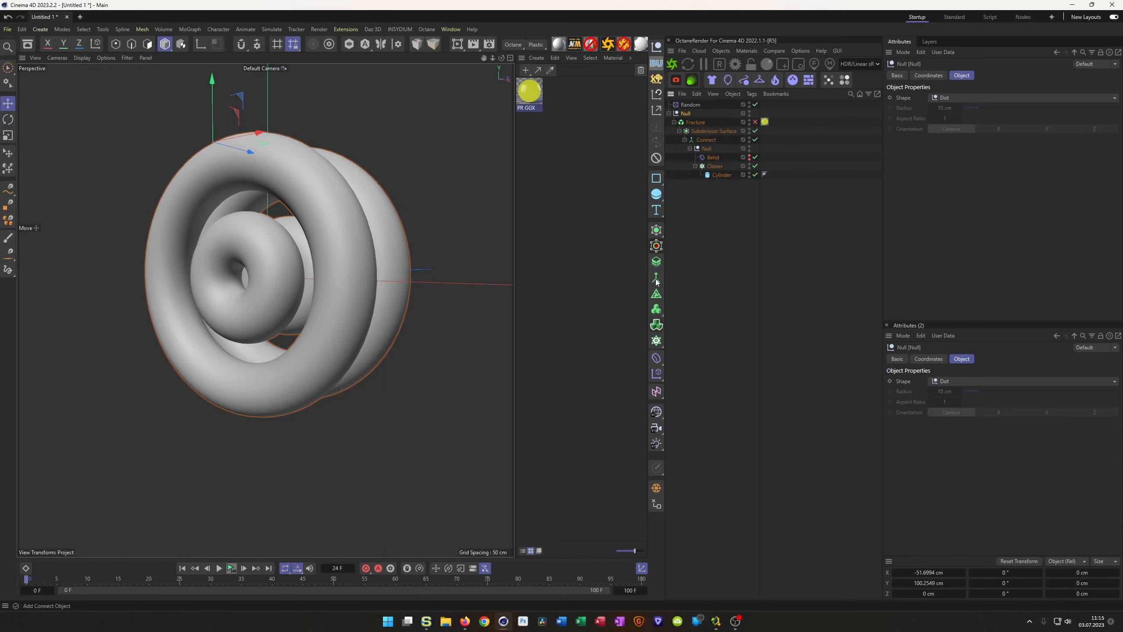
pyautogui.click(658, 361)
pyautogui.click(657, 230)
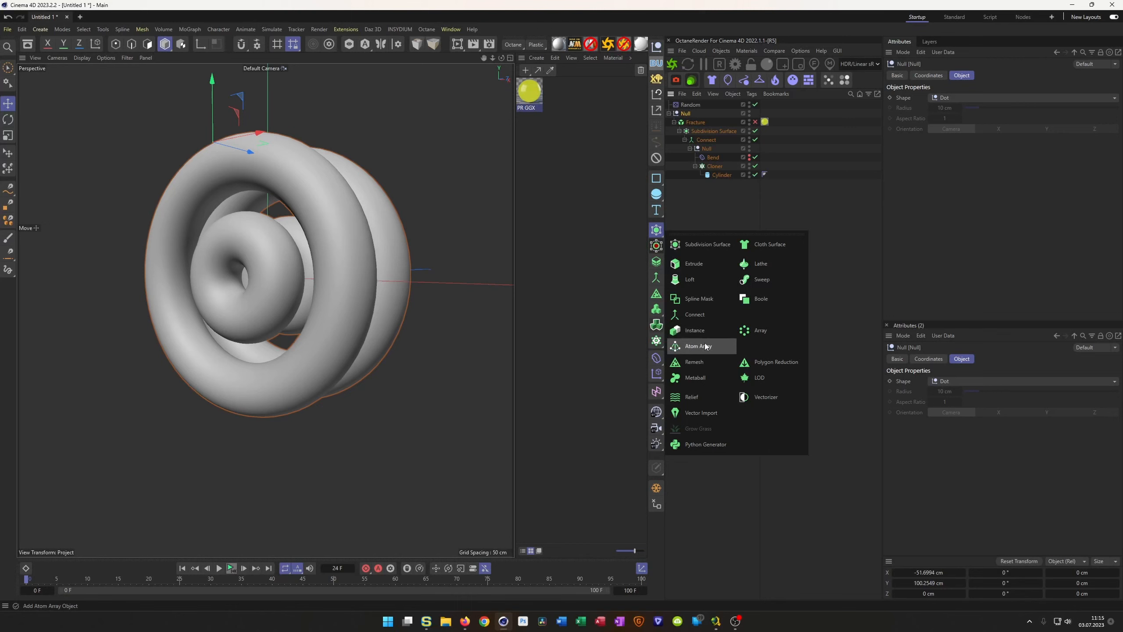
pyautogui.click(695, 123)
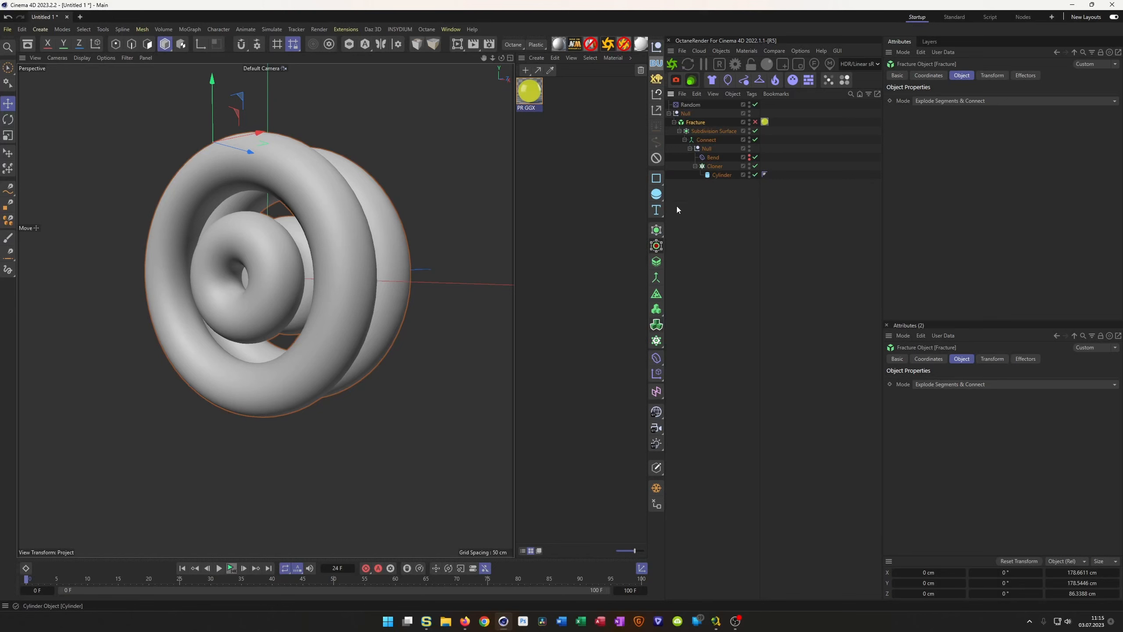
pyautogui.click(684, 114)
pyautogui.hotkey('shift', 'g')
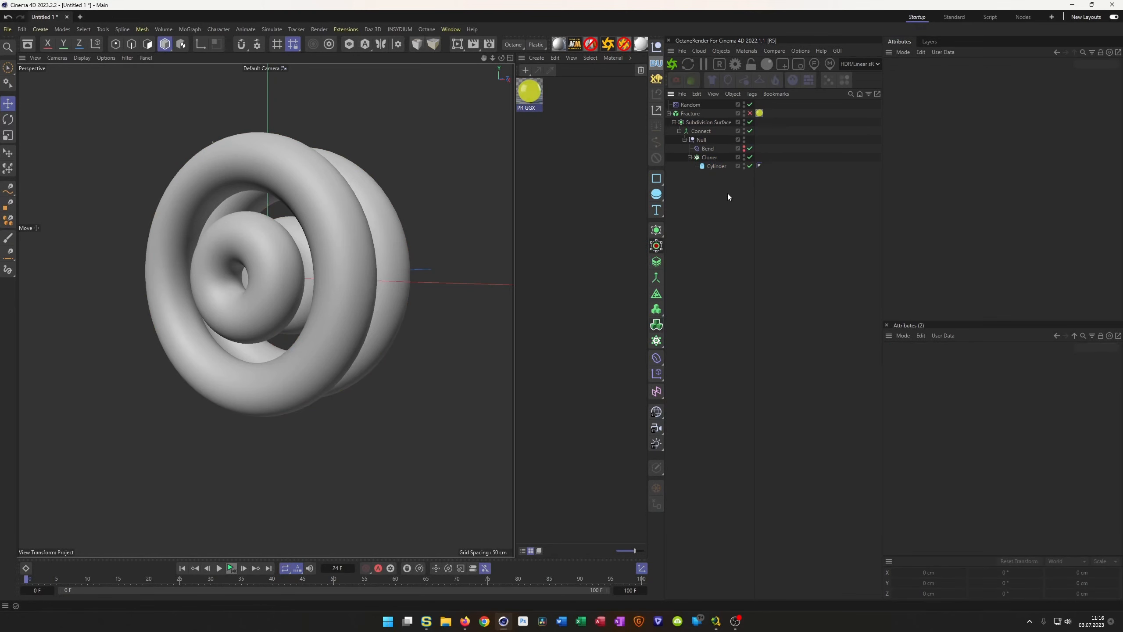
# Wrap the Fracture in an Atom Array with 1 cm sphere and cylinder radii and play the animation.
pyautogui.click(689, 114)
pyautogui.click(657, 230)
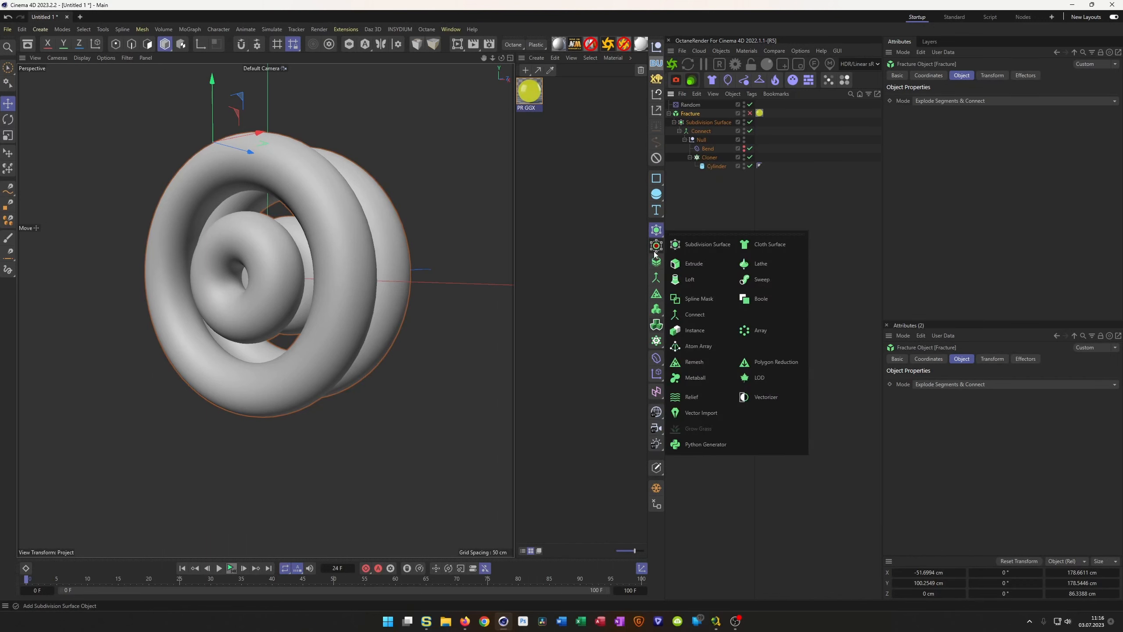
pyautogui.click(686, 350)
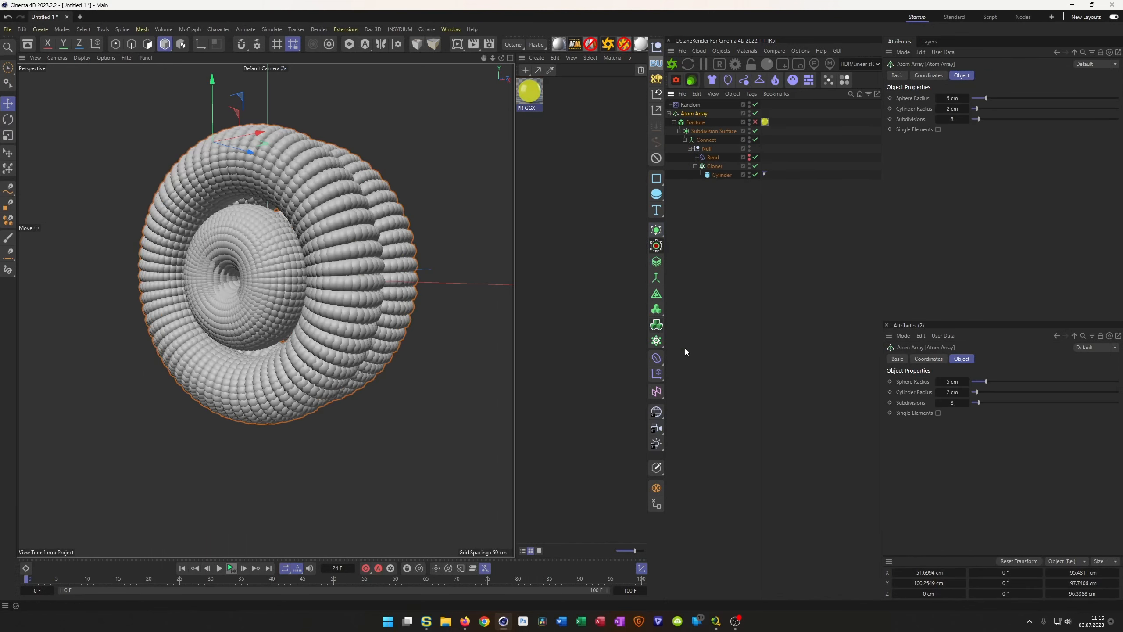
pyautogui.click(951, 99)
pyautogui.write('1')
pyautogui.press('Tab')
pyautogui.write('1')
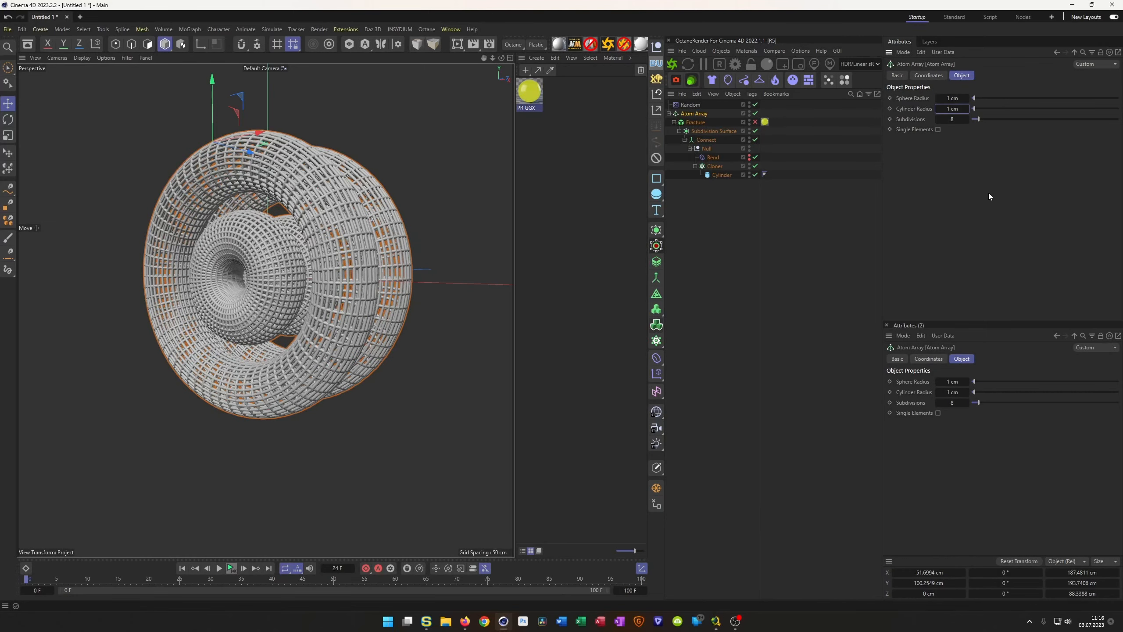
pyautogui.click(230, 568)
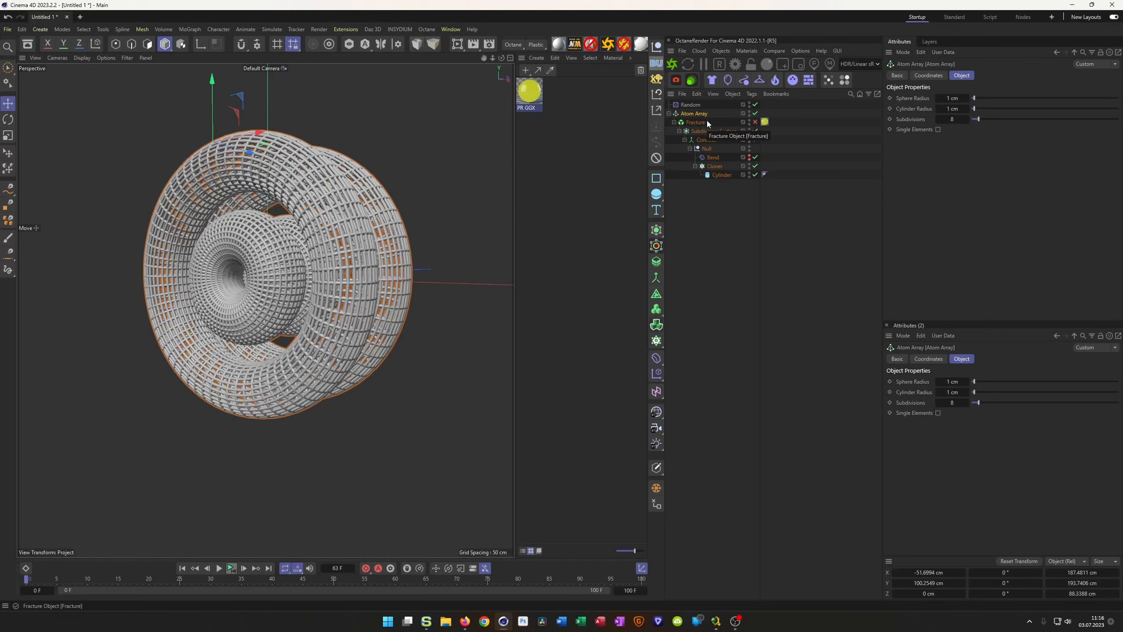
# Disable the Atom Array and switch the viewport to Gouraud Shading (Lines) to inspect the ring mesh.
pyautogui.click(755, 114)
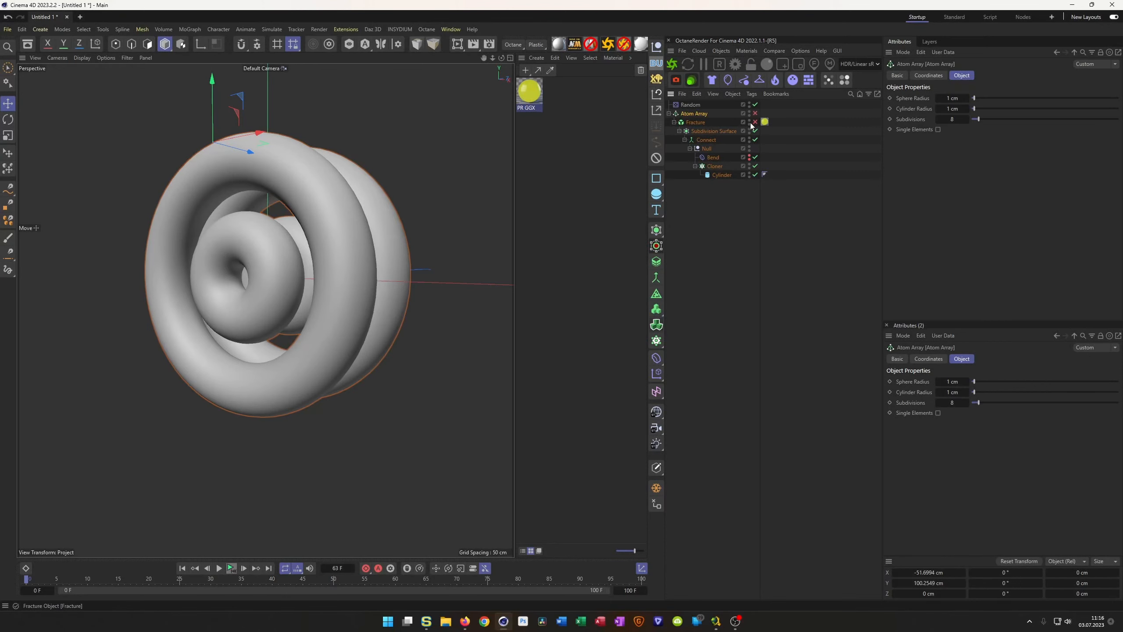
pyautogui.press('n')
pyautogui.press('b')
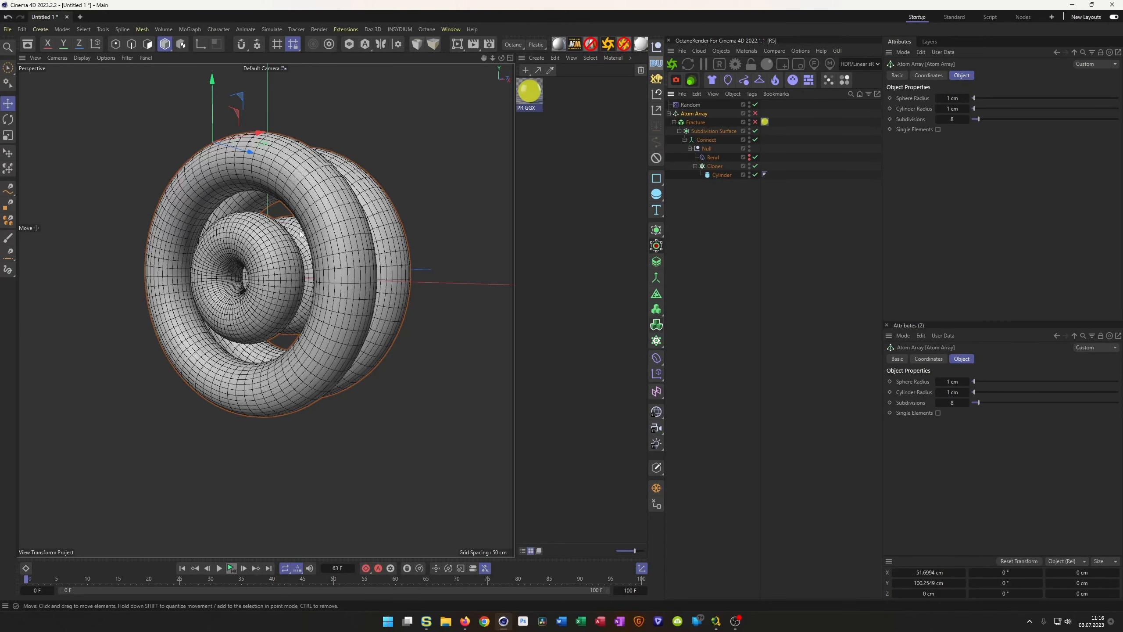
pyautogui.scroll(2, 310, 218)
pyautogui.scroll(1, 320, 214)
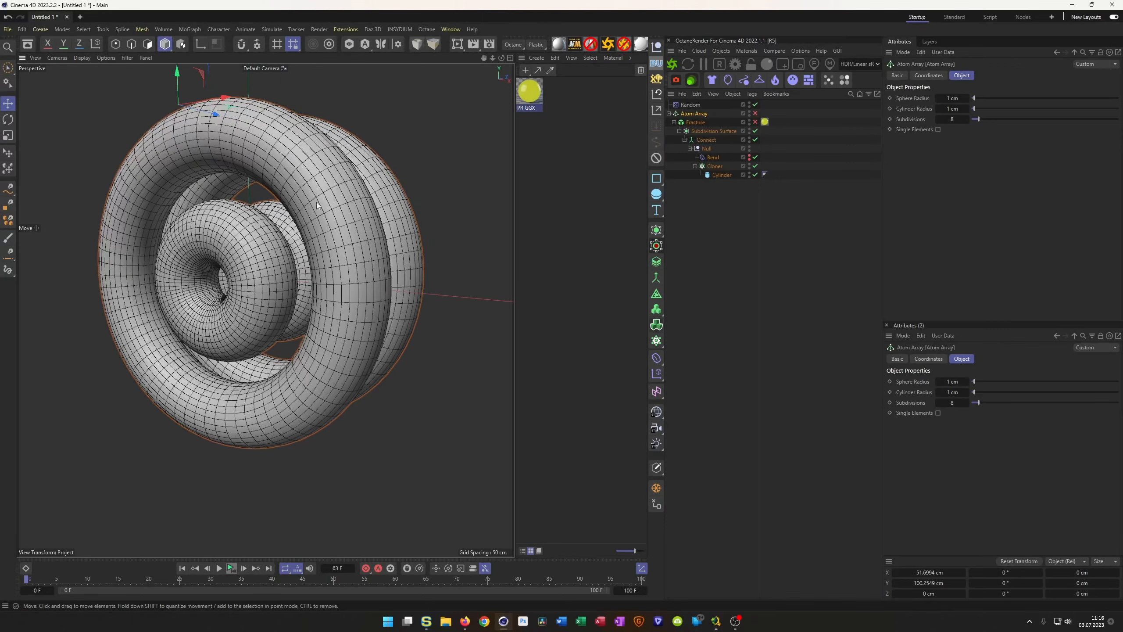
# Switch the viewport wireframe to isoparms and disable the Subdivision Surface to compare the base mesh.
pyautogui.click(714, 131)
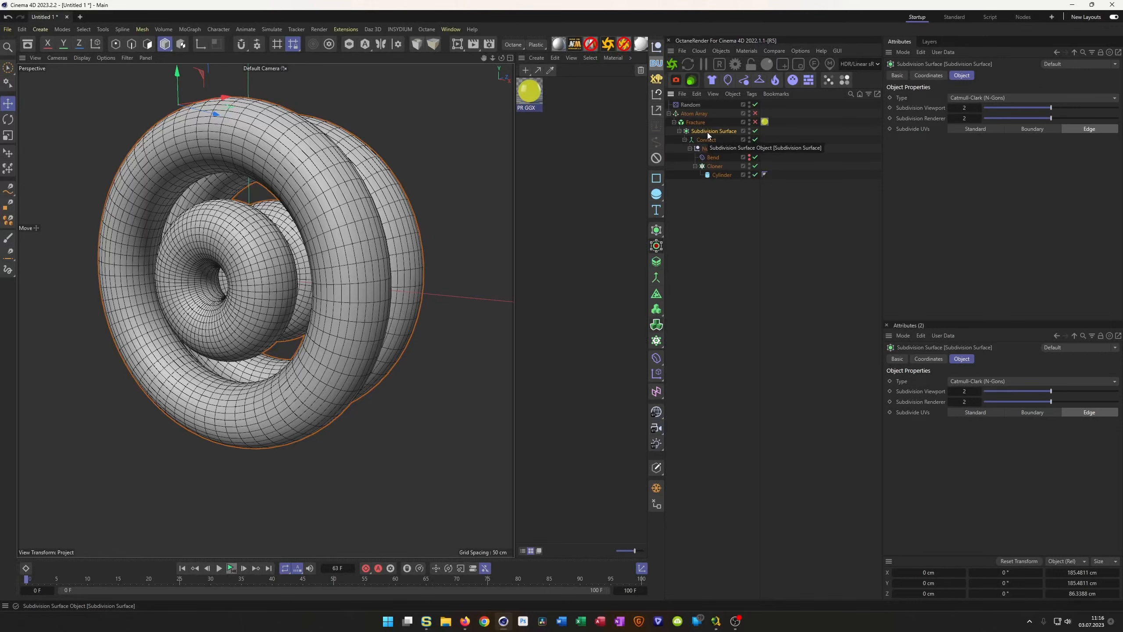
pyautogui.press('n')
pyautogui.press('i')
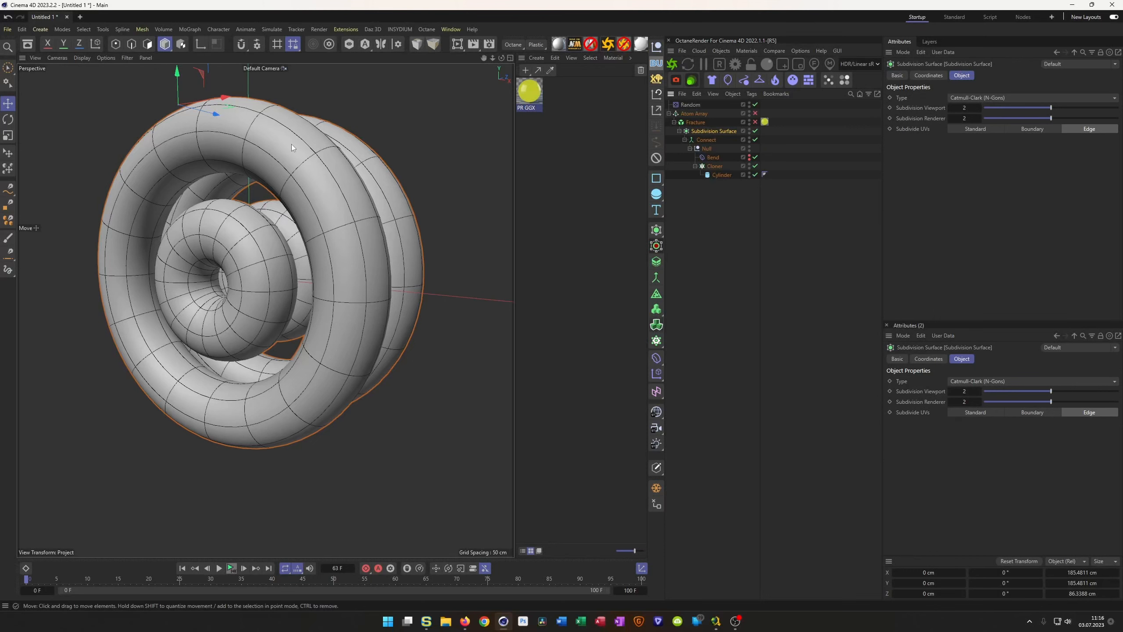
pyautogui.click(755, 131)
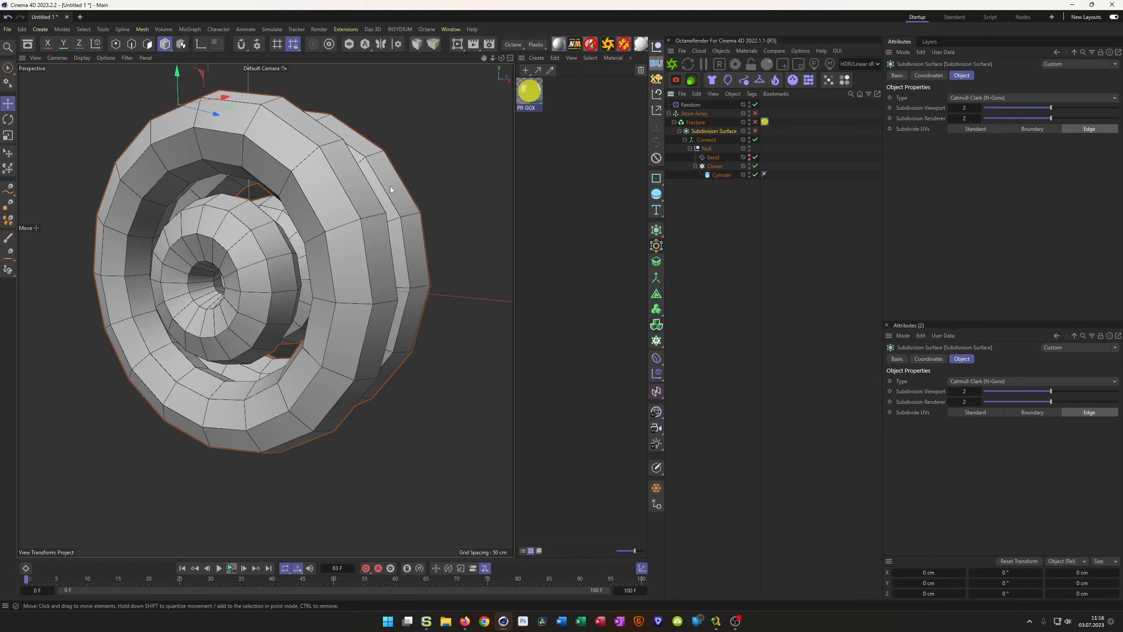
# Move the Atom Array inside the Subdivision Surface, with the Connect object as its child.
pyautogui.click(695, 122)
pyautogui.click(698, 115)
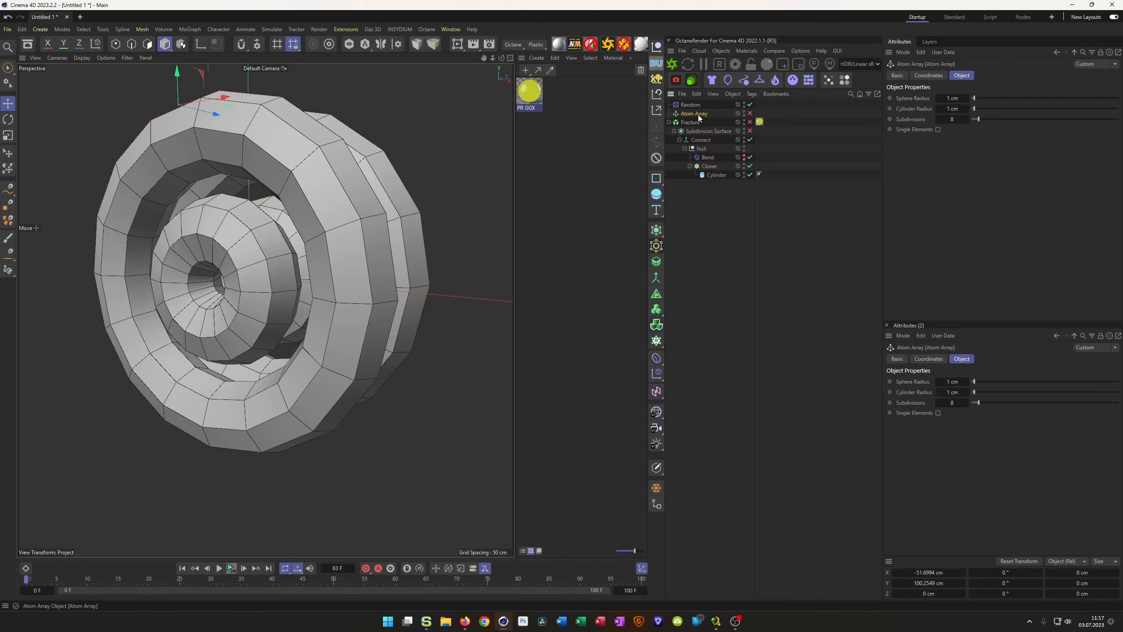
pyautogui.moveTo(696, 116); pyautogui.dragTo(711, 134)
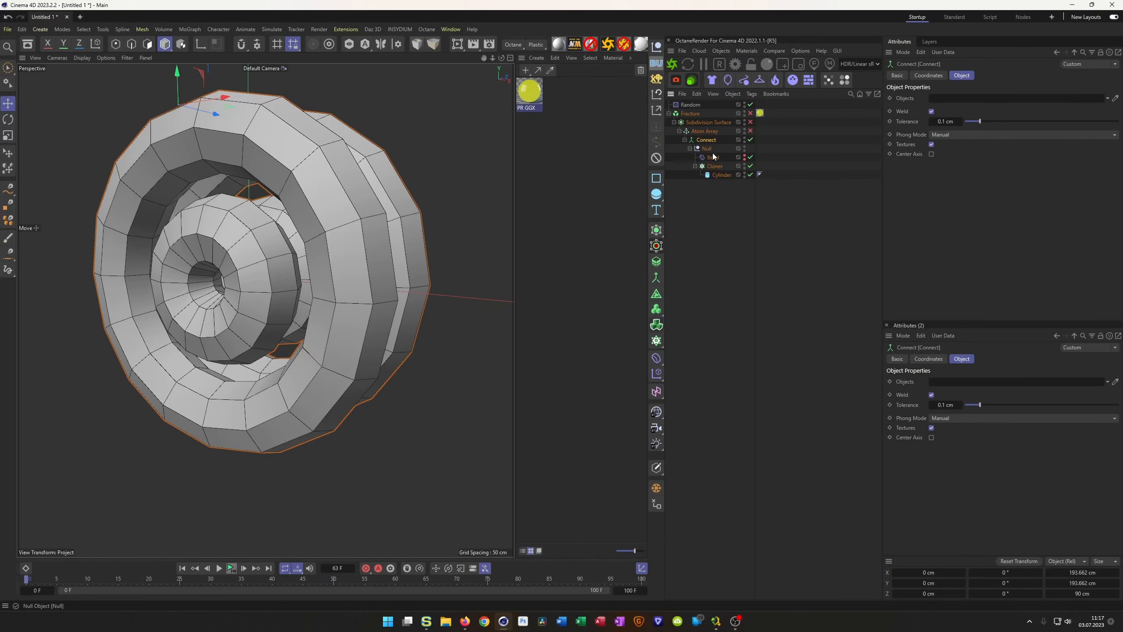
# Enable the Atom Array inside the Subdivision Surface and play the animation to check the moving wireframe rings.
pyautogui.click(751, 130)
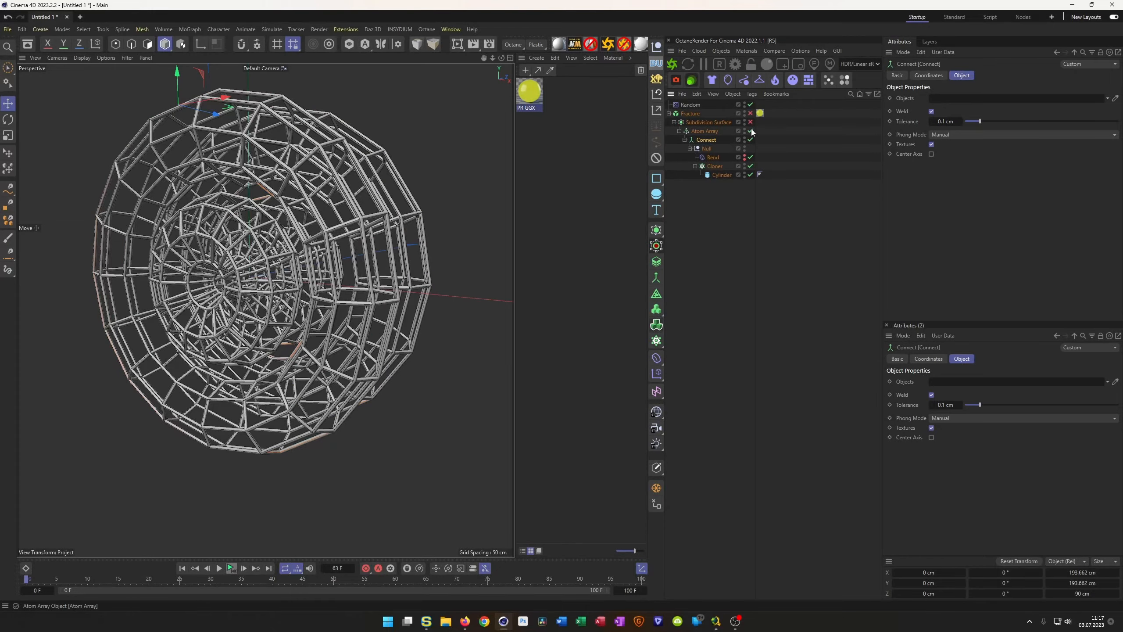
pyautogui.moveTo(351, 263)
pyautogui.keyDown('alt'); pyautogui.mouseDown()
pyautogui.moveTo(383, 264)
pyautogui.moveTo(343, 262)
pyautogui.mouseUp(); pyautogui.keyUp('alt')
pyautogui.click(230, 569)
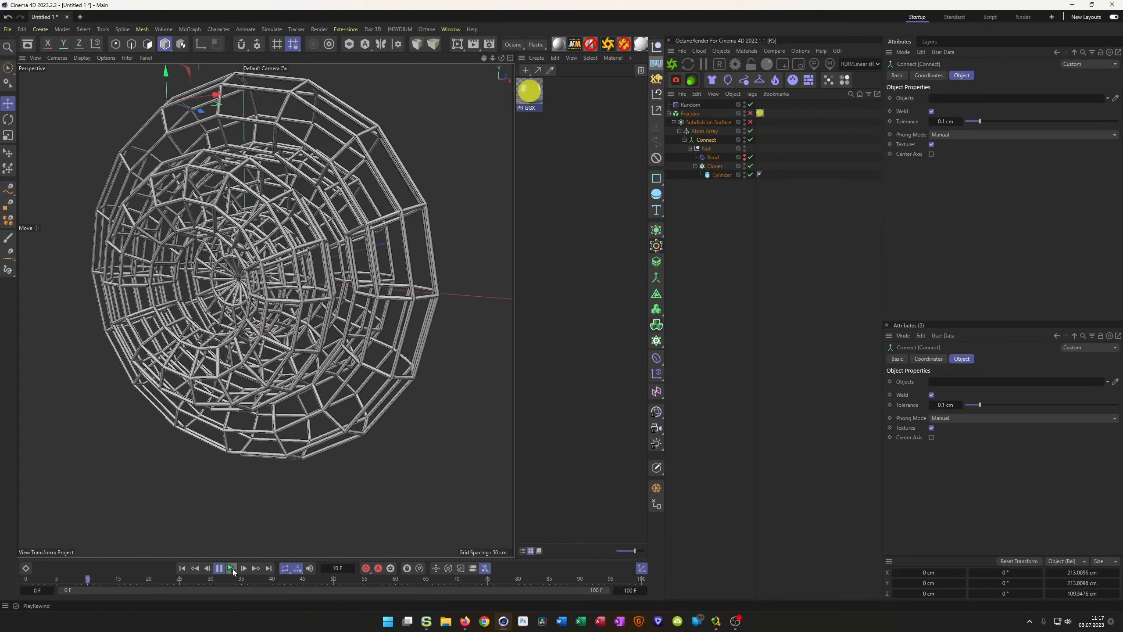
pyautogui.click(232, 569)
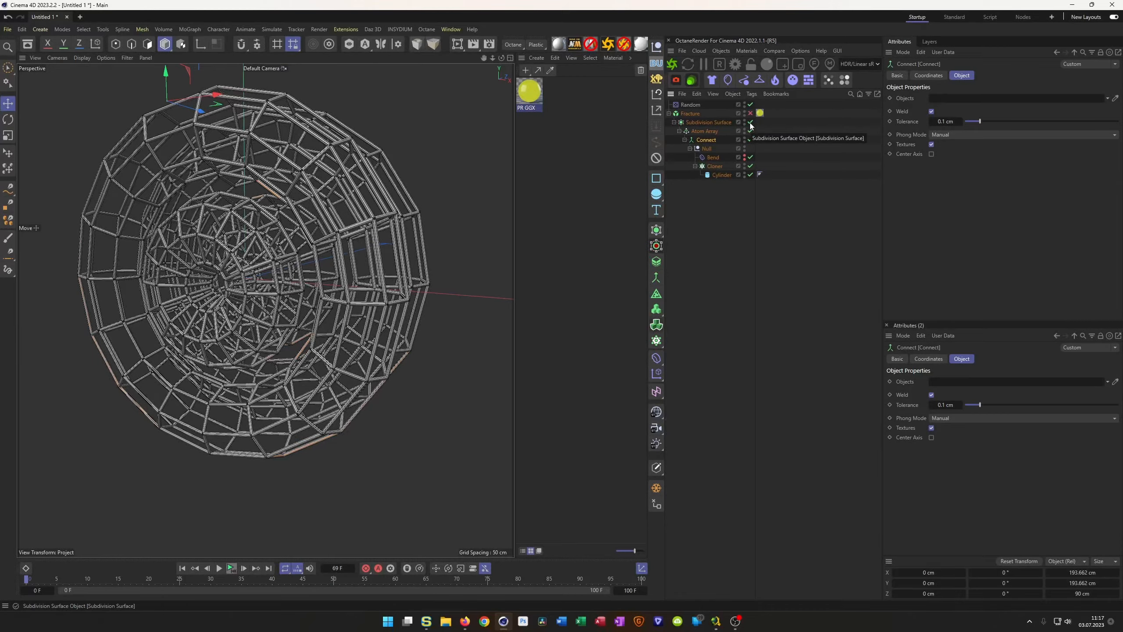
# Inspect the subdivided Atom Array struts up close, and disable the Subdivision Surface.
pyautogui.keyDown('alt'); pyautogui.moveTo(290, 103); pyautogui.dragTo(357, 101, button='right'); pyautogui.keyUp('alt')
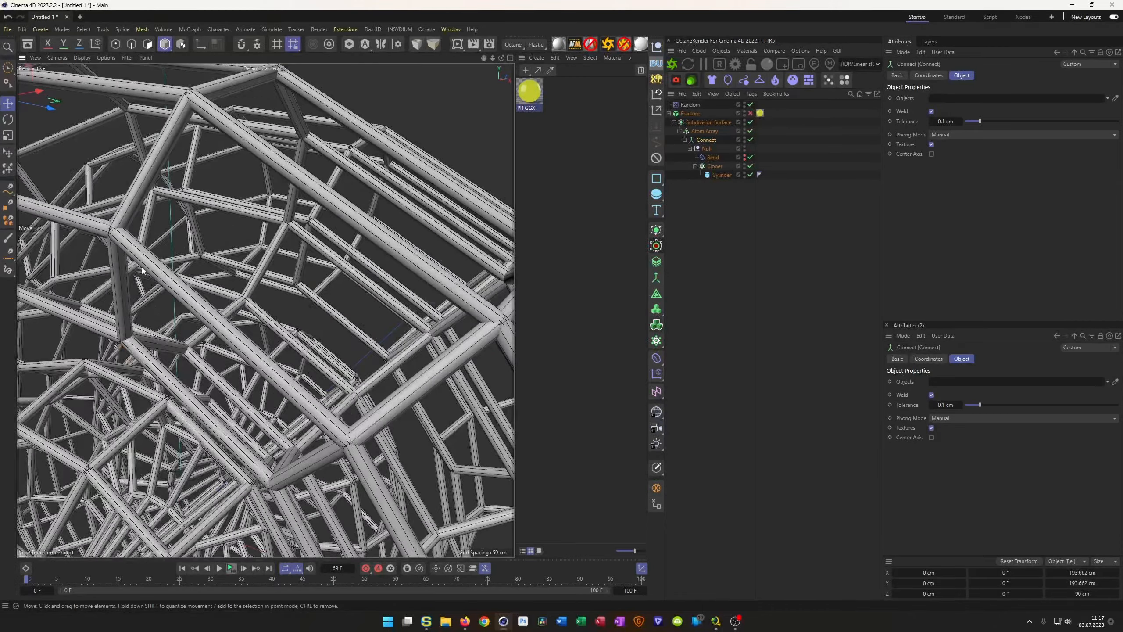
pyautogui.keyDown('alt'); pyautogui.moveTo(256, 337); pyautogui.dragTo(151, 387, button='right'); pyautogui.keyUp('alt')
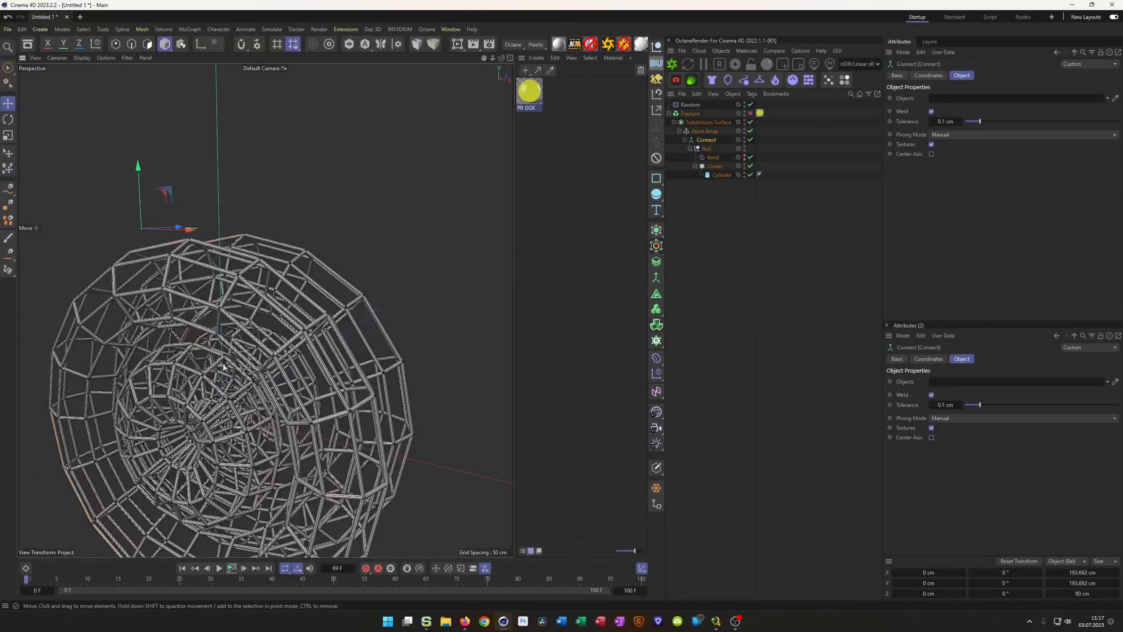
pyautogui.keyDown('alt'); pyautogui.moveTo(241, 367); pyautogui.dragTo(267, 272, button='middle'); pyautogui.keyUp('alt')
pyautogui.keyDown('alt'); pyautogui.moveTo(266, 273); pyautogui.dragTo(277, 274); pyautogui.keyUp('alt')
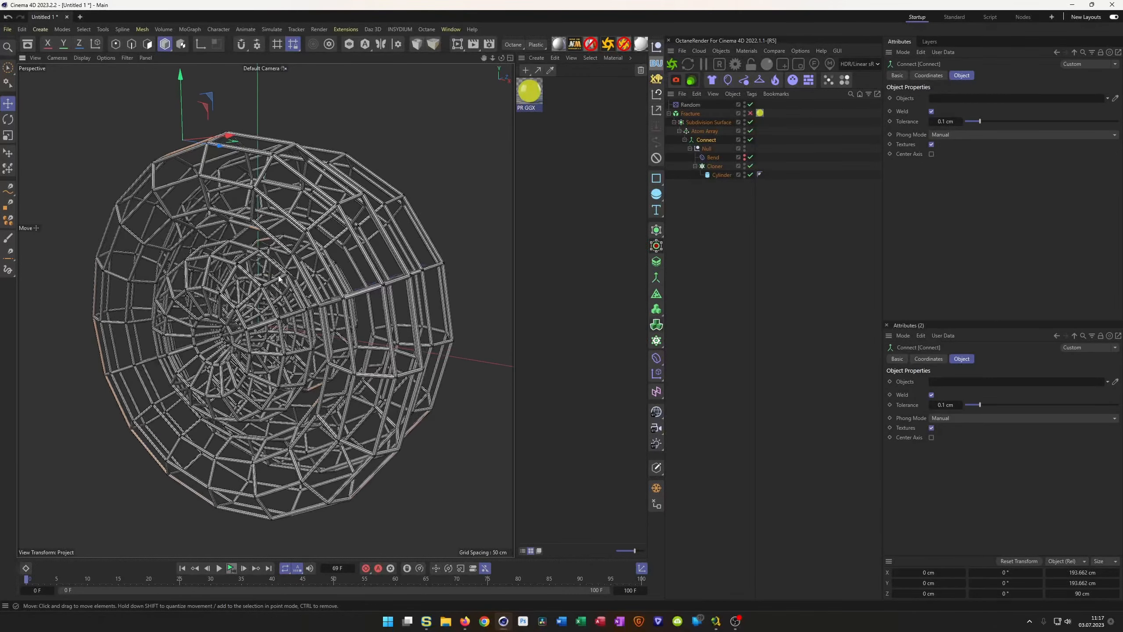
pyautogui.click(751, 122)
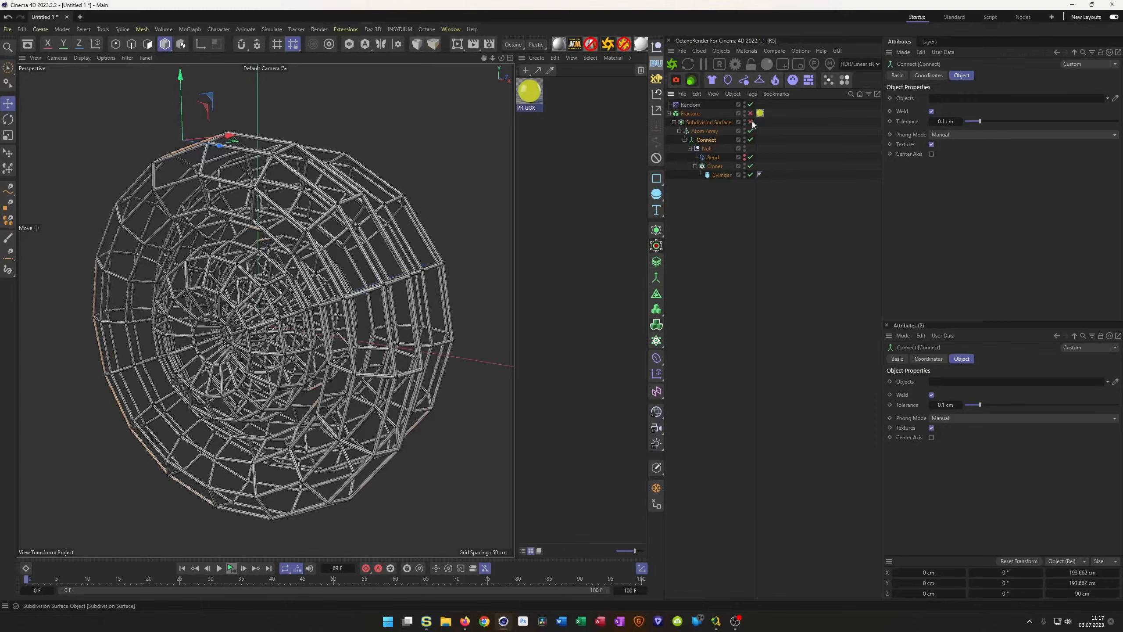
# Wrap the Atom Array in a Volume Builder and a Volume Mesher, with the voxel size set to 1 cm.
pyautogui.click(704, 131)
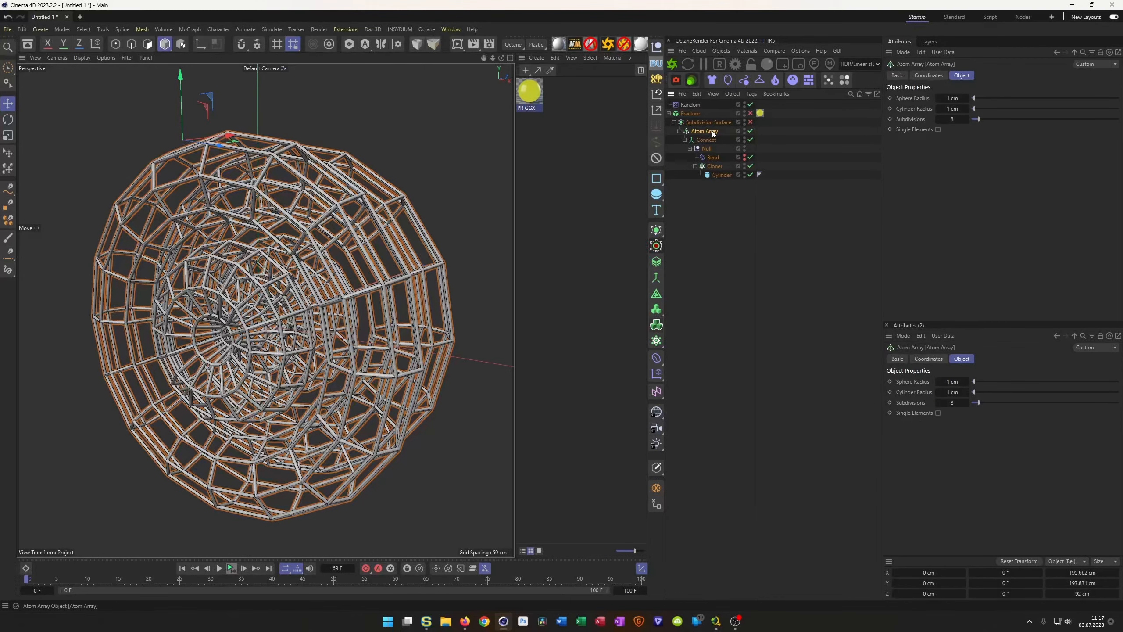
pyautogui.keyDown('alt'); pyautogui.click(659, 312); pyautogui.keyUp('alt')
pyautogui.keyDown('alt'); pyautogui.click(661, 327); pyautogui.keyUp('alt')
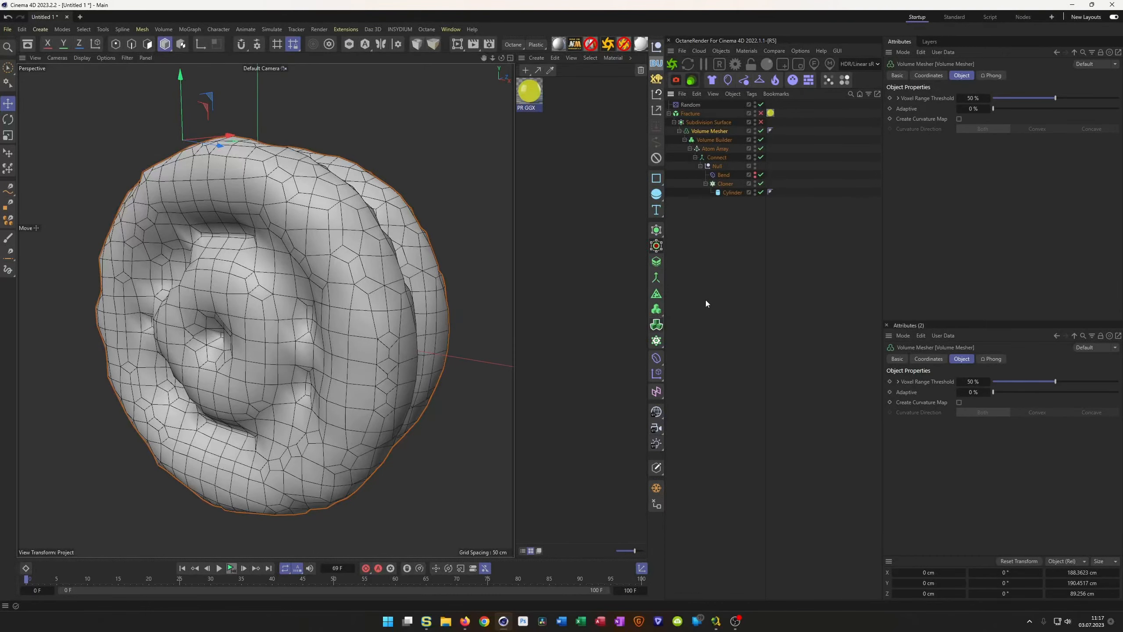
pyautogui.click(730, 140)
pyautogui.doubleClick(945, 108)
pyautogui.write('1')
pyautogui.press('Return')
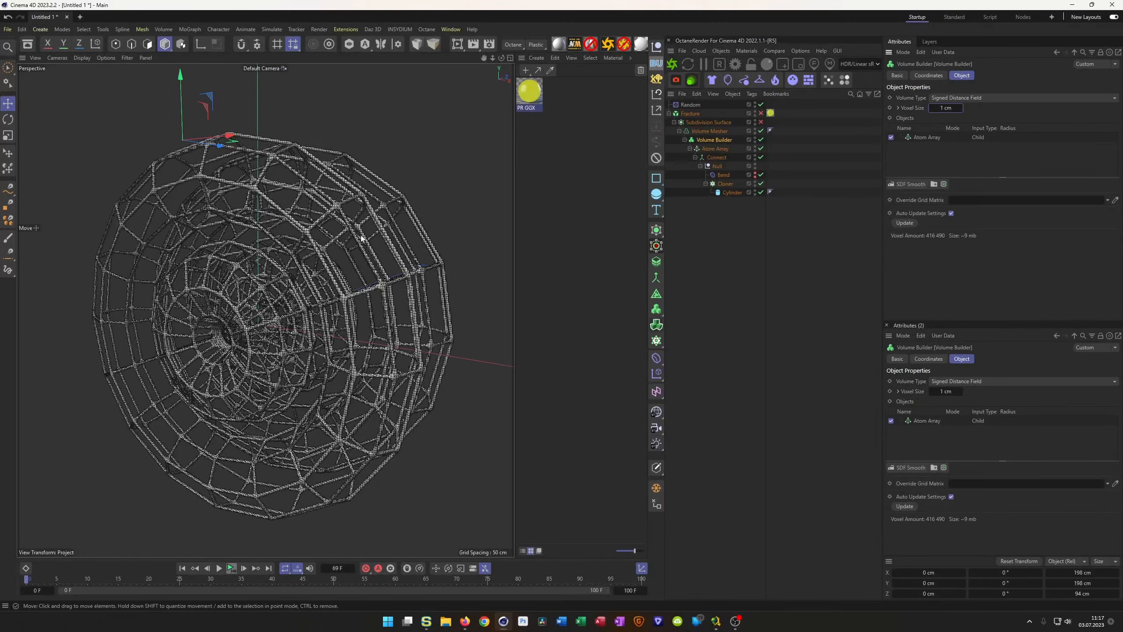
# Set the Atom Array's sphere radius and cylinder radius to 2 cm each.
pyautogui.scroll(8, 294, 178)
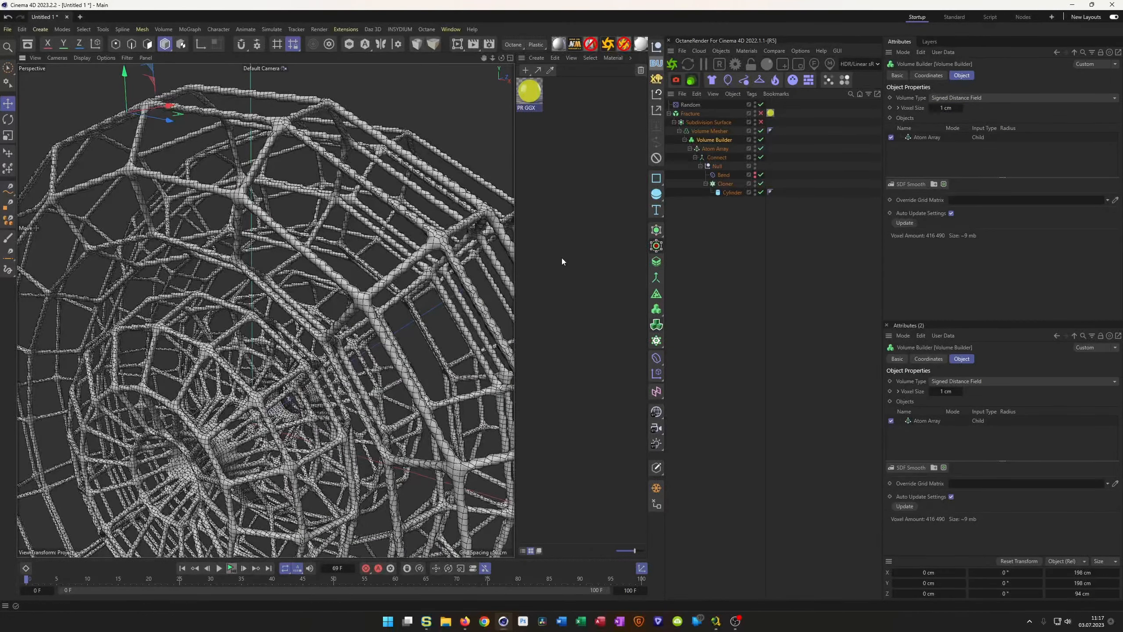
pyautogui.click(926, 137)
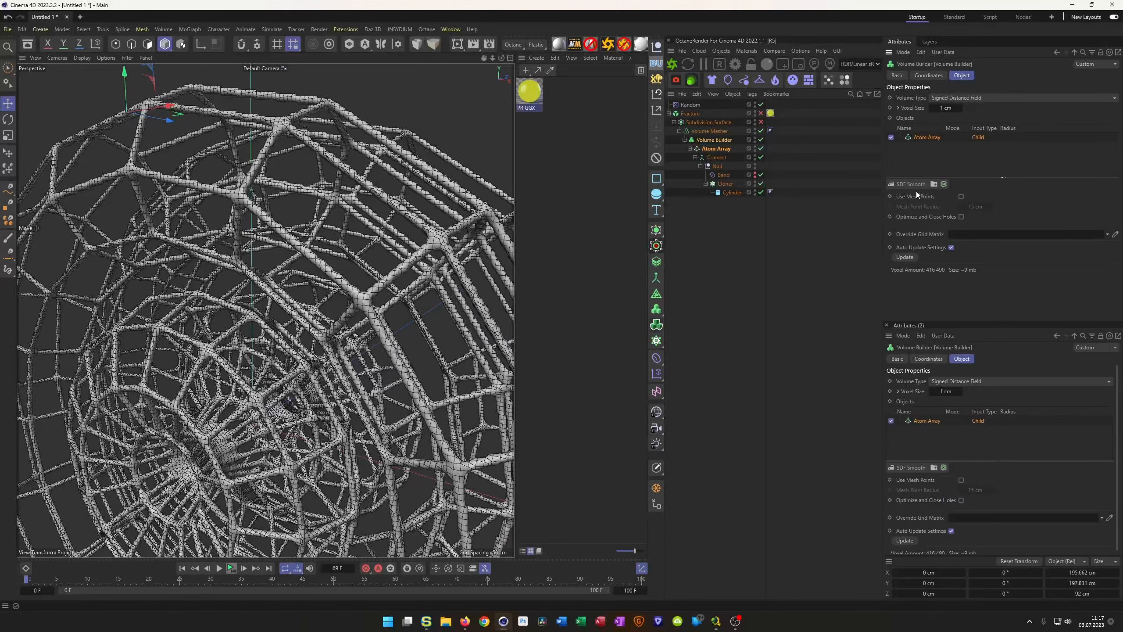
pyautogui.click(716, 148)
pyautogui.click(952, 98)
pyautogui.write('2')
pyautogui.press('Tab')
pyautogui.write('2')
pyautogui.press('Return')
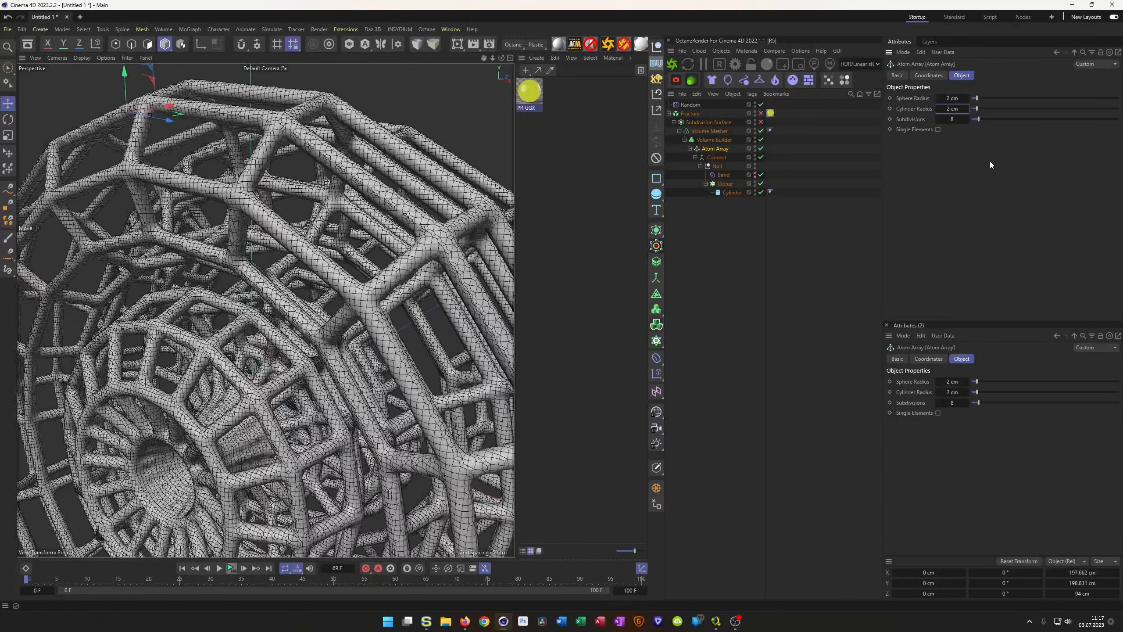
pyautogui.scroll(-5, 487, 250)
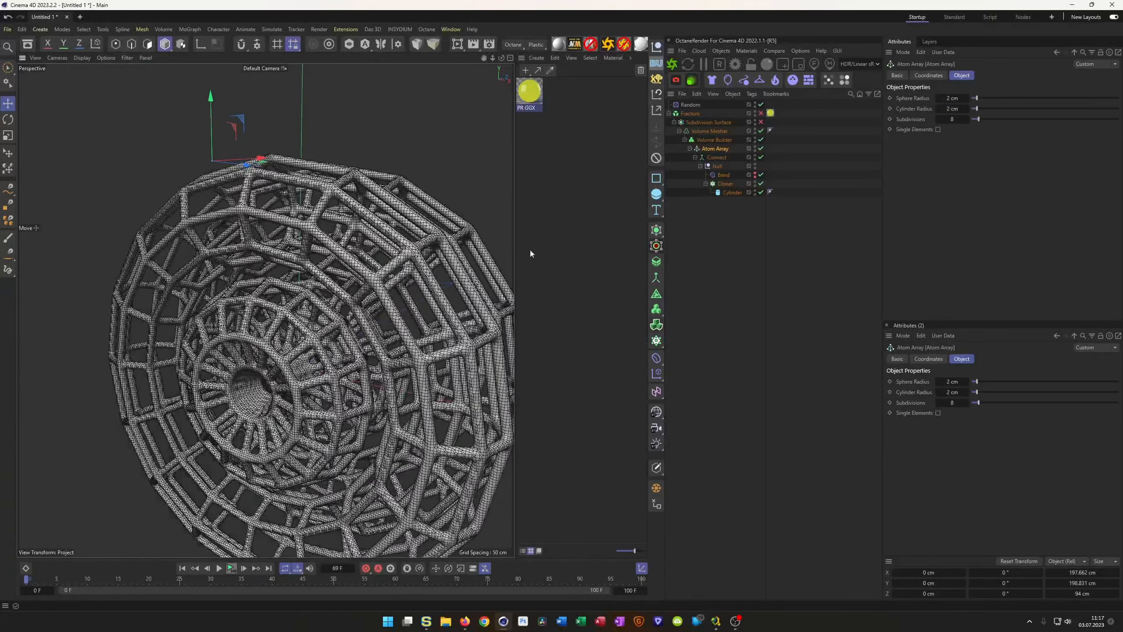
# Add an SDF Smooth filter to the Volume Builder with a voxel distance of 1.
pyautogui.click(708, 123)
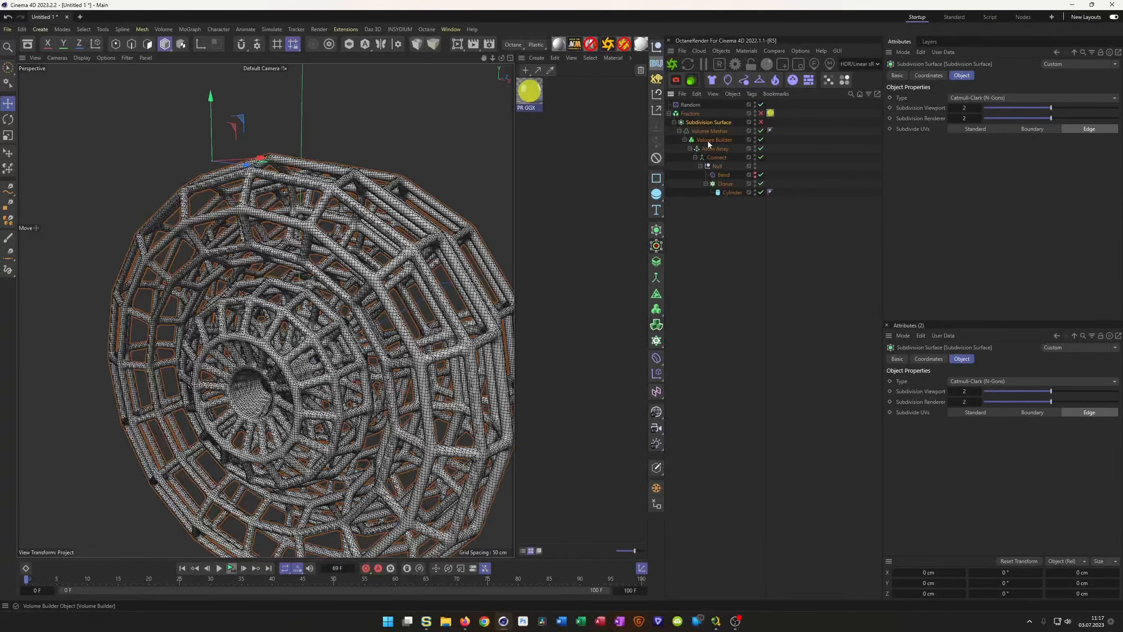
pyautogui.click(710, 141)
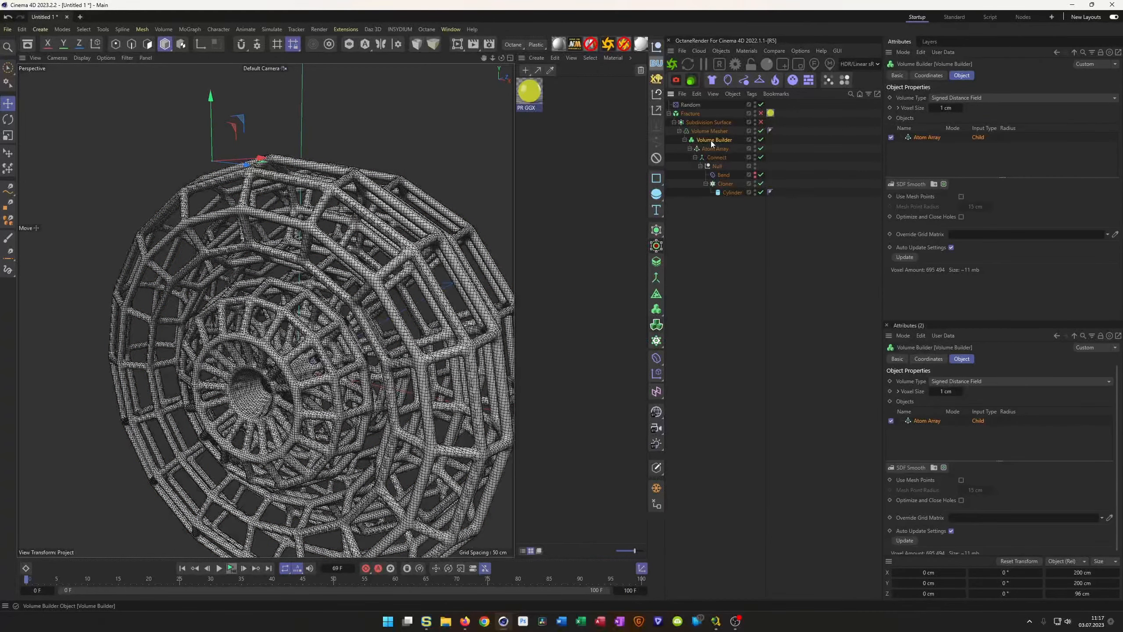
pyautogui.click(906, 185)
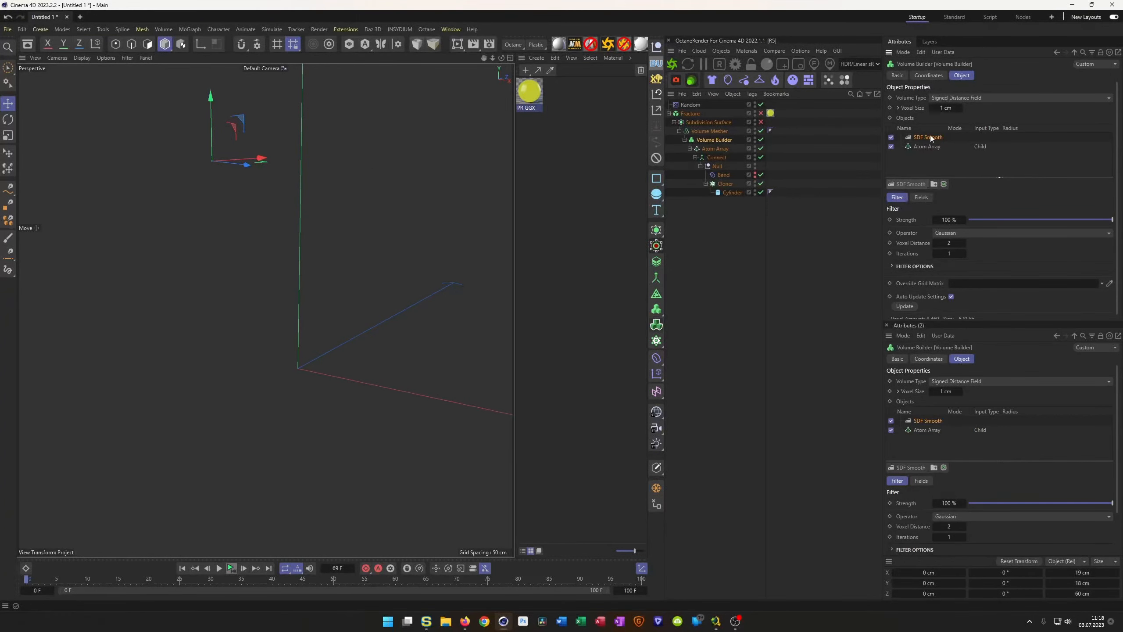
pyautogui.click(942, 241)
pyautogui.write('1')
pyautogui.press('Return')
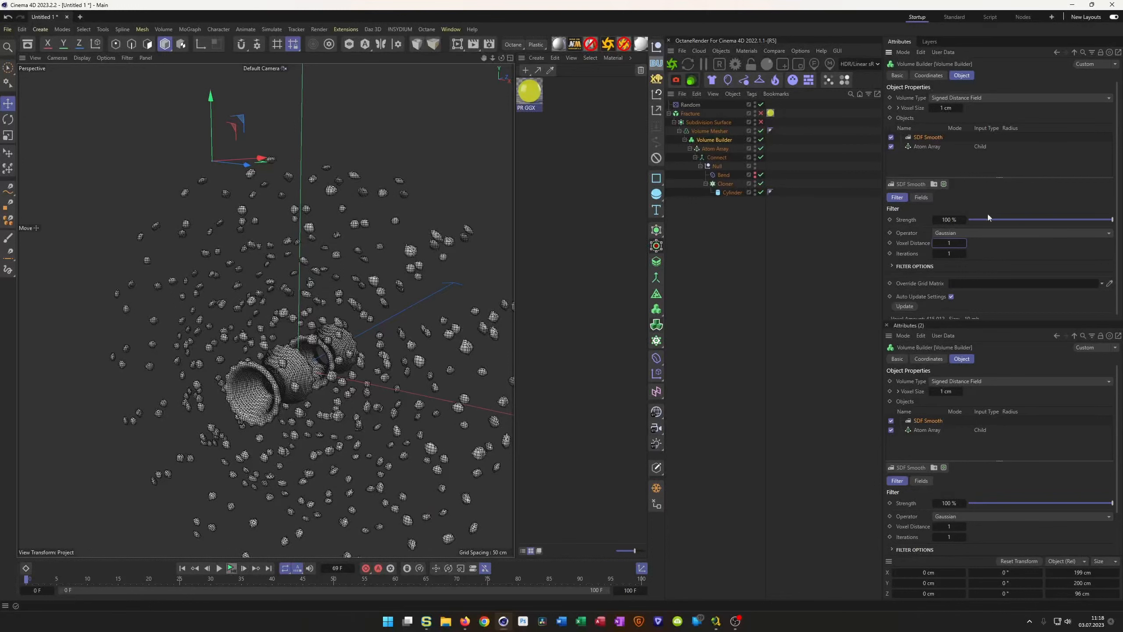
# Add an SDF Dilate and Erode filter between SDF Smooth and the Atom Array, with a 2 cm offset.
pyautogui.click(919, 146)
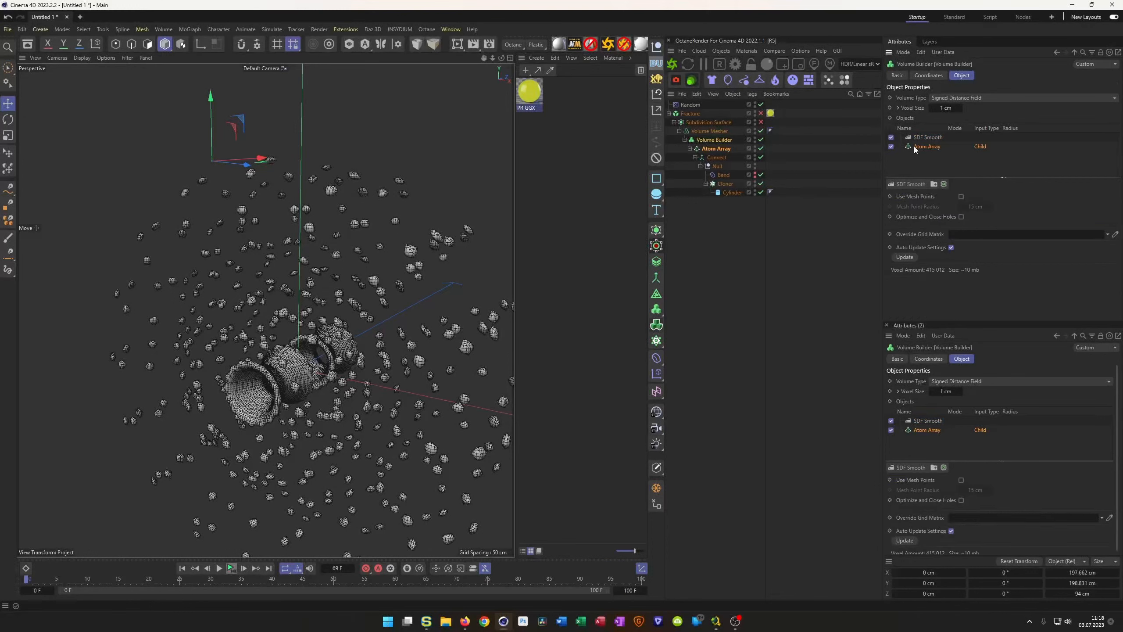
pyautogui.click(911, 185)
pyautogui.click(914, 202)
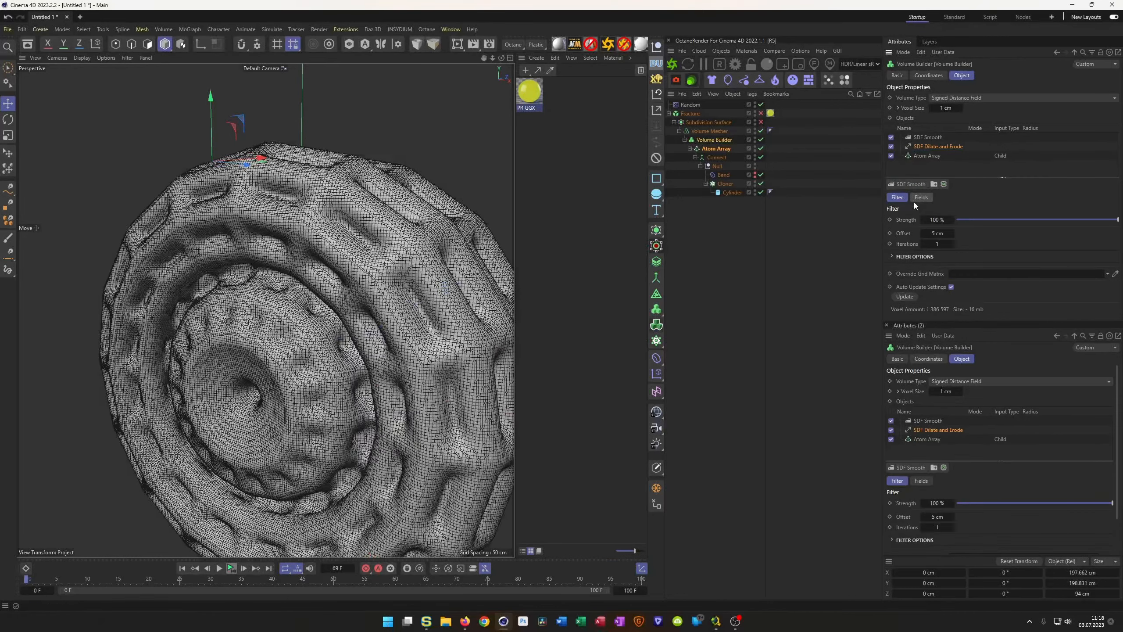
pyautogui.click(934, 237)
pyautogui.write('2')
pyautogui.press('Return')
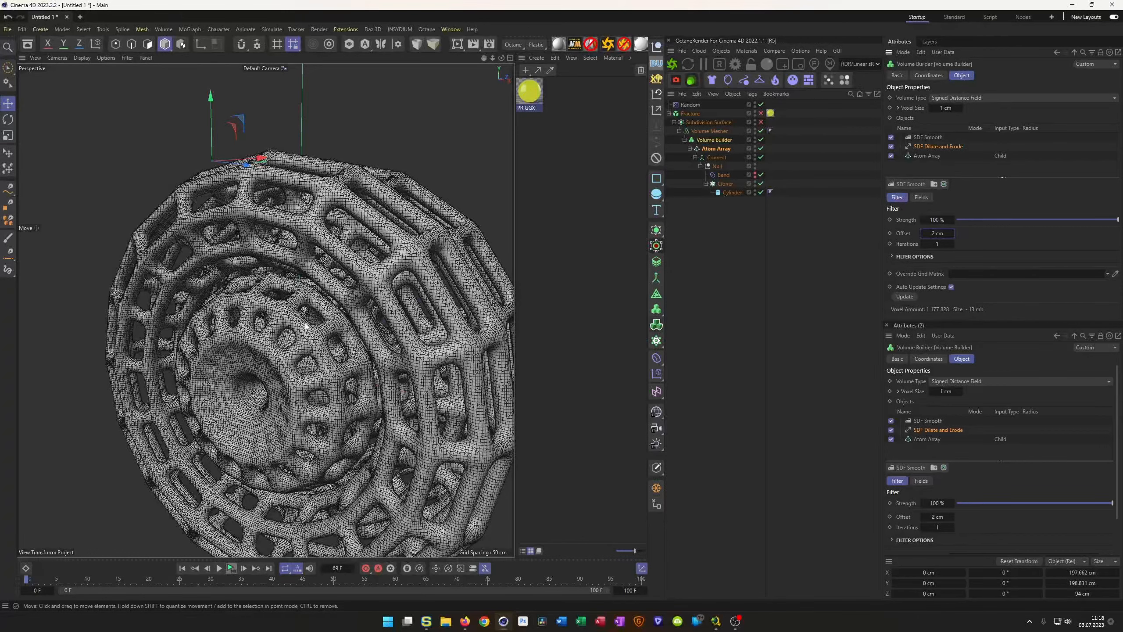
# Add a Smoothing deformer inside the Volume Mesher, trying 20 iterations before setting 50.
pyautogui.click(714, 131)
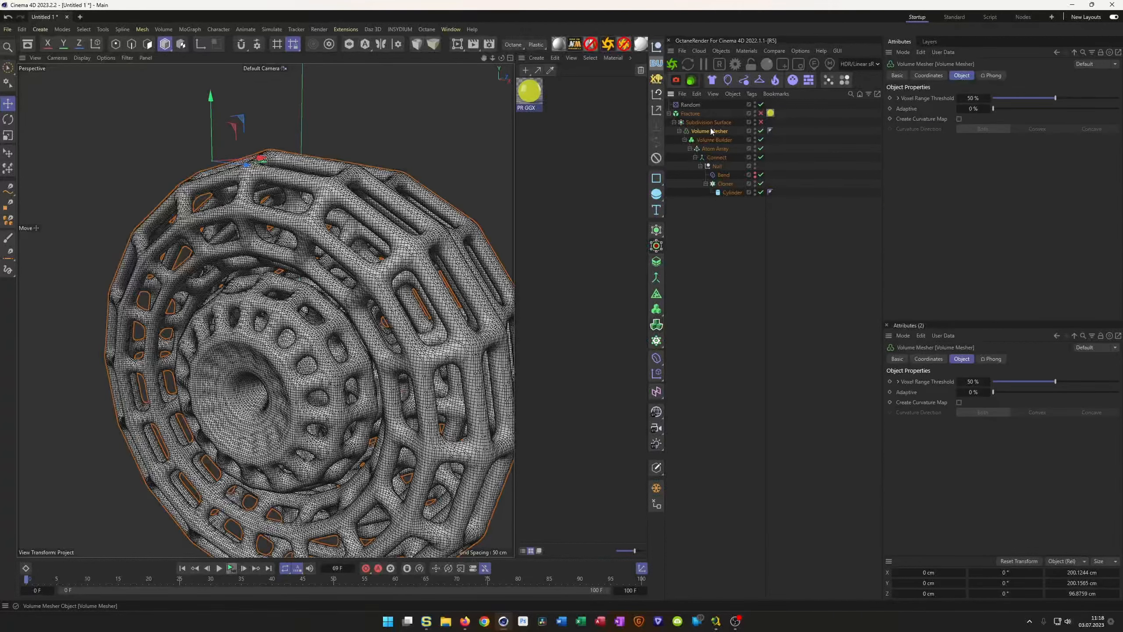
pyautogui.click(656, 358)
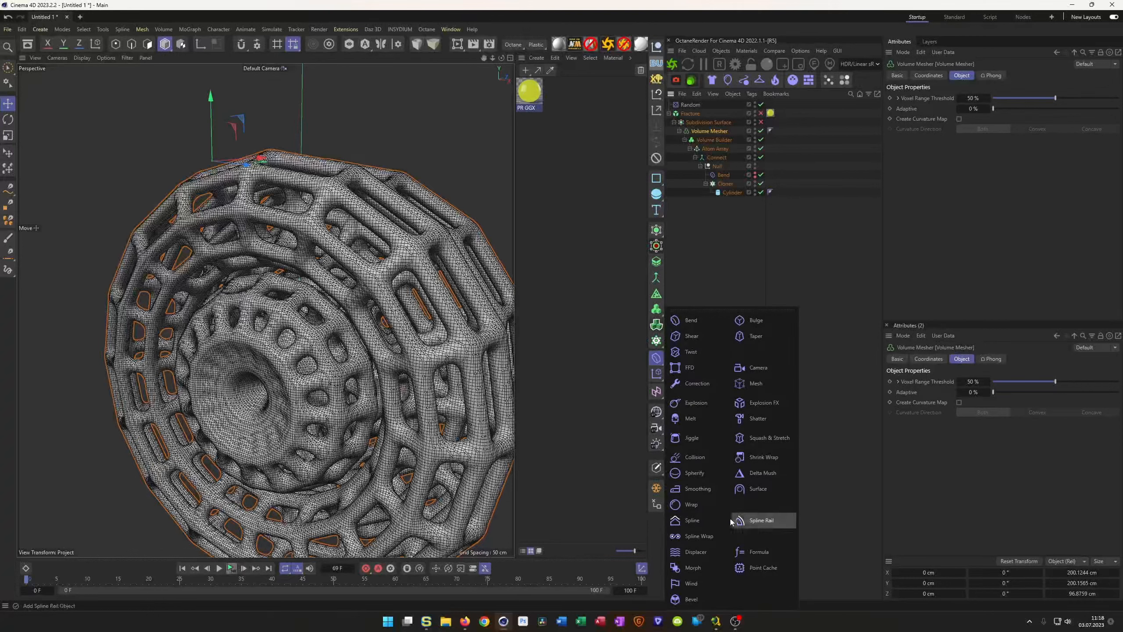
pyautogui.click(700, 489)
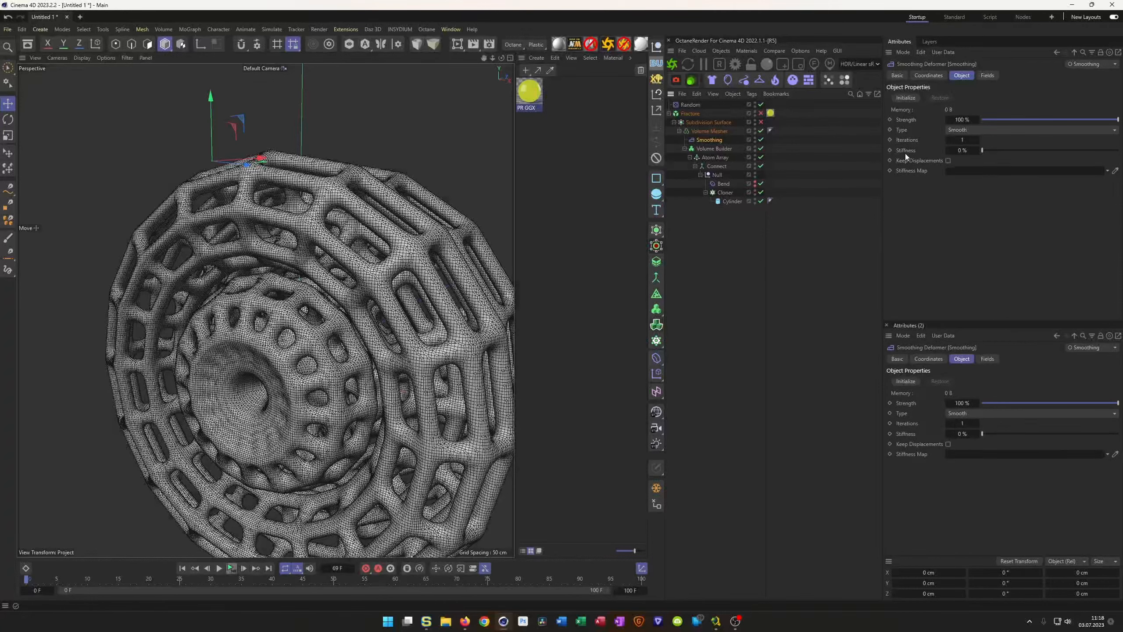
pyautogui.click(951, 141)
pyautogui.write('20')
pyautogui.press('Return')
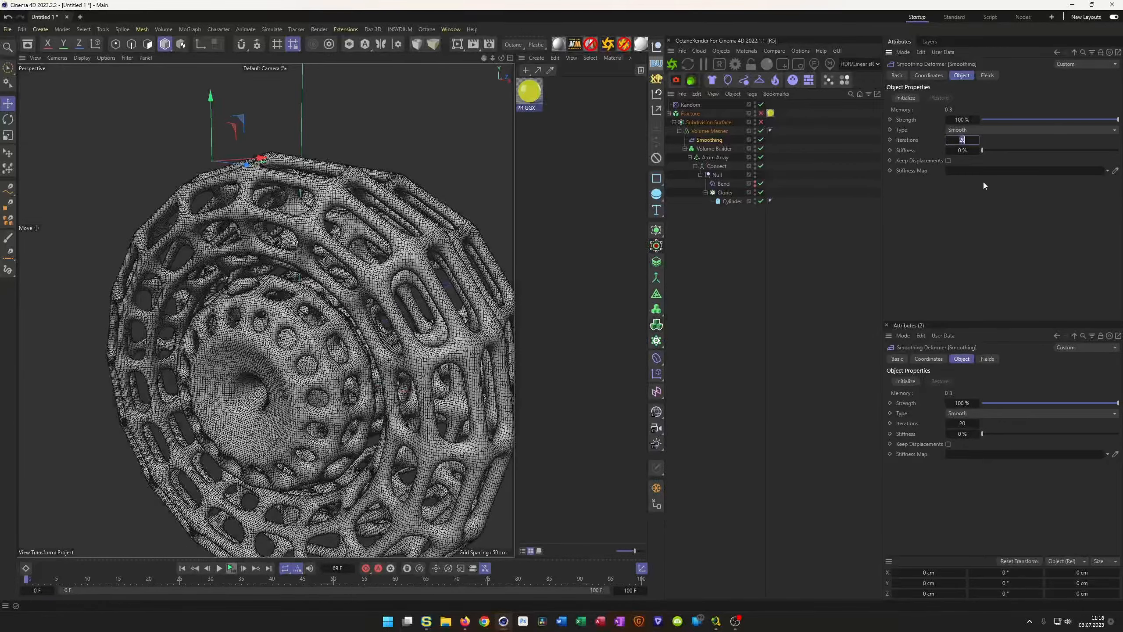
pyautogui.write('50')
pyautogui.press('Return')
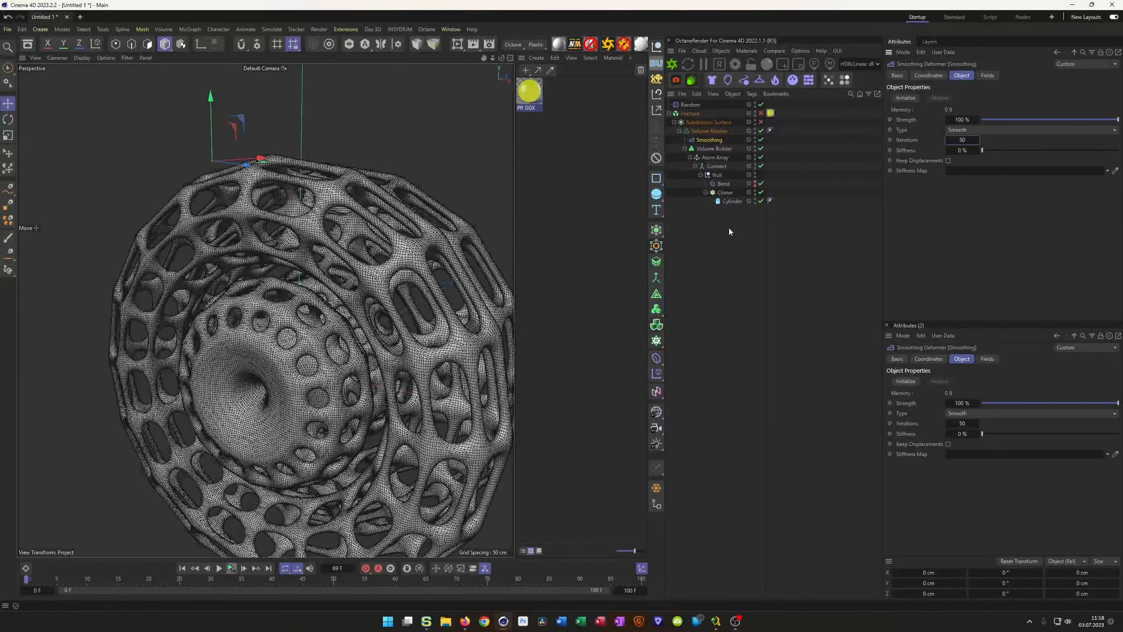
pyautogui.scroll(2, 304, 323)
pyautogui.keyDown('alt'); pyautogui.moveTo(304, 323); pyautogui.dragTo(270, 327); pyautogui.keyUp('alt')
pyautogui.scroll(-3, 310, 327)
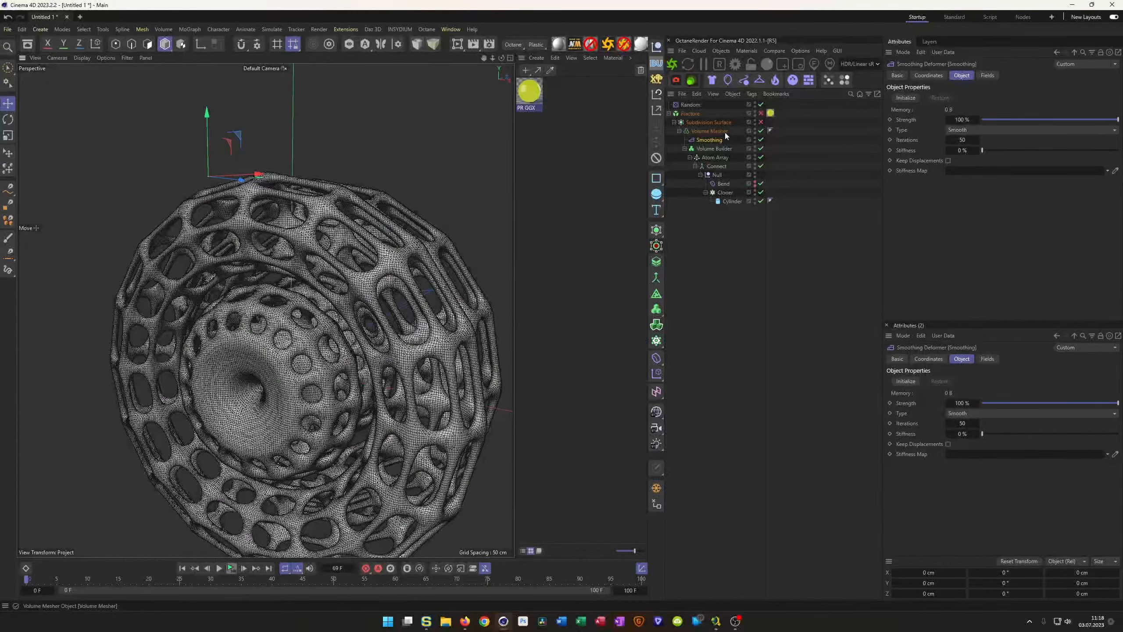
# Disable the Volume Builder's SDF Dilate and Erode and SDF Smooth filters and inspect the thinner mesh from several angles.
pyautogui.click(713, 149)
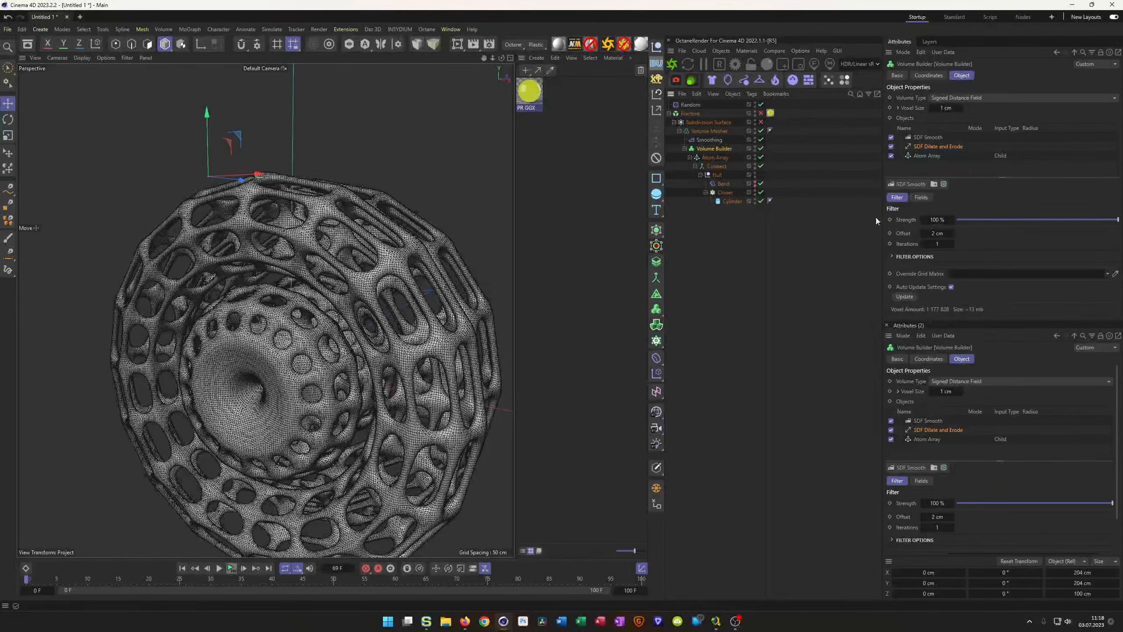
pyautogui.click(891, 147)
pyautogui.click(891, 137)
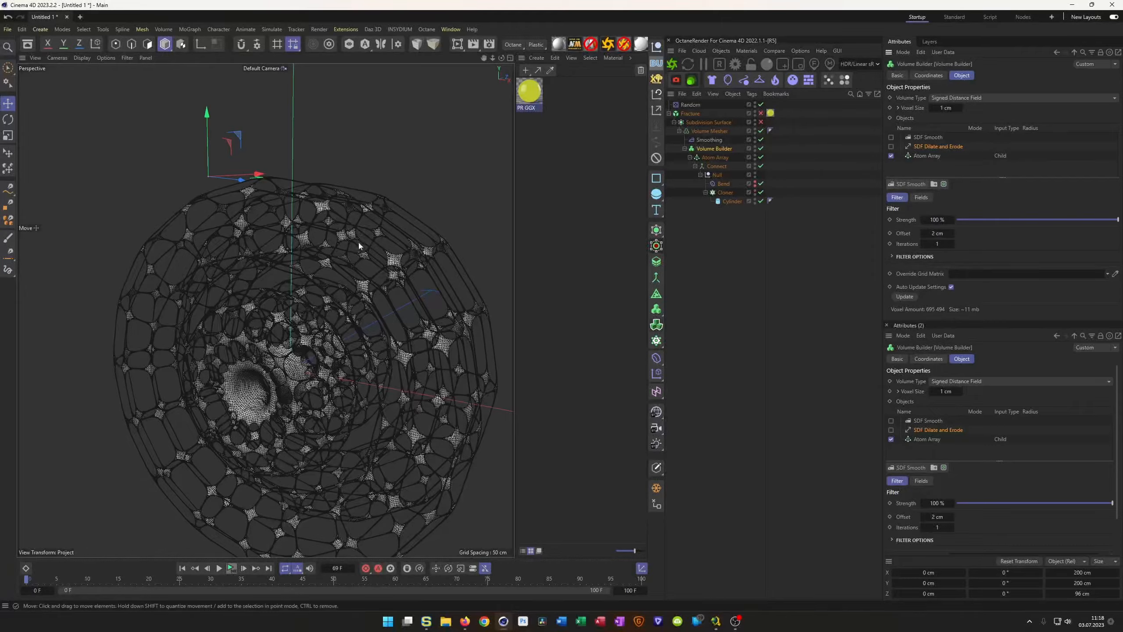
pyautogui.scroll(6, 358, 246)
pyautogui.scroll(-4, 245, 165)
pyautogui.keyDown('alt'); pyautogui.moveTo(241, 205); pyautogui.dragTo(266, 208); pyautogui.keyUp('alt')
pyautogui.scroll(-4, 178, 307)
pyautogui.keyDown('alt'); pyautogui.moveTo(178, 306); pyautogui.dragTo(256, 299); pyautogui.keyUp('alt')
pyautogui.scroll(3, 195, 336)
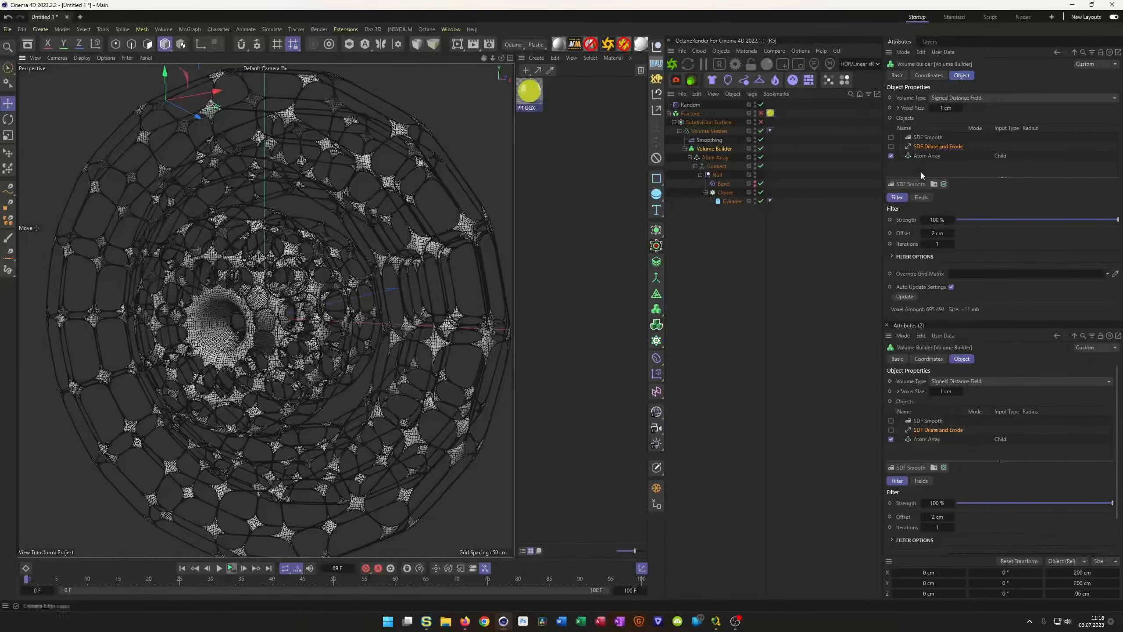
# Re-enable the SDF Dilate and Erode filter and reduce its offset to 1 cm, then to 0.5 cm.
pyautogui.click(891, 146)
pyautogui.click(937, 233)
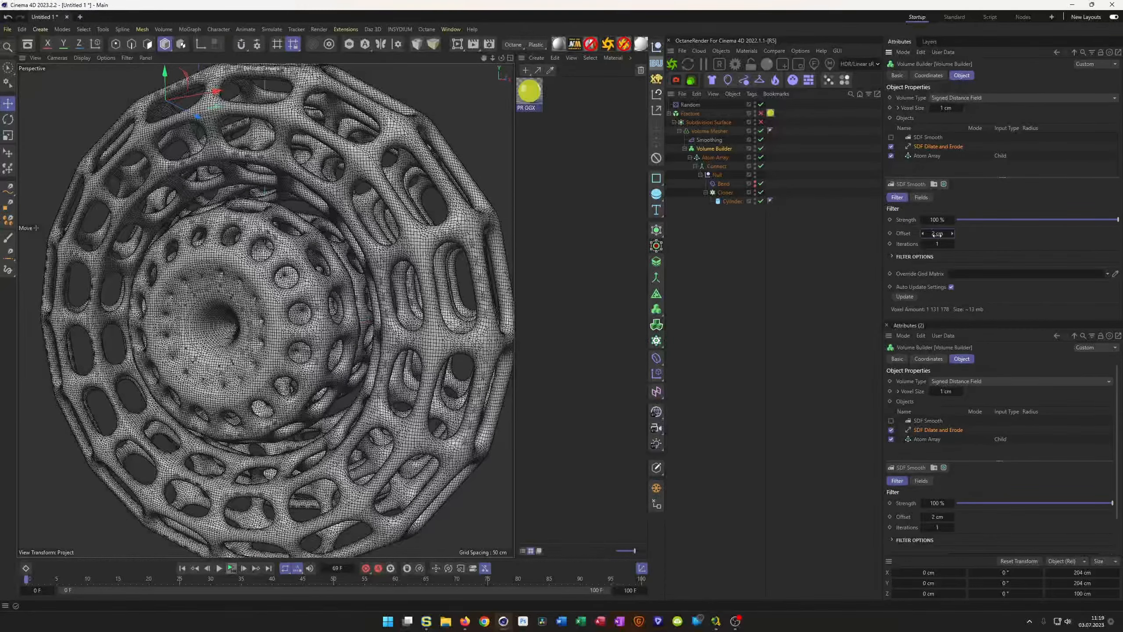
pyautogui.write('1')
pyautogui.press('Return')
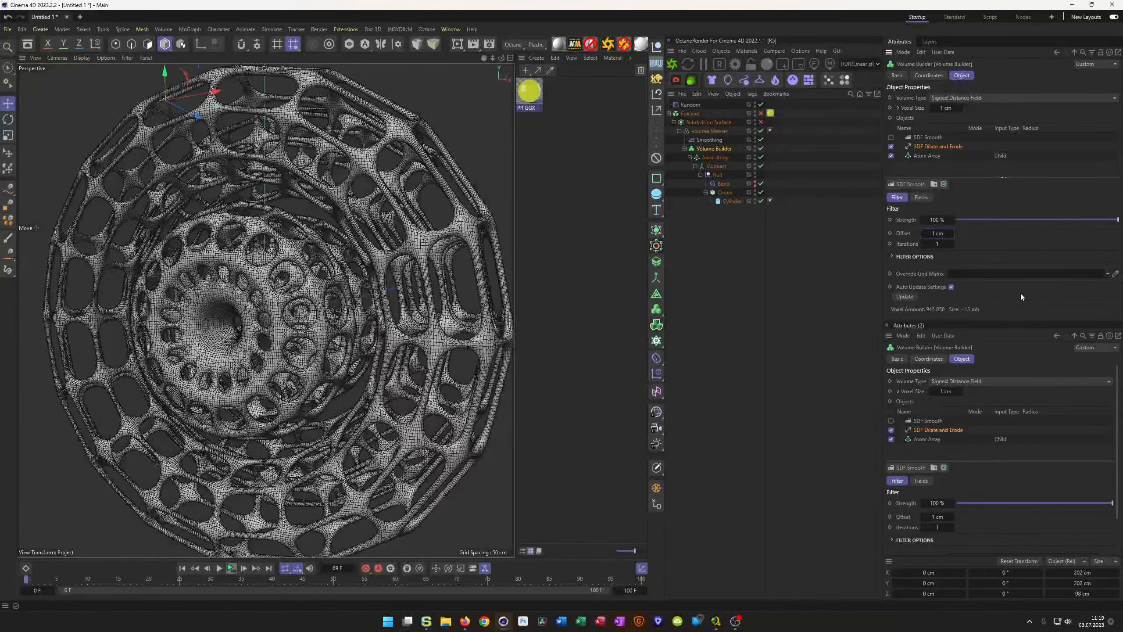
pyautogui.write('0.5')
pyautogui.press('Return')
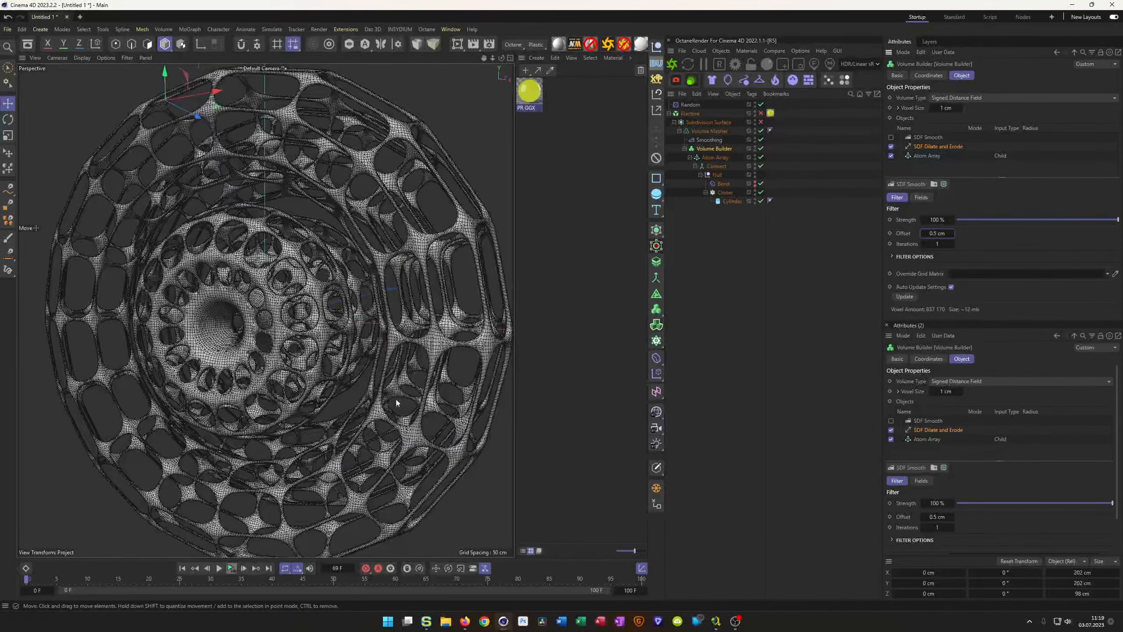
# Play the animation of the smoothed lattice rings, stop it and view the whole object.
pyautogui.click(231, 570)
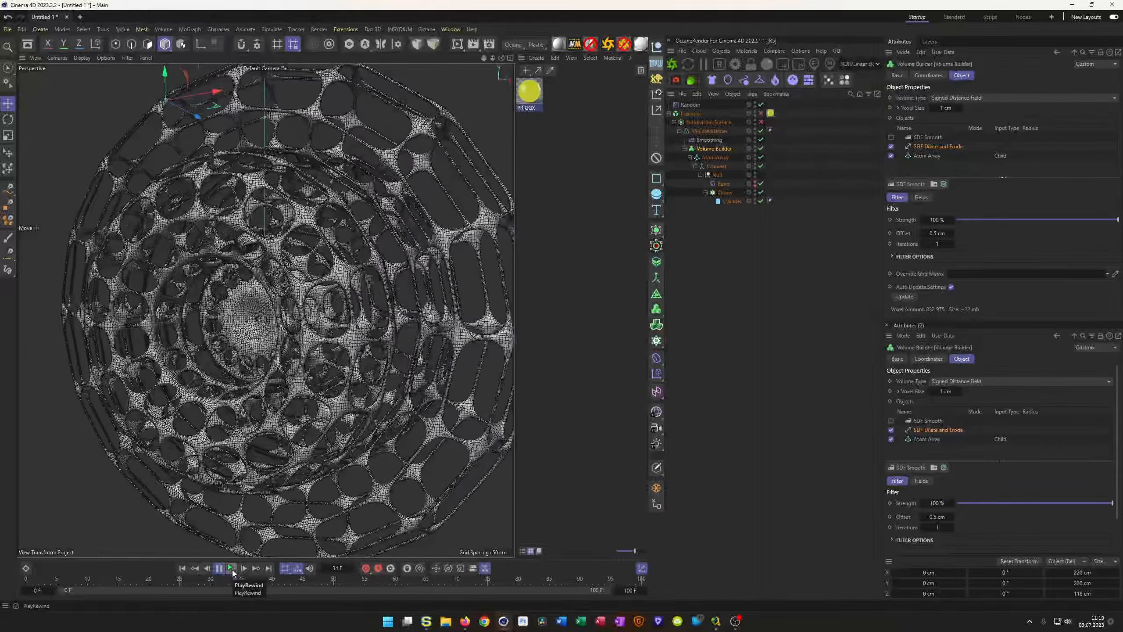
pyautogui.click(232, 570)
pyautogui.scroll(-5, 318, 385)
pyautogui.moveTo(318, 385)
pyautogui.keyDown('alt'); pyautogui.mouseDown()
pyautogui.moveTo(377, 384)
pyautogui.moveTo(336, 391)
pyautogui.mouseUp(); pyautogui.keyUp('alt')
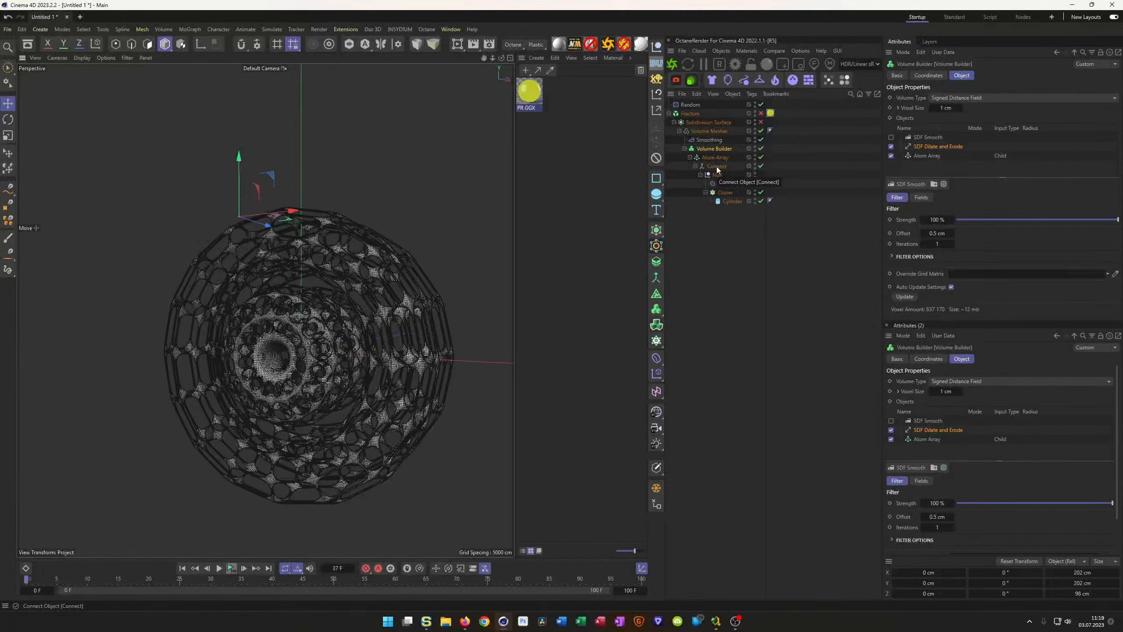
# Take the Connect object out of the Atom Array, delete the Volume Mesher hierarchy and nest Connect under the Subdivision Surface instead.
pyautogui.moveTo(718, 167); pyautogui.dragTo(708, 286)
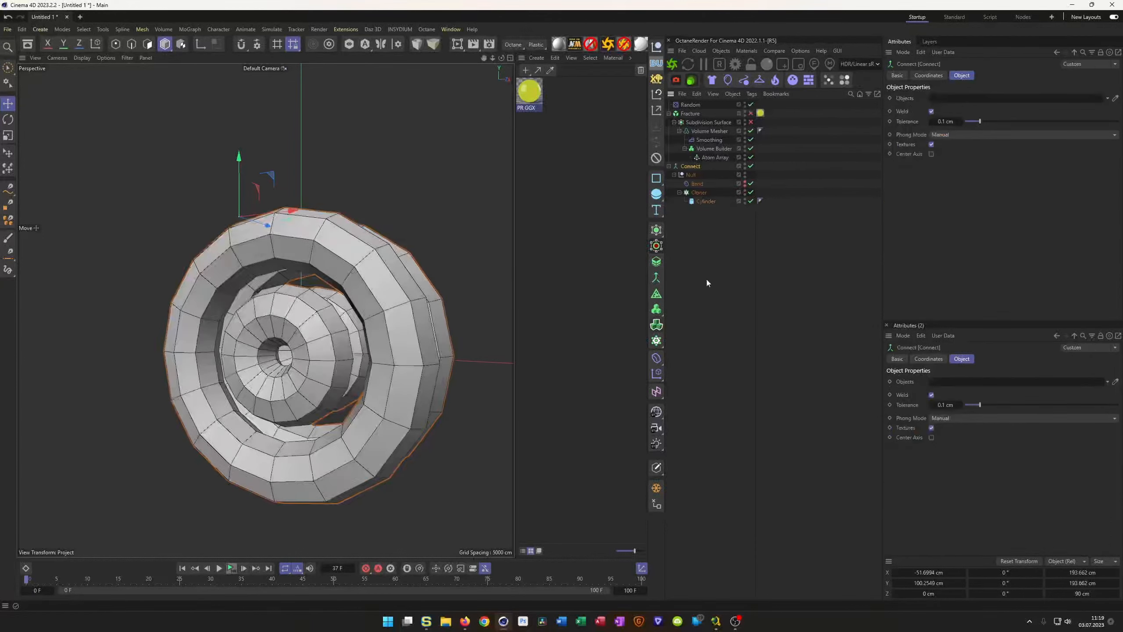
pyautogui.click(696, 119)
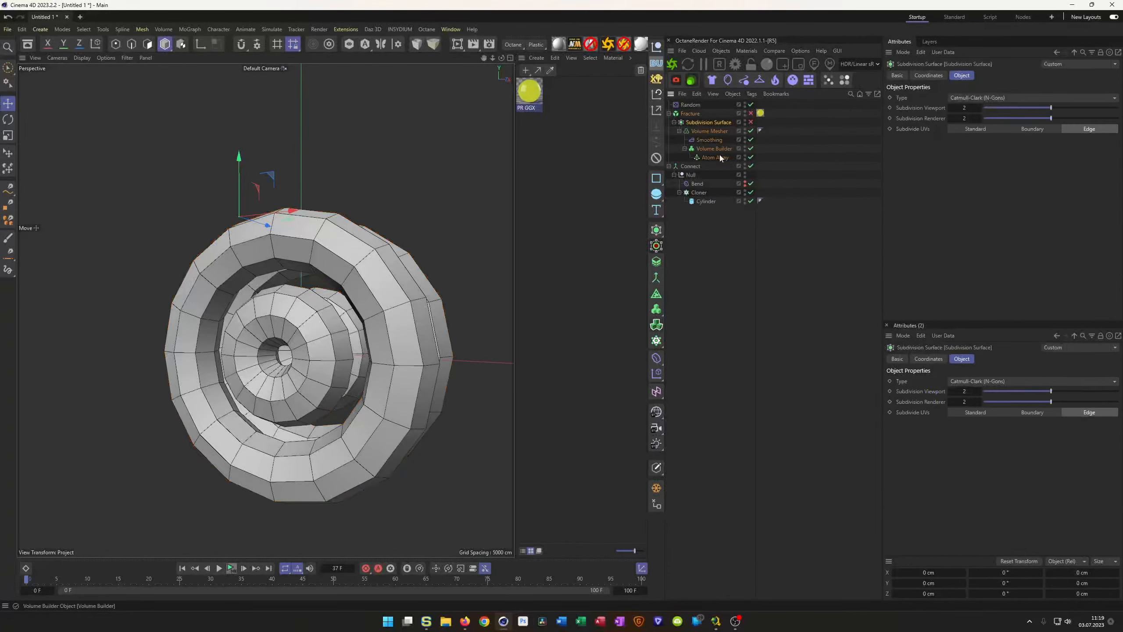
pyautogui.click(702, 131)
pyautogui.press('Delete')
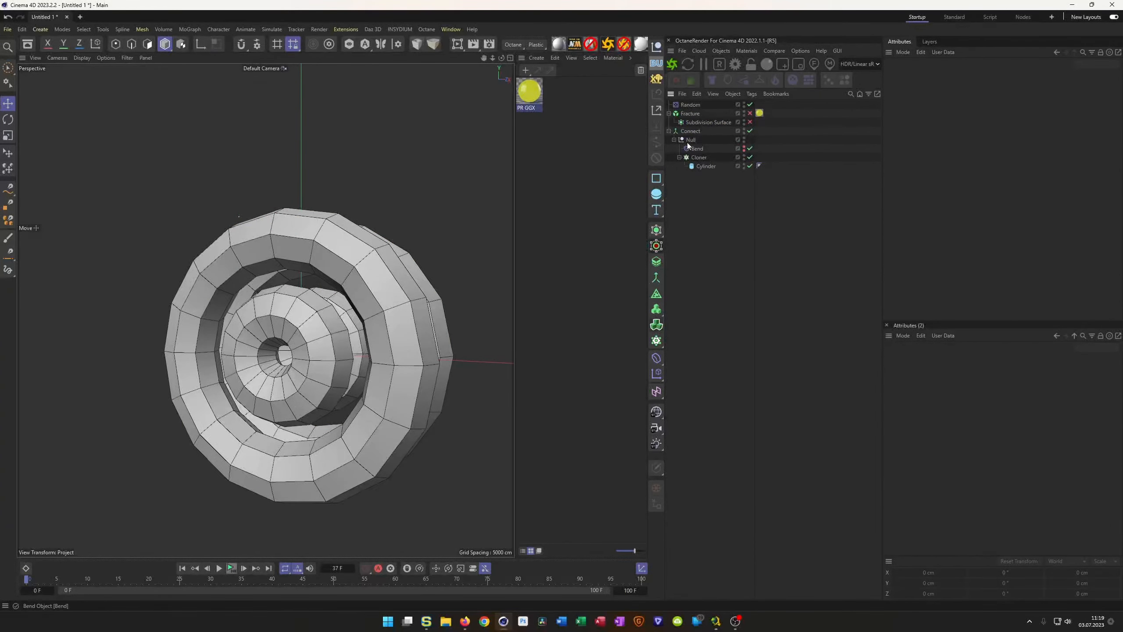
pyautogui.moveTo(700, 127); pyautogui.dragTo(713, 120)
# Enable the Subdivision Surface and Fracture objects to preview the smooth coloured rings.
pyautogui.click(750, 121)
pyautogui.click(750, 113)
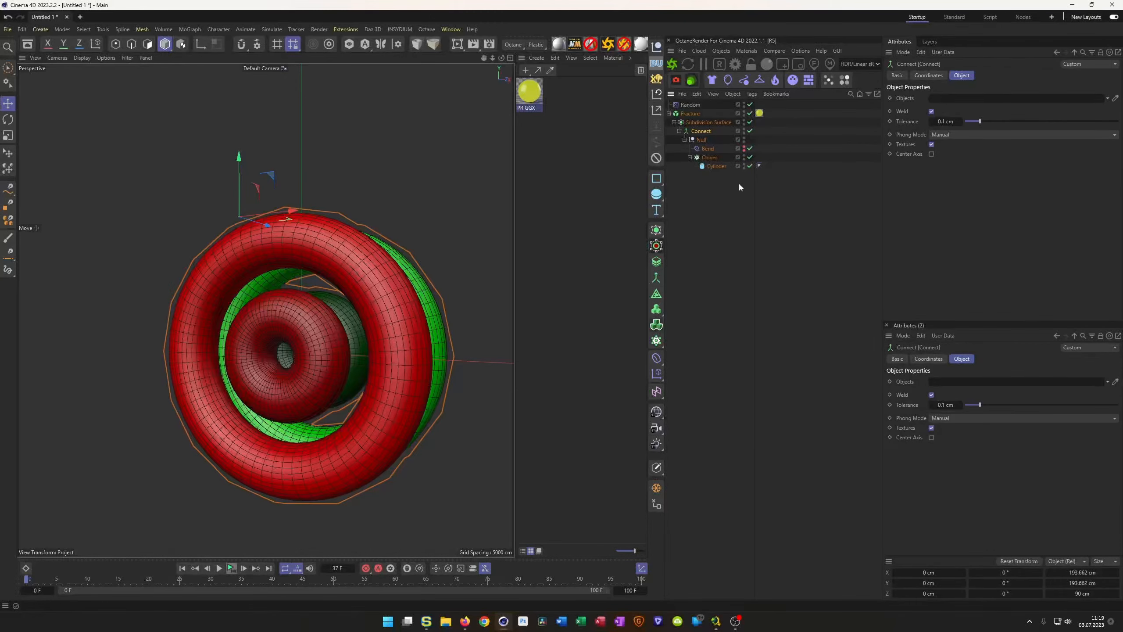
pyautogui.keyDown('alt'); pyautogui.moveTo(297, 294); pyautogui.dragTo(295, 188); pyautogui.keyUp('alt')
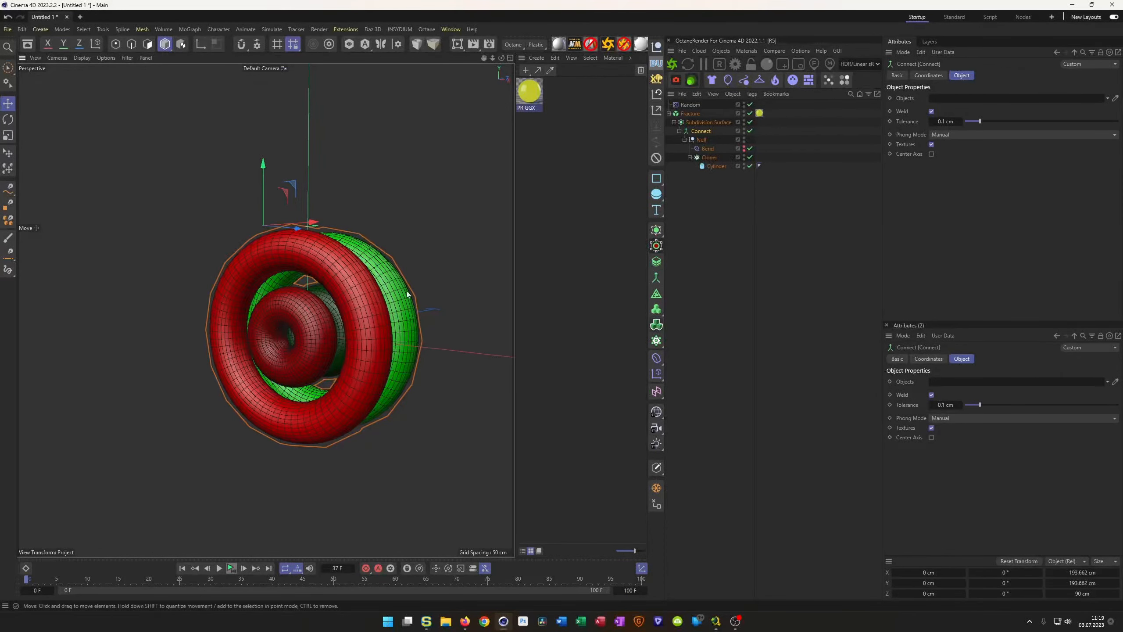
# Disable the Random effector, Fracture and Subdivision Surface and view the faceted rings up close.
pyautogui.click(693, 105)
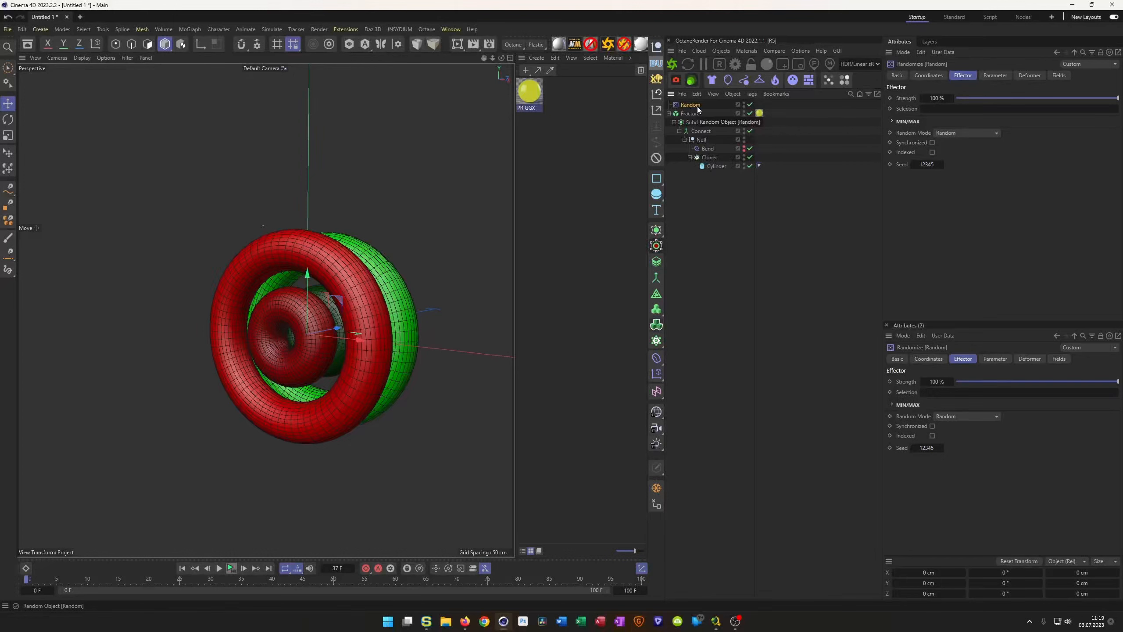
pyautogui.click(750, 105)
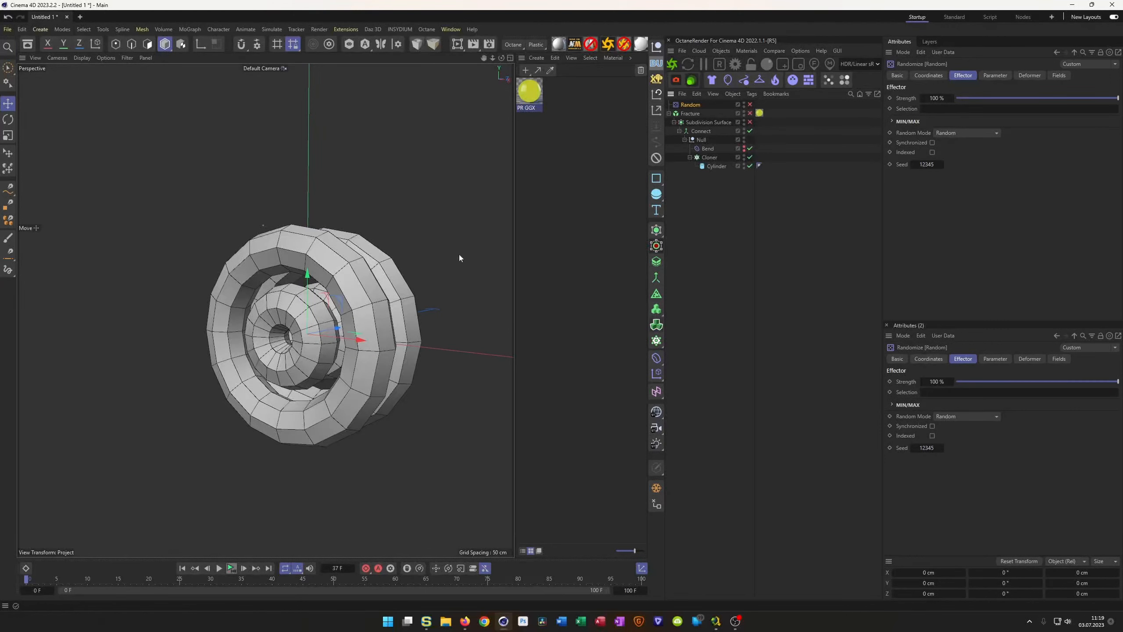
pyautogui.scroll(5, 334, 277)
pyautogui.keyDown('alt'); pyautogui.moveTo(304, 222); pyautogui.dragTo(274, 210); pyautogui.keyUp('alt')
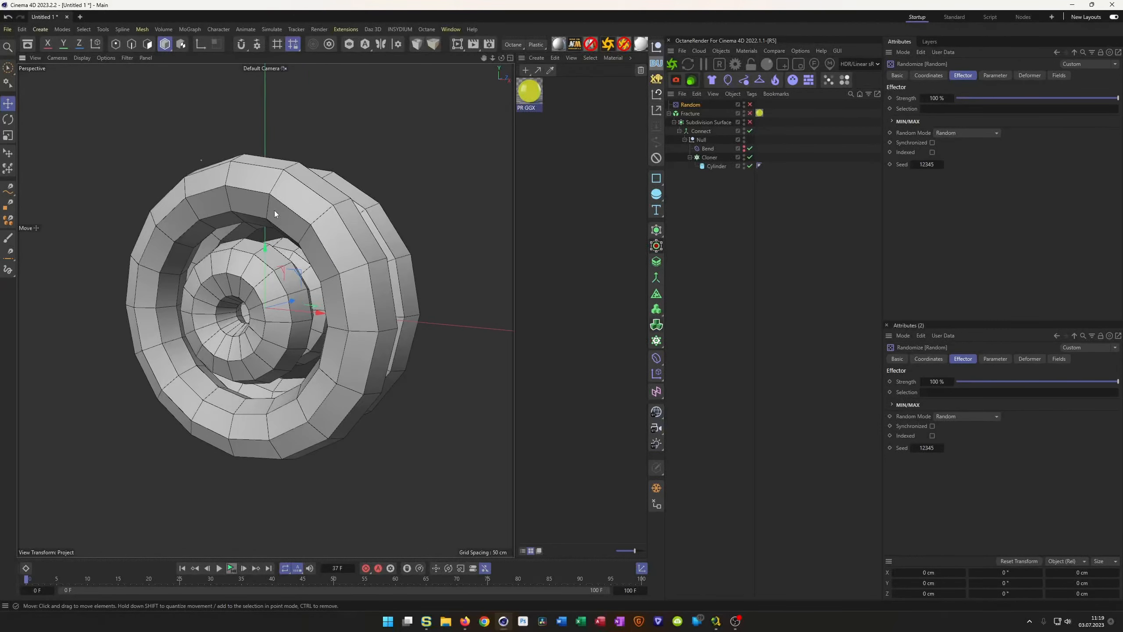
# Add a Bevel deformer inside the Connect object and look closely at the ring edges.
pyautogui.click(703, 133)
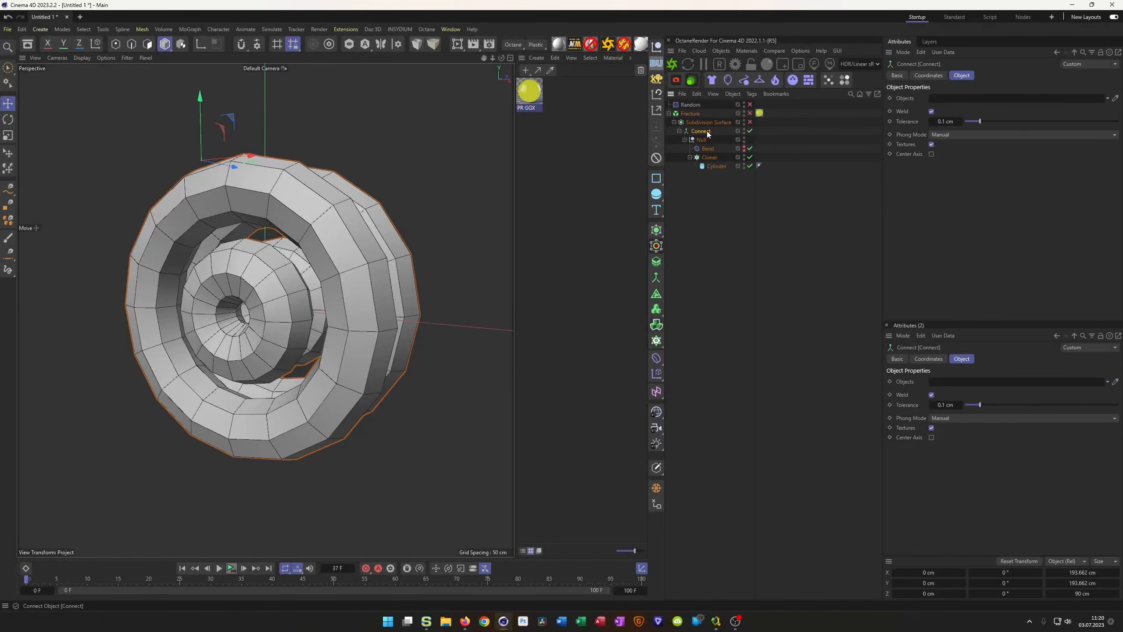
pyautogui.click(657, 358)
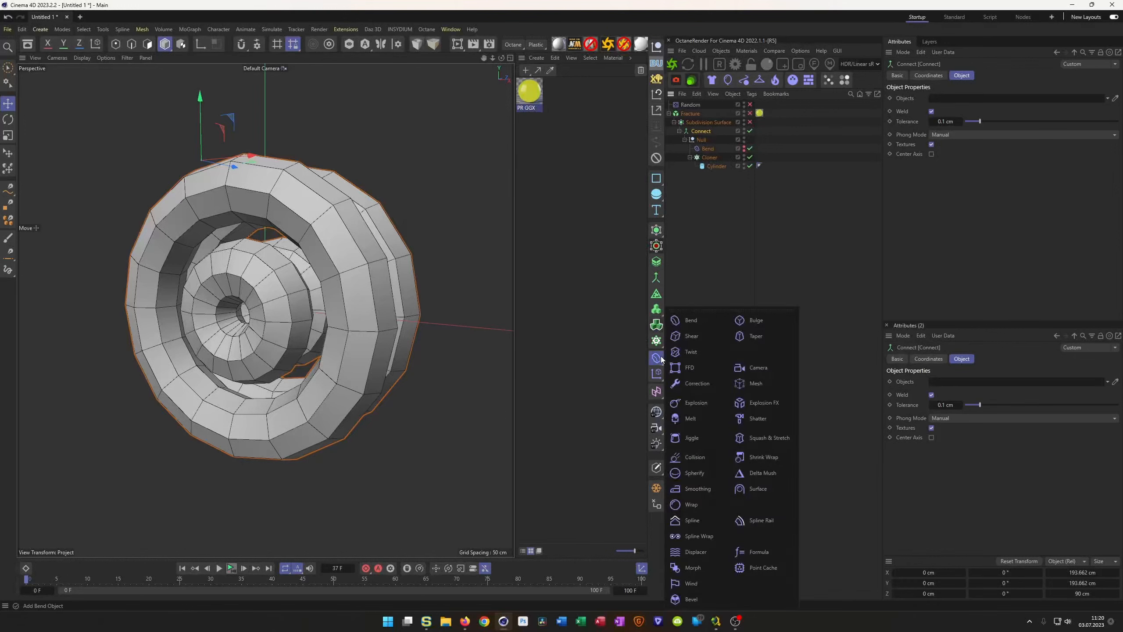
pyautogui.click(692, 599)
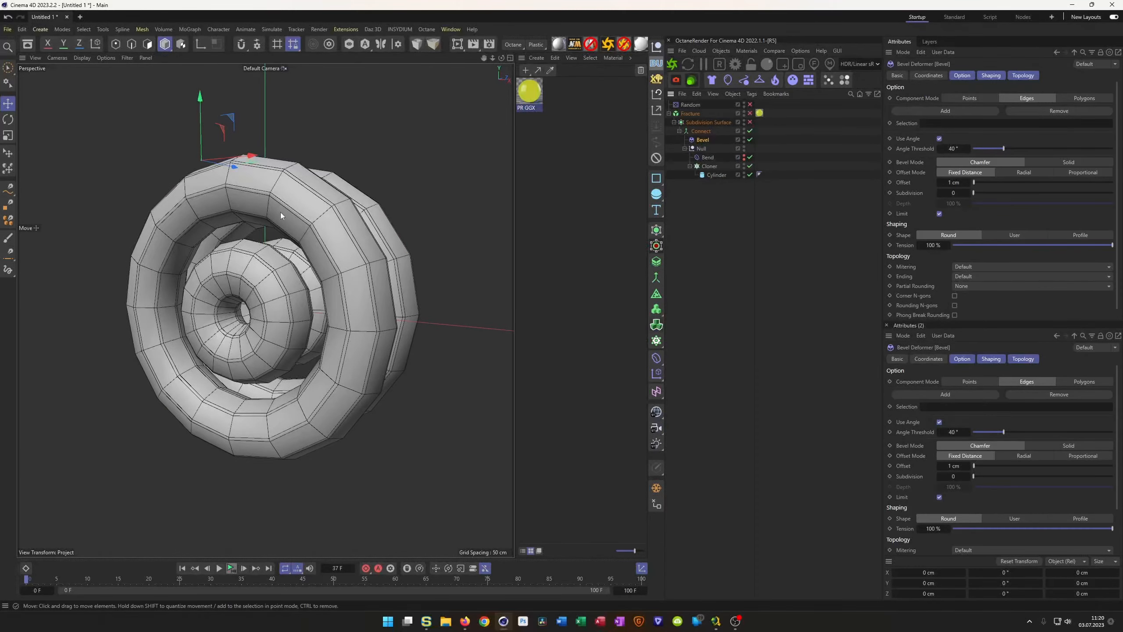
pyautogui.scroll(5, 281, 212)
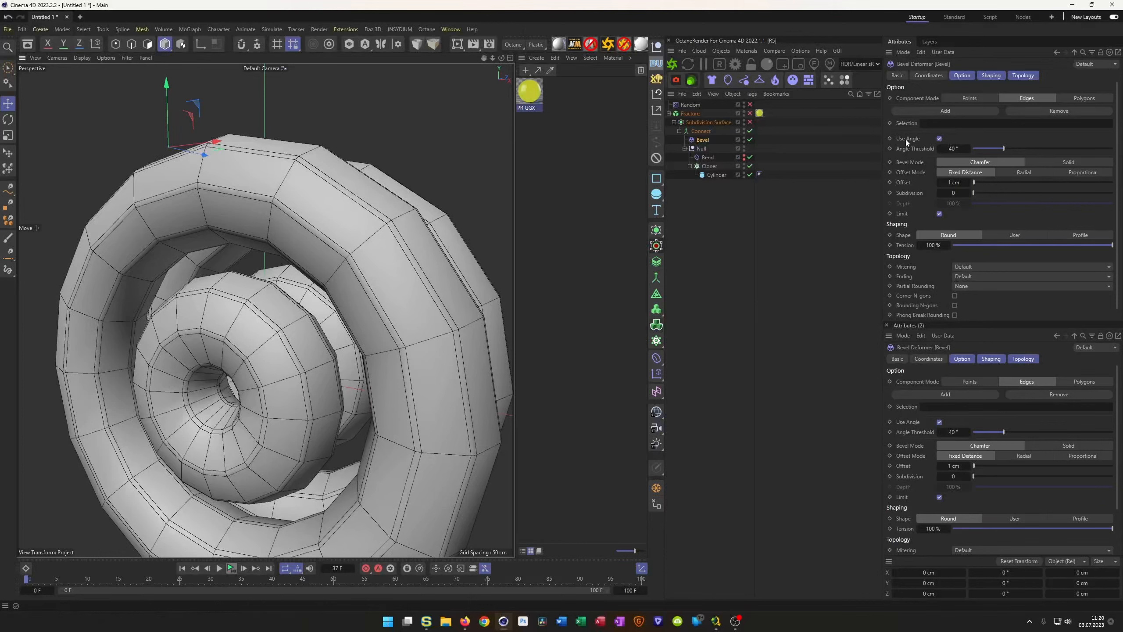
# Turn off the Bevel's Use Angle option and set its subdivision to 3 and offset to 0.5 cm.
pyautogui.click(940, 138)
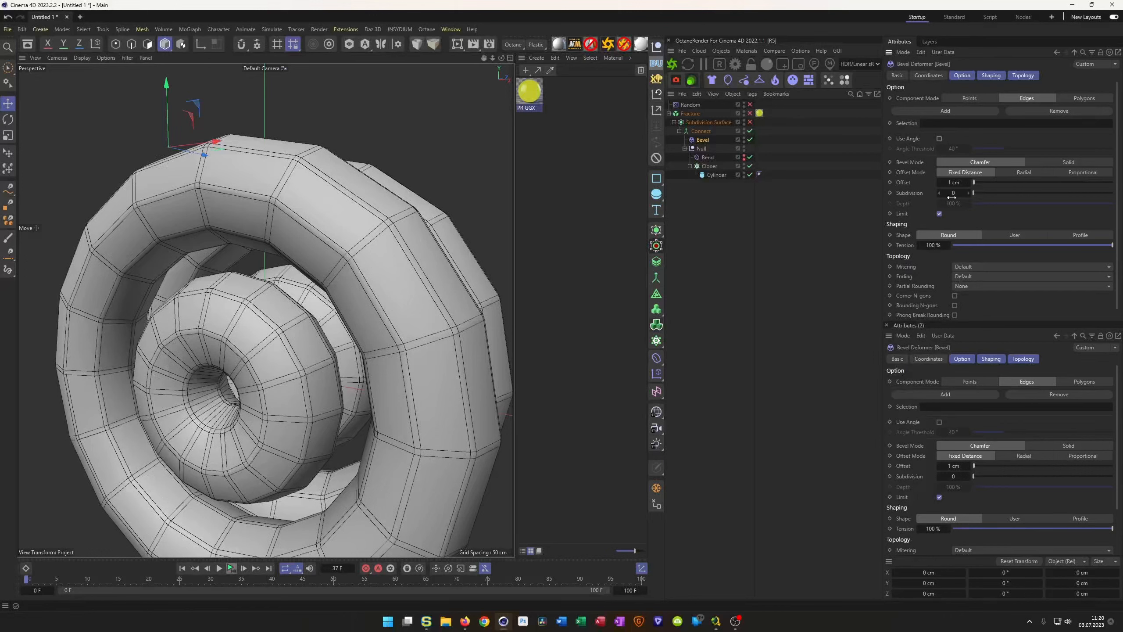
pyautogui.click(967, 192)
pyautogui.click(967, 192)
pyautogui.click(967, 193)
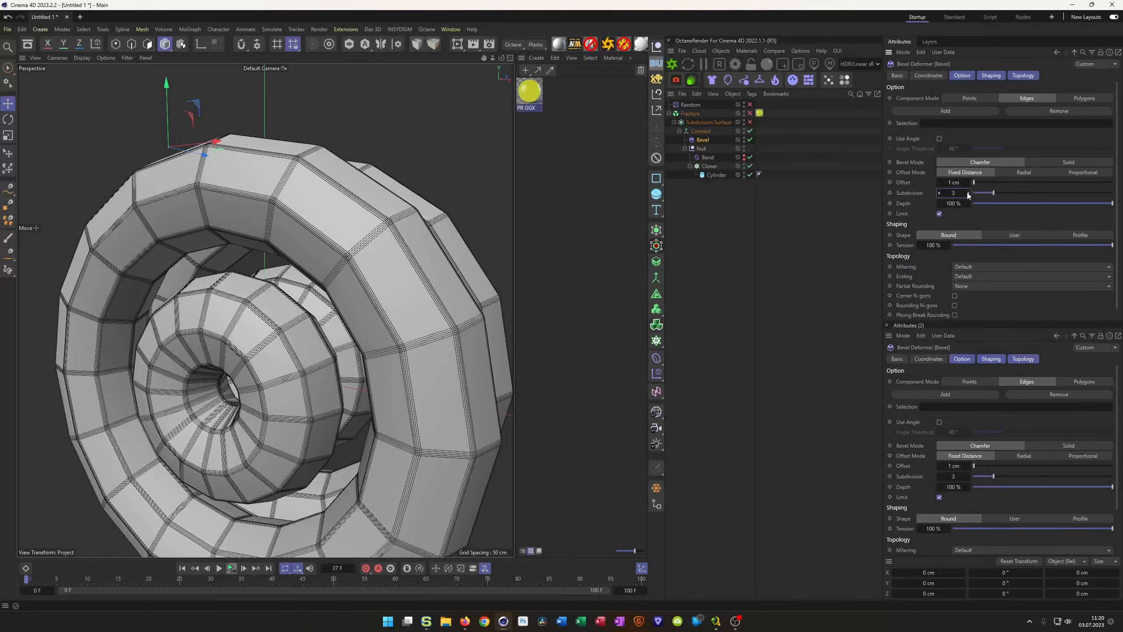
pyautogui.click(954, 182)
pyautogui.write('0.5')
pyautogui.press('Return')
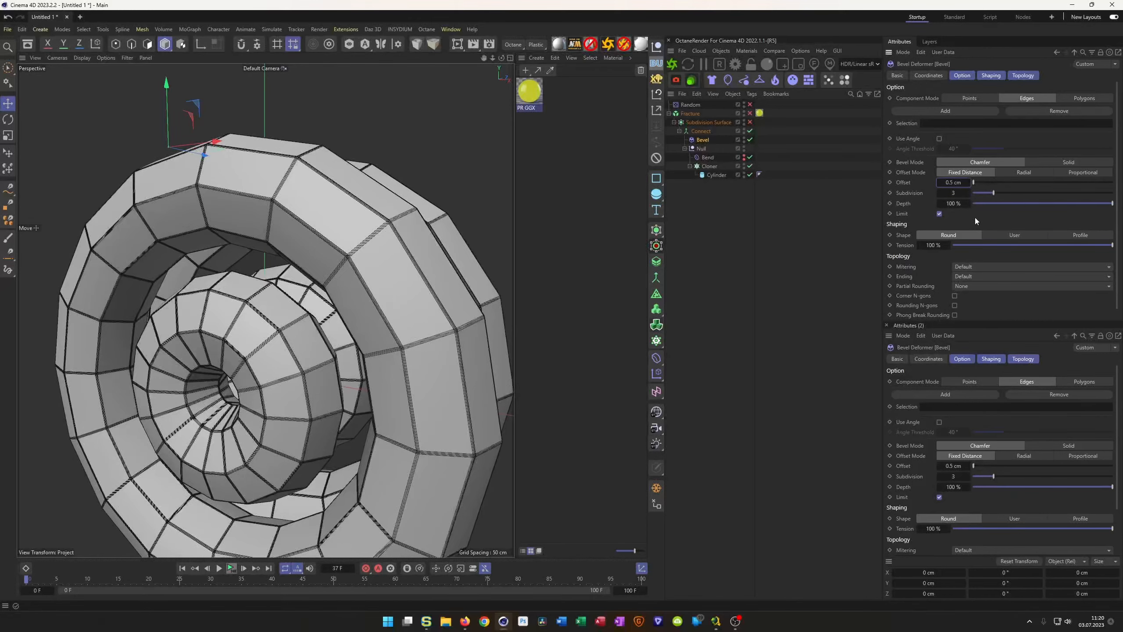
# Play the animation of the bevelled rings, stop it and inspect them from other angles.
pyautogui.scroll(-5, 292, 250)
pyautogui.moveTo(266, 266)
pyautogui.keyDown('alt'); pyautogui.mouseDown()
pyautogui.moveTo(331, 272)
pyautogui.moveTo(266, 280)
pyautogui.mouseUp(); pyautogui.keyUp('alt')
pyautogui.click(230, 570)
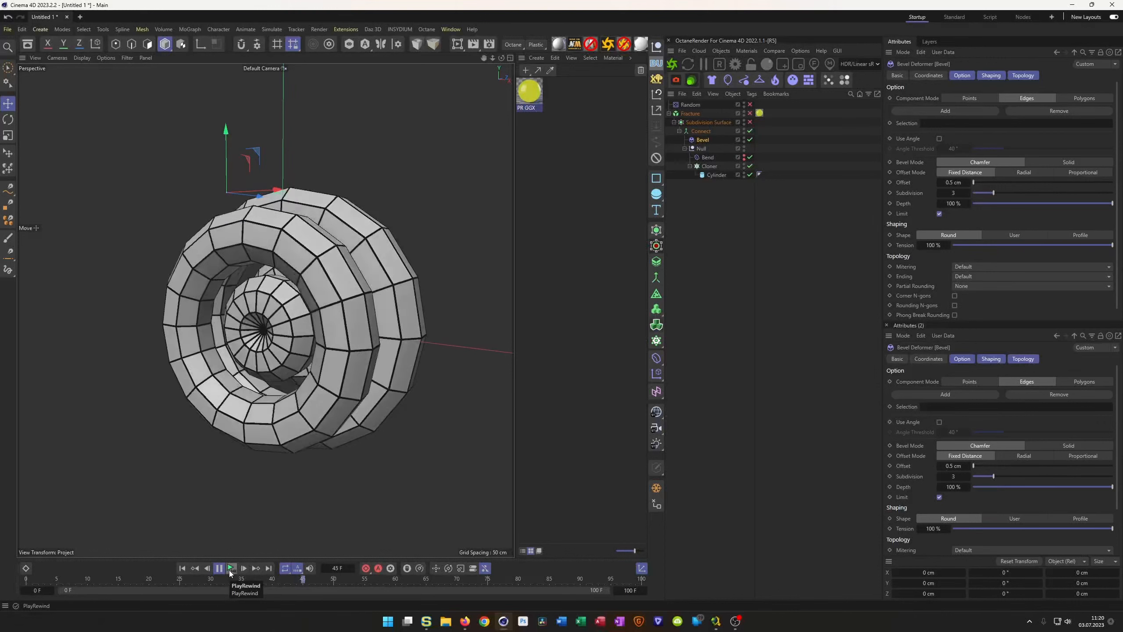
pyautogui.keyDown('alt'); pyautogui.moveTo(307, 316); pyautogui.dragTo(335, 282); pyautogui.keyUp('alt')
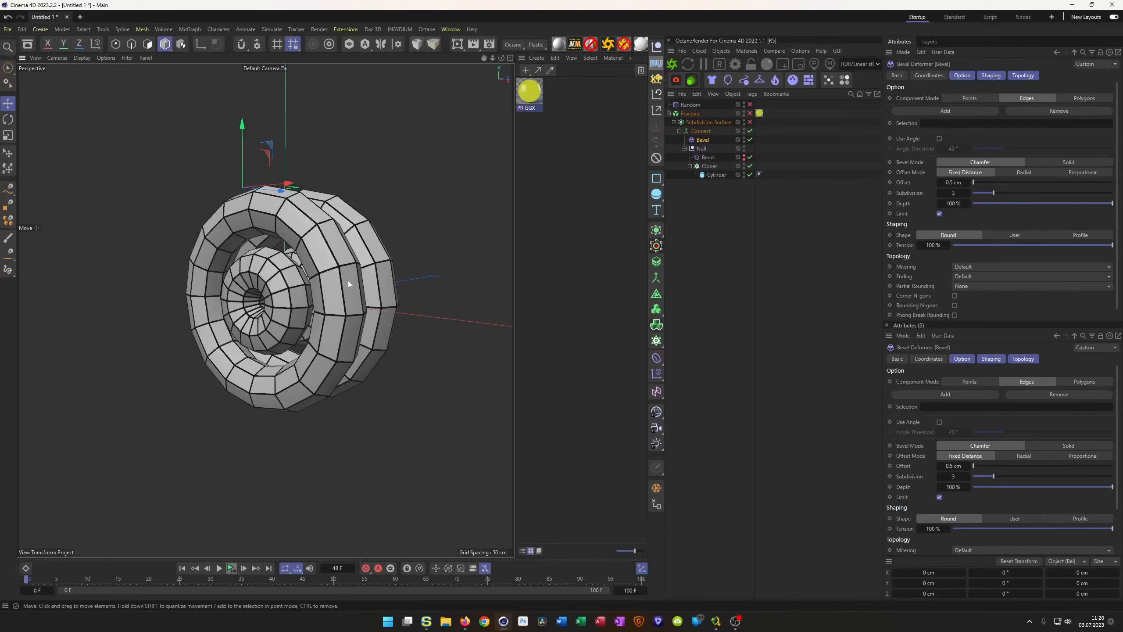
pyautogui.keyDown('alt'); pyautogui.moveTo(348, 283); pyautogui.dragTo(311, 293); pyautogui.keyUp('alt')
# Save the scene as rings.c4d in the _Temp folder.
pyautogui.hotkey('ctrl', 's')
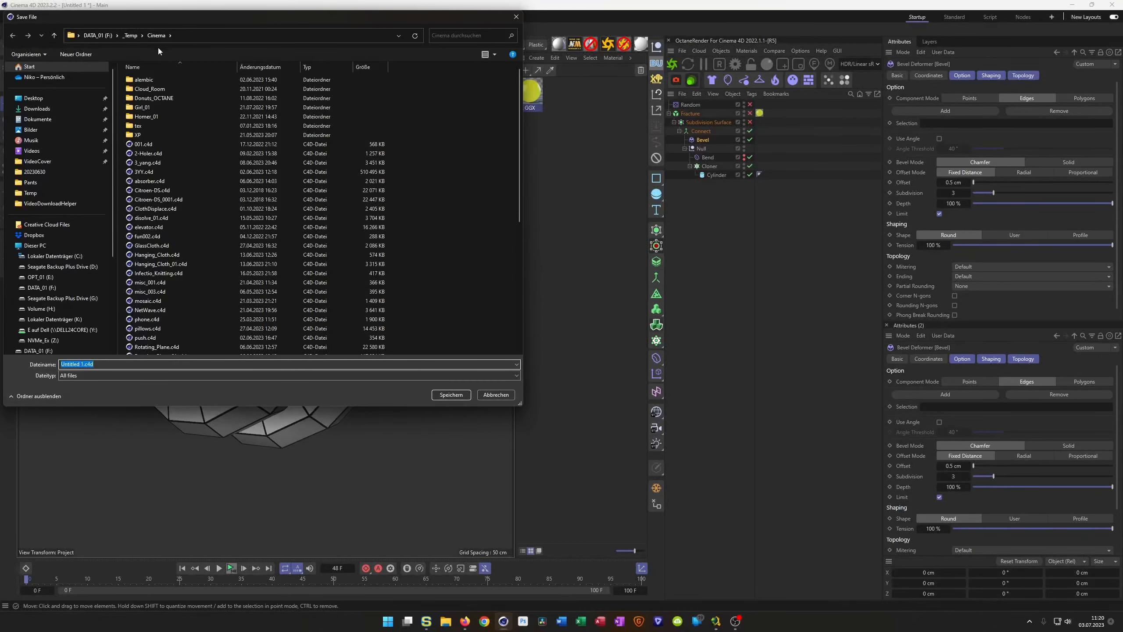
pyautogui.click(131, 36)
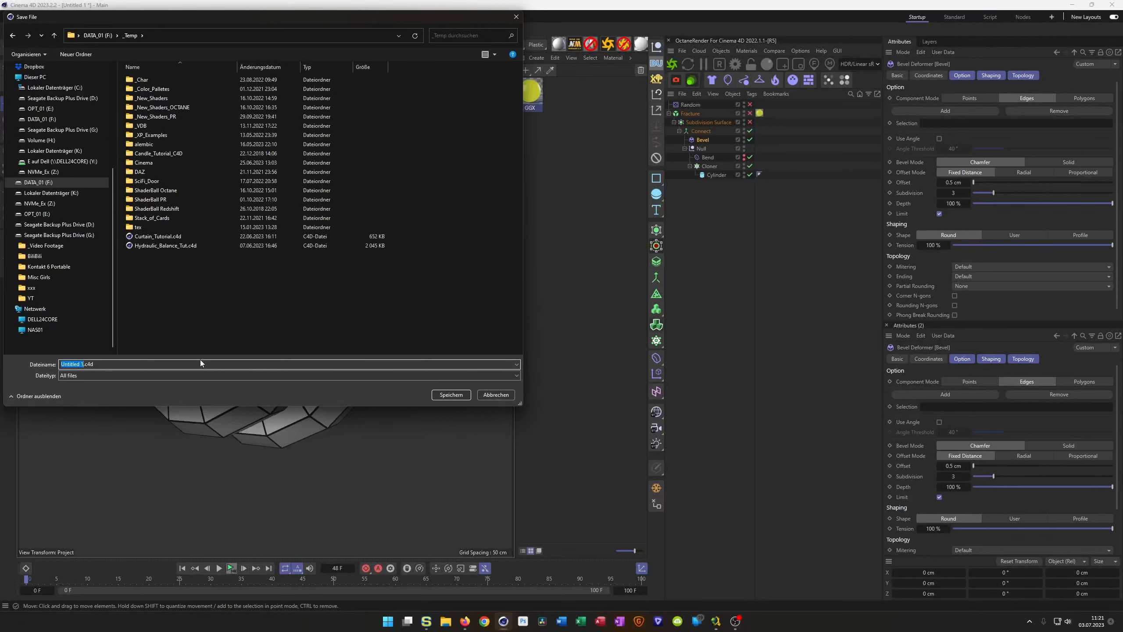
pyautogui.write('rings')
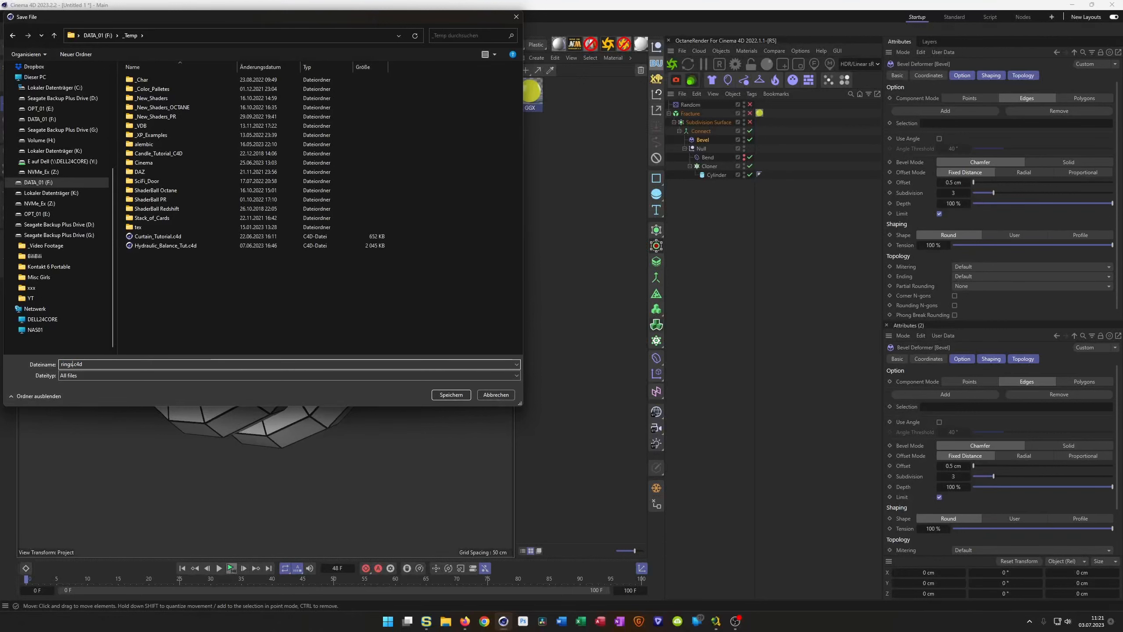
pyautogui.press('Return')
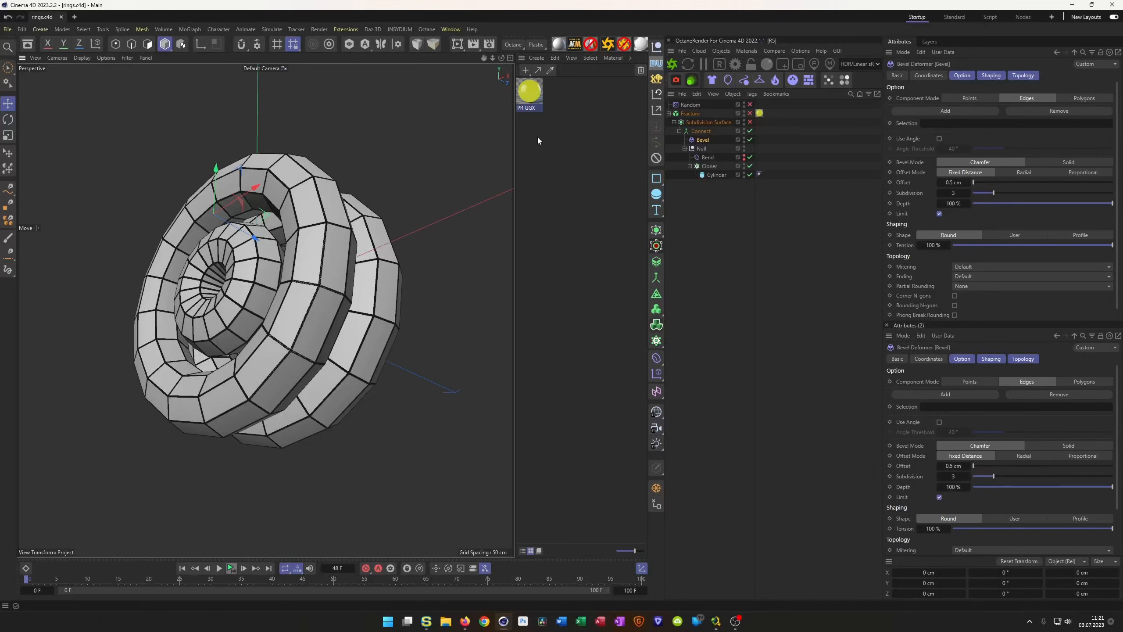
# Open the PR GGX material in the Material Editor.
pyautogui.click(529, 93)
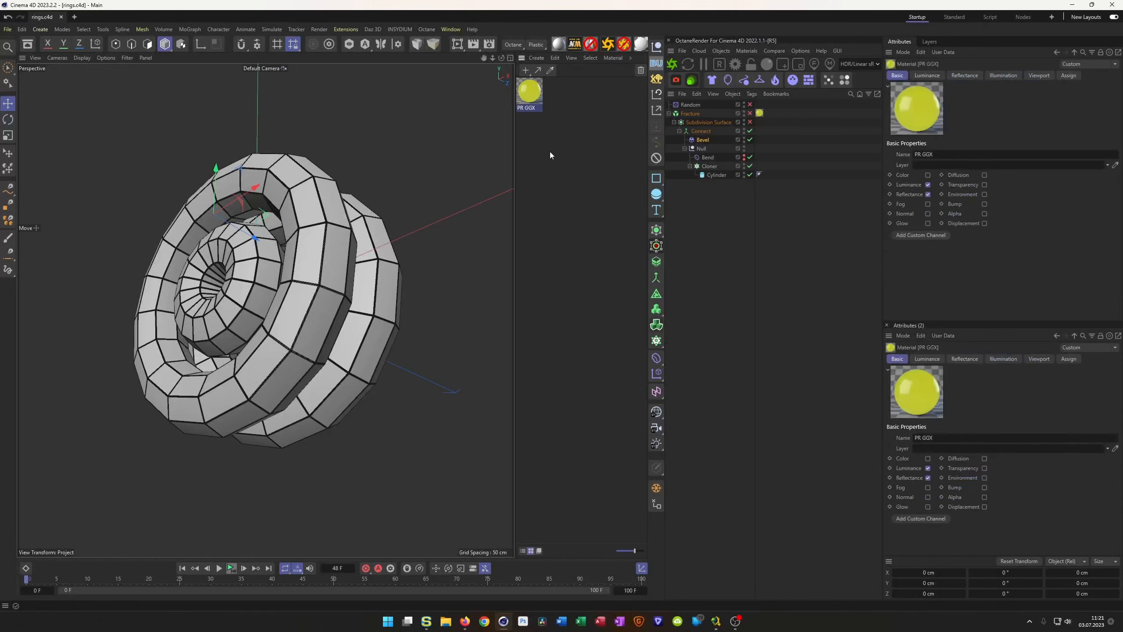
pyautogui.doubleClick(529, 93)
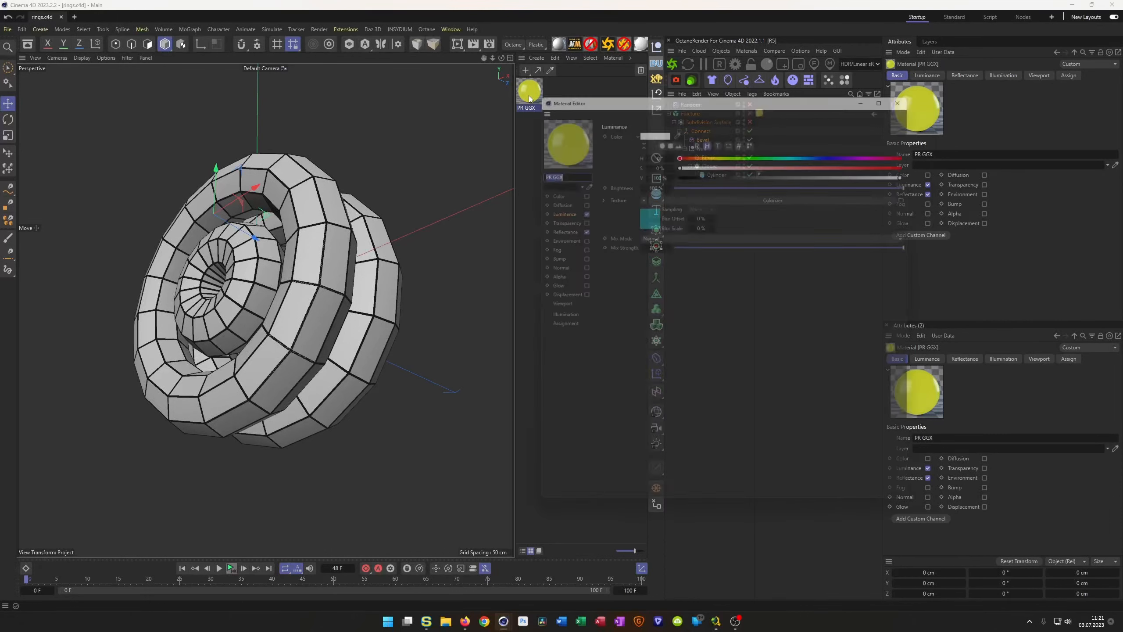
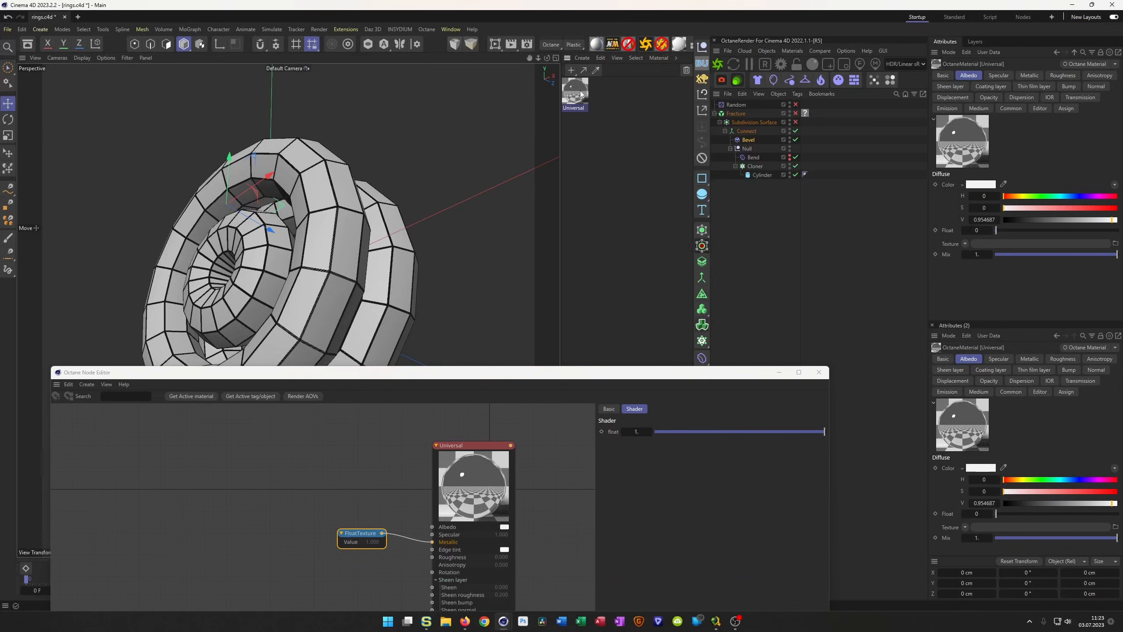
# Assign the Universal material to the Connect object and close the Octane Node Editor.
pyautogui.moveTo(771, 147); pyautogui.dragTo(754, 132)
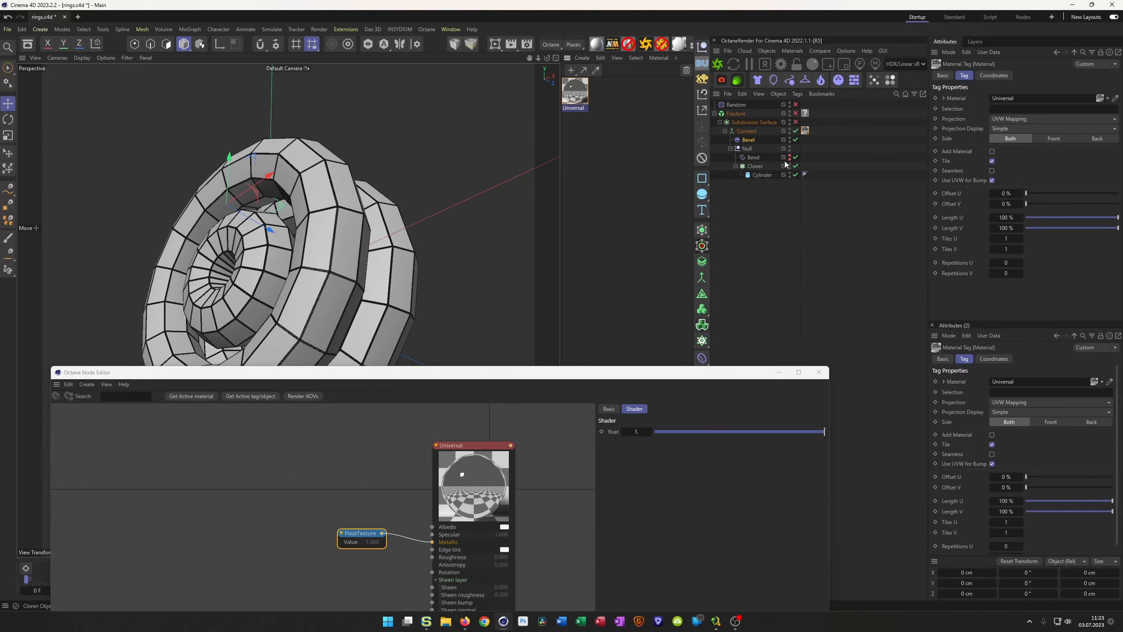
pyautogui.click(866, 166)
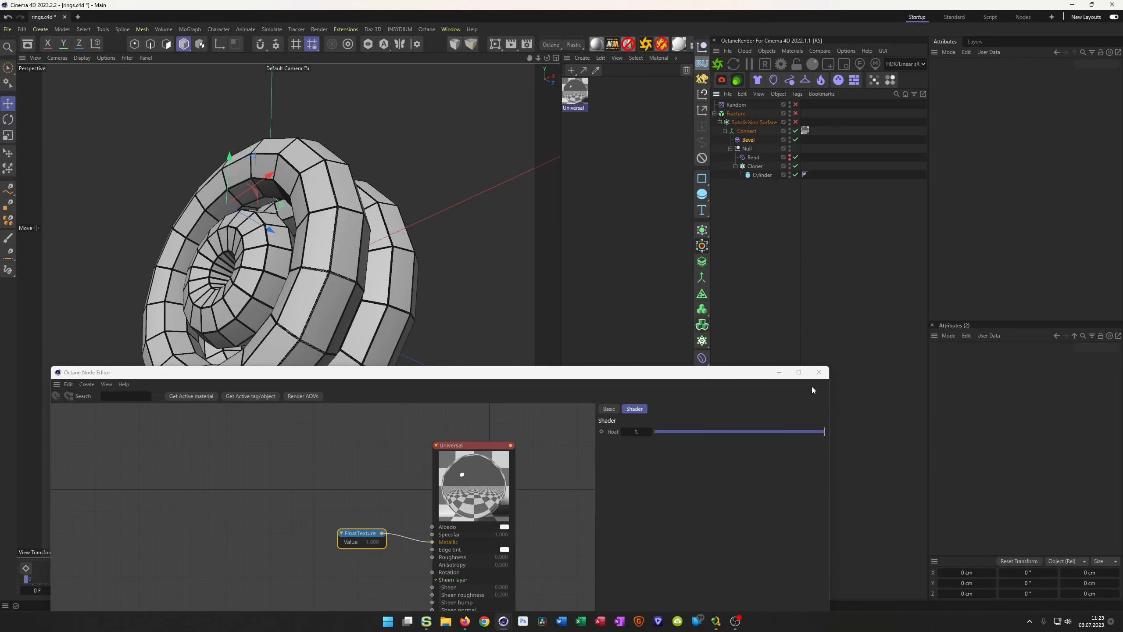
pyautogui.click(818, 374)
# Add an Octane Rig Pro with its Shadow Catcher off and its background enabled and coloured black.
pyautogui.click(647, 45)
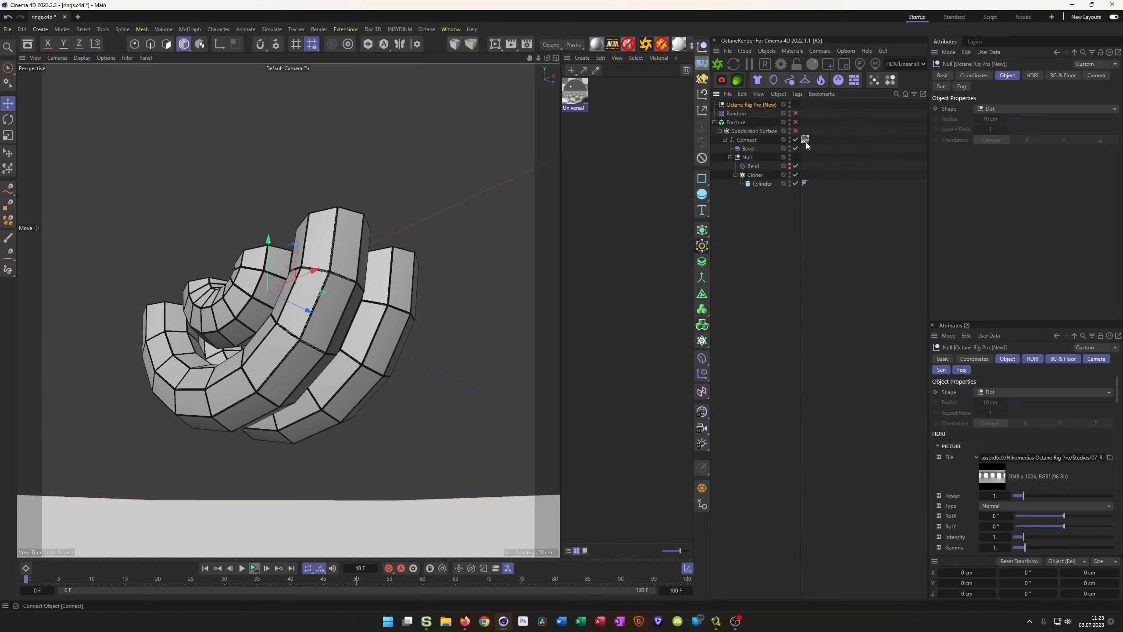
pyautogui.click(1053, 74)
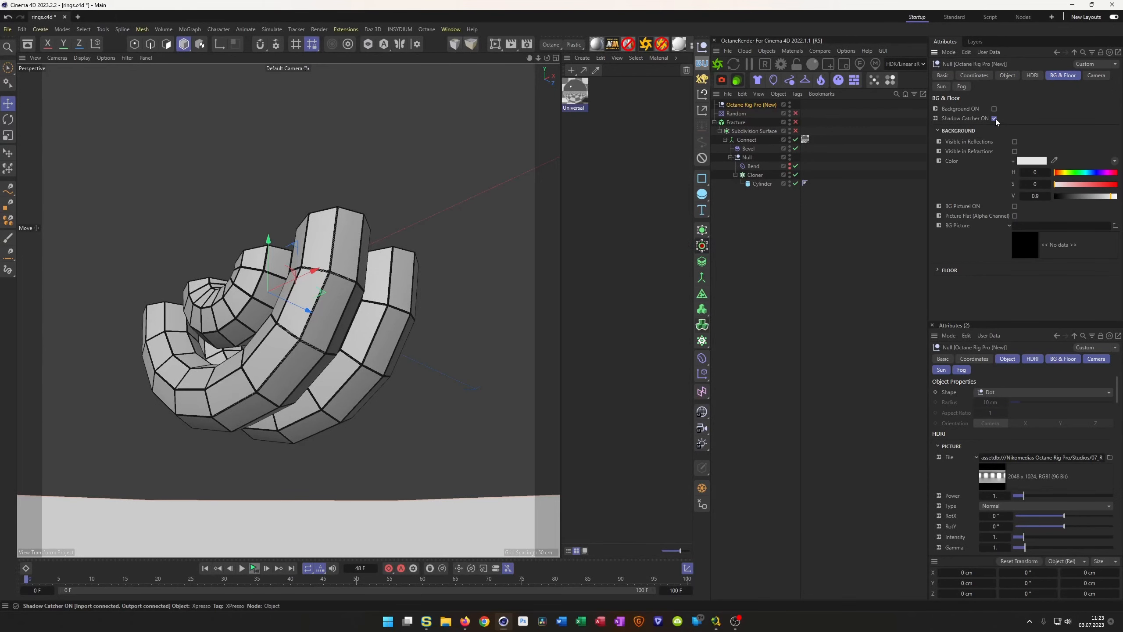
pyautogui.click(994, 118)
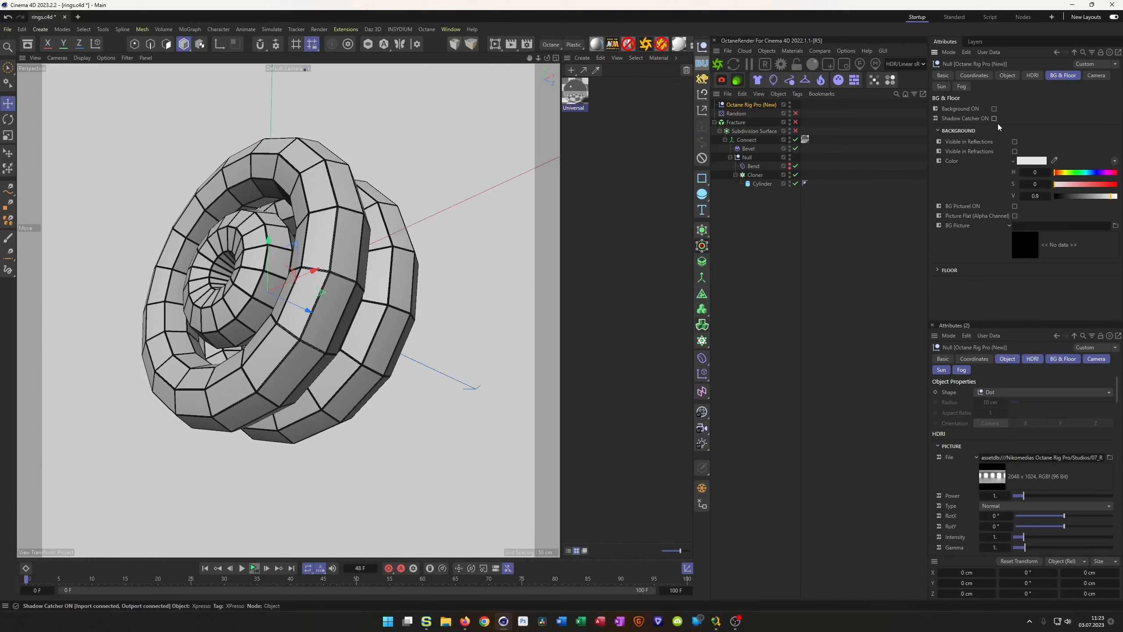
pyautogui.click(994, 109)
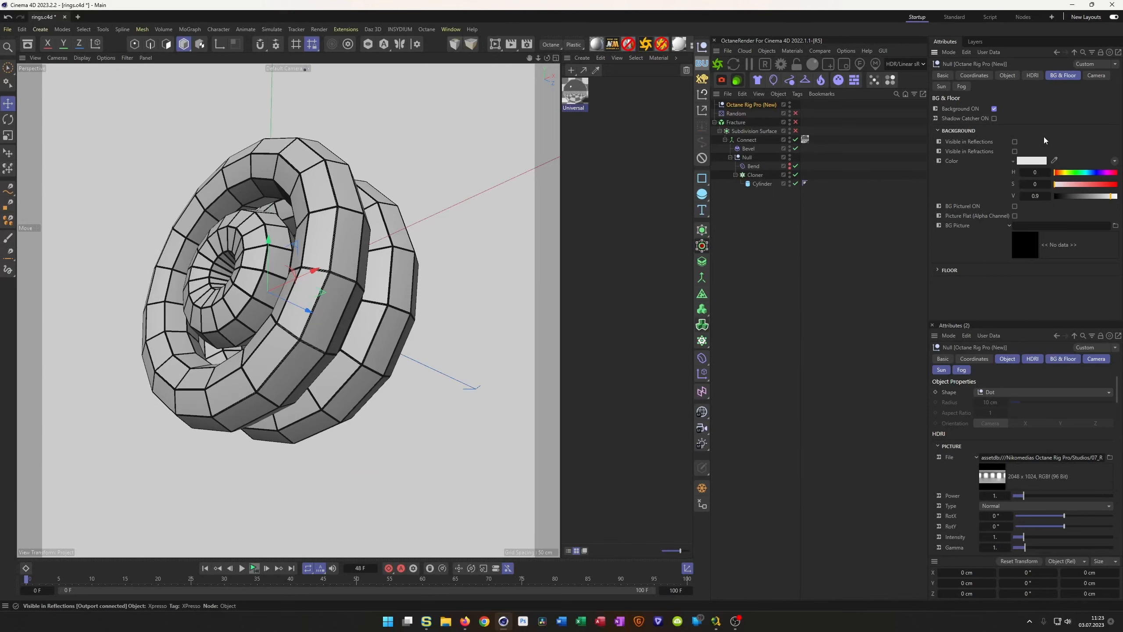
pyautogui.moveTo(1046, 197); pyautogui.dragTo(1039, 198)
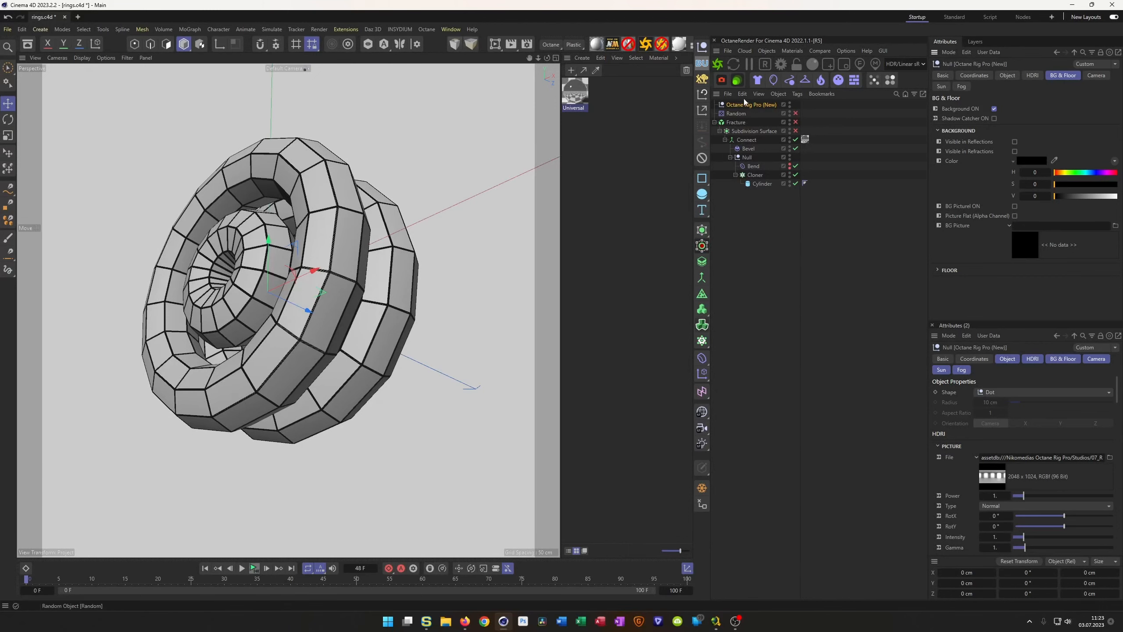
# Start the Octane Live Viewer render, move its window aside and save the scene.
pyautogui.click(718, 64)
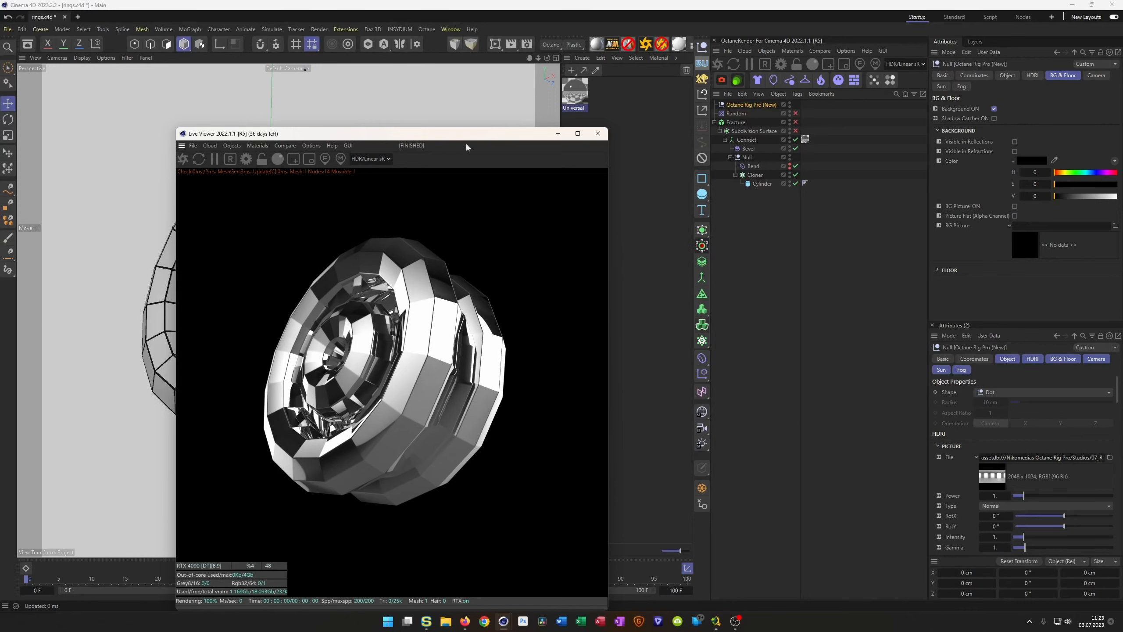
pyautogui.moveTo(467, 148); pyautogui.dragTo(752, 105)
pyautogui.hotkey('ctrl', 's')
pyautogui.moveTo(745, 101); pyautogui.dragTo(776, 146)
# Show the Octane Rig Pro's HDRI settings and move the Live Viewer window clear of the viewport object.
pyautogui.click(1032, 75)
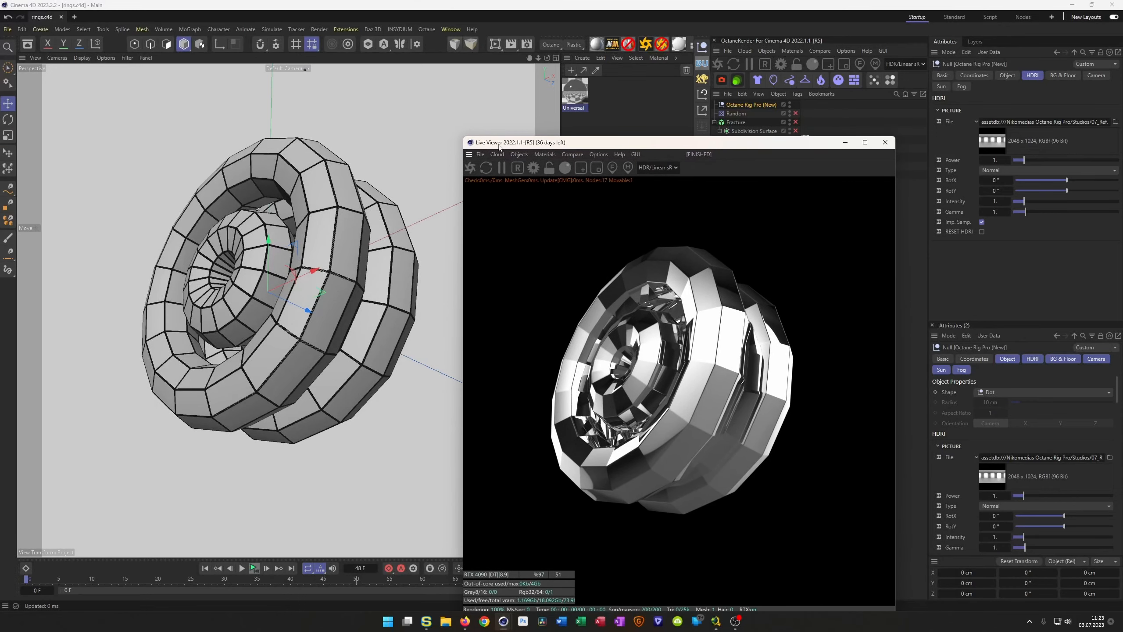
pyautogui.moveTo(499, 146); pyautogui.dragTo(582, 259)
pyautogui.moveTo(657, 258); pyautogui.dragTo(680, 247)
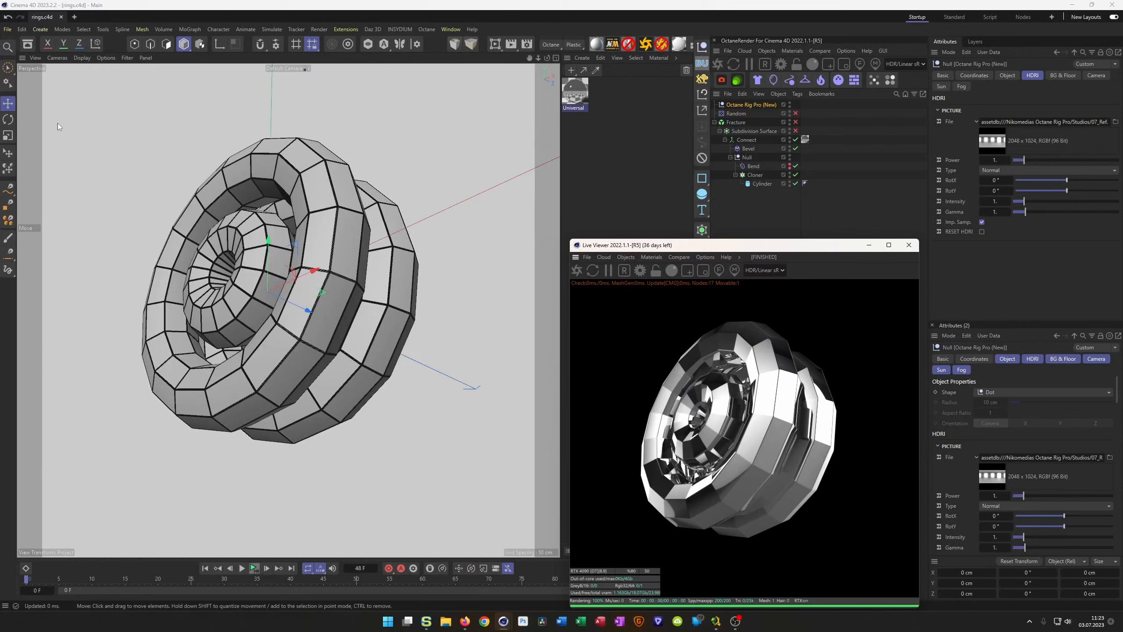
# Find Kaneko 4.hdr among the indoor HDRI assets and assign it as the Octane Rig Pro's HDRI picture file.
pyautogui.hotkey('shift', 'F8')
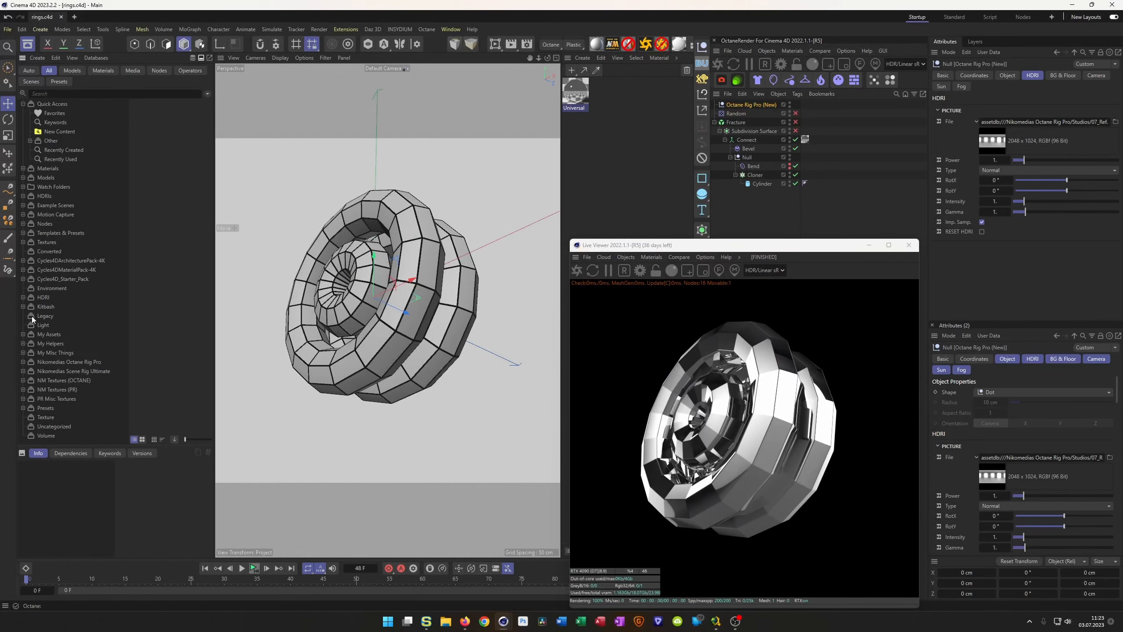
pyautogui.click(22, 298)
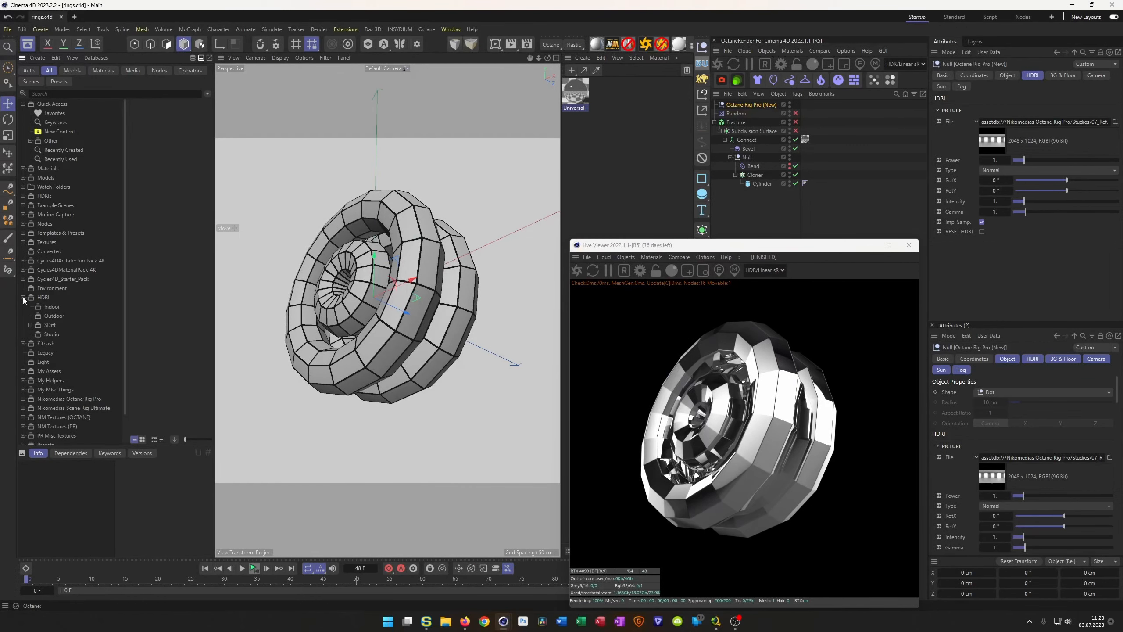
pyautogui.click(50, 307)
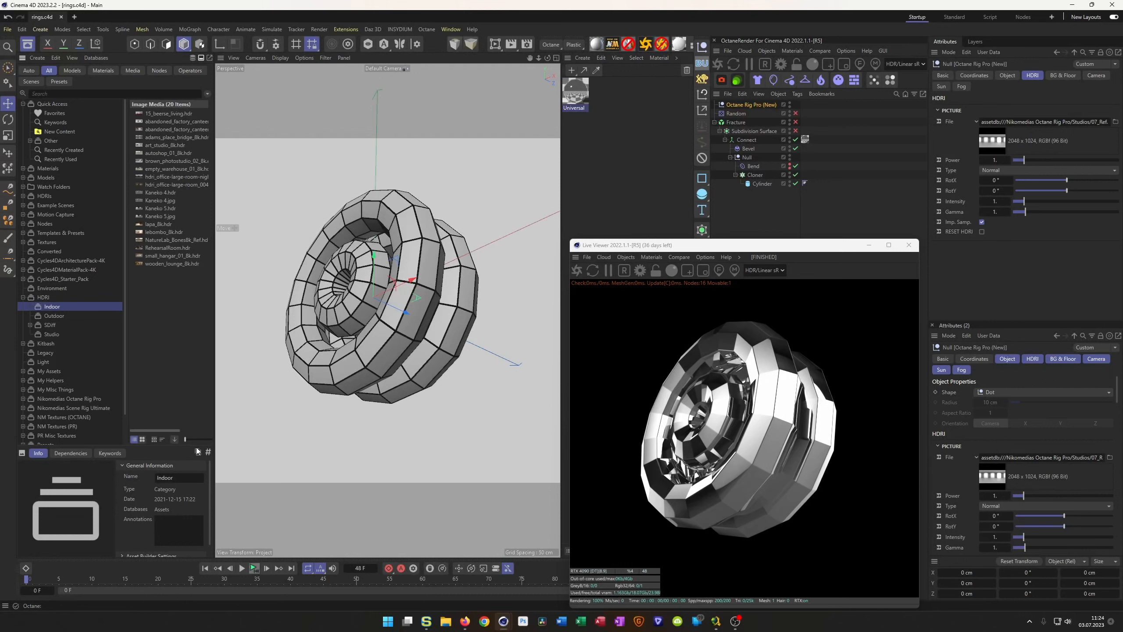
pyautogui.click(142, 439)
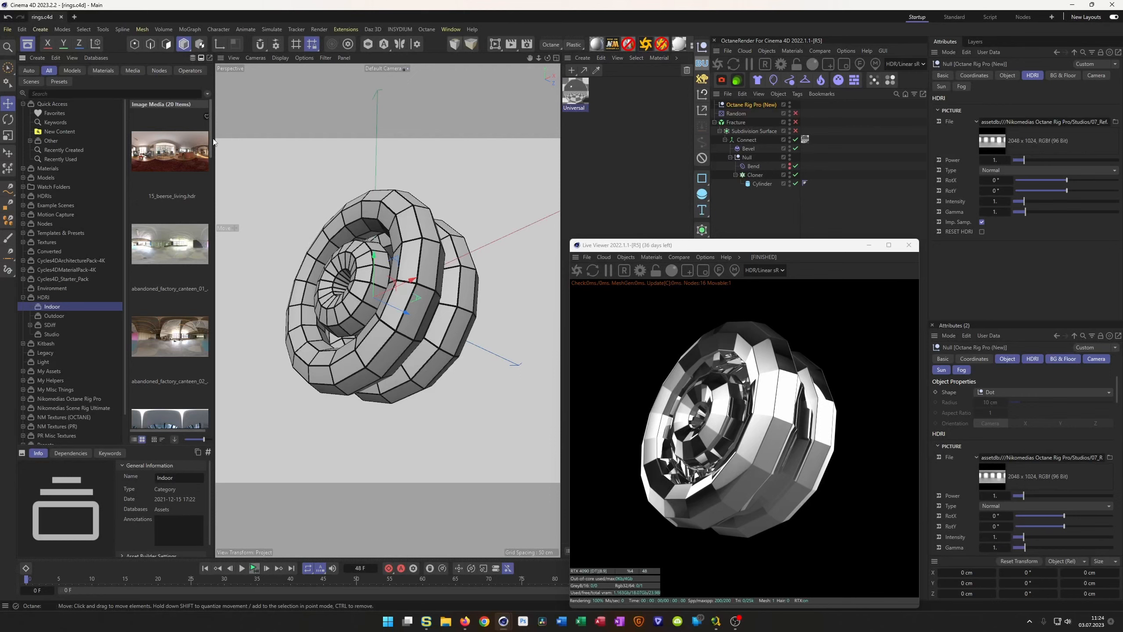
pyautogui.scroll(-3, 211, 186)
pyautogui.moveTo(210, 185); pyautogui.dragTo(200, 299)
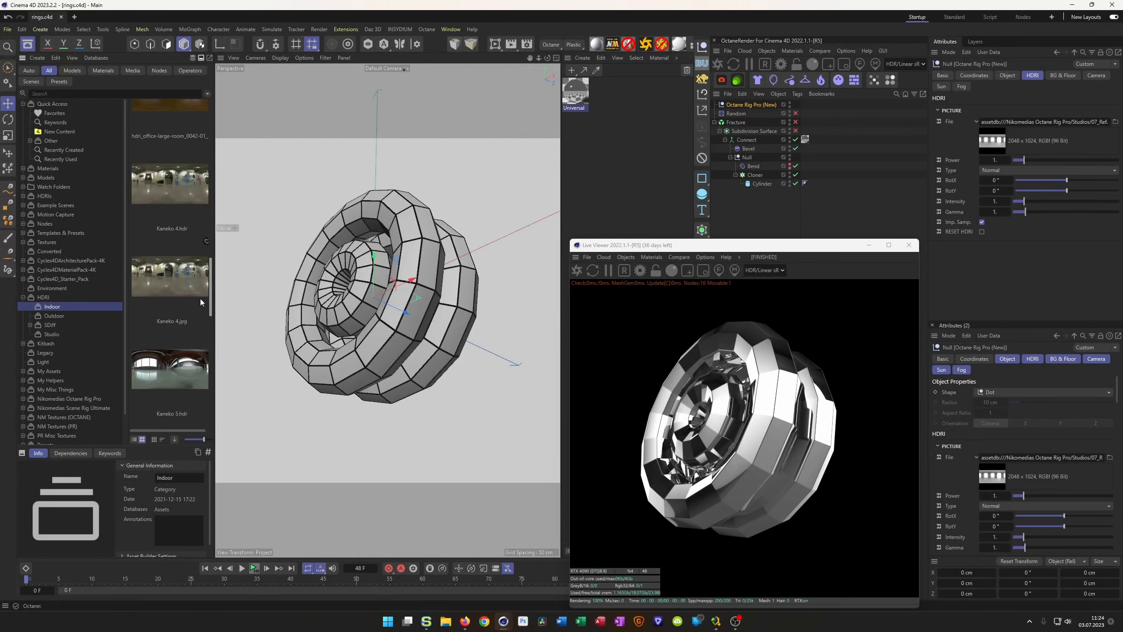
pyautogui.moveTo(176, 204); pyautogui.dragTo(1005, 121)
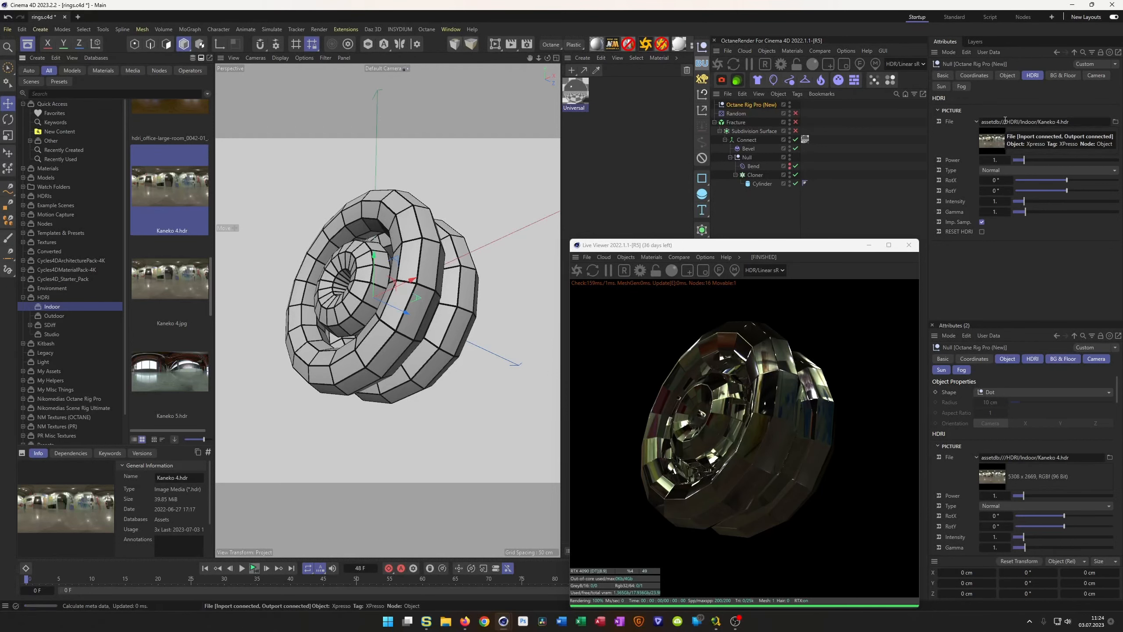
# Move the Live Viewer aside and play the ring animation to check it under the new HDRI.
pyautogui.moveTo(798, 247); pyautogui.dragTo(845, 209)
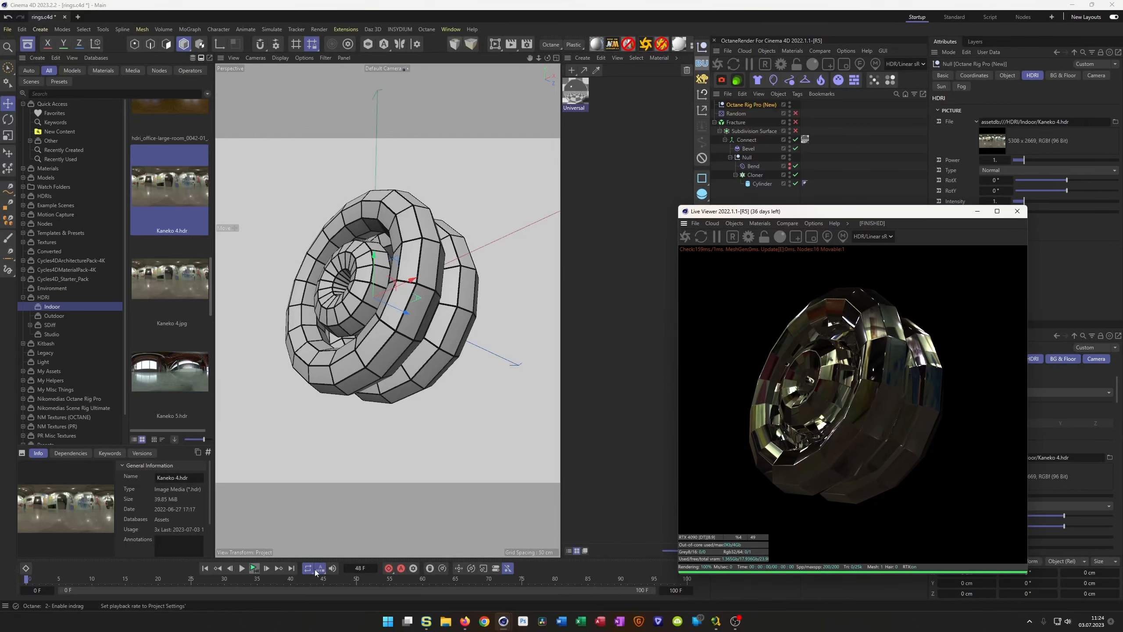
pyautogui.click(253, 568)
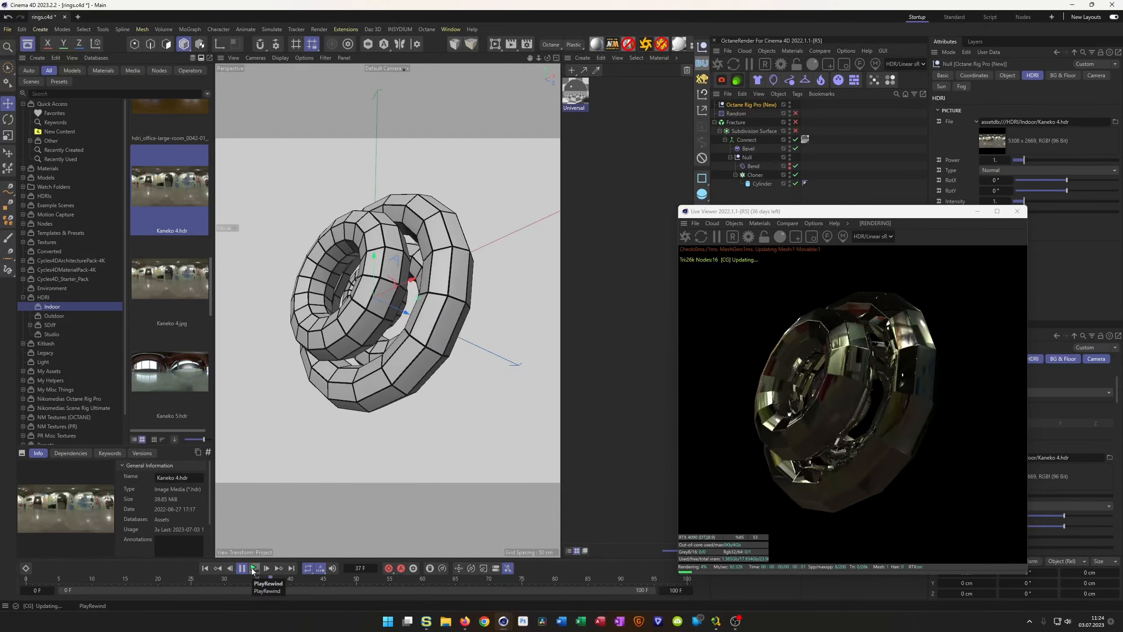
pyautogui.click(253, 568)
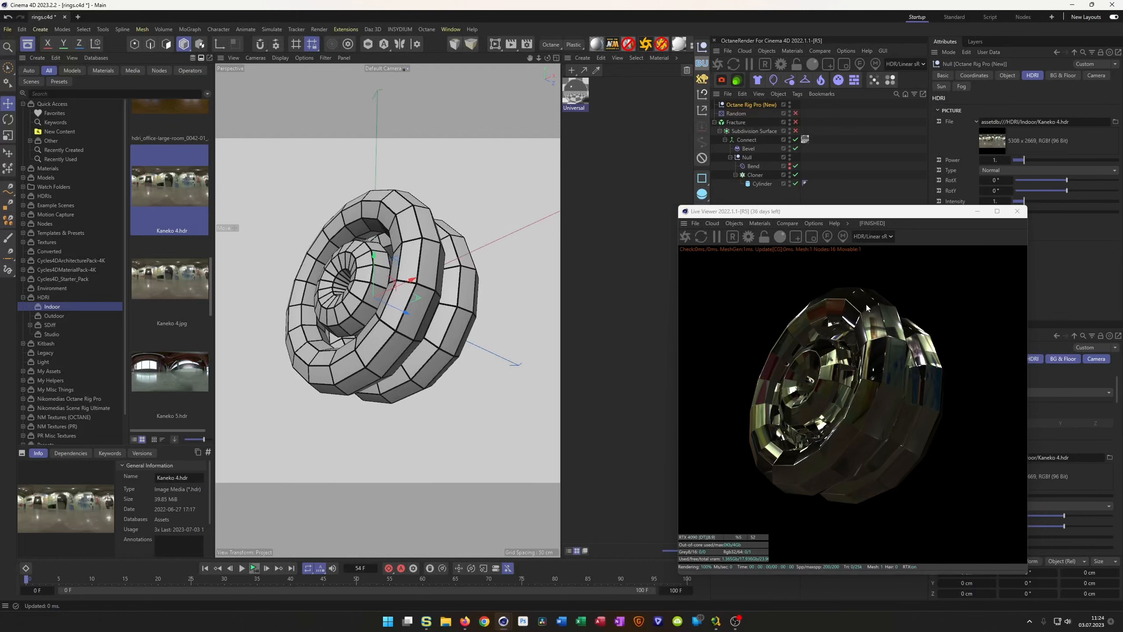
# Open the Universal material in the Octane Node Editor, place the window beside the Live Viewer and select the Universal node.
pyautogui.click(581, 106)
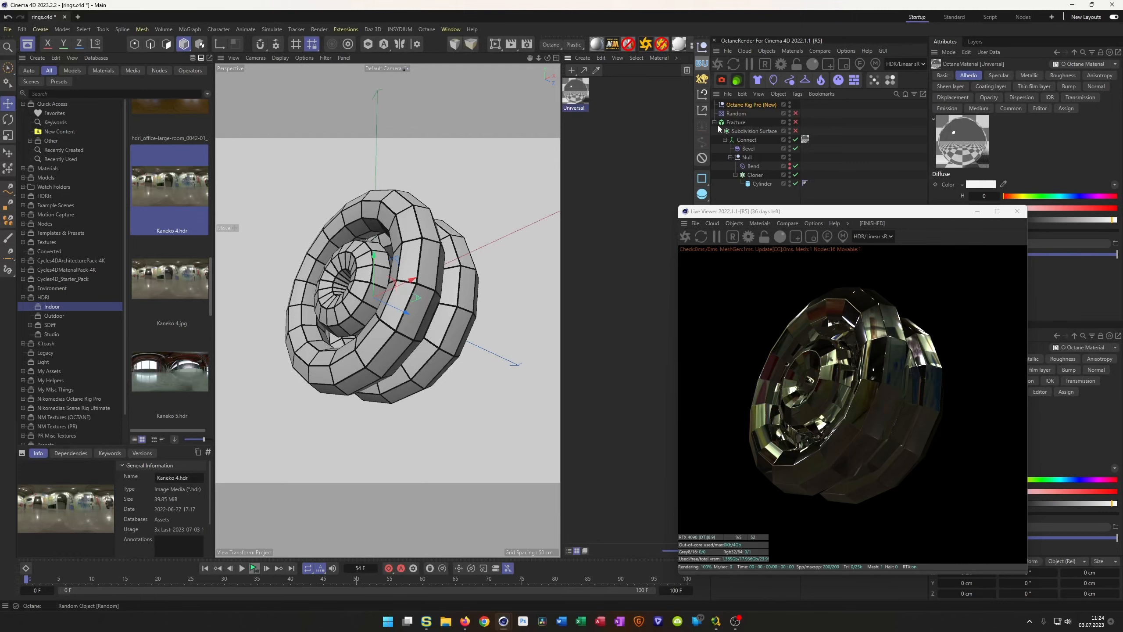
pyautogui.click(691, 50)
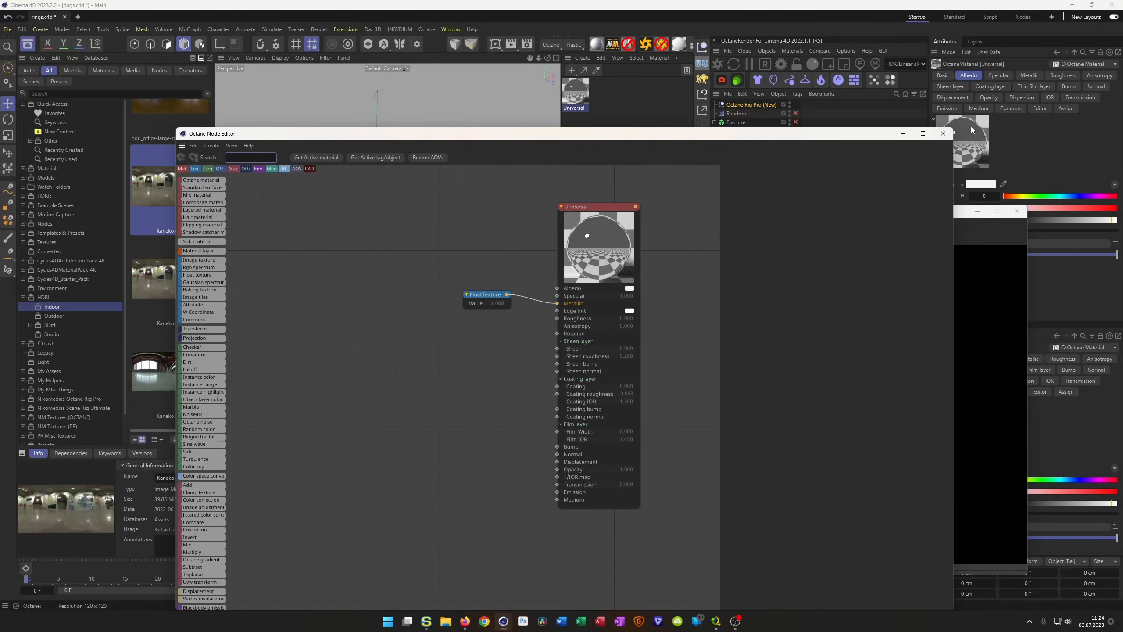
pyautogui.moveTo(955, 129); pyautogui.dragTo(742, 286)
pyautogui.moveTo(427, 399); pyautogui.dragTo(265, 412, button='middle')
pyautogui.moveTo(346, 299); pyautogui.dragTo(228, 121)
pyautogui.click(283, 229)
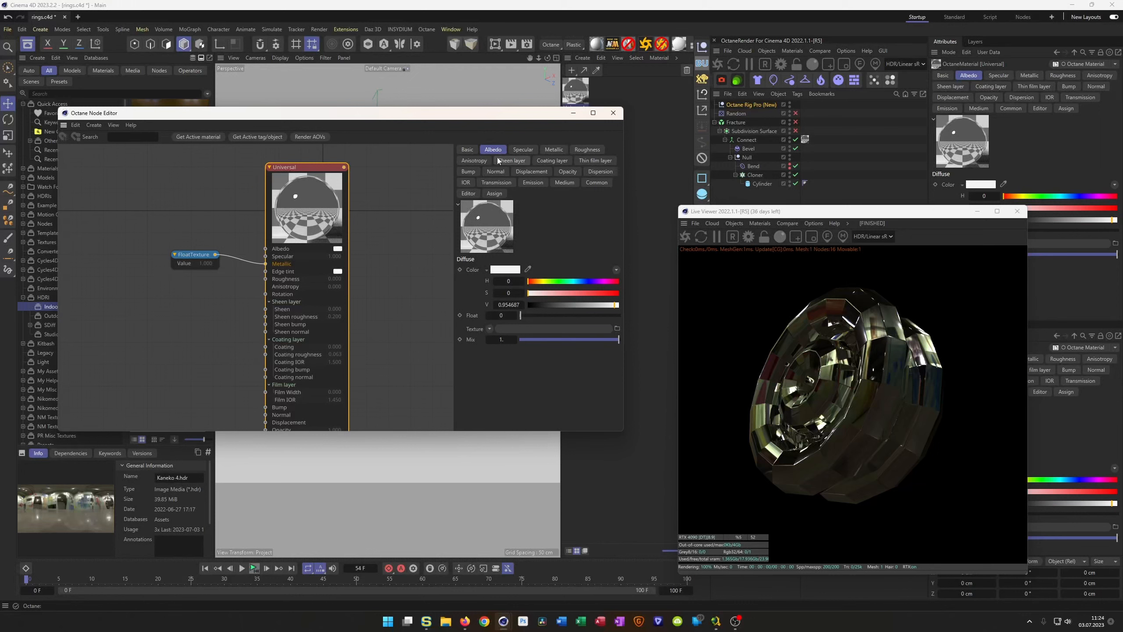
# Try a Dielectric IOR of 5 on the Universal material and settle on 1.5.
pyautogui.click(467, 182)
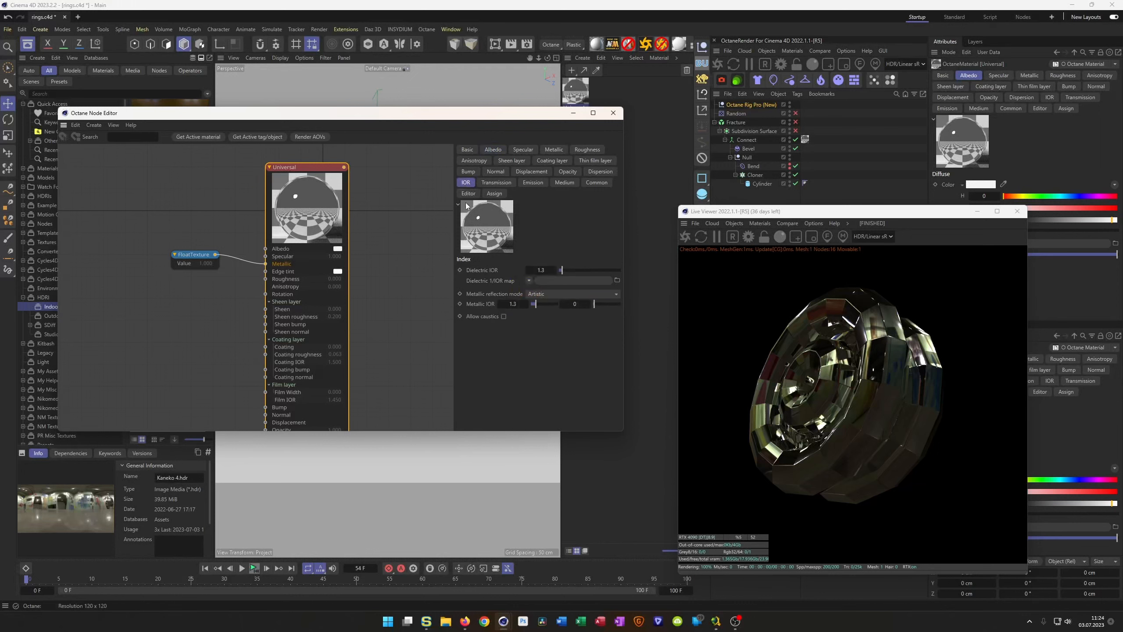
pyautogui.click(536, 271)
pyautogui.write('5.')
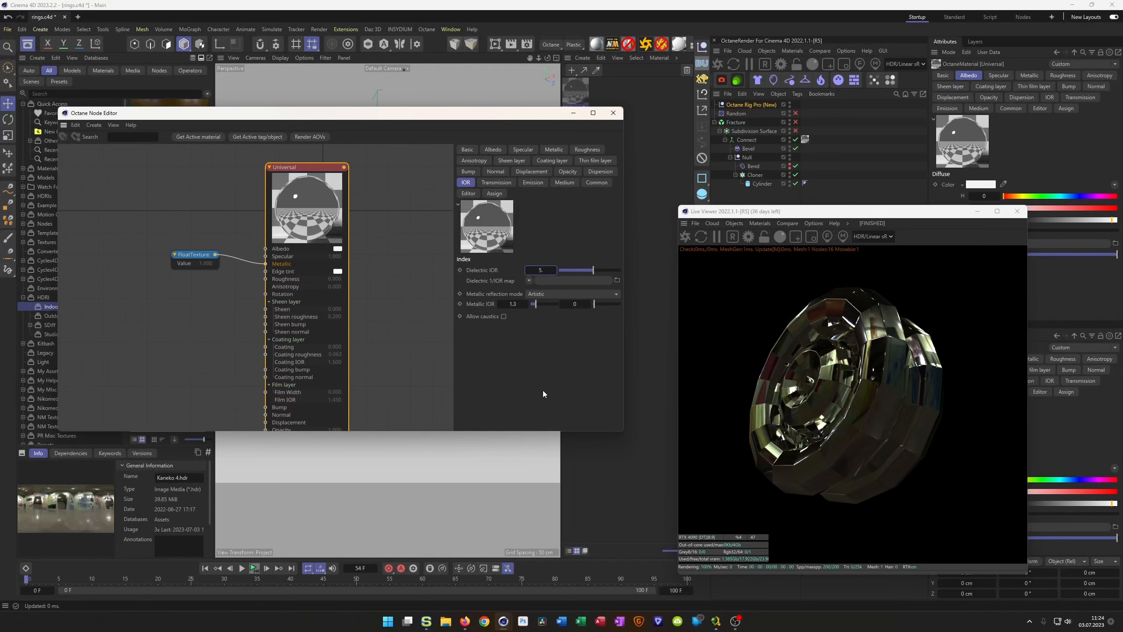
pyautogui.click(686, 238)
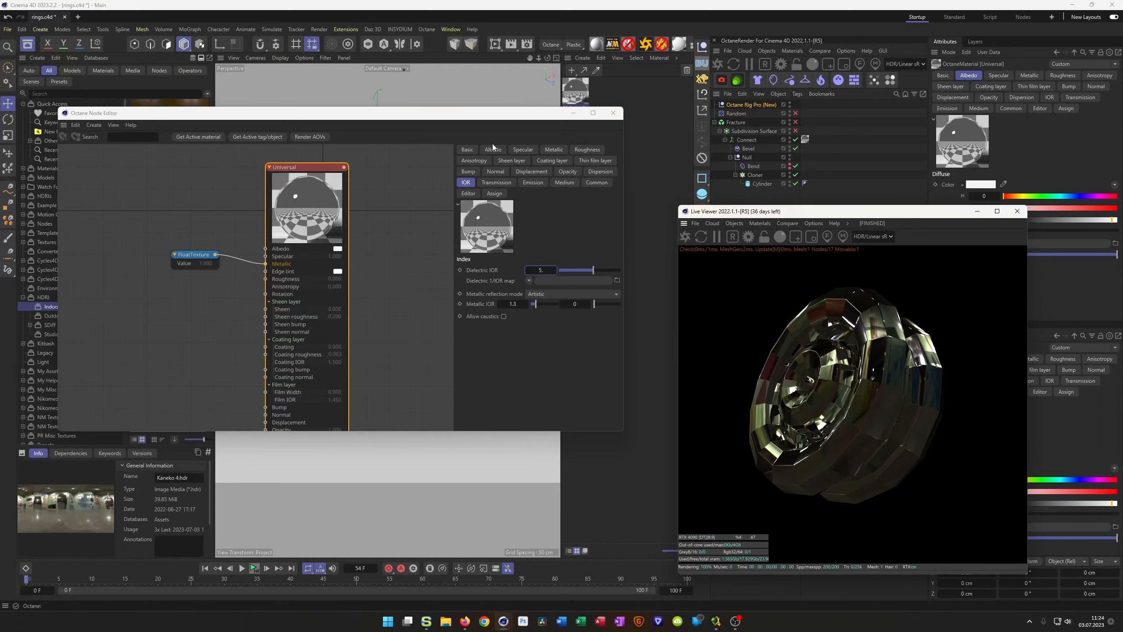
pyautogui.moveTo(540, 270); pyautogui.dragTo(548, 269)
pyautogui.write('1.5')
pyautogui.press('Return')
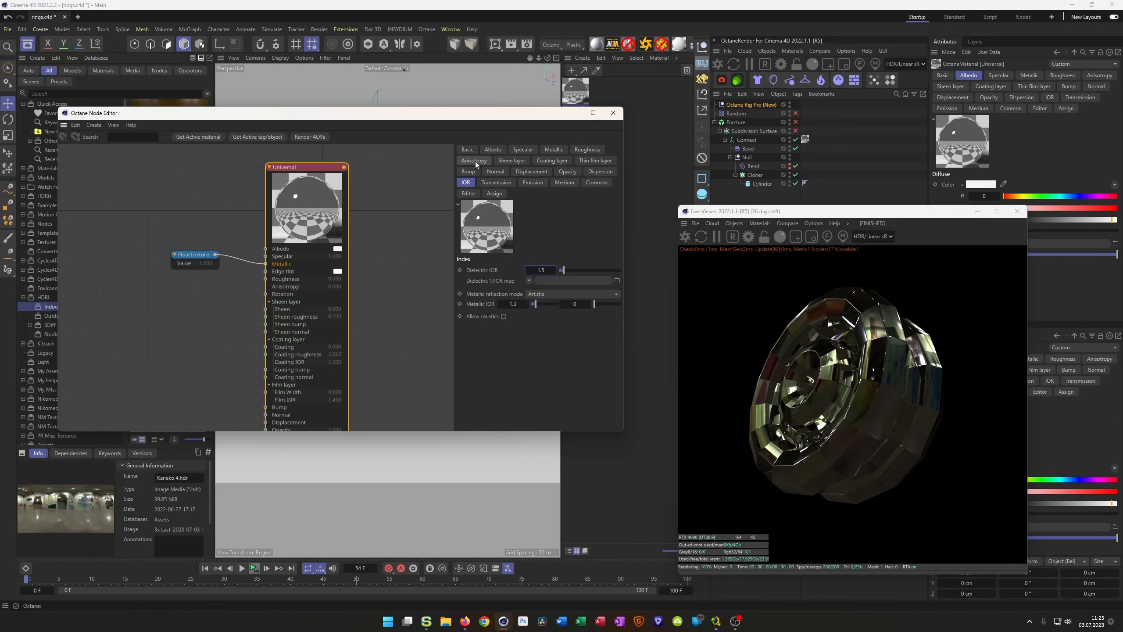
# Try feeding the Universal material's Film Width input with a Float texture node.
pyautogui.click(553, 150)
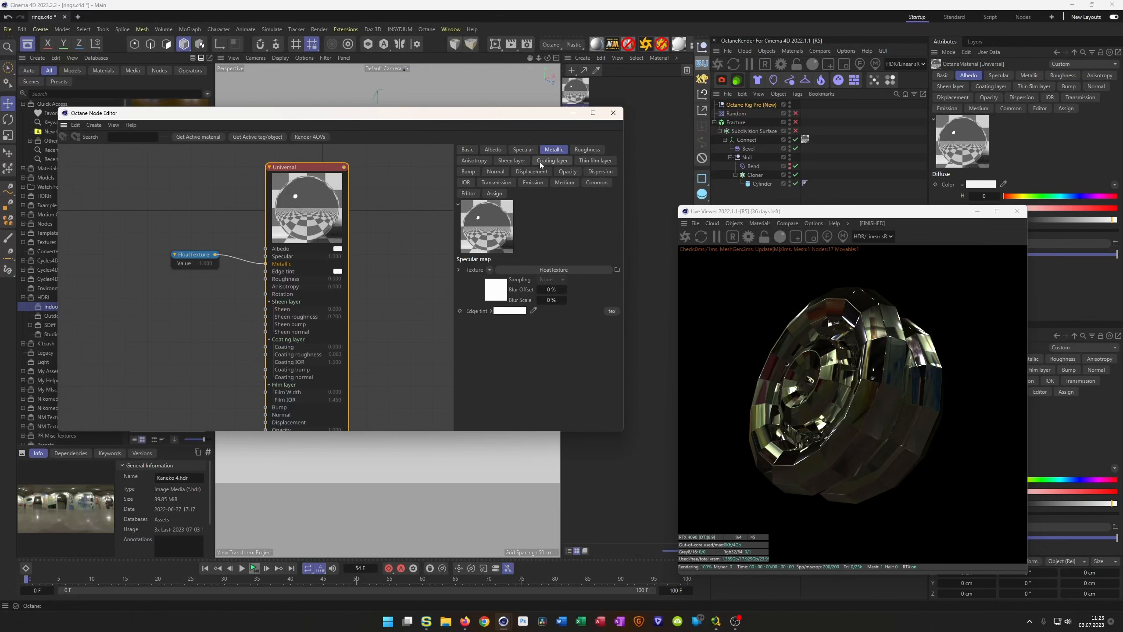
pyautogui.click(602, 160)
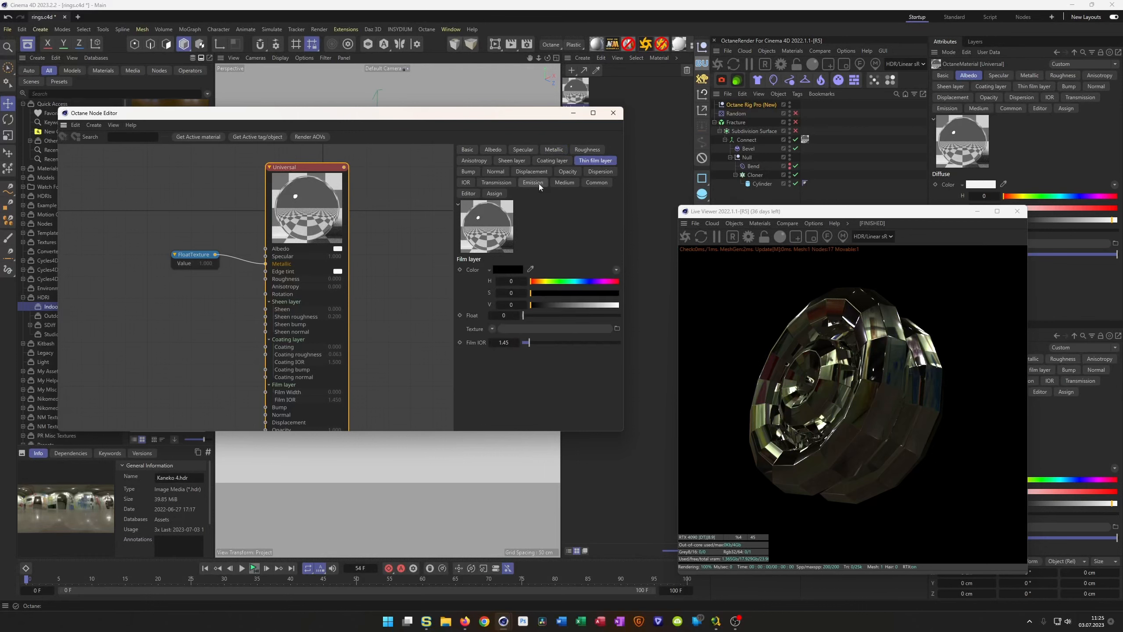
pyautogui.moveTo(327, 262); pyautogui.dragTo(341, 208, button='middle')
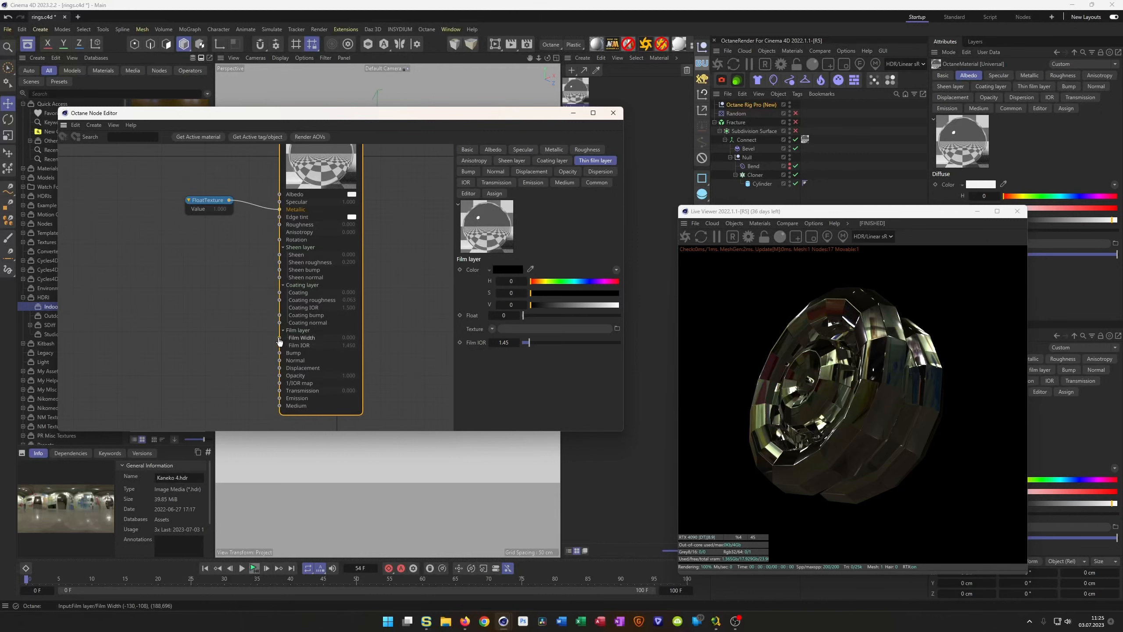
pyautogui.moveTo(279, 338); pyautogui.dragTo(209, 348)
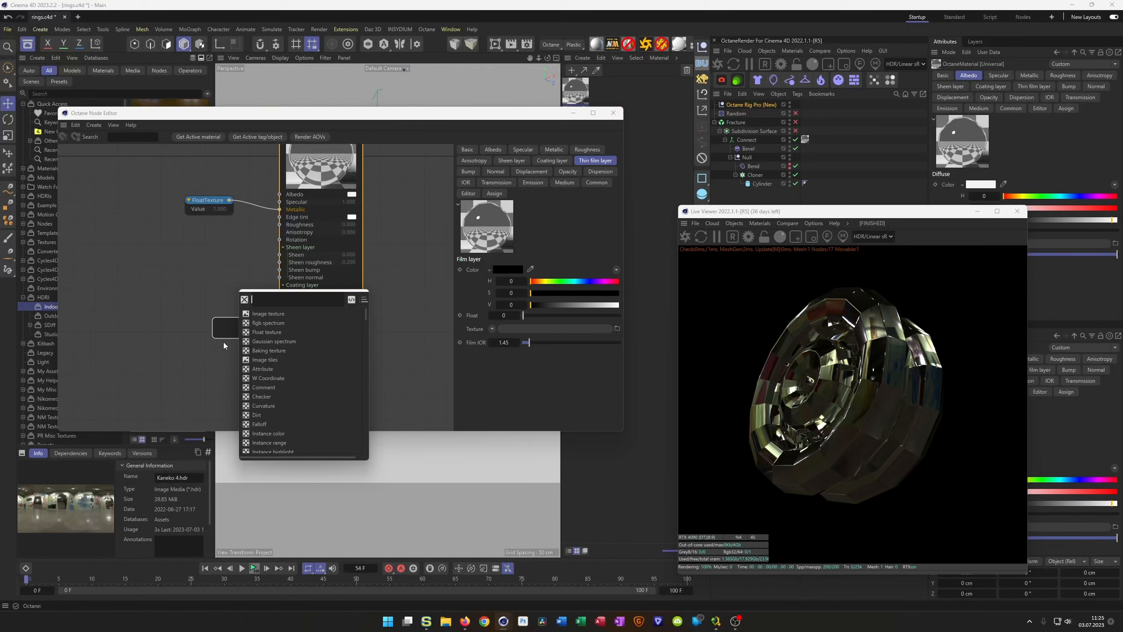
pyautogui.write('float')
pyautogui.press('Down')
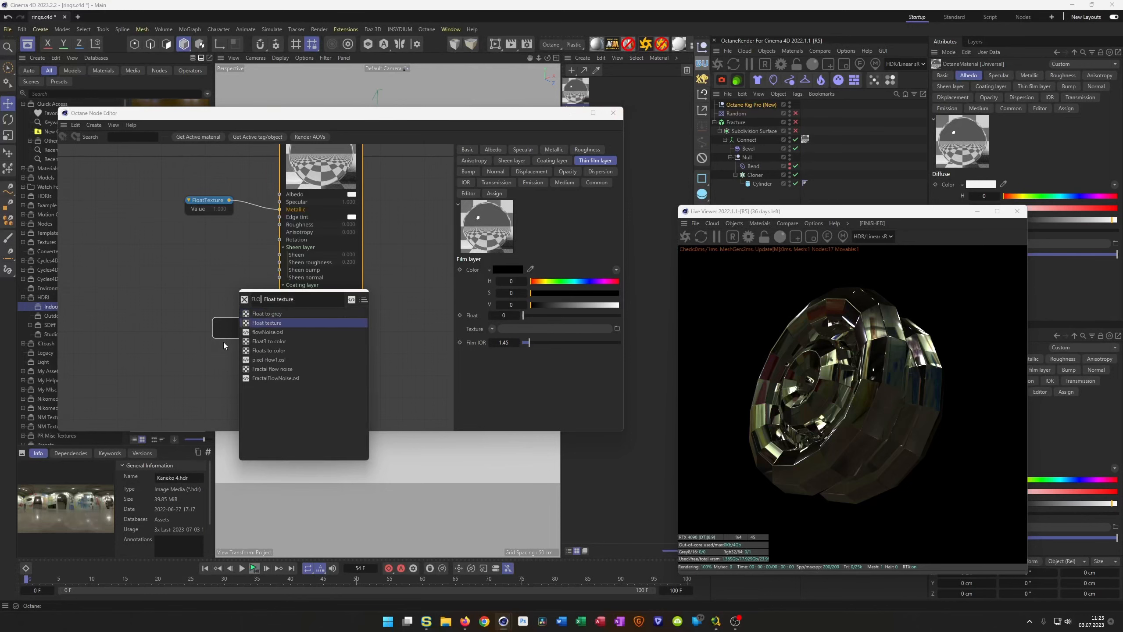
pyautogui.press('Return')
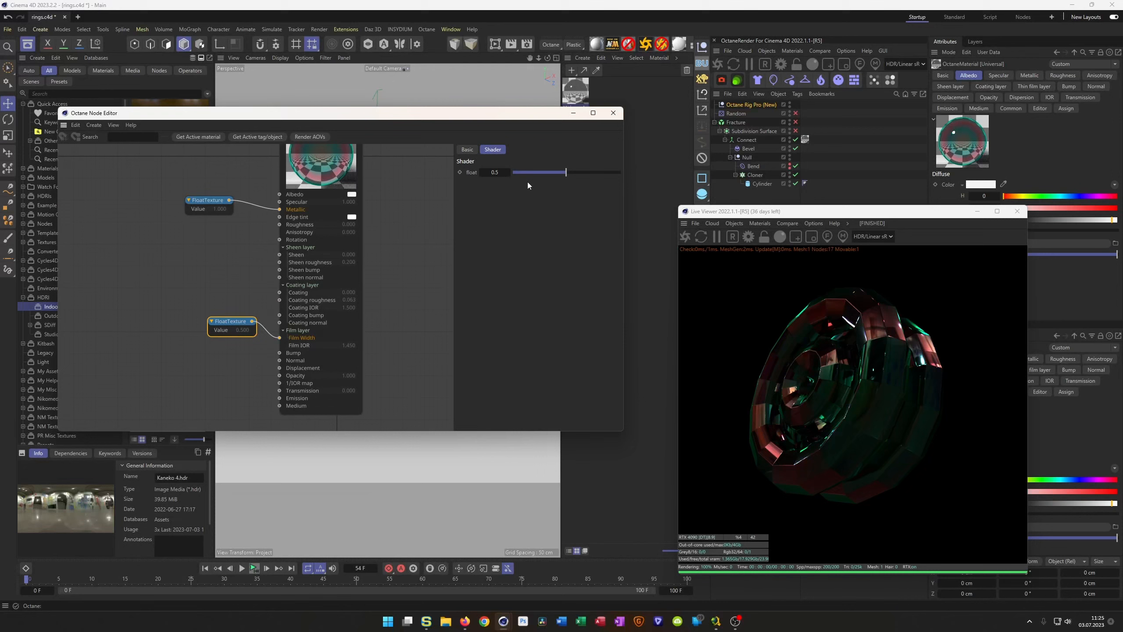
# Lower the Film Width Float texture's value to about 0.008 and delete the node.
pyautogui.moveTo(516, 176)
pyautogui.mouseDown()
pyautogui.moveTo(539, 175)
pyautogui.moveTo(514, 176)
pyautogui.mouseUp()
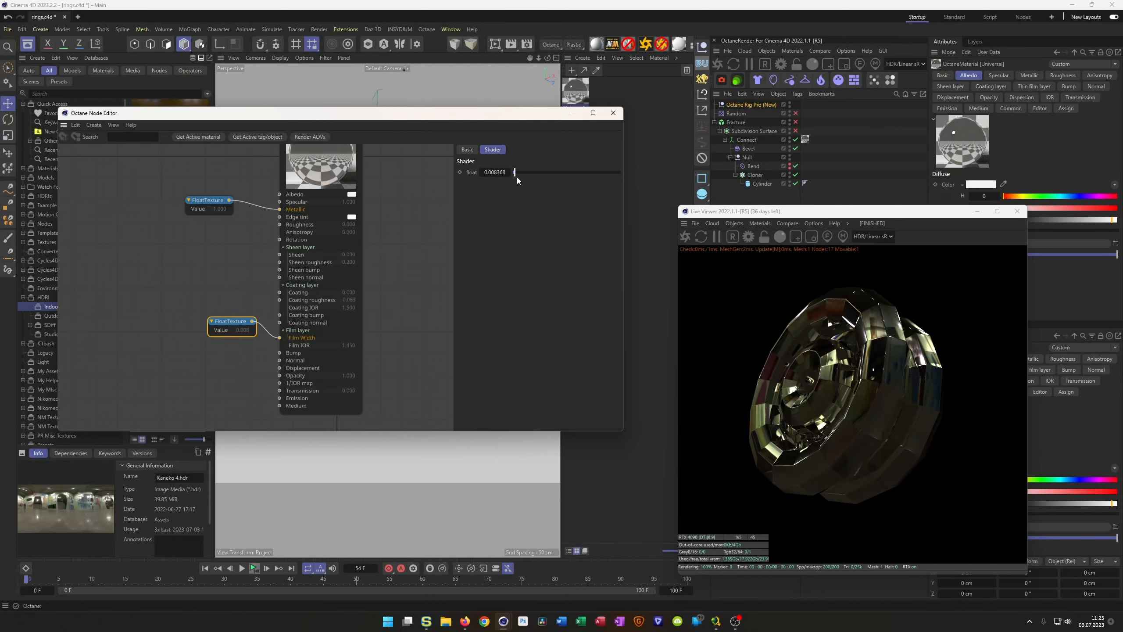
pyautogui.click(238, 330)
pyautogui.press('Delete')
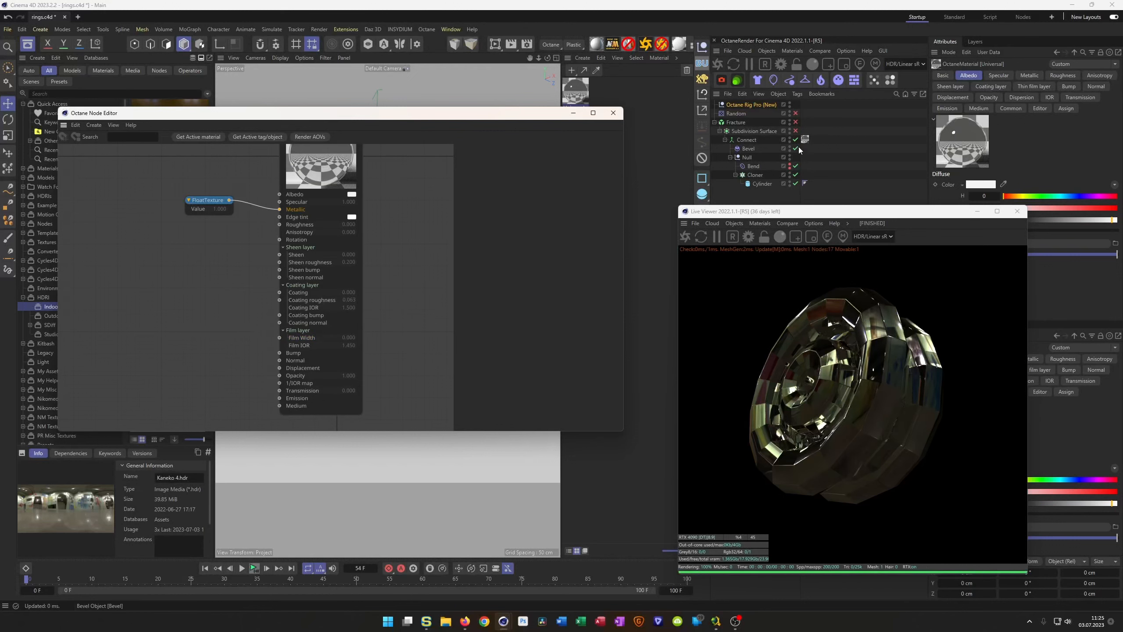
# Set the Octane Rig Pro's HDRI picture type to Float and move the Live Viewer back beside the object list.
pyautogui.click(744, 105)
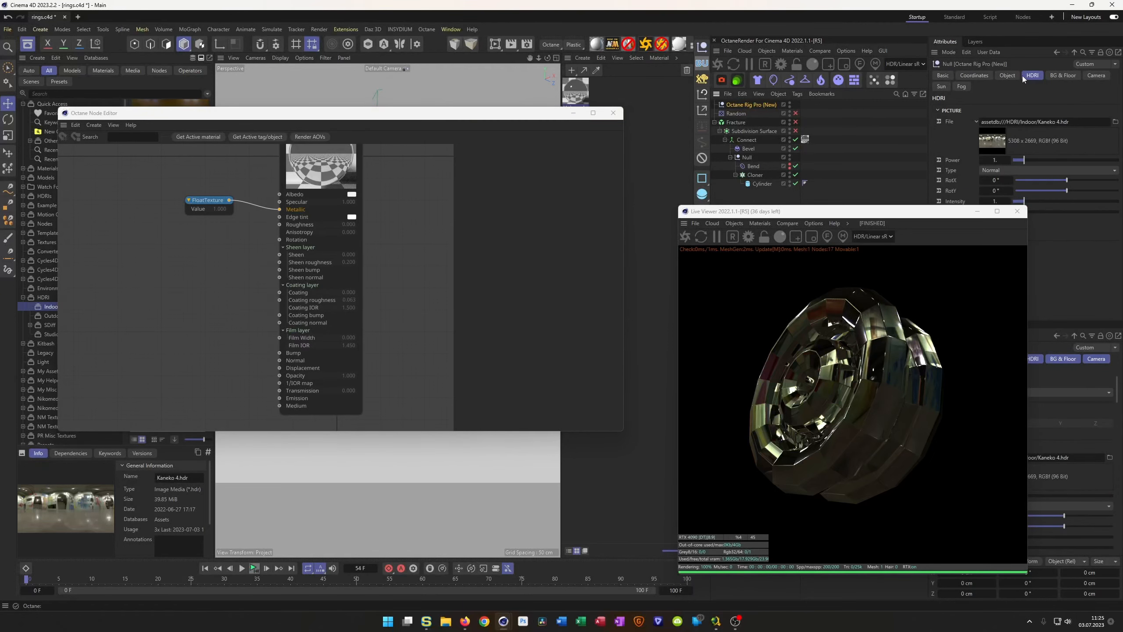
pyautogui.moveTo(915, 214); pyautogui.dragTo(777, 163)
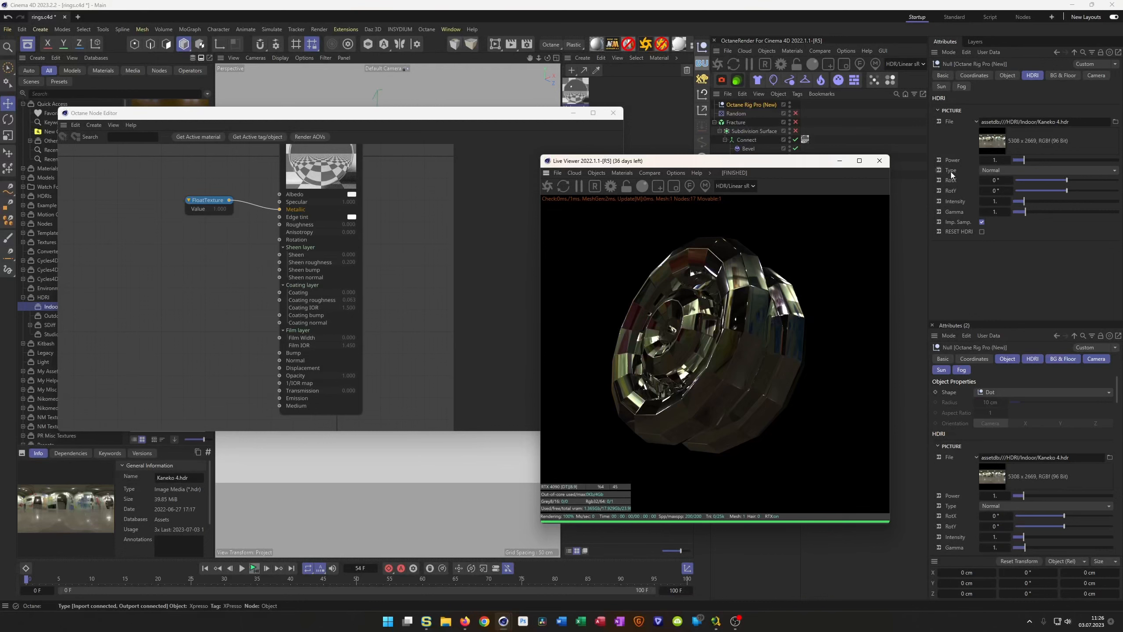
pyautogui.click(984, 167)
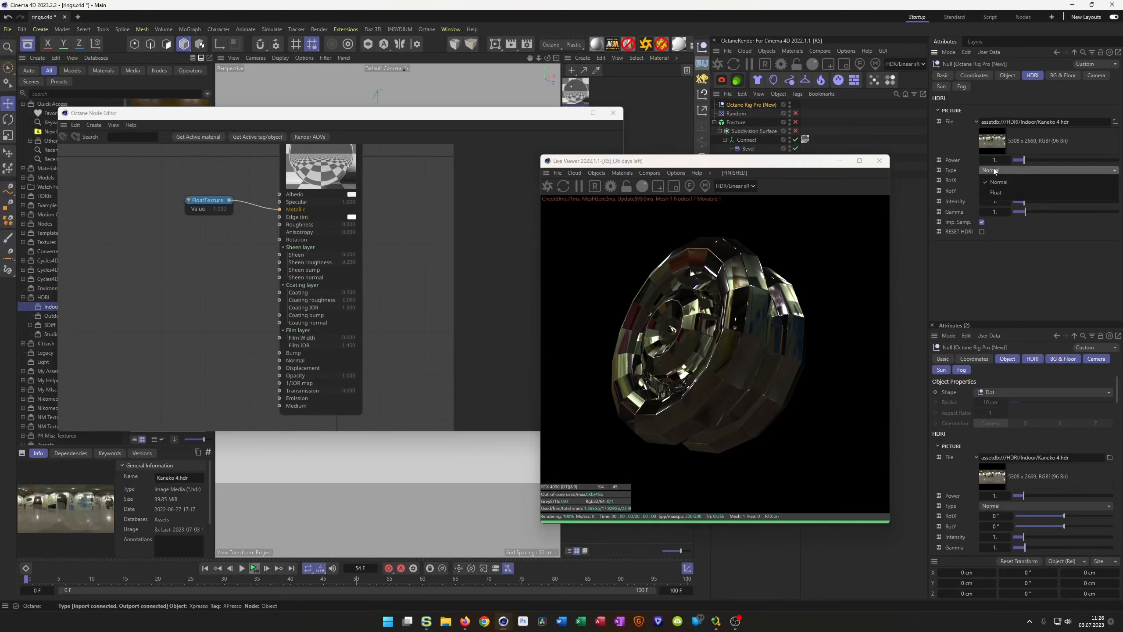
pyautogui.click(1001, 196)
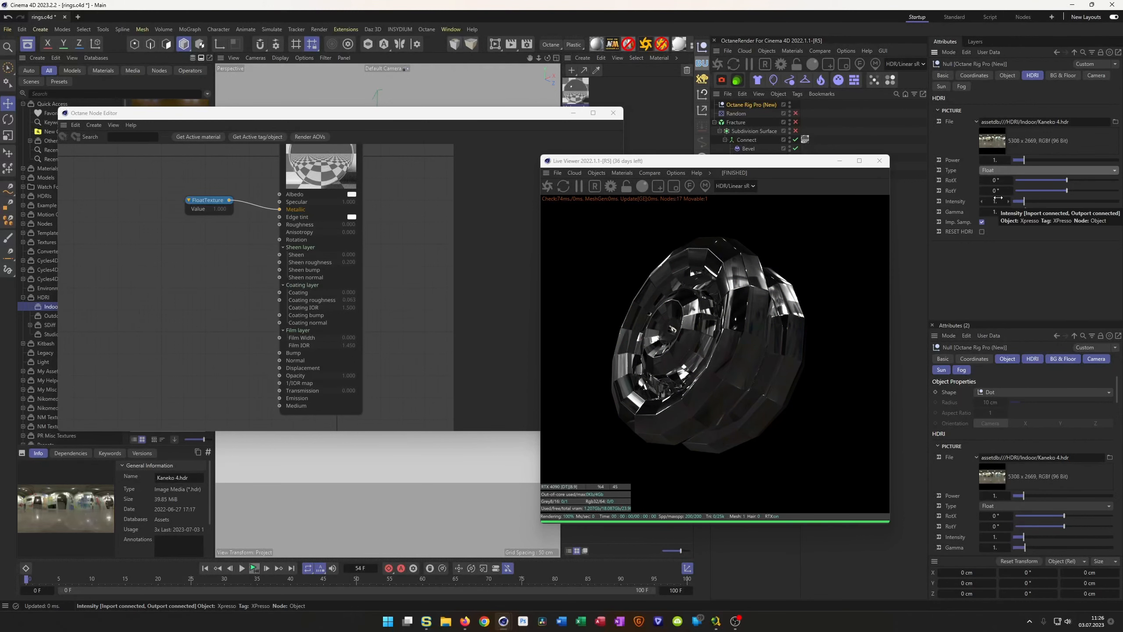
pyautogui.moveTo(780, 164); pyautogui.dragTo(981, 212)
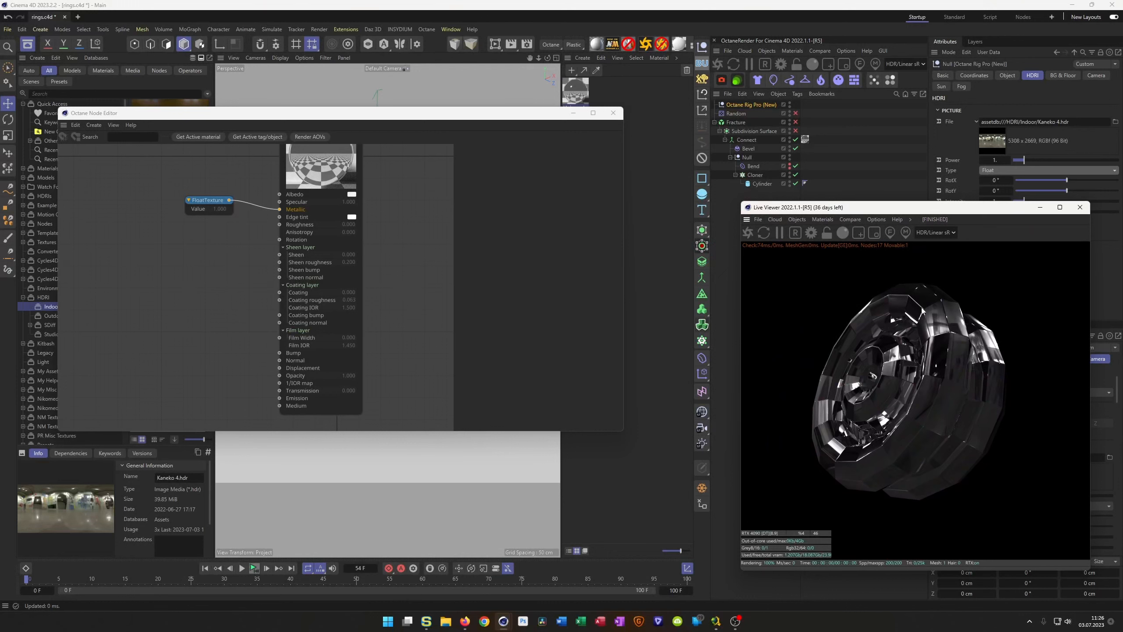
# Select the Cylinder and open its Height Segments value for editing.
pyautogui.click(761, 183)
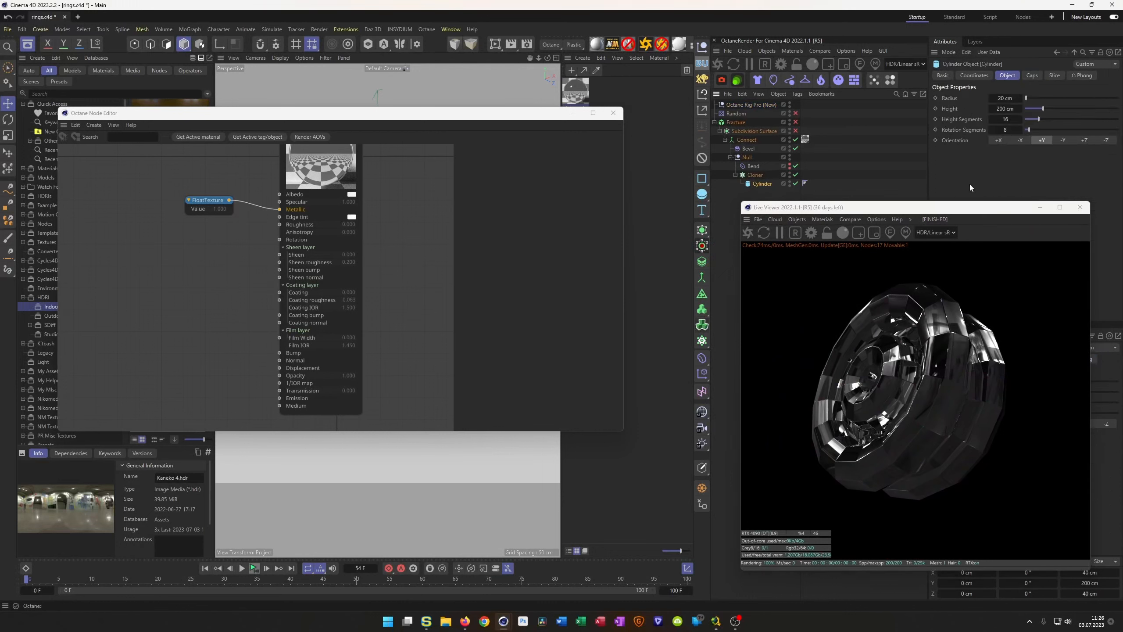
pyautogui.click(1003, 119)
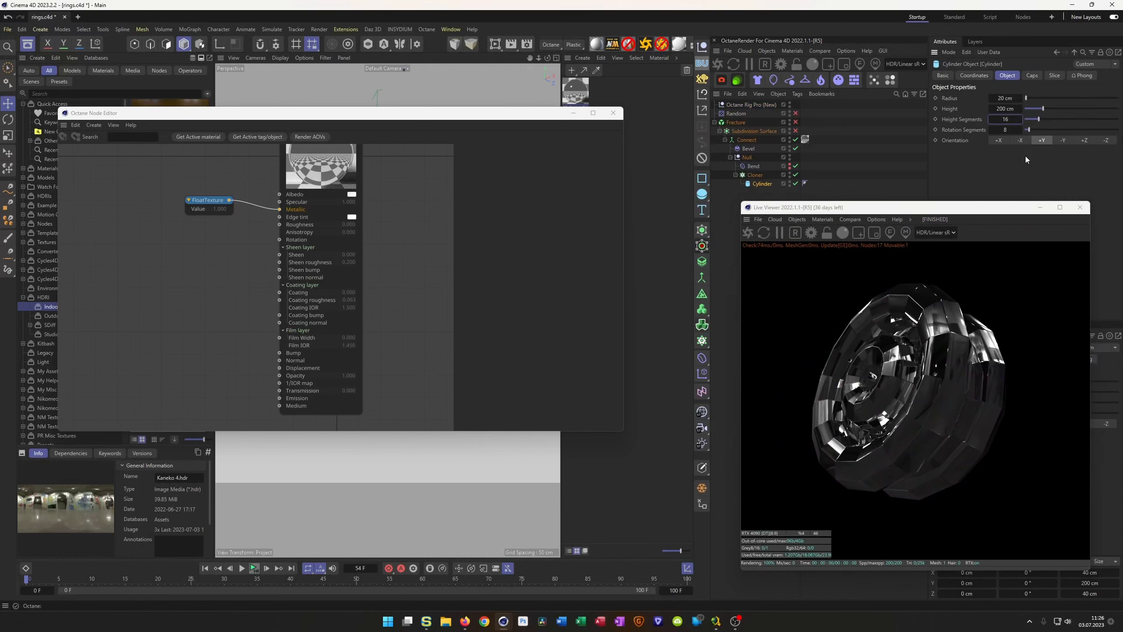
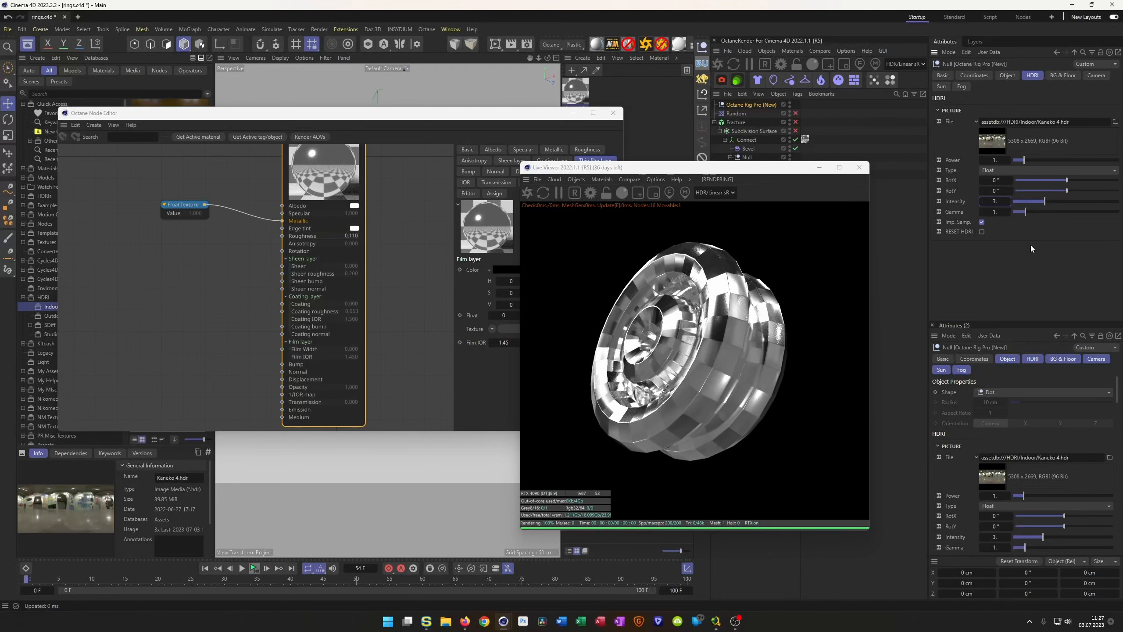
# Set the Octane Rig Pro's HDRI Intensity to 2.
pyautogui.click(1005, 202)
pyautogui.write('2')
pyautogui.press('Return')
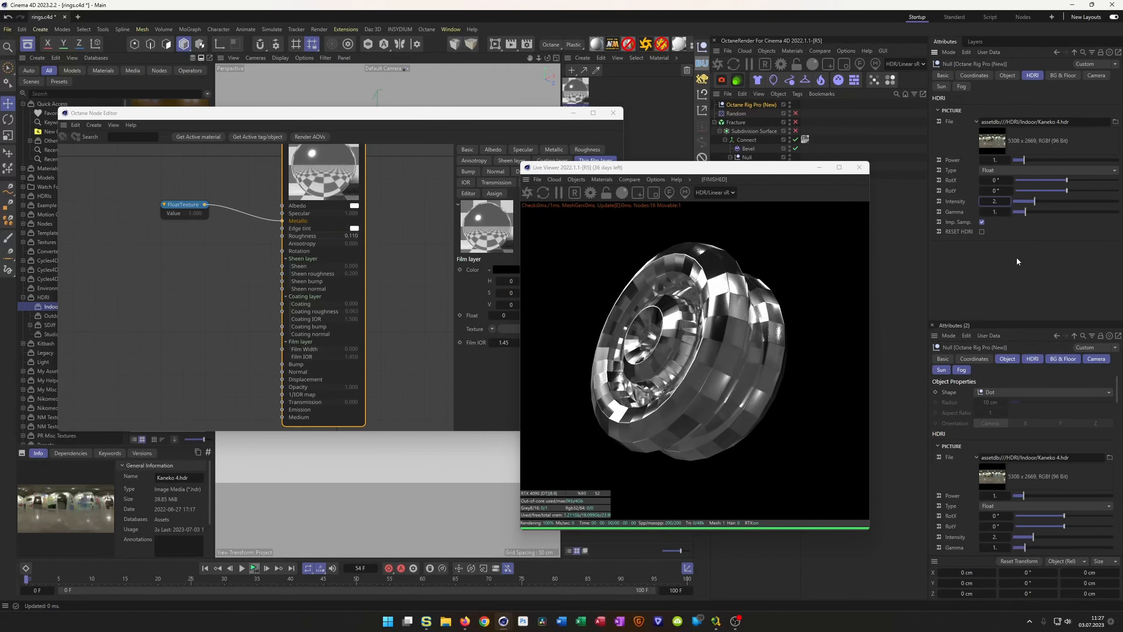
# Add a camera to the scene and give it an Octane Camera tag.
pyautogui.moveTo(730, 171); pyautogui.dragTo(433, 173)
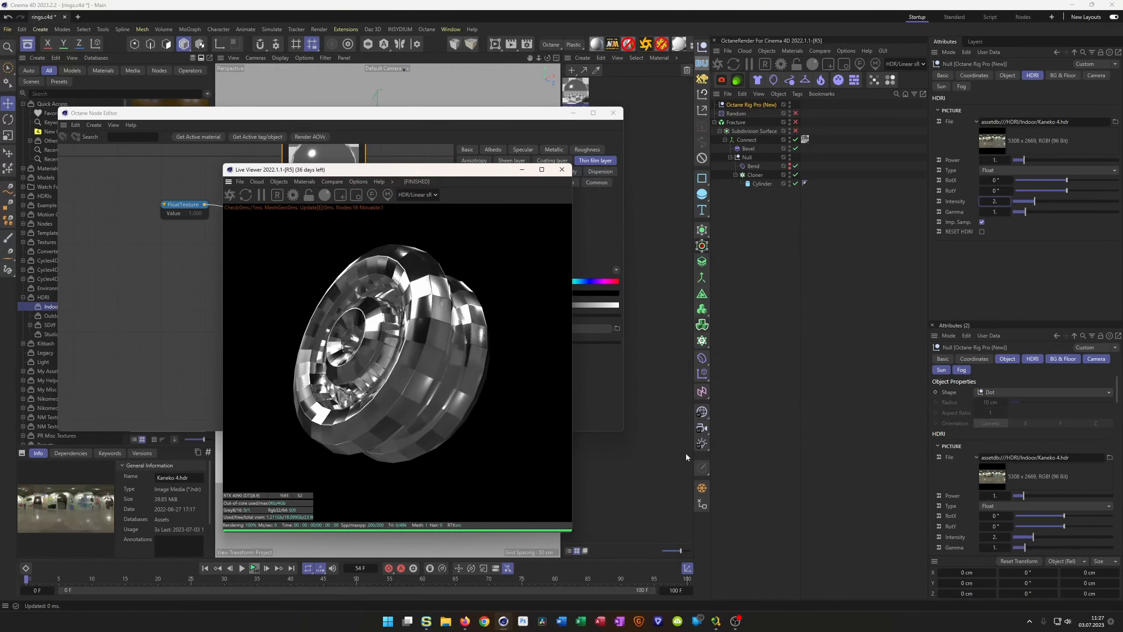
pyautogui.click(706, 432)
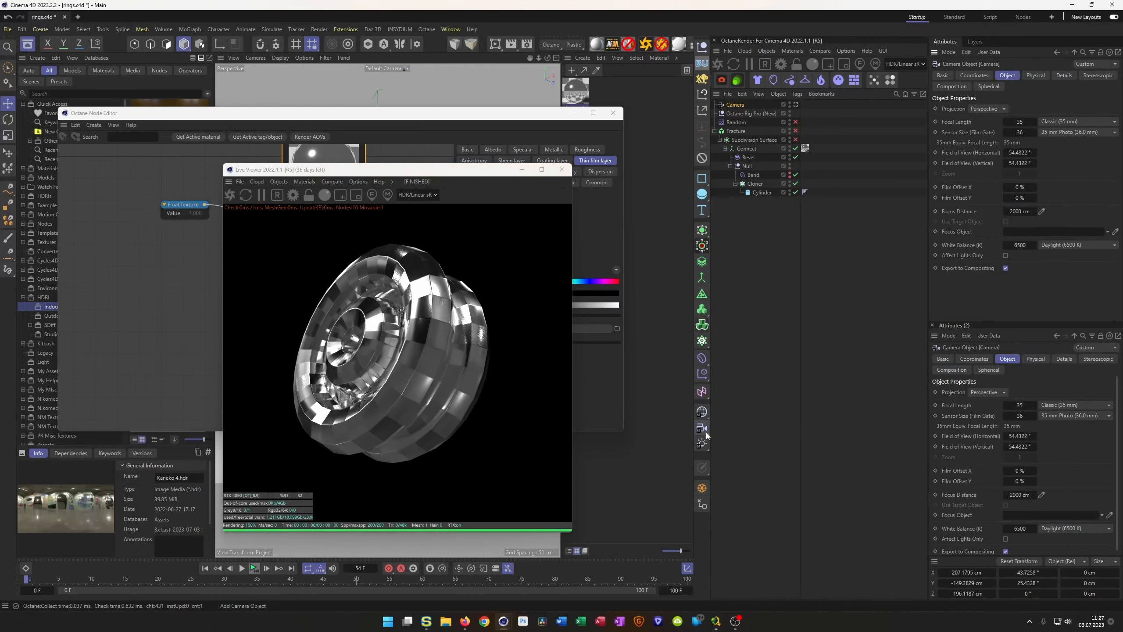
pyautogui.click(720, 82)
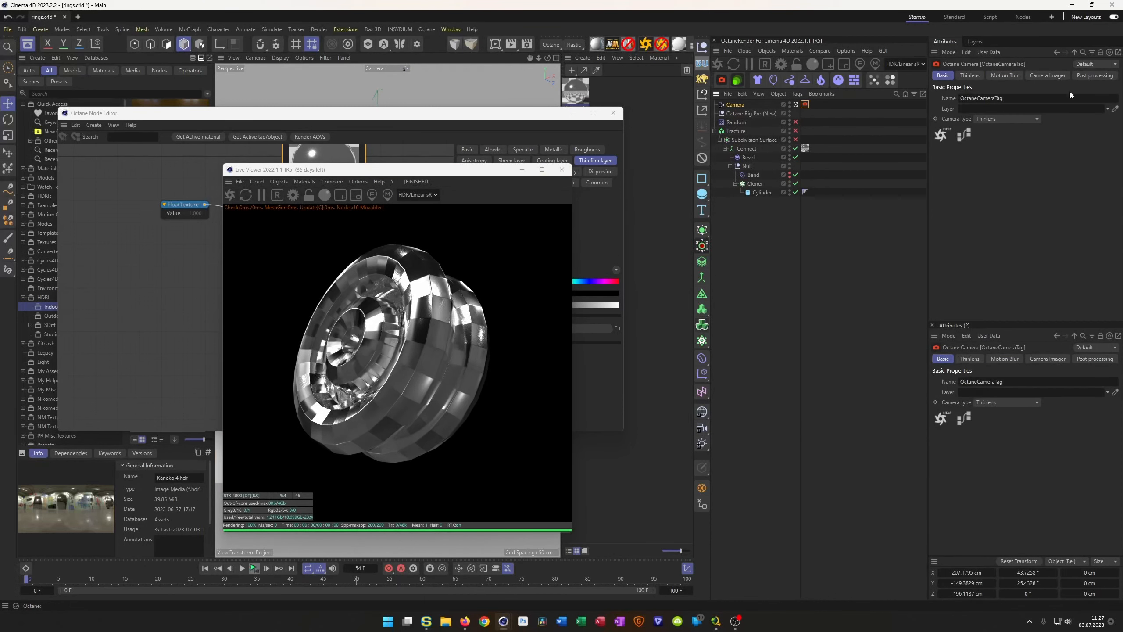
# Enable post processing on the Octane camera, with bloom power about 0.009 and glare power about 35.2.
pyautogui.click(1091, 75)
pyautogui.click(995, 87)
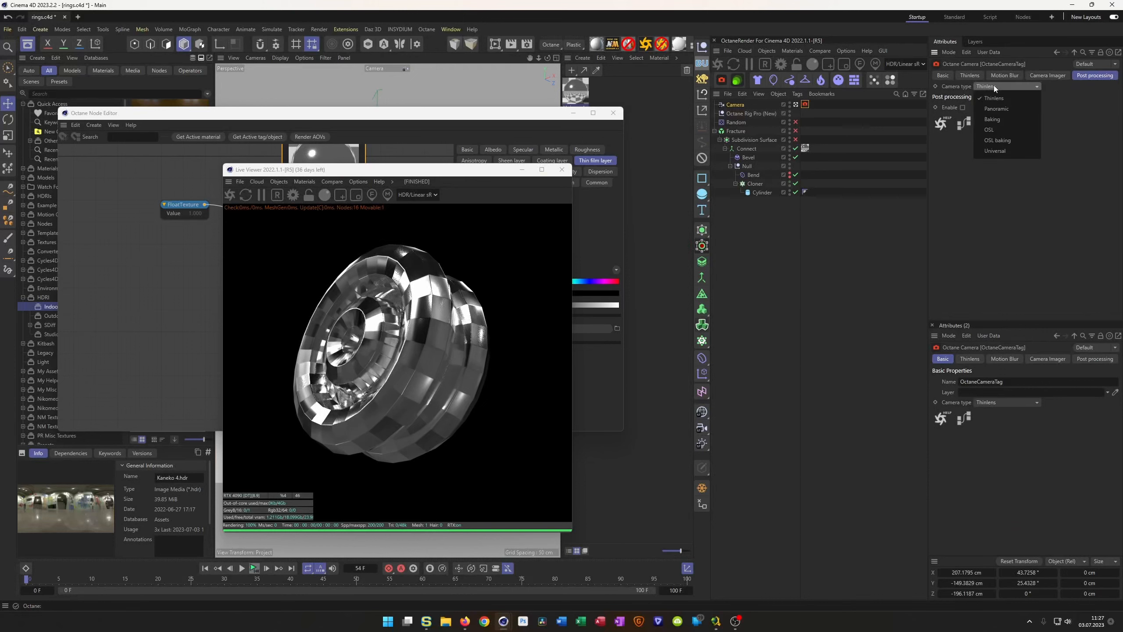
pyautogui.click(964, 96)
pyautogui.click(962, 107)
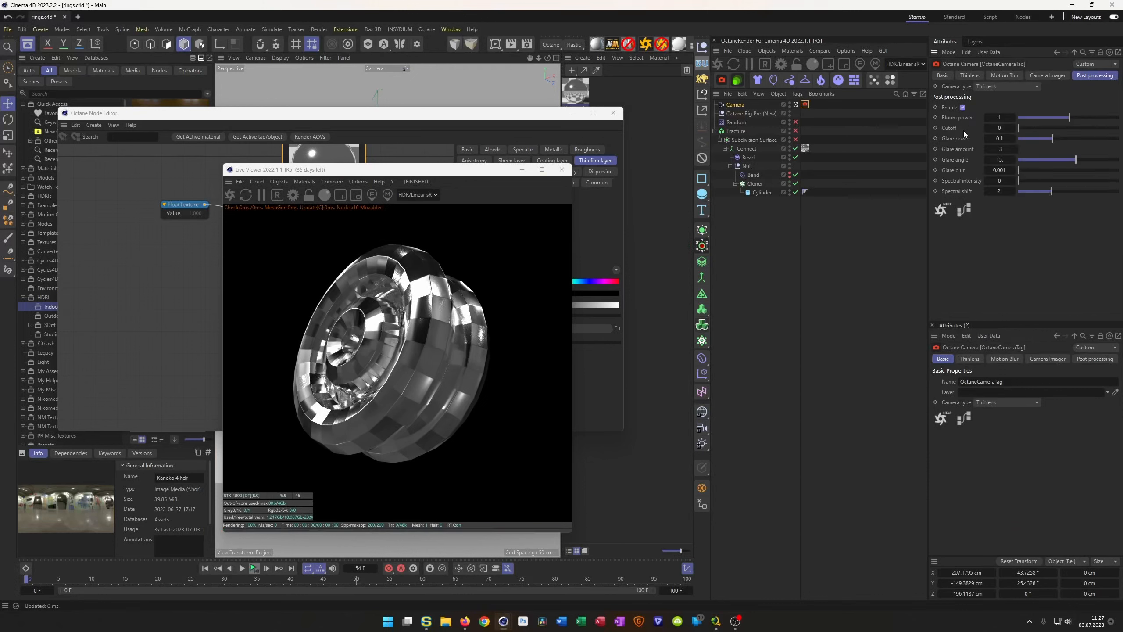
pyautogui.moveTo(1003, 116); pyautogui.dragTo(1099, 116)
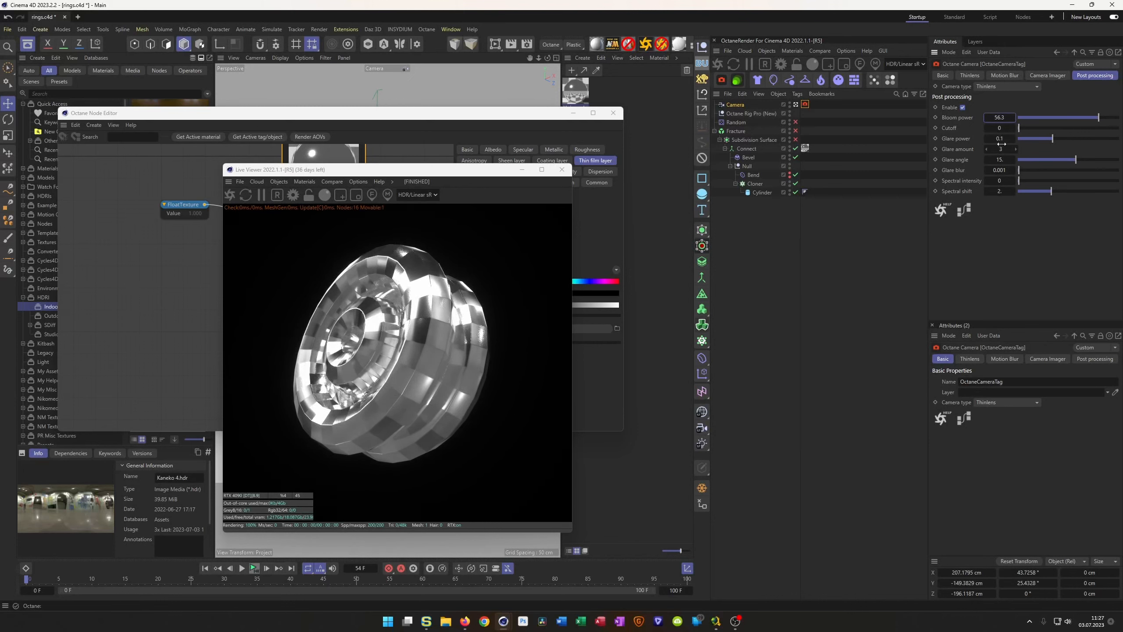
pyautogui.moveTo(1000, 140); pyautogui.dragTo(1035, 118)
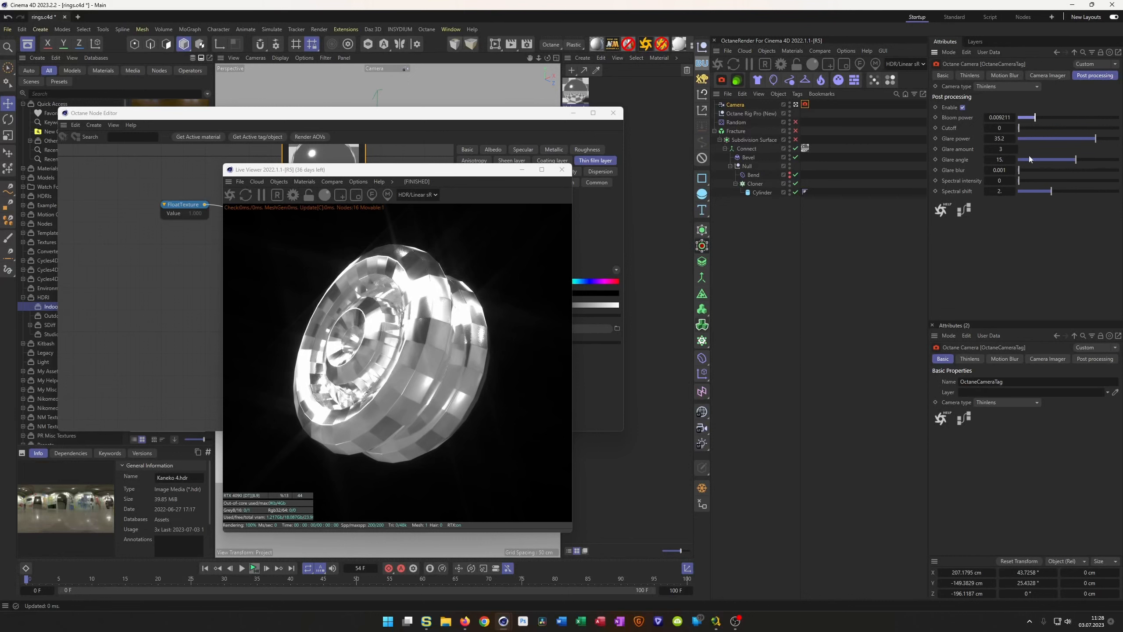
# Raise the camera's post-processing Cutoff to about 0.268.
pyautogui.click(1020, 128)
pyautogui.moveTo(1020, 129); pyautogui.dragTo(1021, 129)
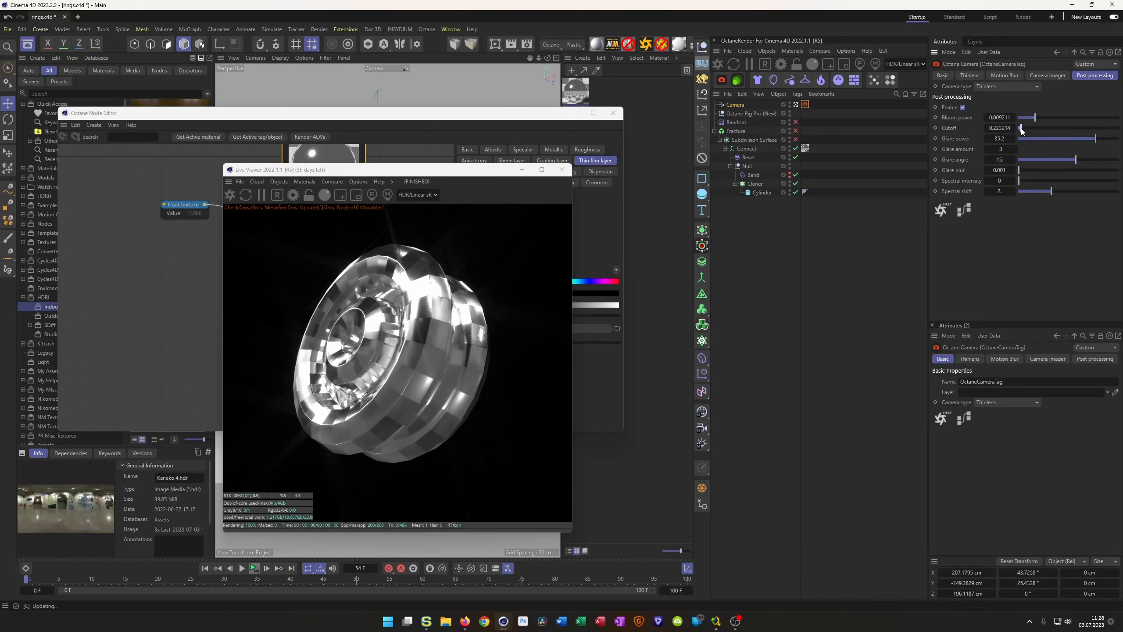
pyautogui.click(1022, 128)
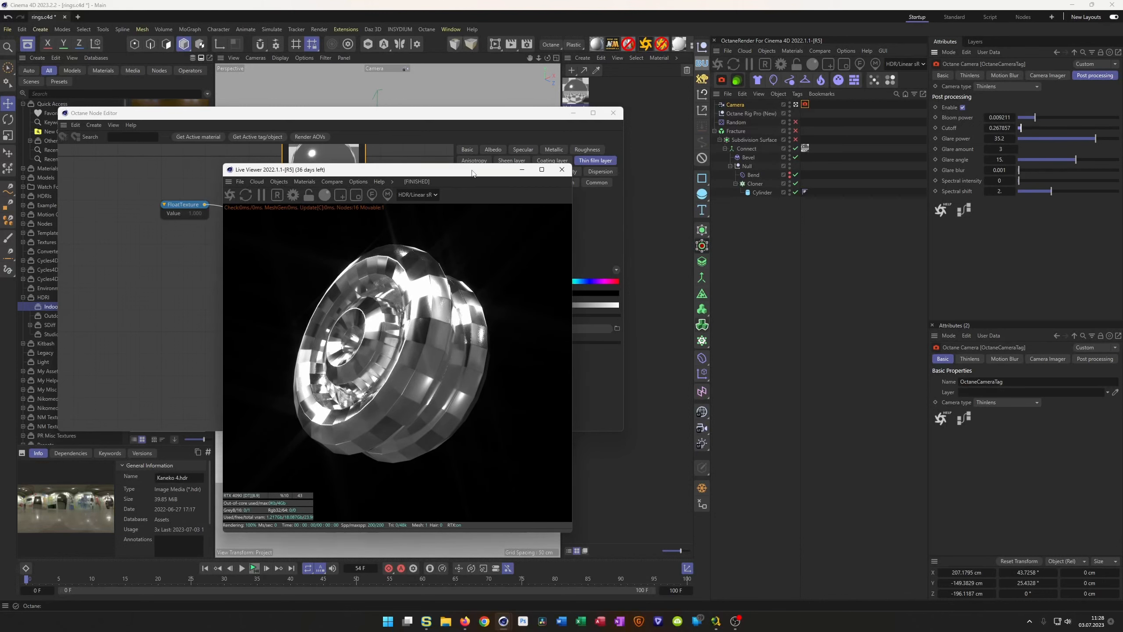
# Move the Live Viewer away from the node editor and play the animation briefly to check the glare.
pyautogui.moveTo(471, 174); pyautogui.dragTo(945, 200)
pyautogui.click(253, 569)
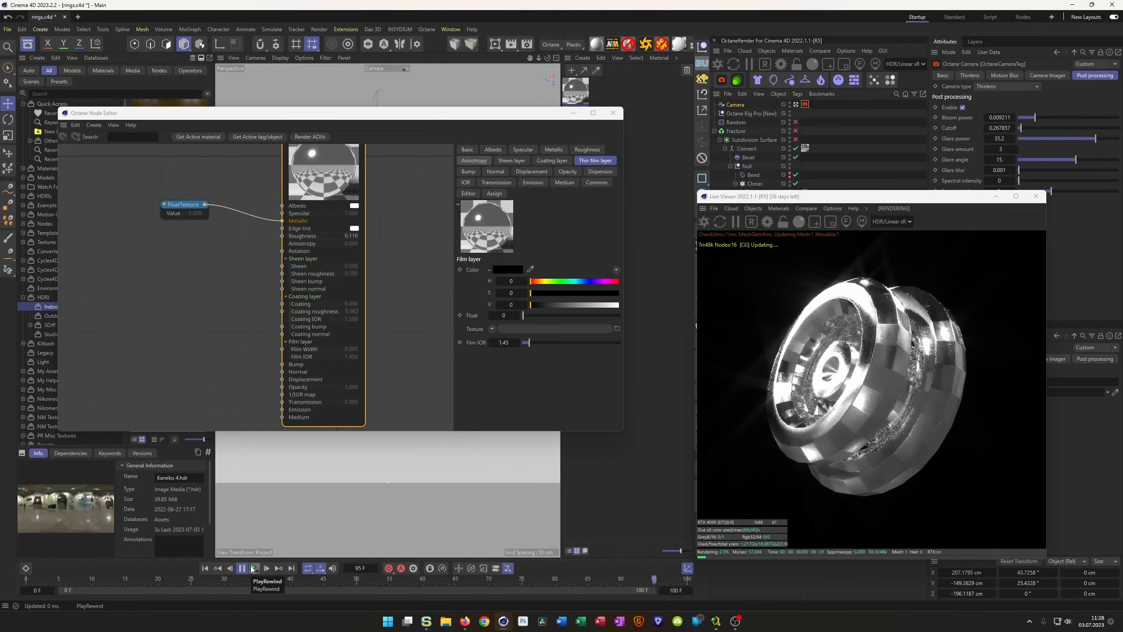
pyautogui.click(254, 568)
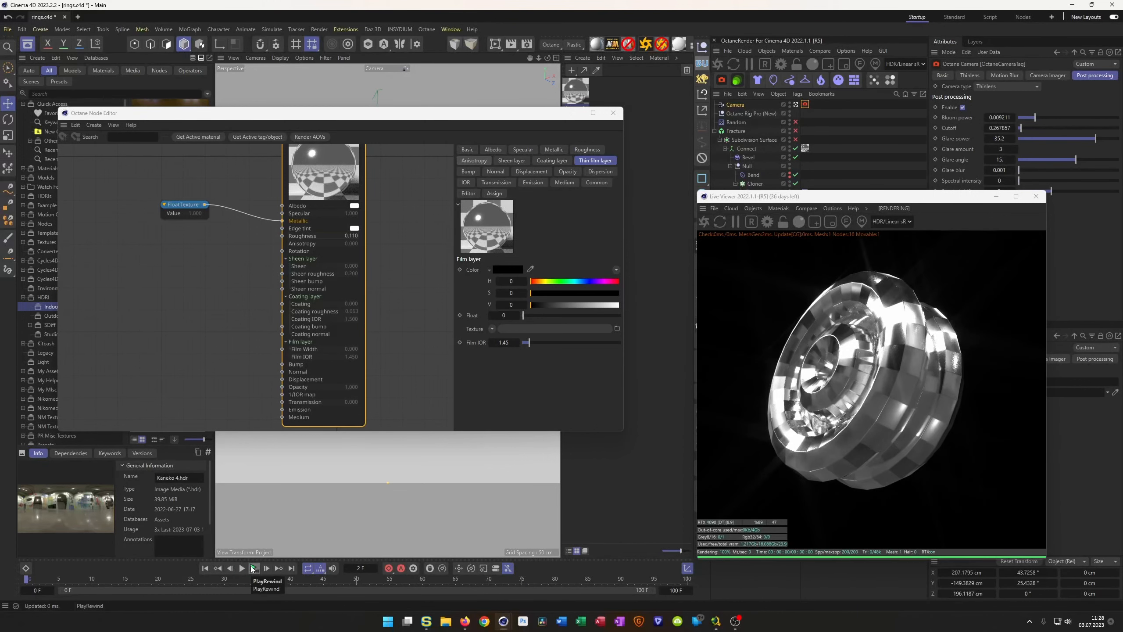
# Set the Universal material's Roughness to 0, close the node editor and preview the animation.
pyautogui.moveTo(351, 236); pyautogui.dragTo(309, 235)
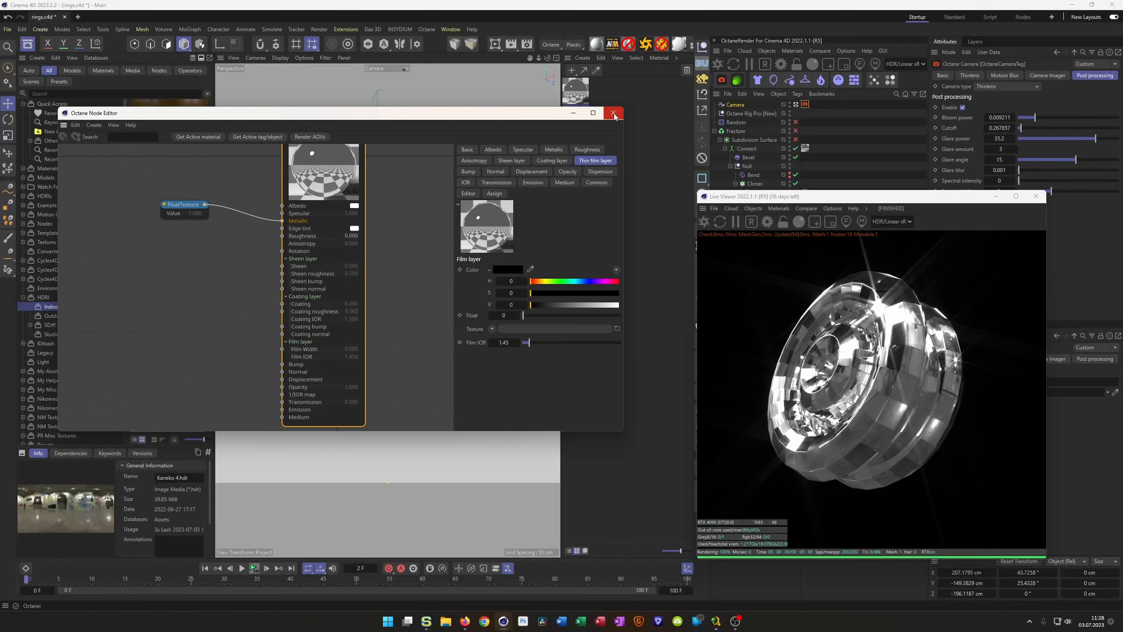
pyautogui.click(613, 114)
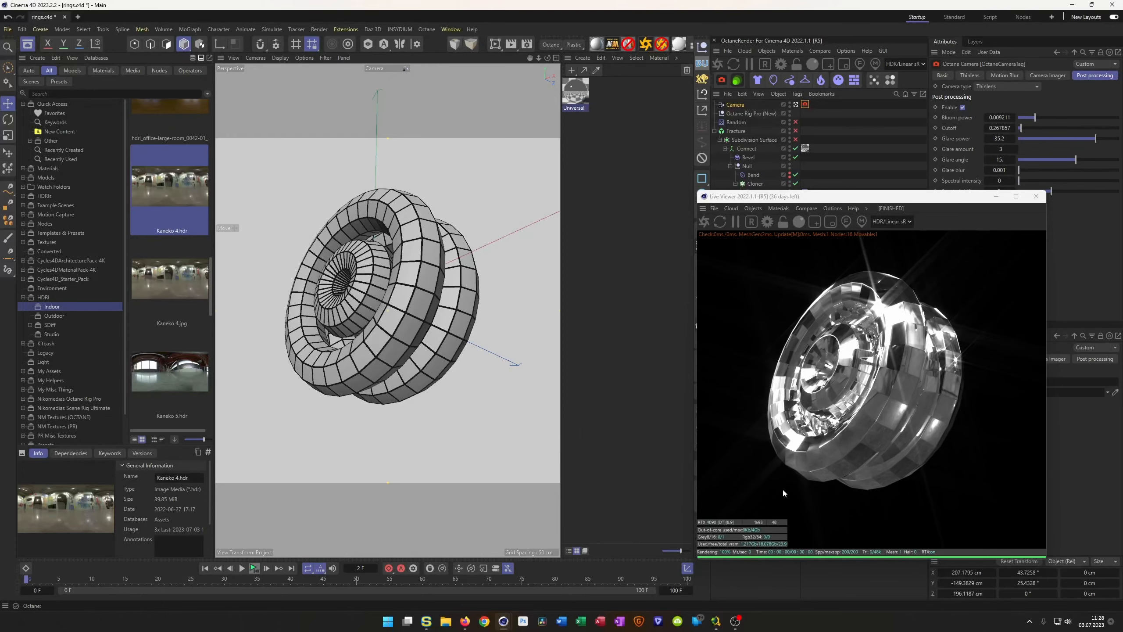
pyautogui.click(255, 568)
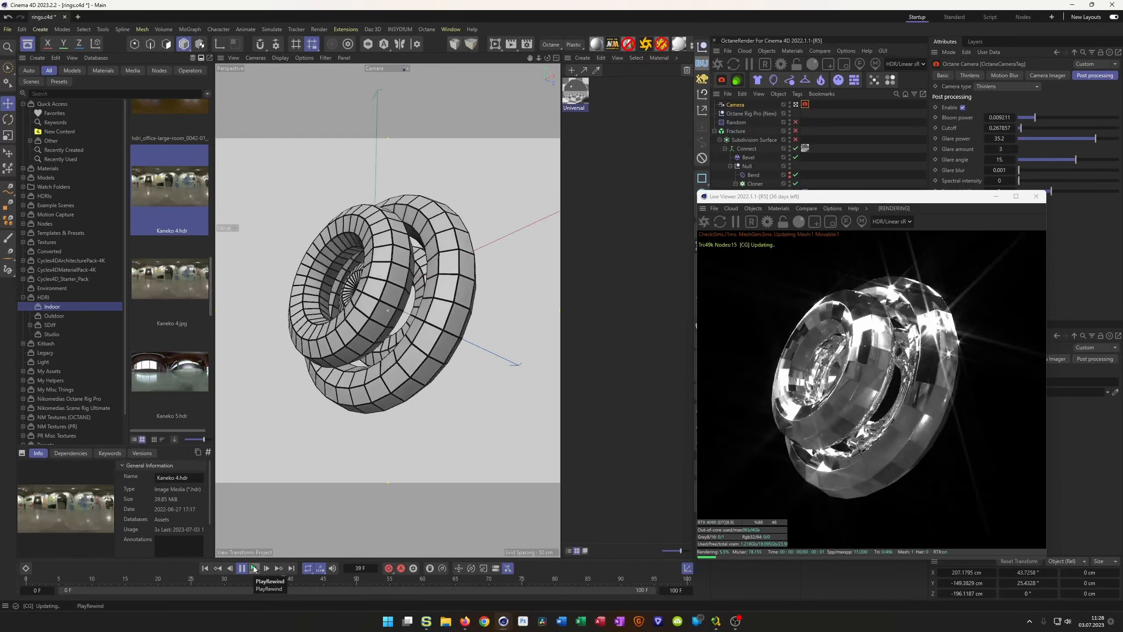
pyautogui.click(255, 569)
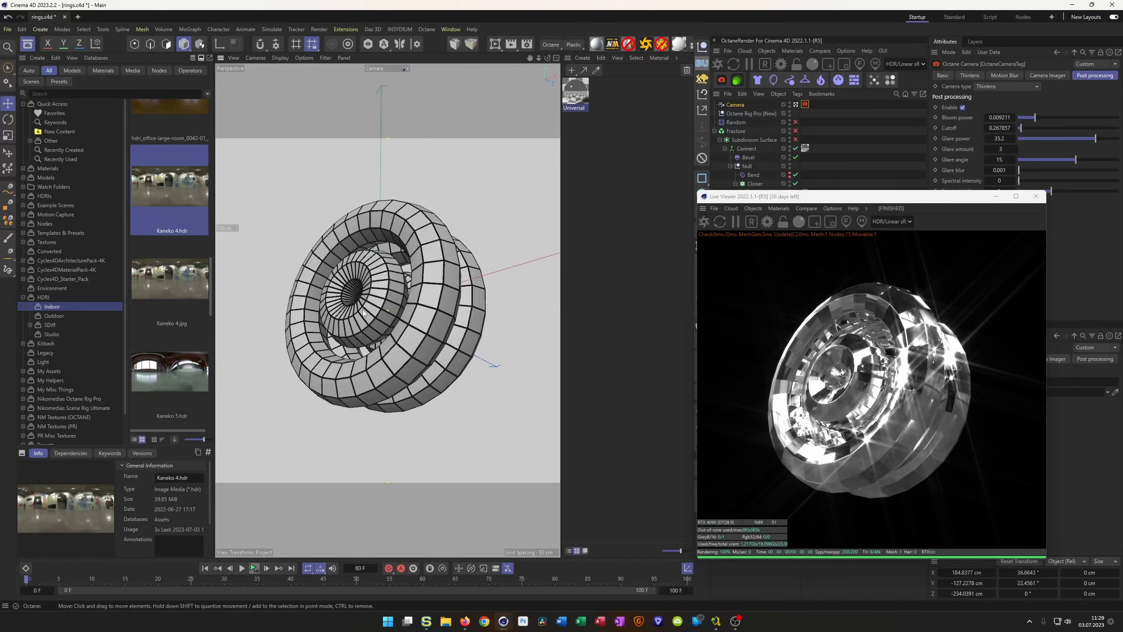
# Lower the camera's Glare power to about 16 and save the scene with a slightly adjusted camera angle.
pyautogui.moveTo(770, 196); pyautogui.dragTo(610, 196)
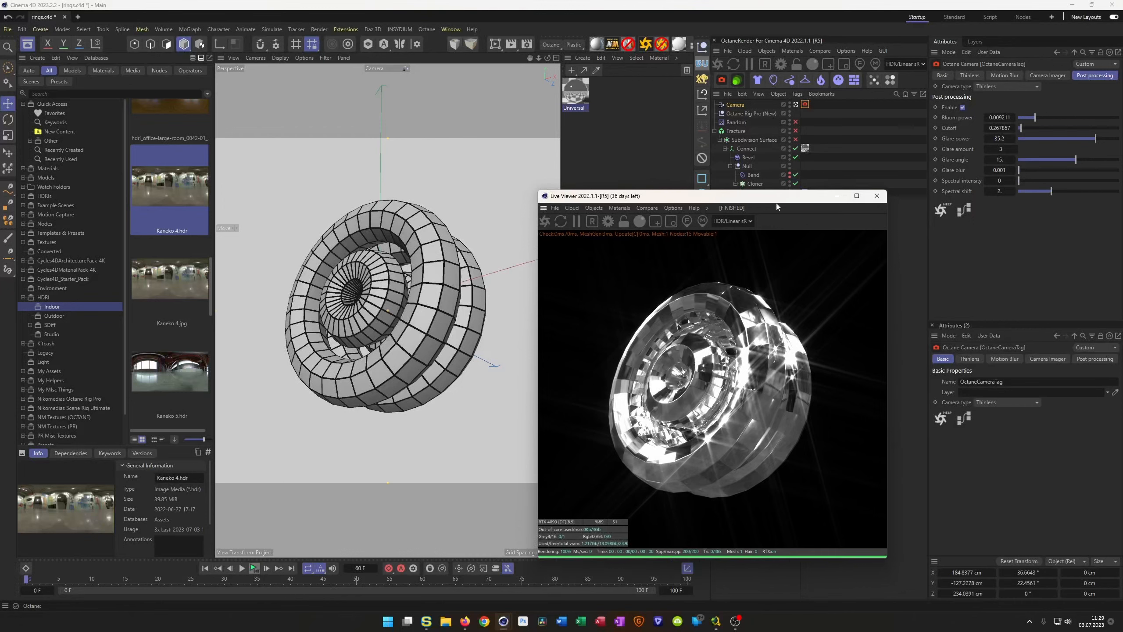
pyautogui.moveTo(1094, 138); pyautogui.dragTo(1089, 139)
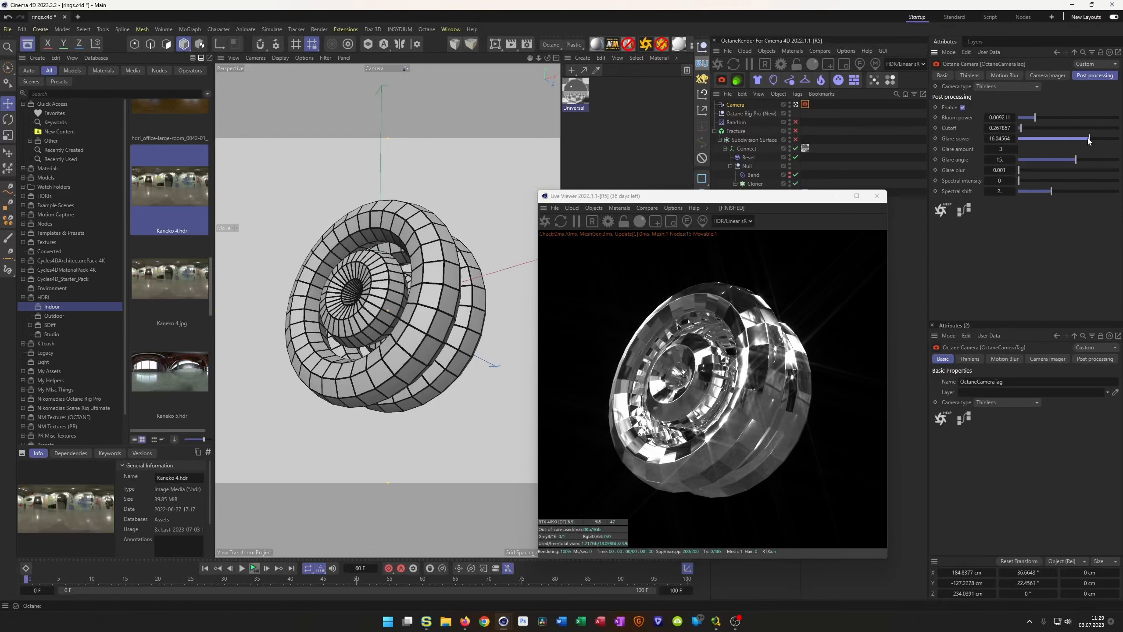
pyautogui.moveTo(790, 201); pyautogui.dragTo(919, 185)
pyautogui.hotkey('ctrl', 's')
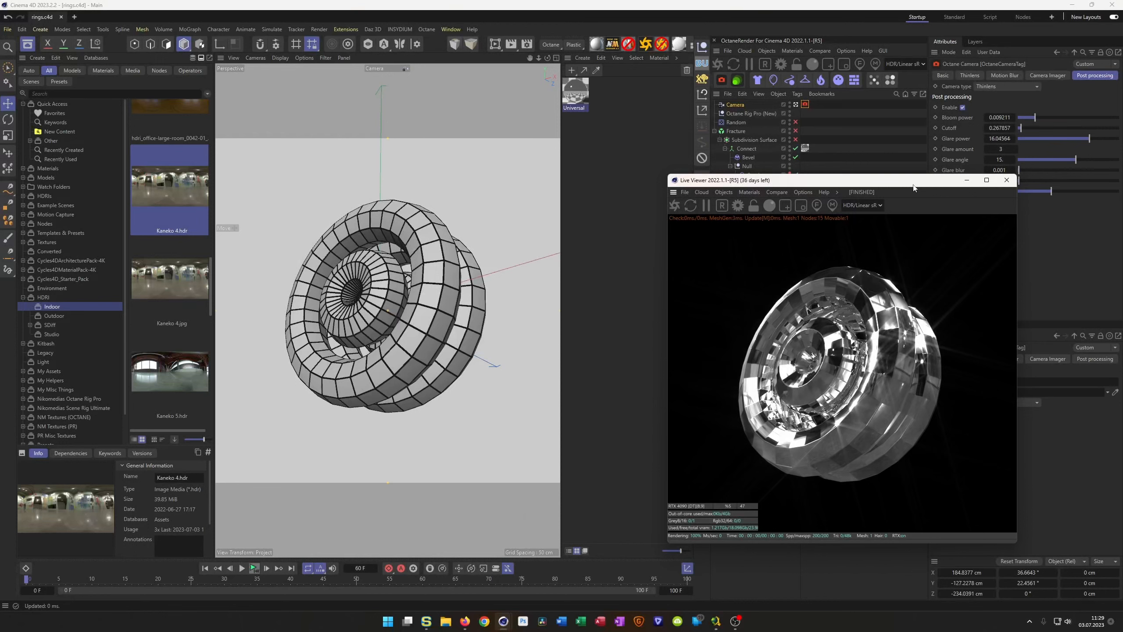
pyautogui.keyDown('alt'); pyautogui.moveTo(380, 257); pyautogui.dragTo(371, 254); pyautogui.keyUp('alt')
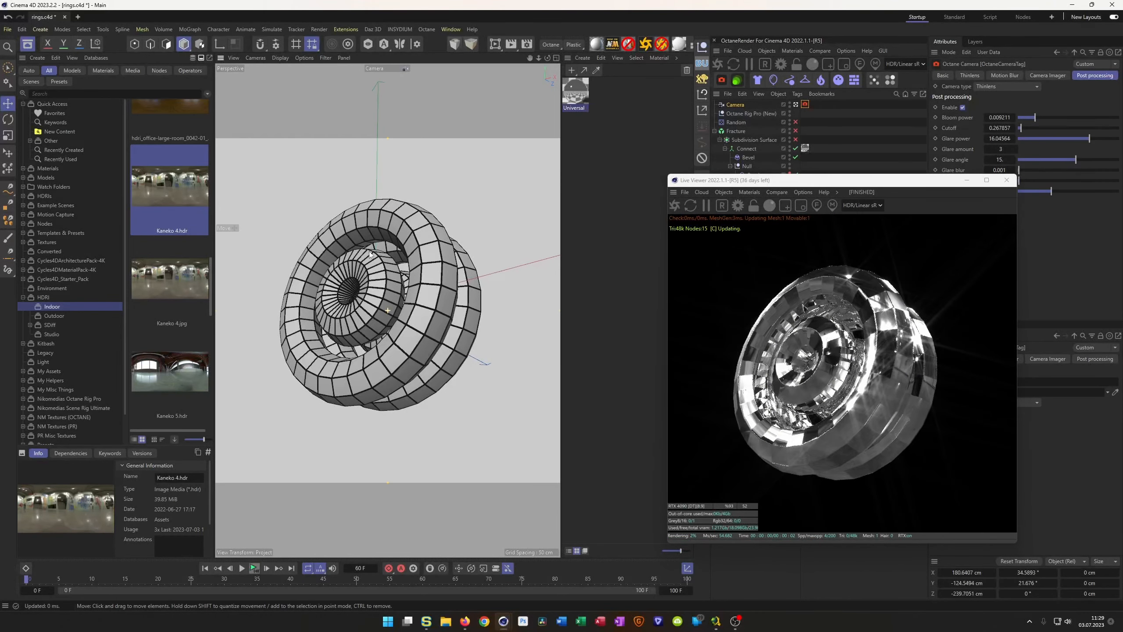
pyautogui.hotkey('ctrl', 's')
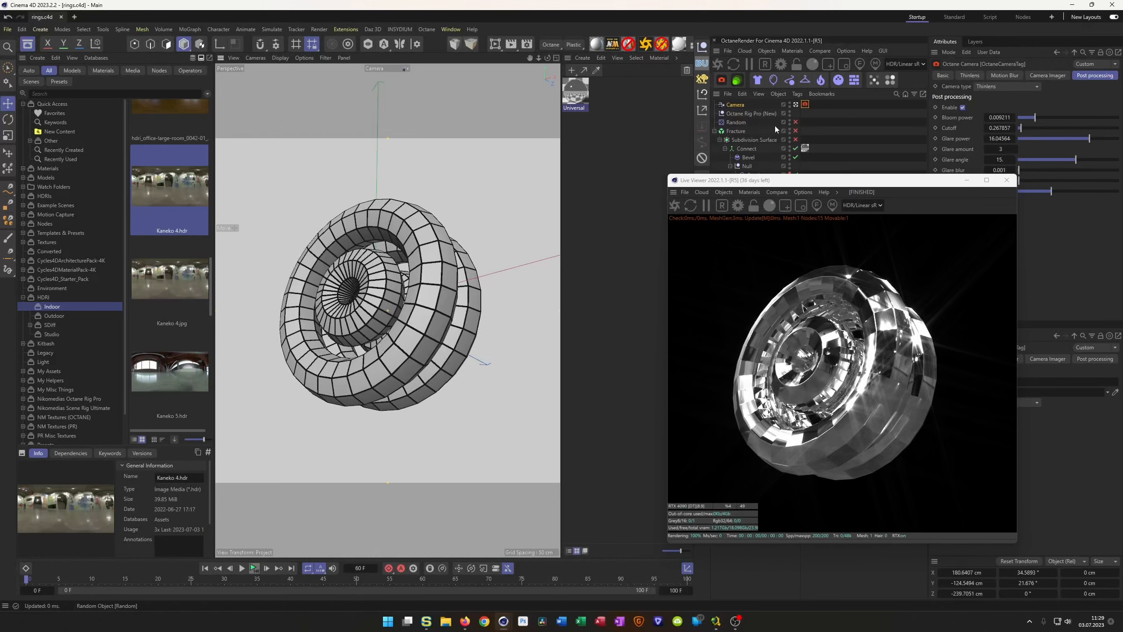
# Try a smooth look by enabling the Subdivision Surface and disabling the Bevel, and preview the animation.
pyautogui.click(795, 140)
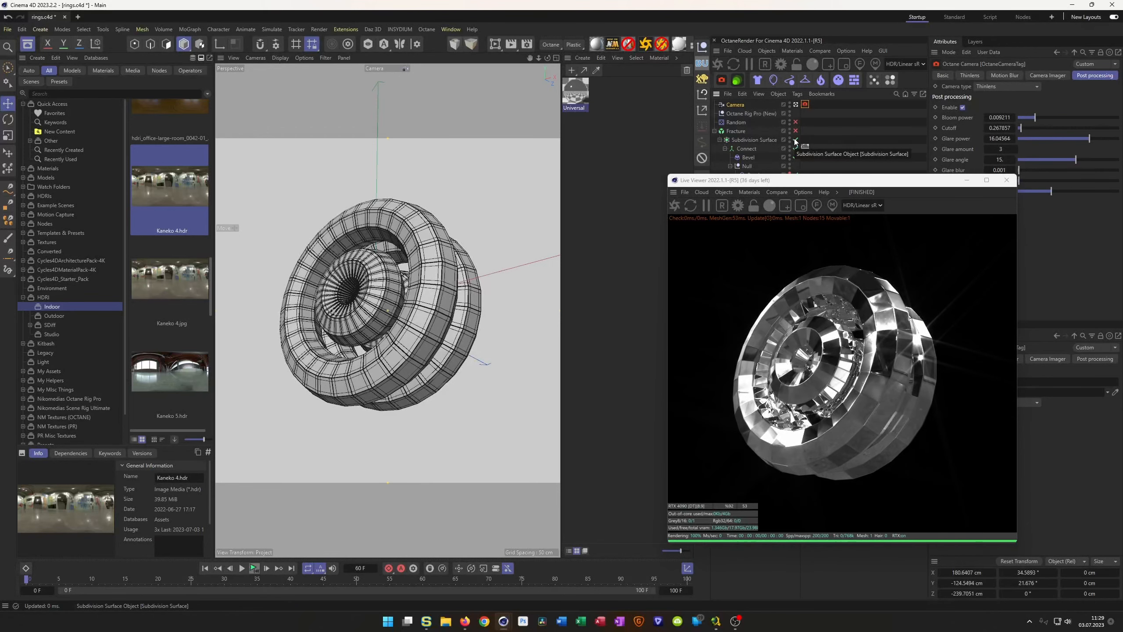
pyautogui.click(795, 157)
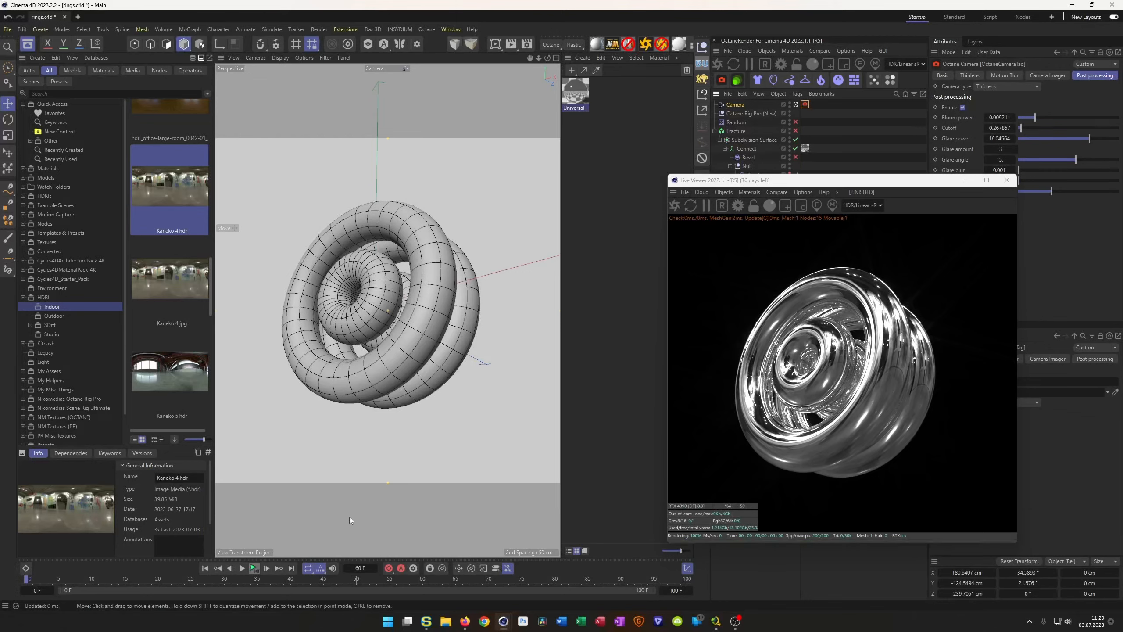
pyautogui.click(252, 569)
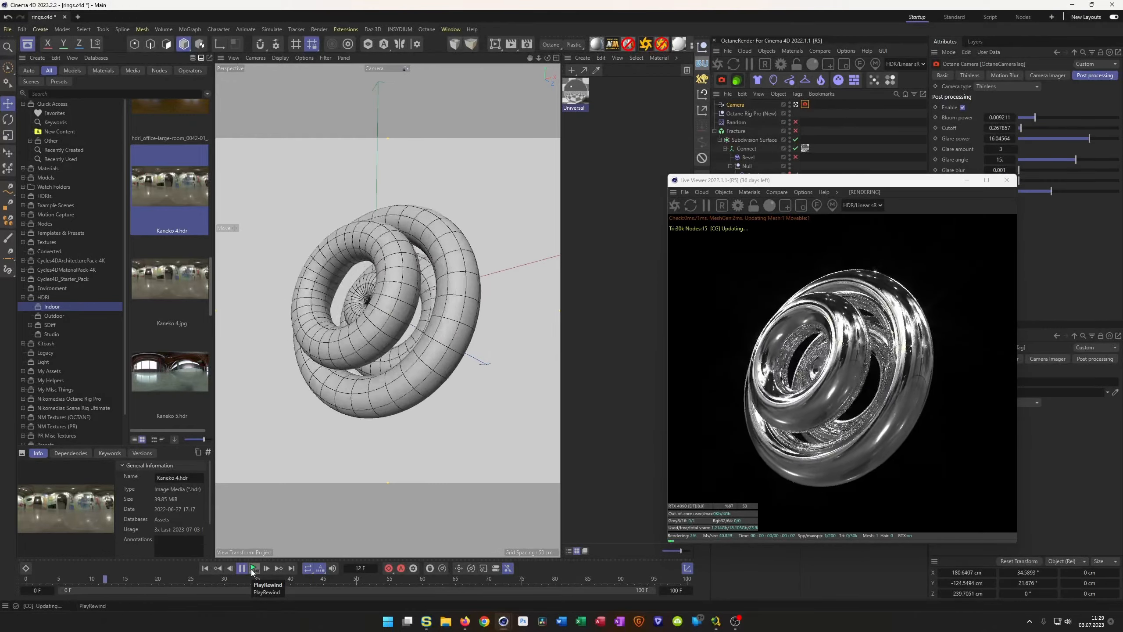
pyautogui.click(251, 571)
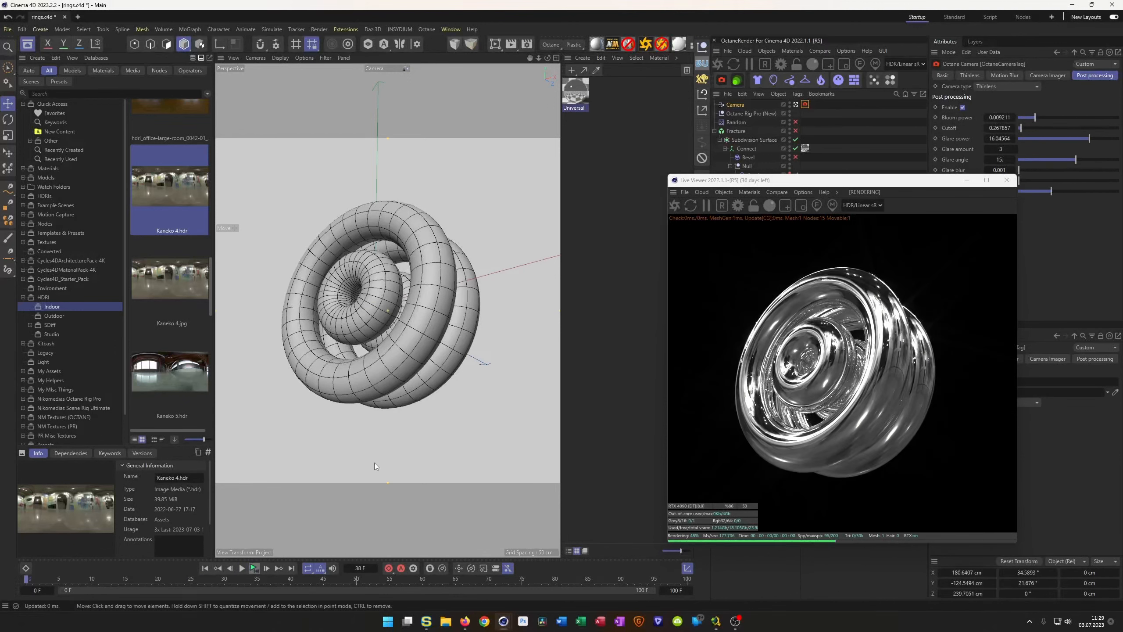
# Open the Universal material's node graph and connect a new Float texture to its Film Width.
pyautogui.click(574, 92)
pyautogui.click(689, 46)
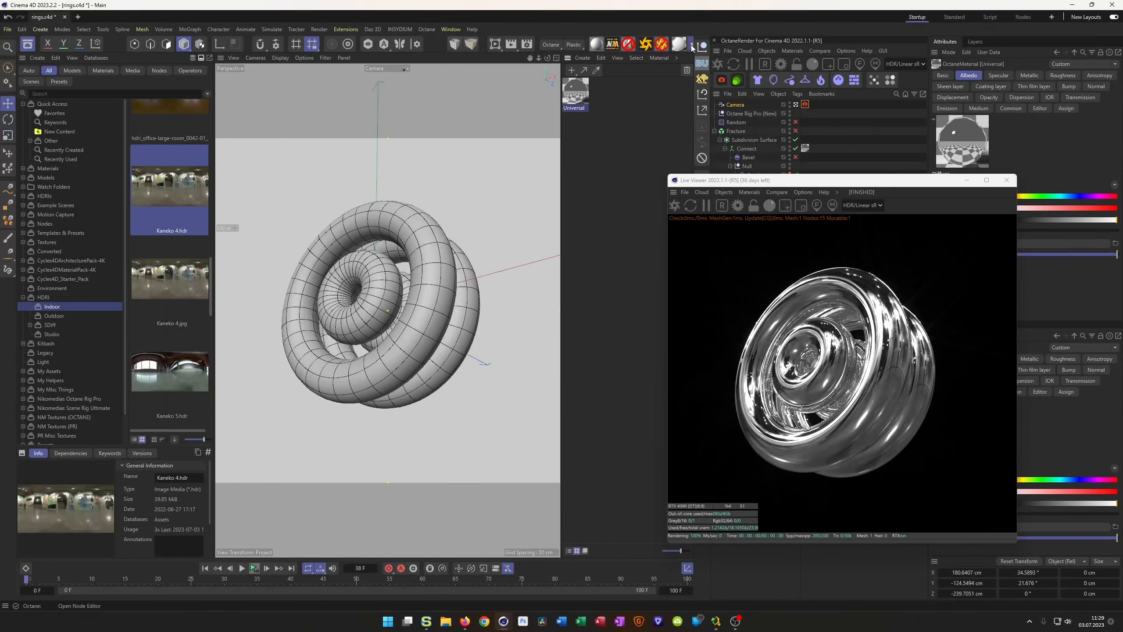
pyautogui.moveTo(523, 174); pyautogui.dragTo(416, 150)
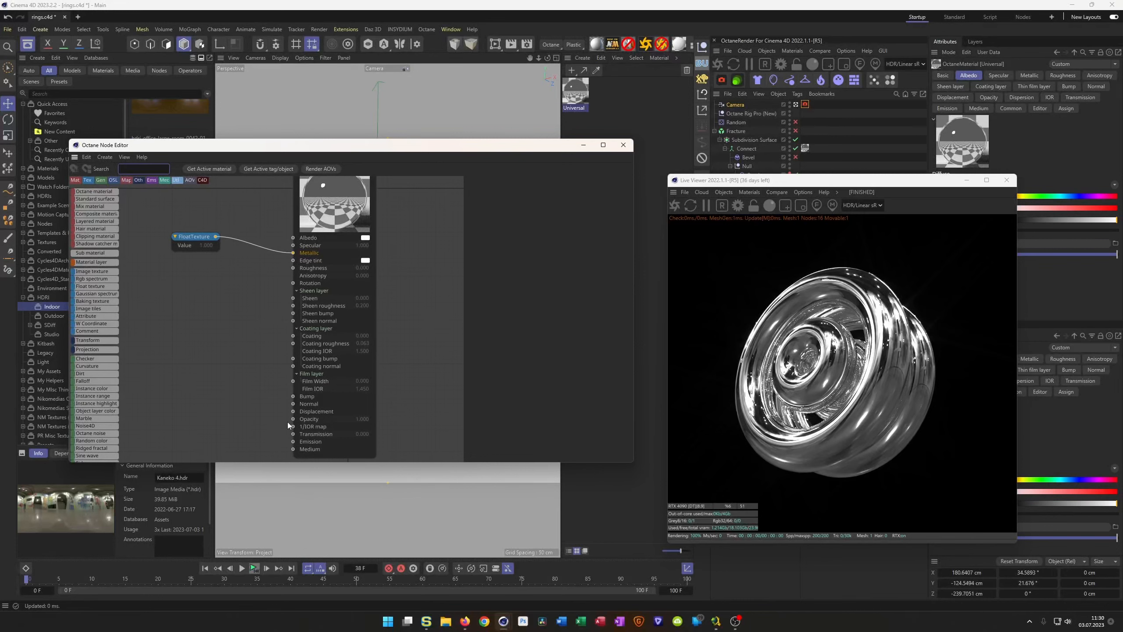
pyautogui.moveTo(292, 381); pyautogui.dragTo(237, 372)
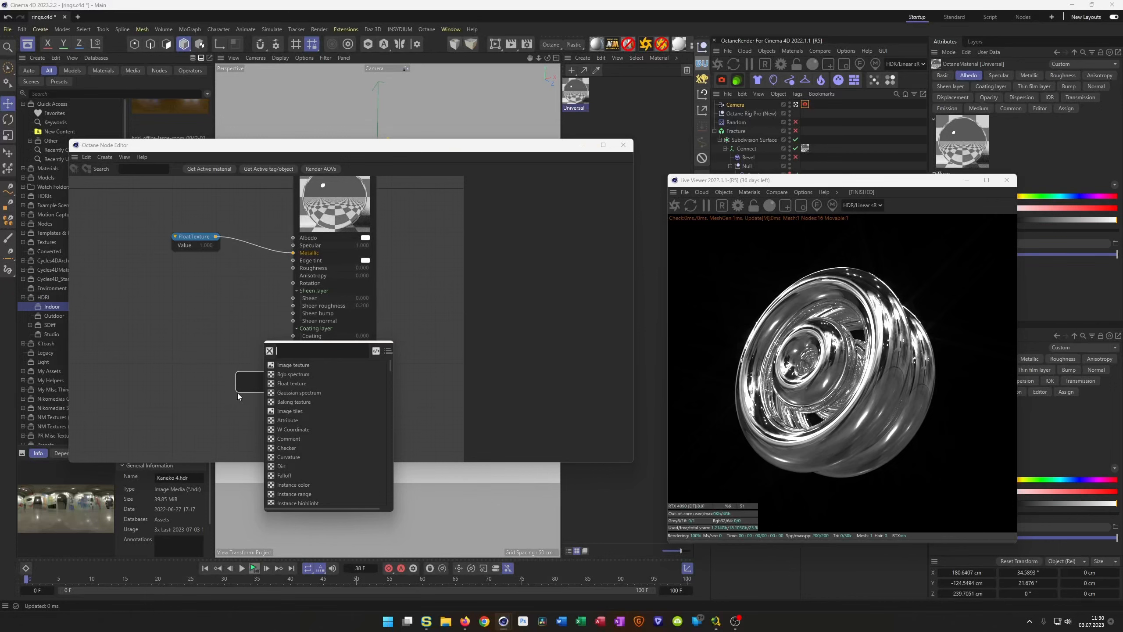
pyautogui.write('FL')
pyautogui.press('Down')
pyautogui.press('Down')
pyautogui.press('Down')
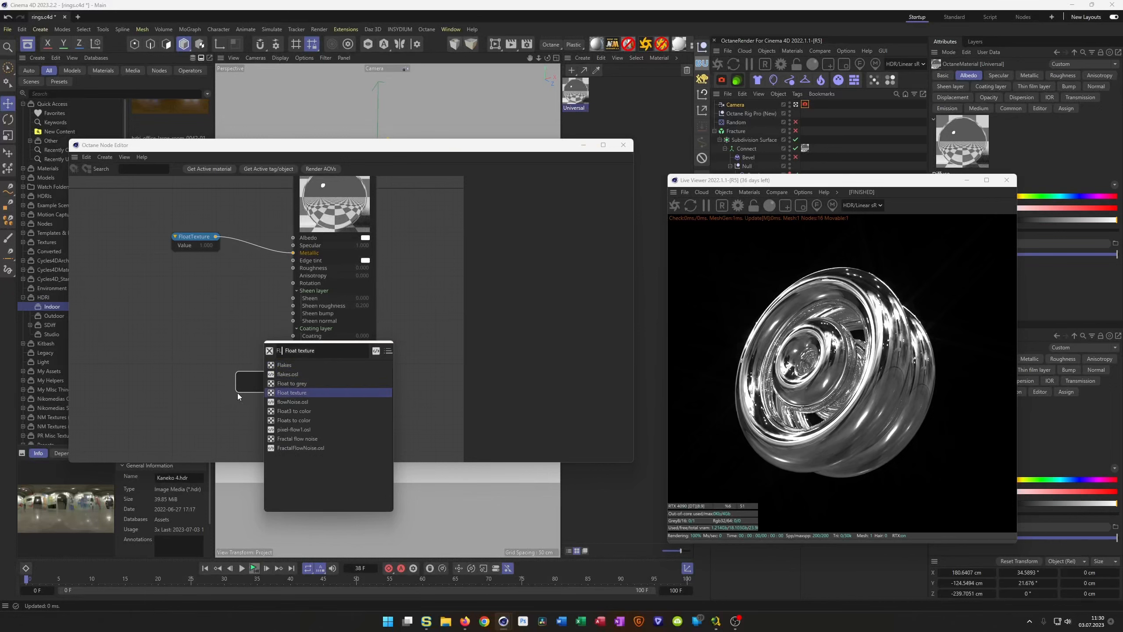
pyautogui.press('Return')
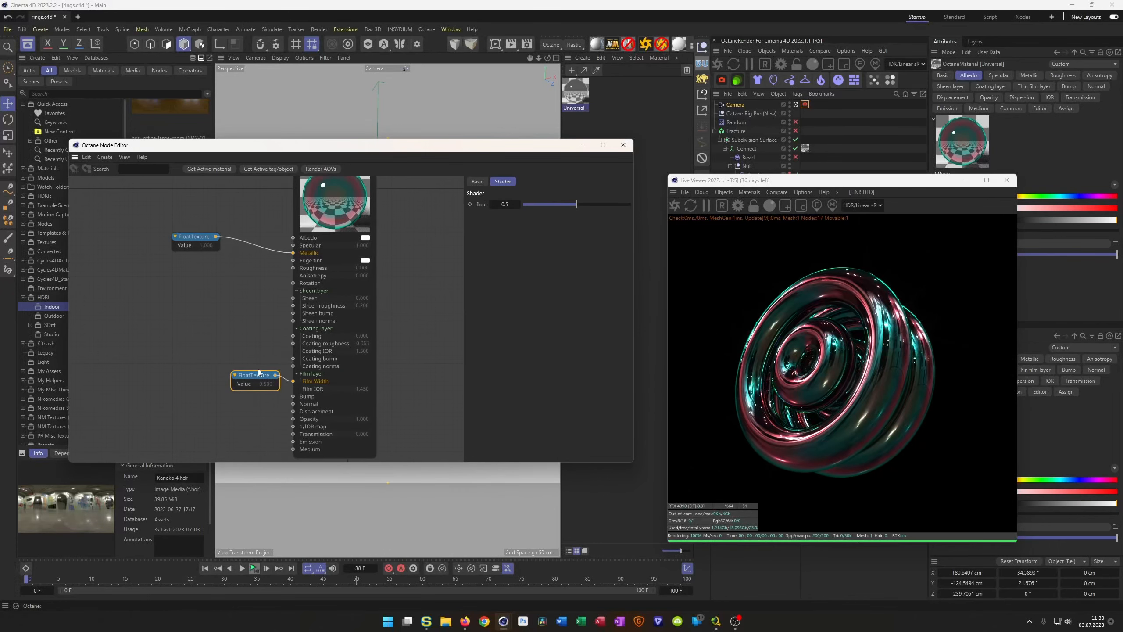
pyautogui.moveTo(258, 371); pyautogui.dragTo(190, 369)
# Lower the Film Width Float texture's value to about 0.109 and preview the animation.
pyautogui.moveTo(576, 204); pyautogui.dragTo(535, 207)
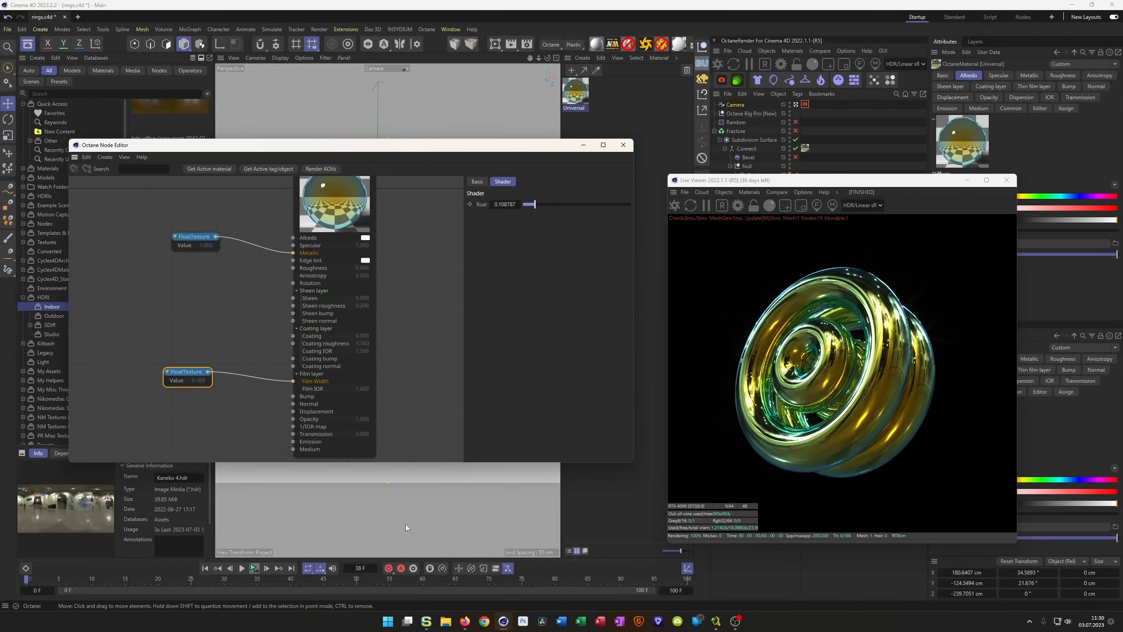
pyautogui.click(250, 569)
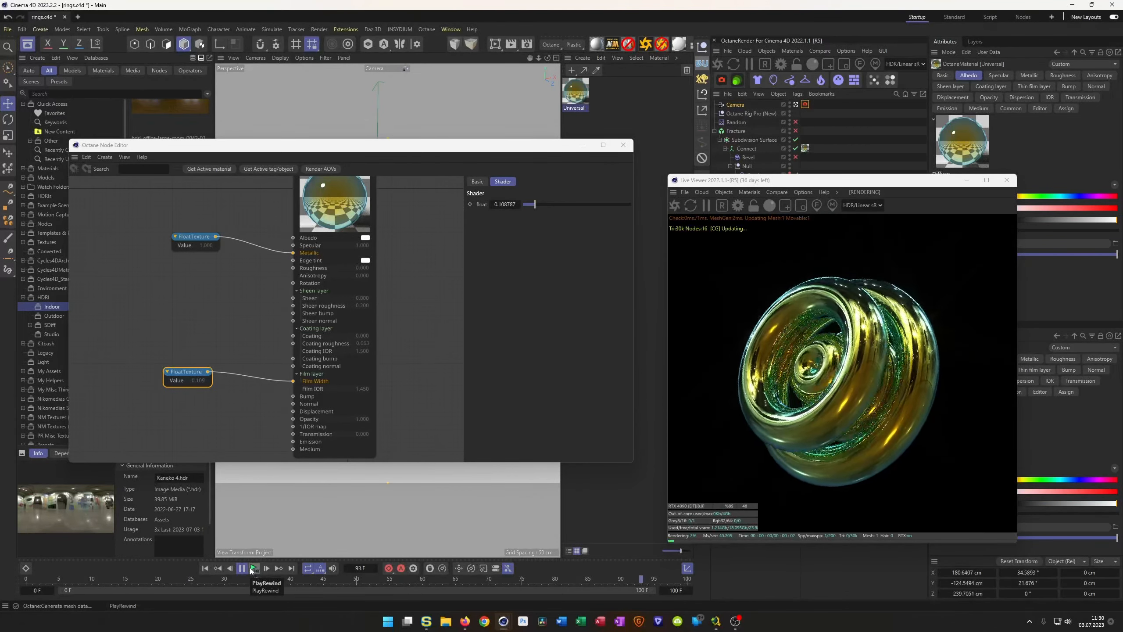
pyautogui.click(250, 569)
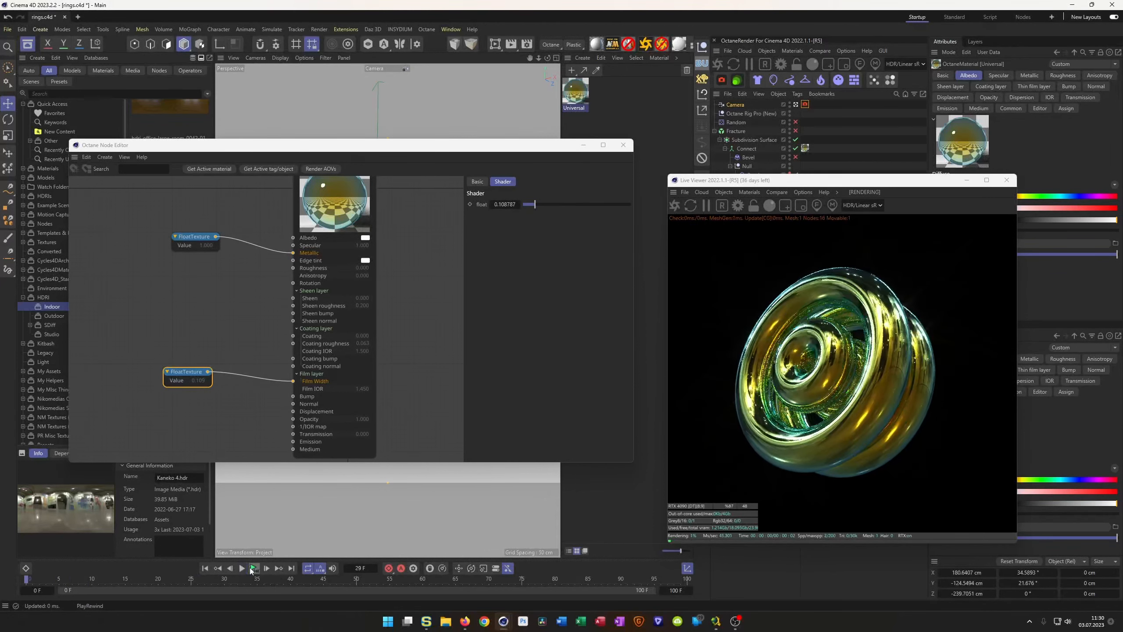
# Re-enable the Bevel on the rings and play the animation briefly to check the faceted look.
pyautogui.click(796, 158)
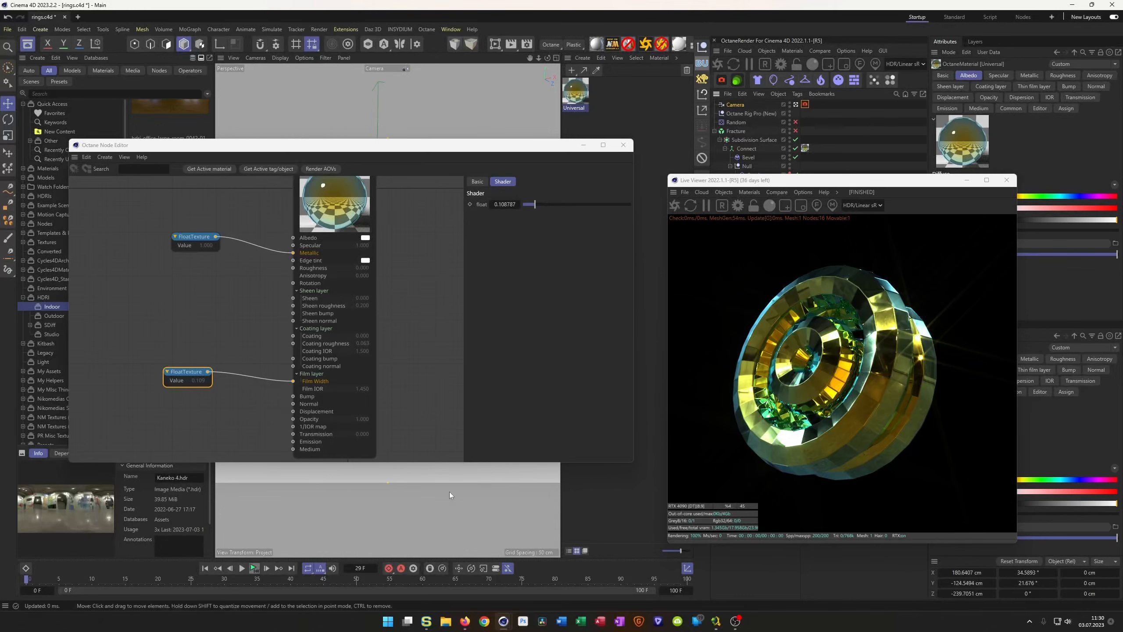
pyautogui.click(255, 569)
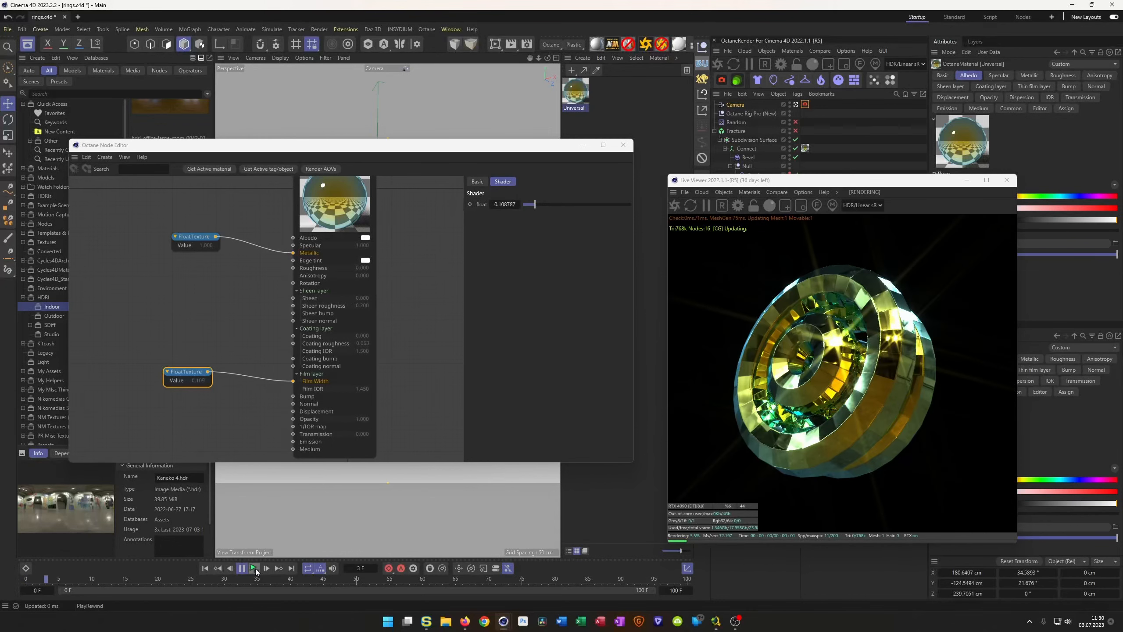
pyautogui.click(256, 569)
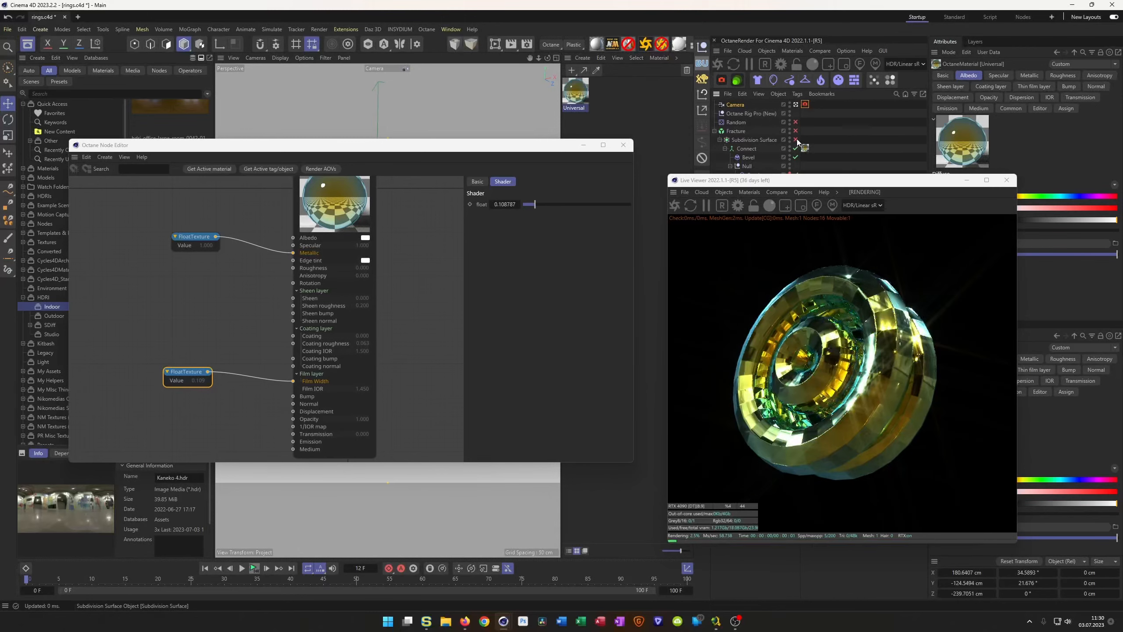
# Disable the Subdivision Surface and preview the rings' animation without it, closing the Octane Node Editor.
pyautogui.click(795, 139)
pyautogui.click(255, 569)
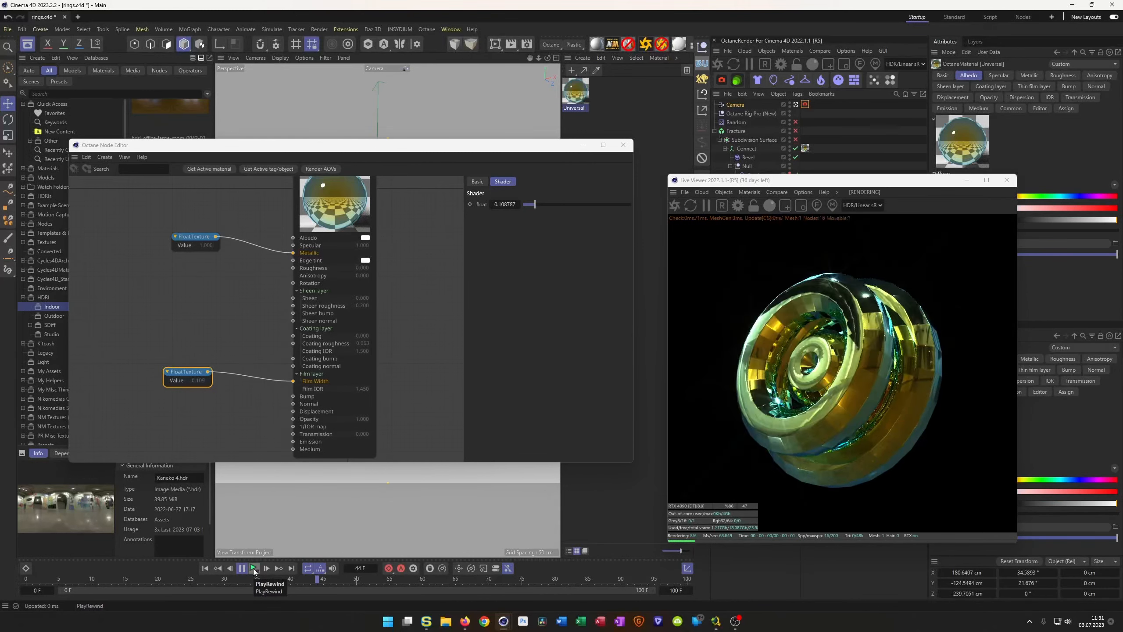
pyautogui.click(253, 571)
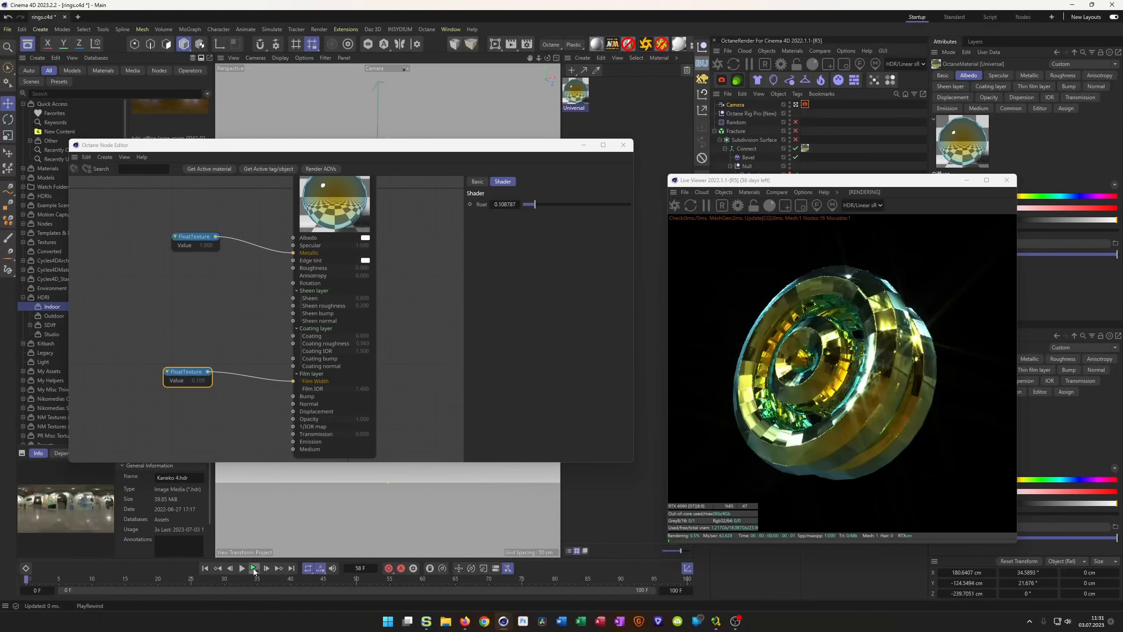
pyautogui.click(620, 146)
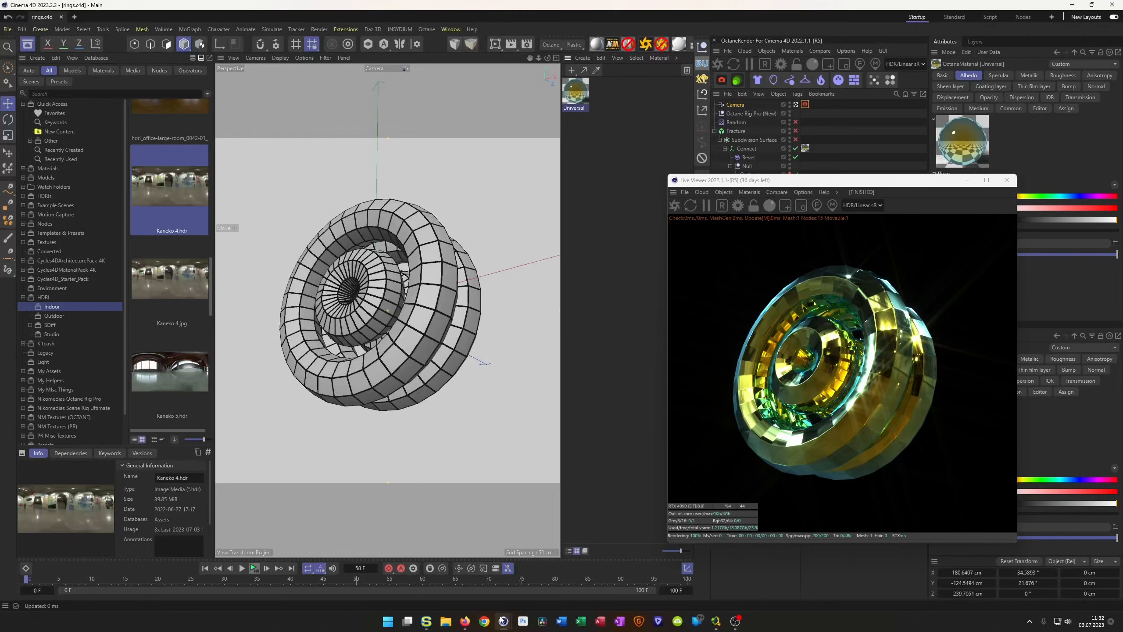
# Switch to Firefox and examine the rolling torus ring animation on the Behance page "Various GIF 2016" as a reference.
pyautogui.click(486, 625)
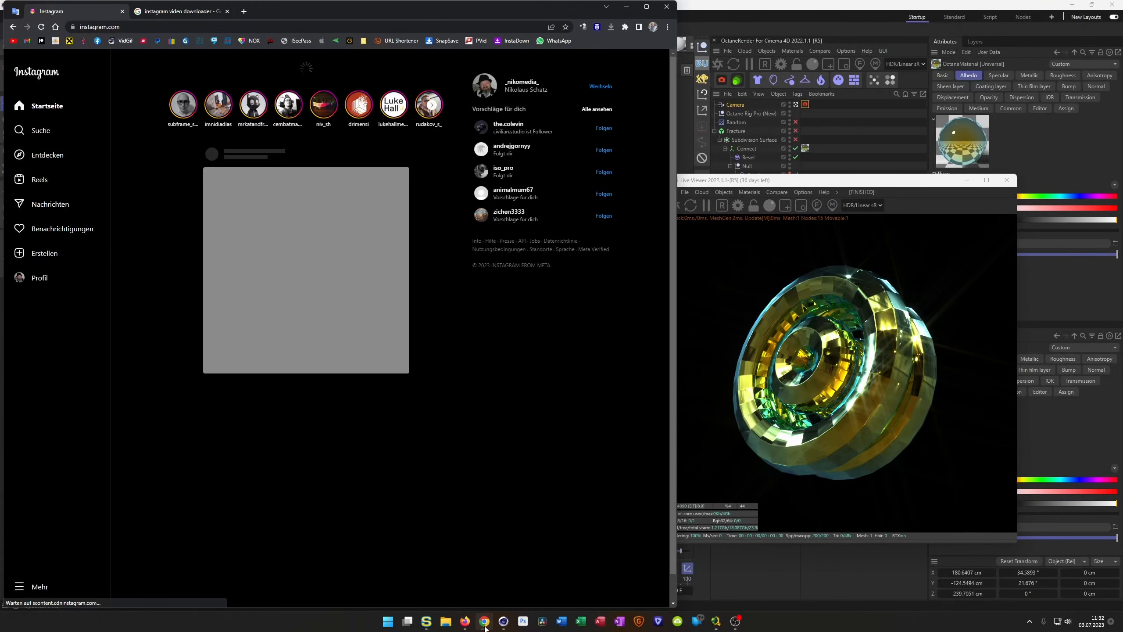
pyautogui.click(474, 626)
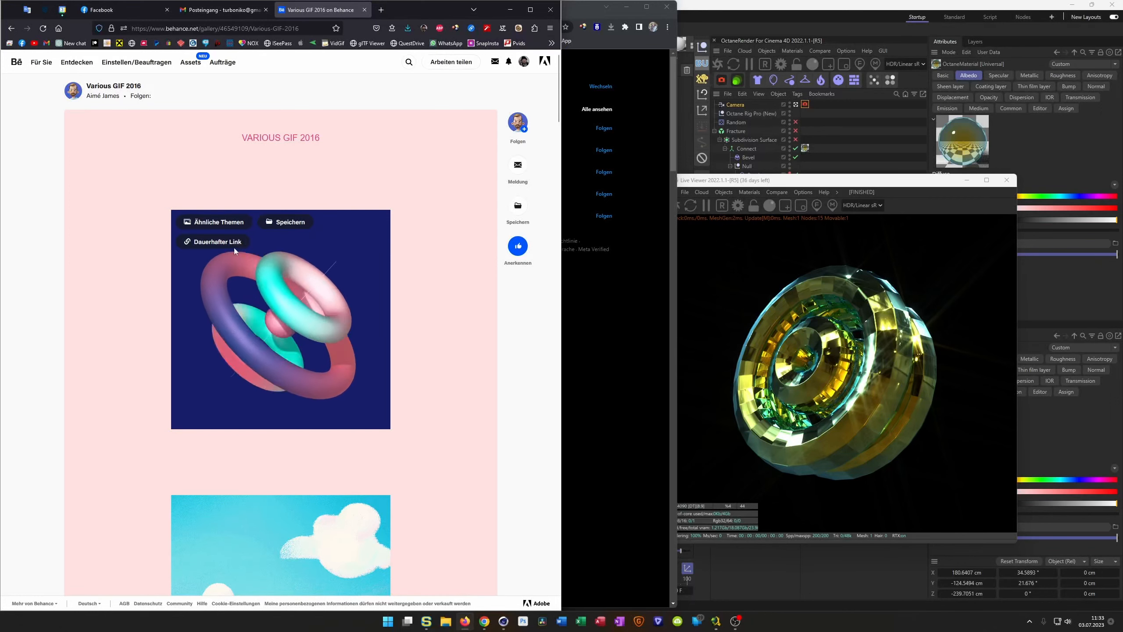
pyautogui.moveTo(111, 101)
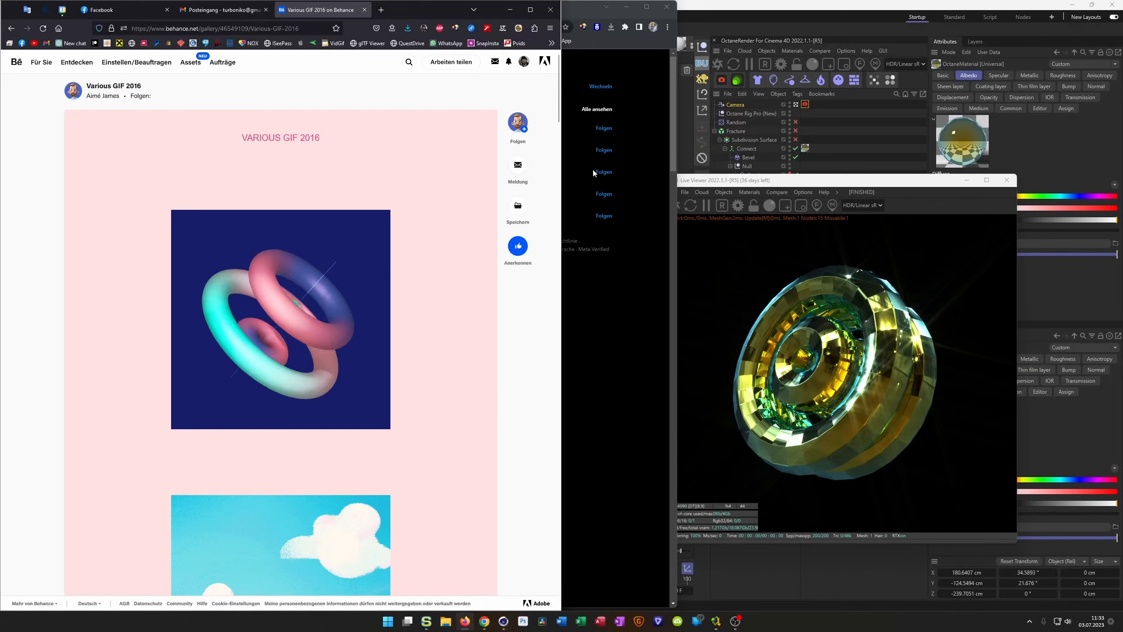
pyautogui.moveTo(558, 97); pyautogui.dragTo(523, 435)
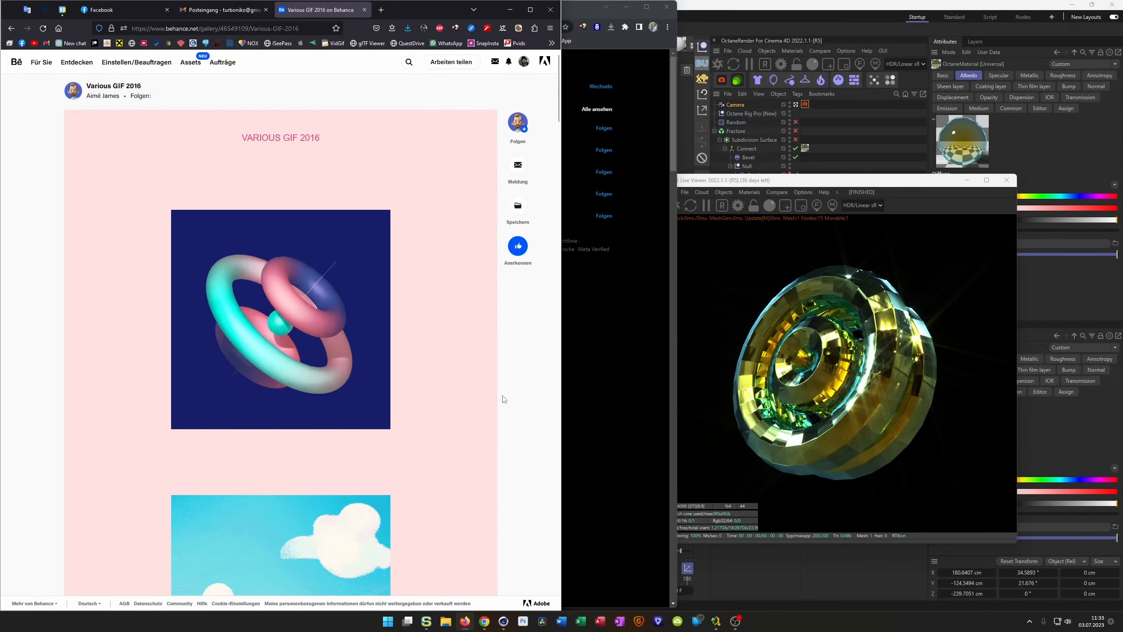